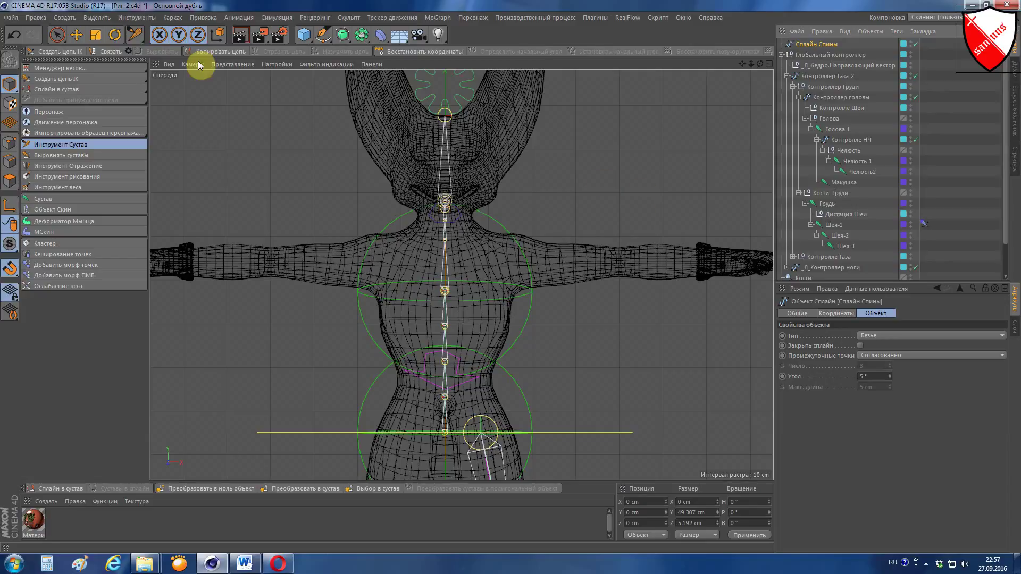
# Step: Parent the Сплайн Спины spline under Глобальный контроллер in the Object Manager
pyautogui.click(77, 36)
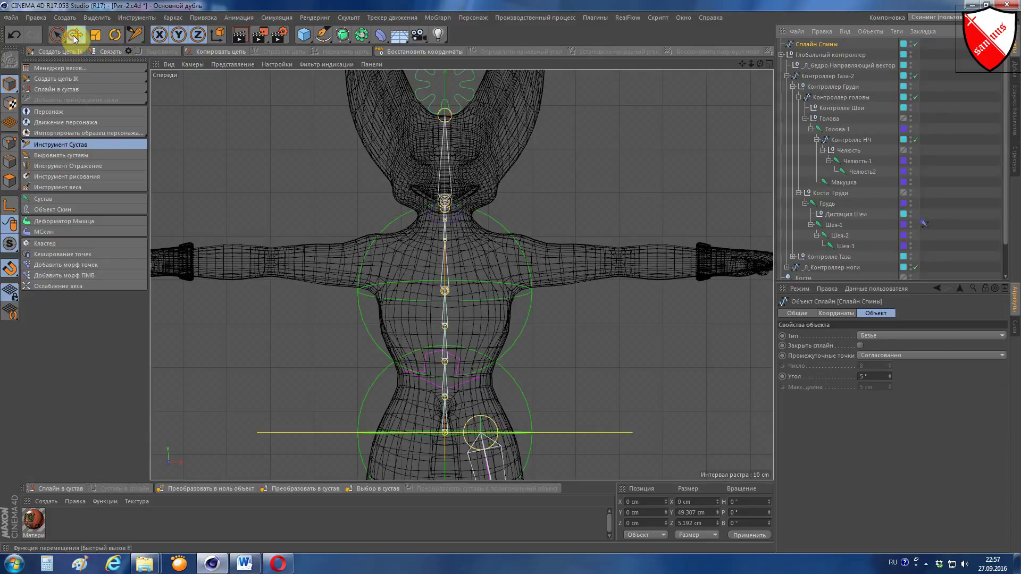
pyautogui.click(586, 162)
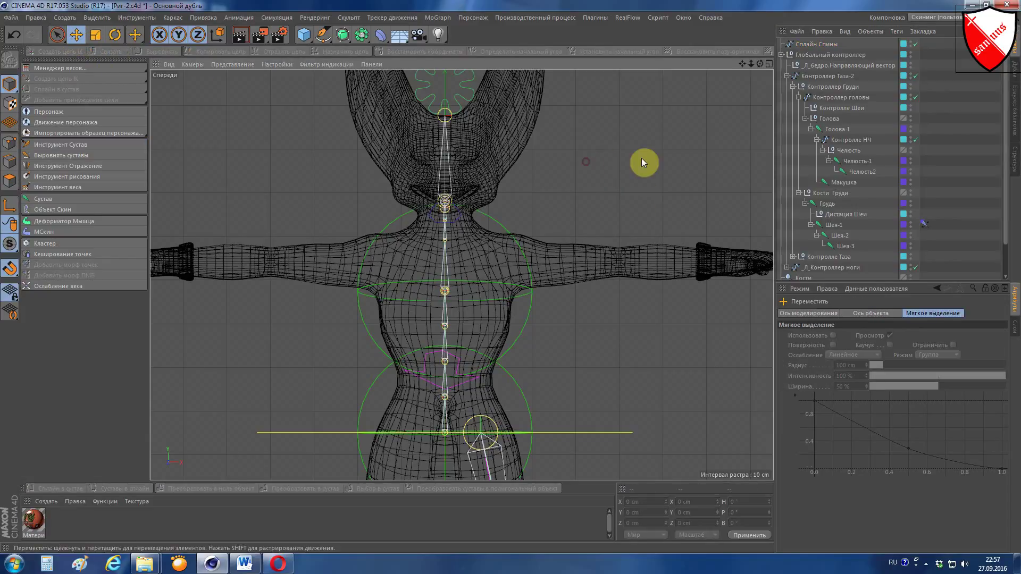
pyautogui.click(826, 46)
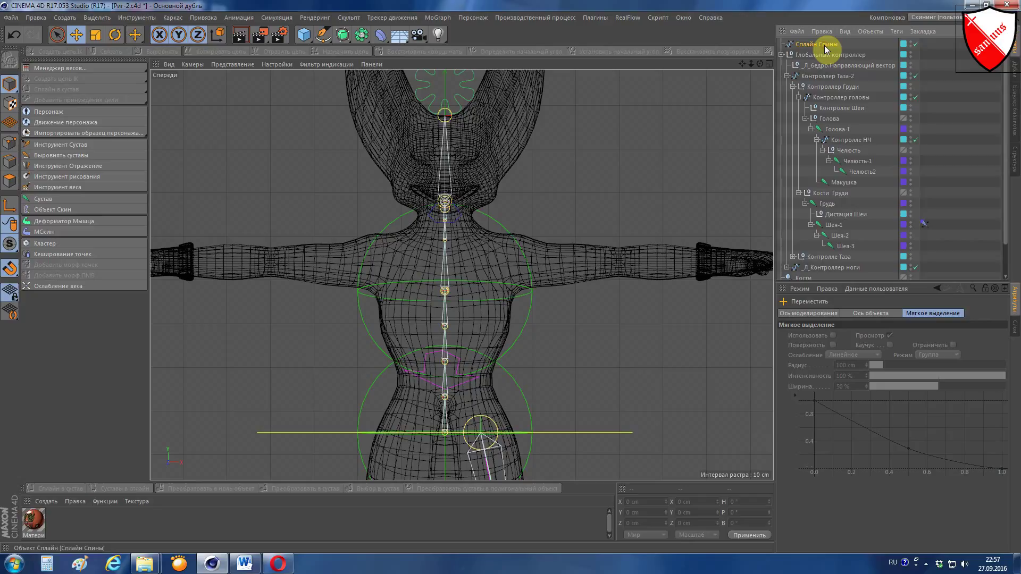
pyautogui.moveTo(825, 47); pyautogui.dragTo(822, 61)
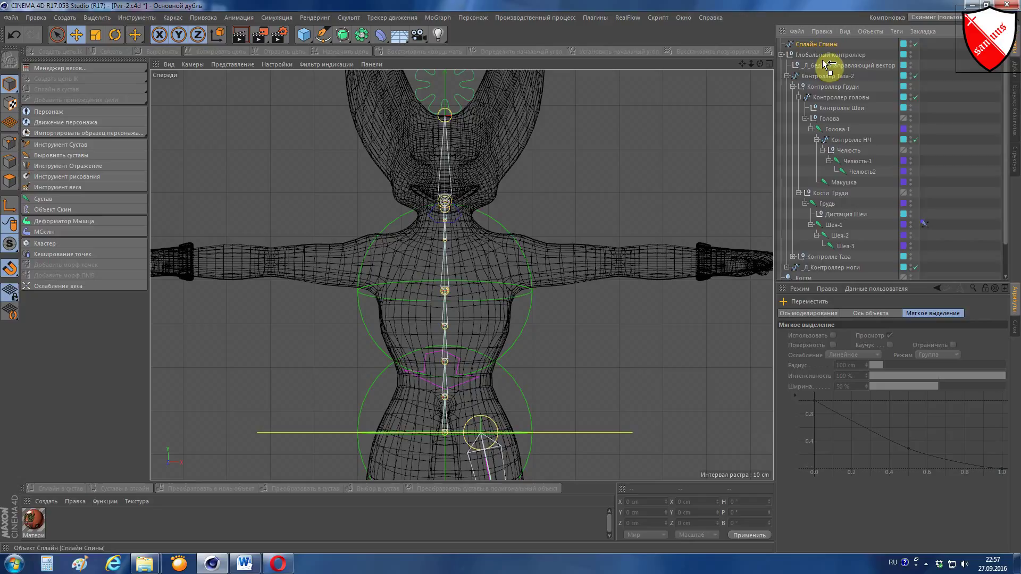
pyautogui.click(747, 87)
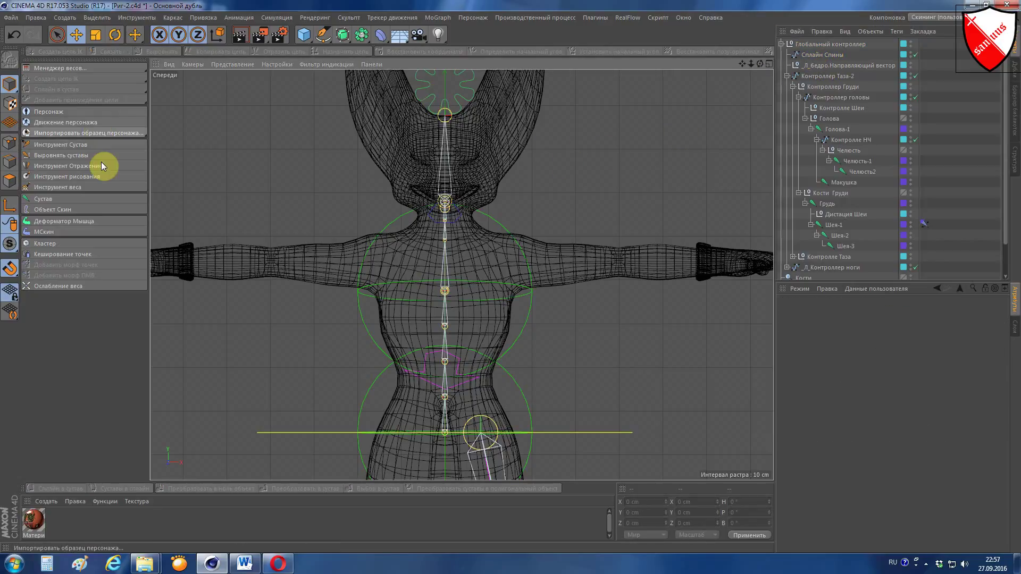
# Step: Zoom the front view and activate the Joint Tool
pyautogui.scroll(-3, 476, 261)
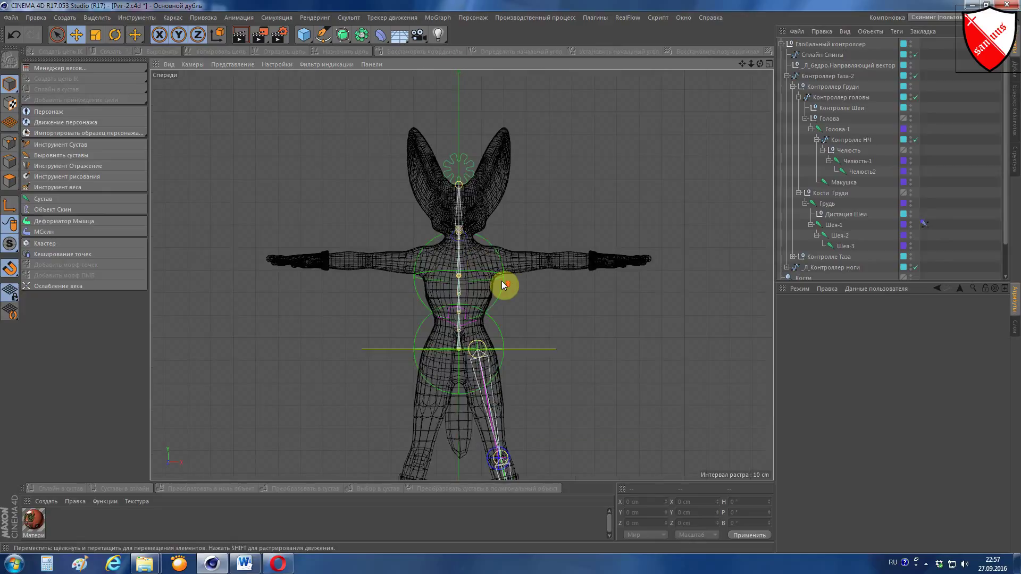
pyautogui.scroll(3, 502, 281)
pyautogui.scroll(2, 502, 280)
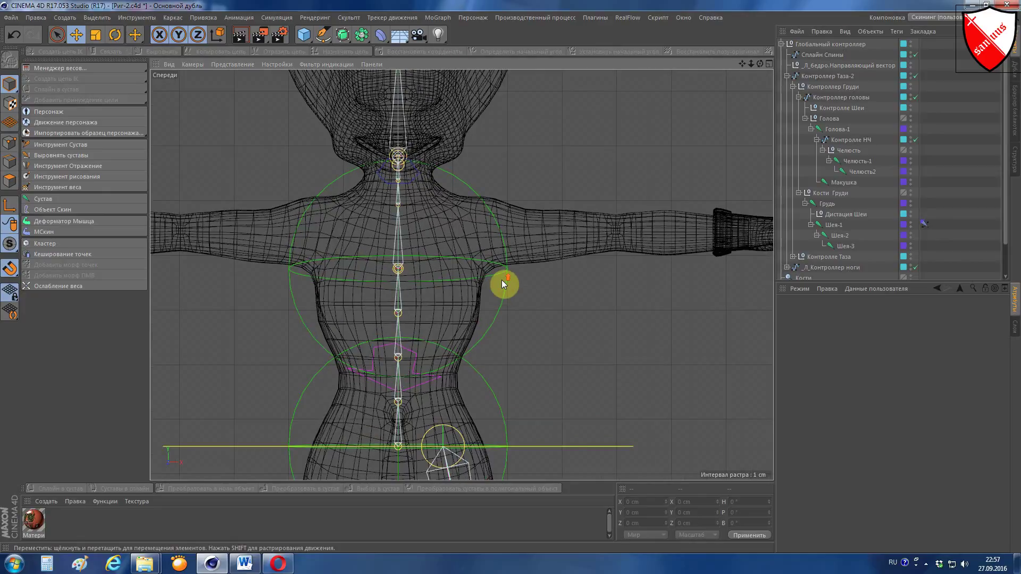
pyautogui.click(65, 145)
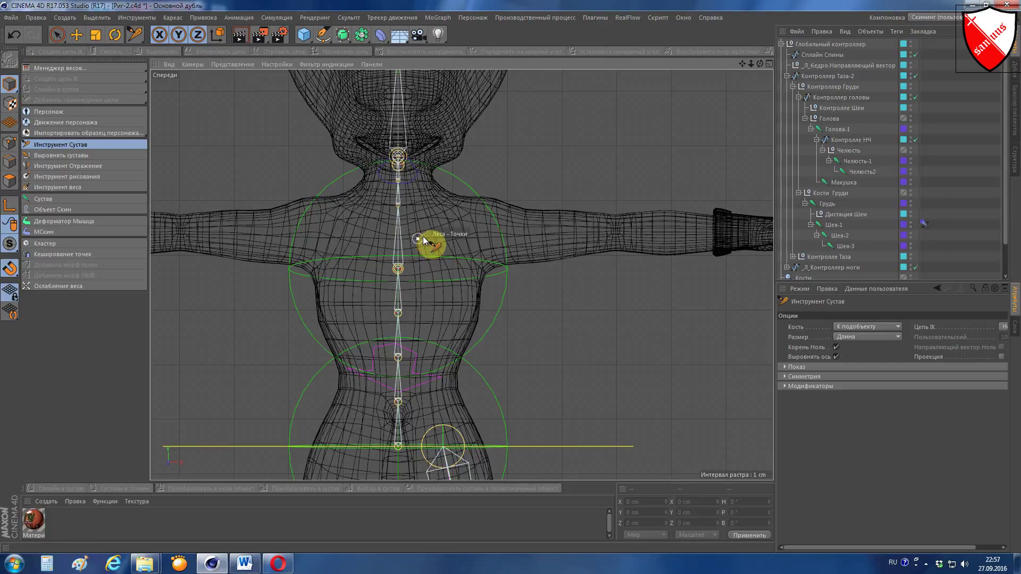
# Step: Place a two-joint bone from the chest centre out toward the right-side shoulder
pyautogui.scroll(1, 423, 236)
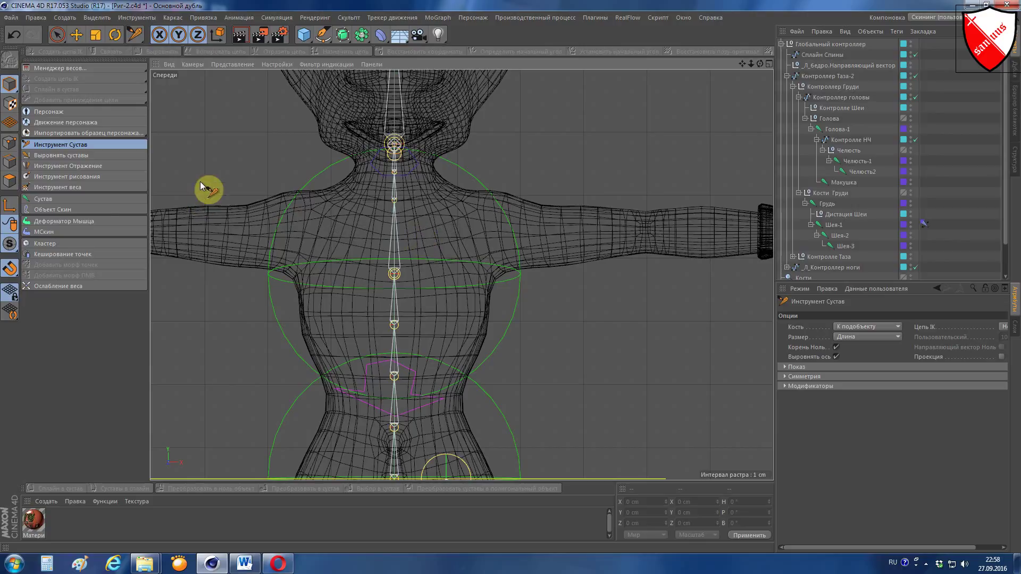
pyautogui.keyDown('ctrl'); pyautogui.click(416, 234); pyautogui.keyUp('ctrl')
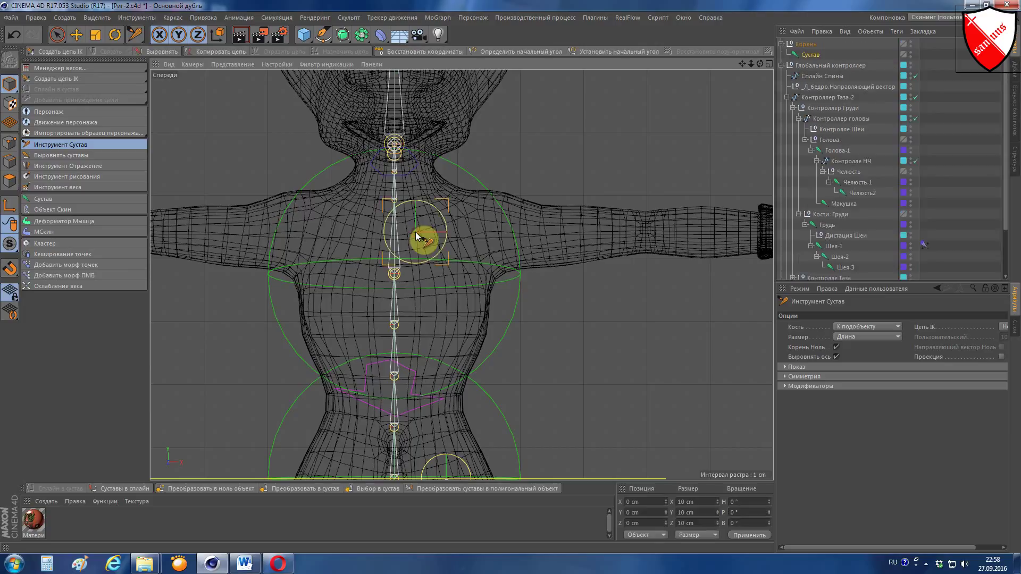
pyautogui.keyDown('ctrl'); pyautogui.click(474, 226); pyautogui.keyUp('ctrl')
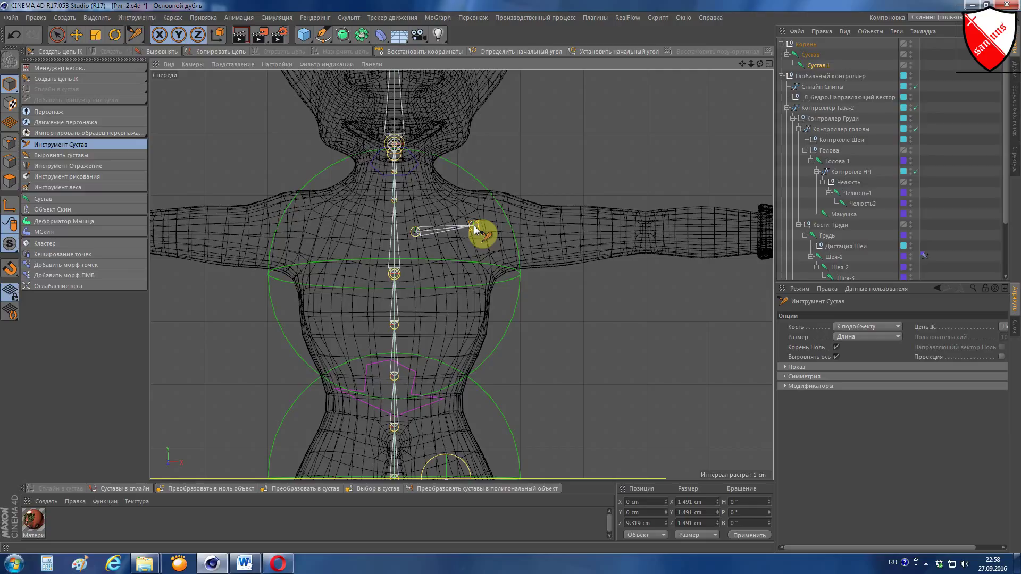
pyautogui.scroll(2, 473, 225)
pyautogui.scroll(2, 474, 225)
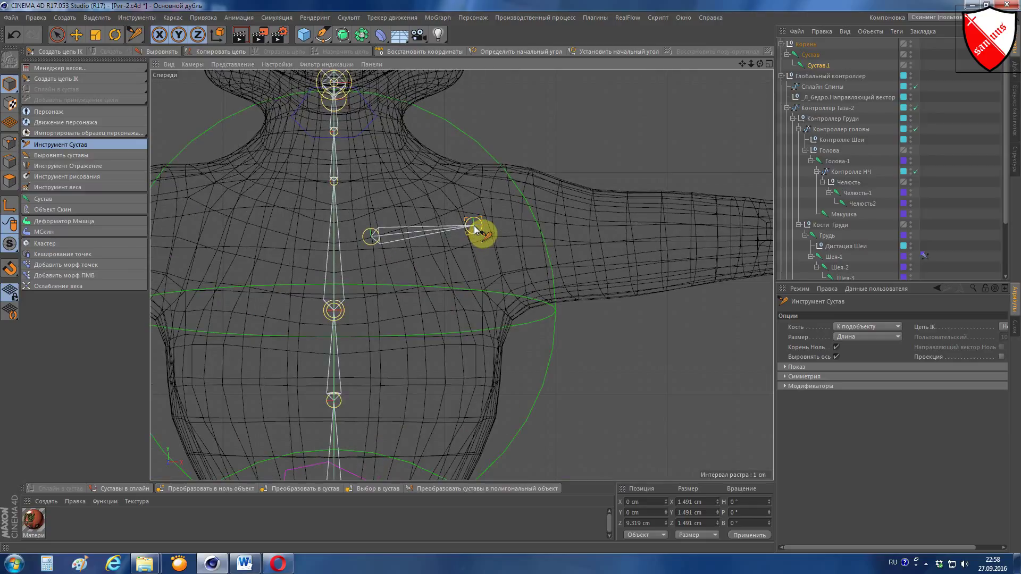
pyautogui.click(77, 36)
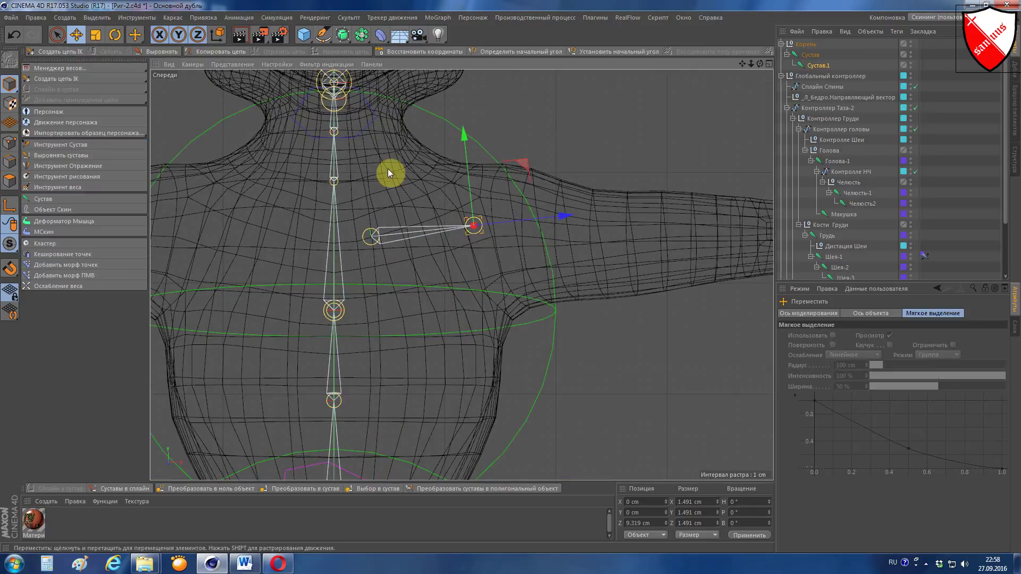
pyautogui.click(366, 241)
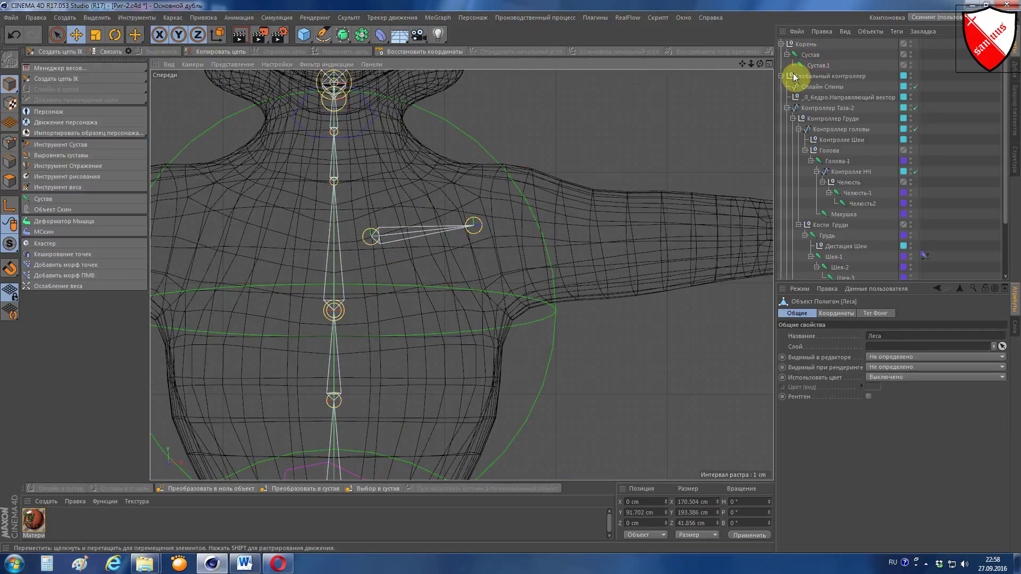
# Step: Nudge the Корень root slightly left-down and raise the Сустав.1 joint slightly
pyautogui.click(804, 55)
pyautogui.click(806, 44)
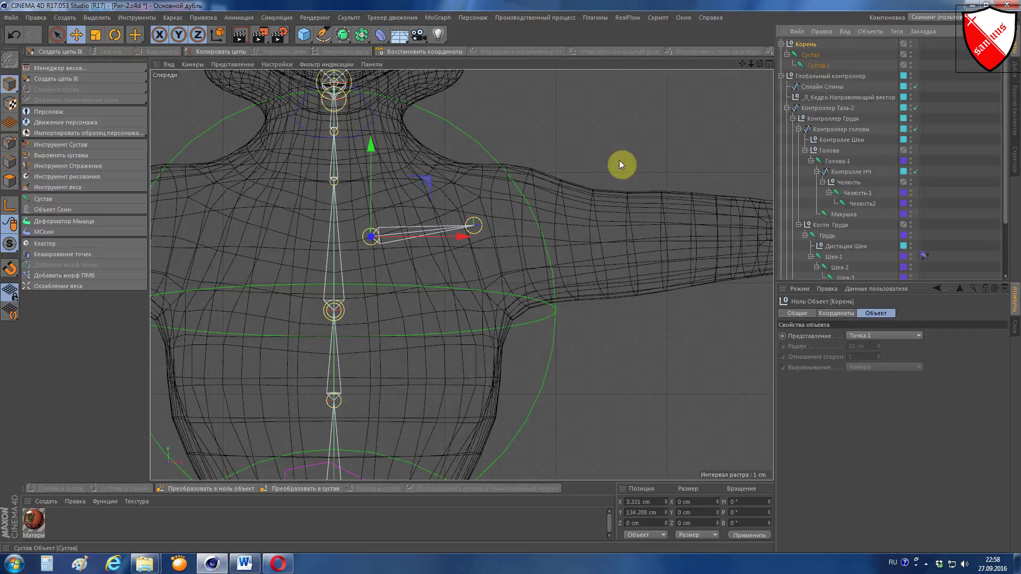
pyautogui.moveTo(424, 186); pyautogui.dragTo(416, 192)
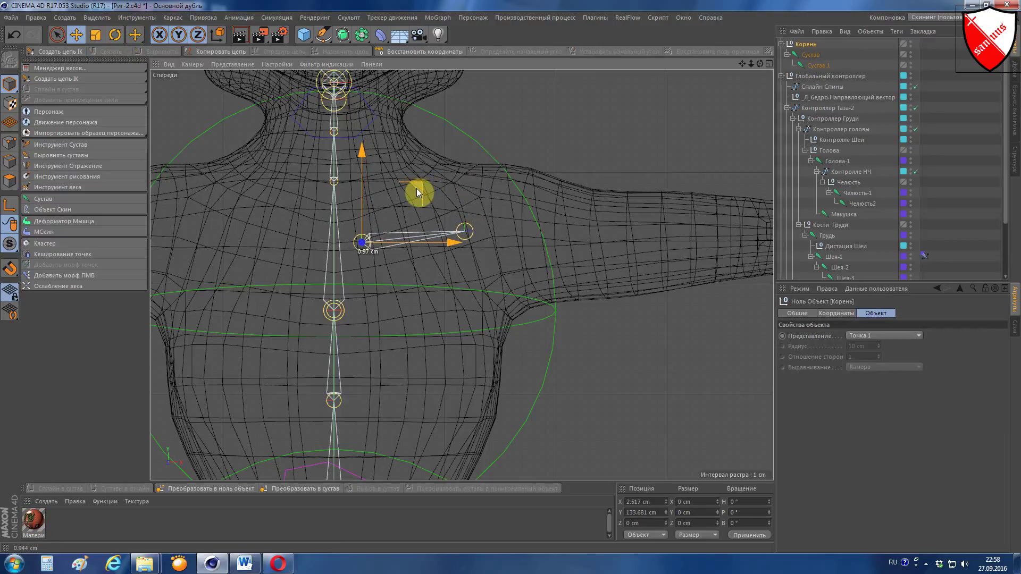
pyautogui.click(821, 66)
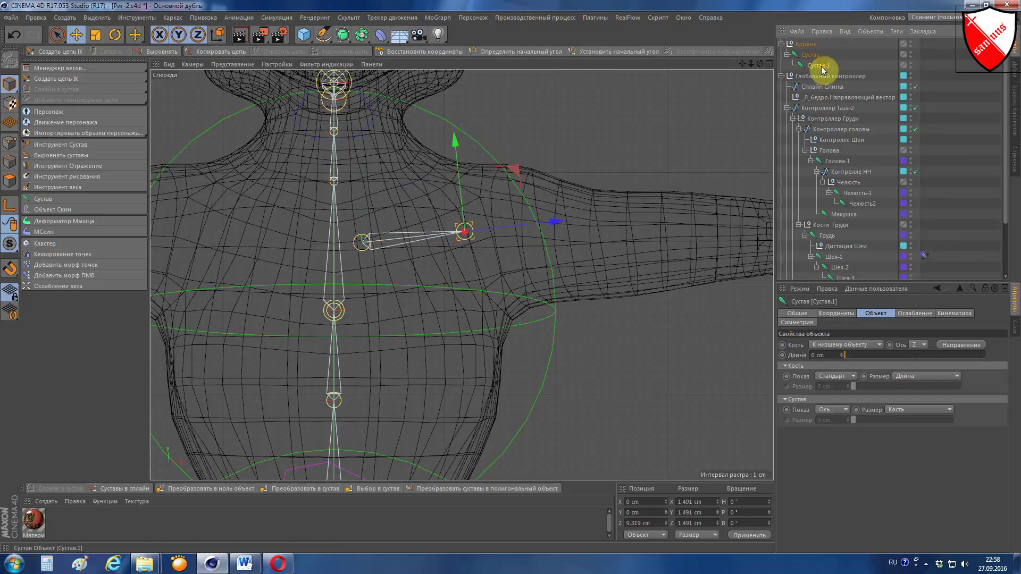
pyautogui.moveTo(518, 174); pyautogui.dragTo(518, 164)
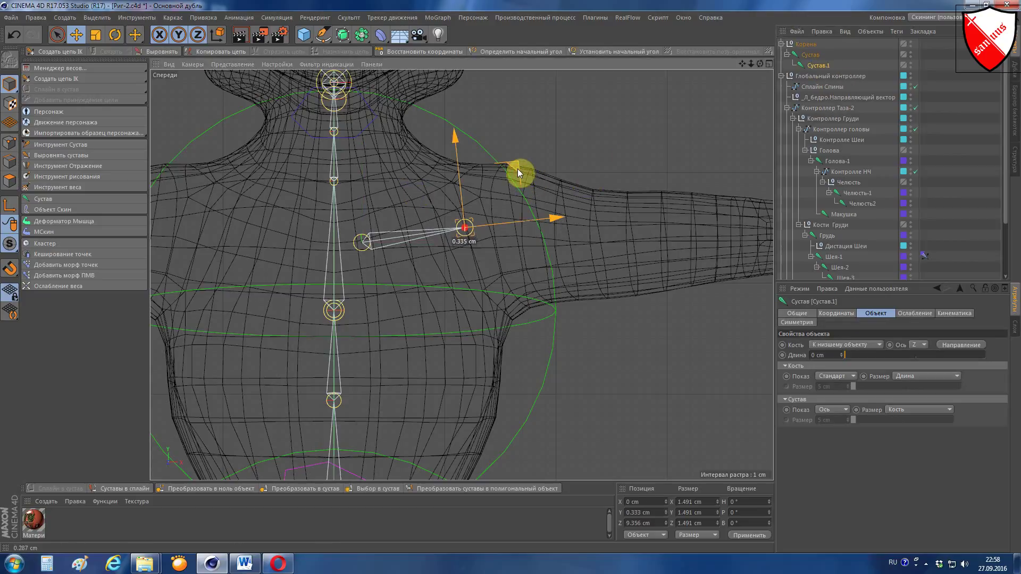
# Step: Set the Сустав joint's P rotation to 0°
pyautogui.click(815, 57)
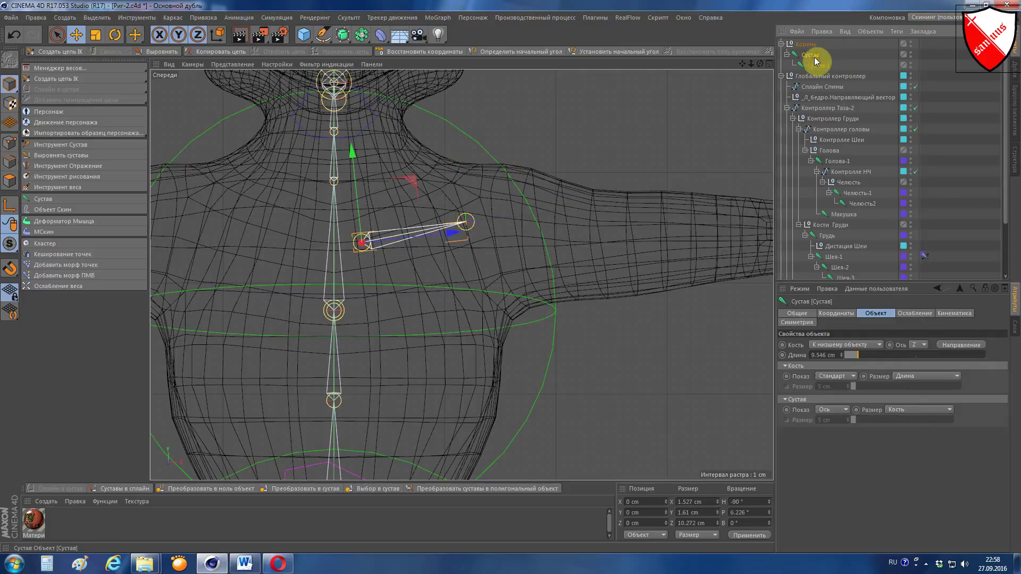
pyautogui.click(755, 513)
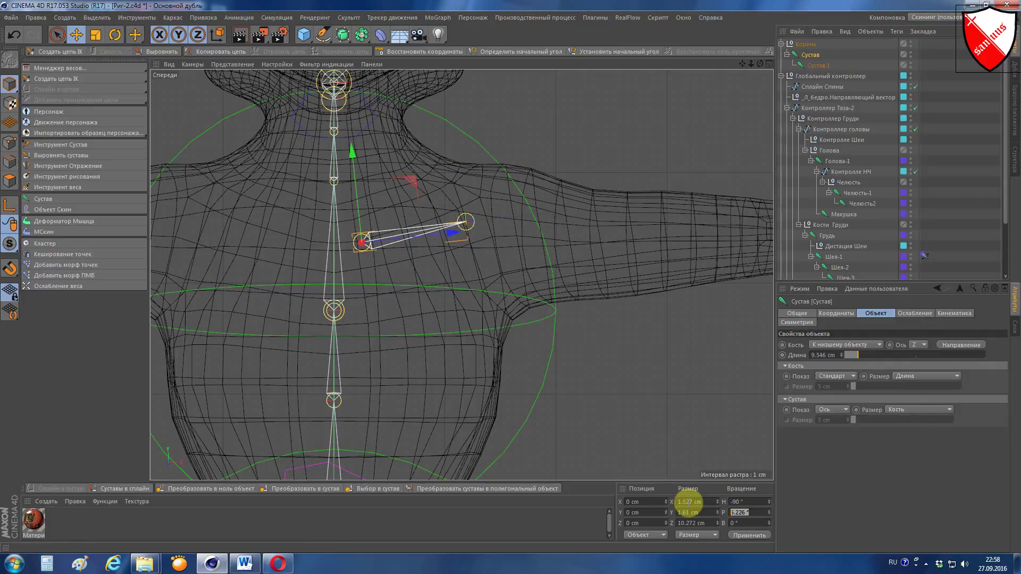
pyautogui.write('0')
pyautogui.press('Return')
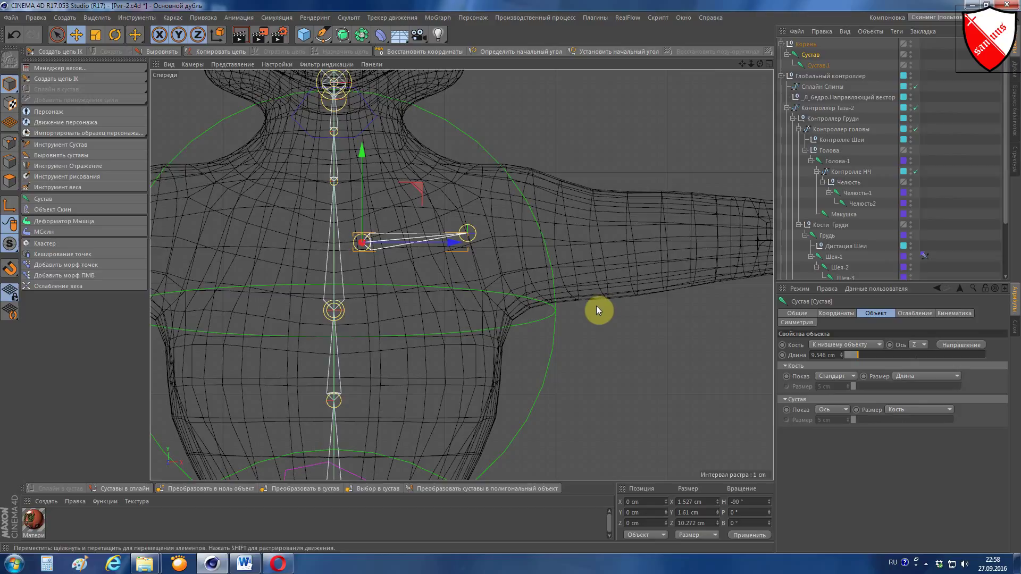
pyautogui.hotkey('ctrl', 'z')
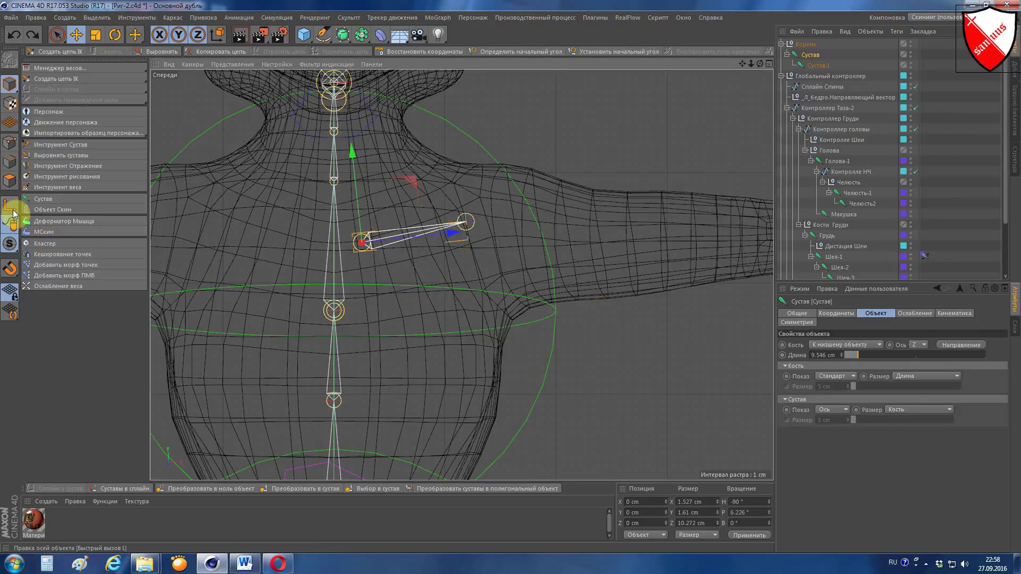
pyautogui.click(742, 512)
pyautogui.write('0')
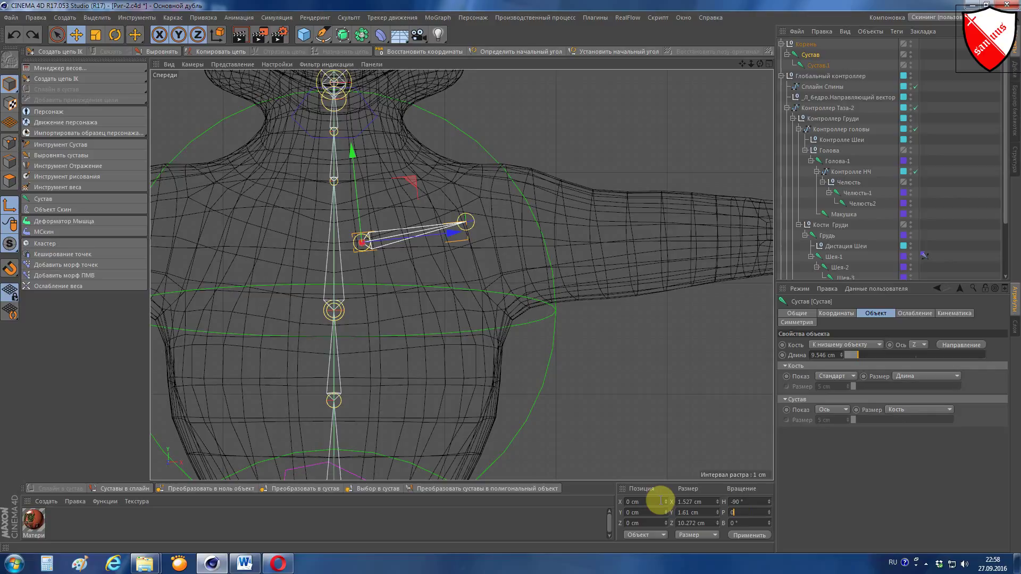
pyautogui.press('Return')
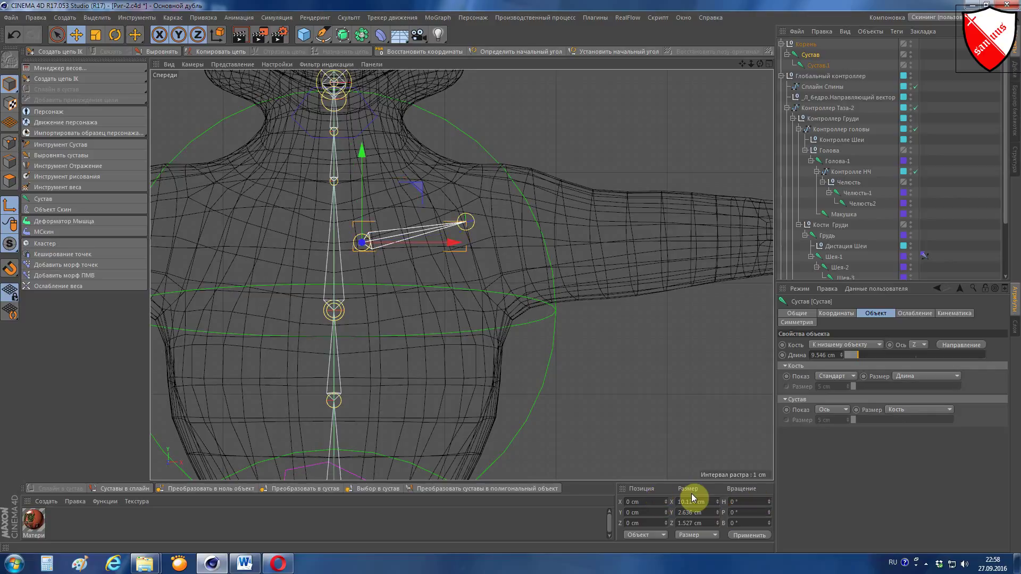
pyautogui.click(805, 46)
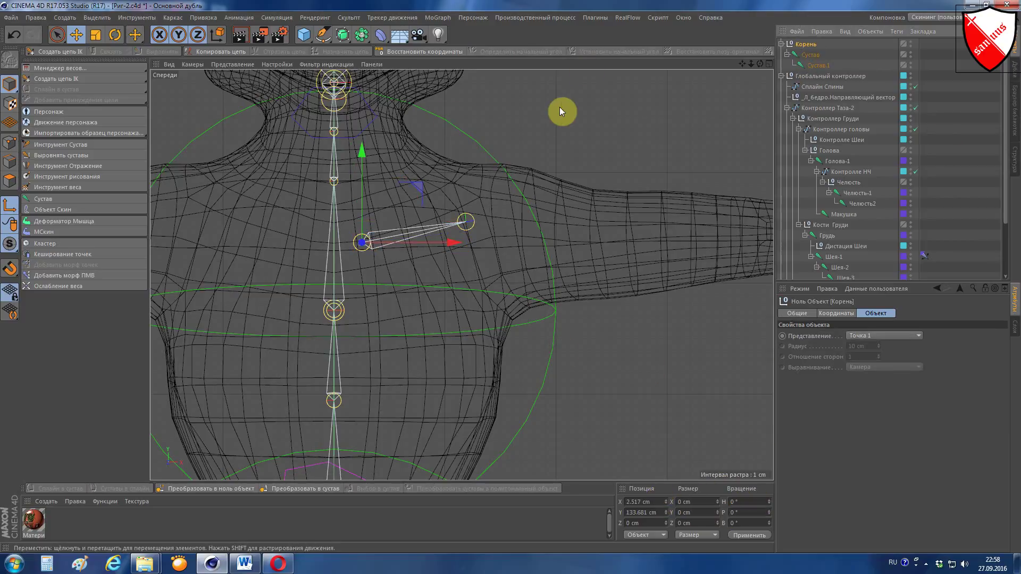
# Step: Rename Корень, Сустав and Сустав.1 to _Л_Ключица, _Л_Ключица-1 and _Л_Ключица-2
pyautogui.doubleClick(808, 45)
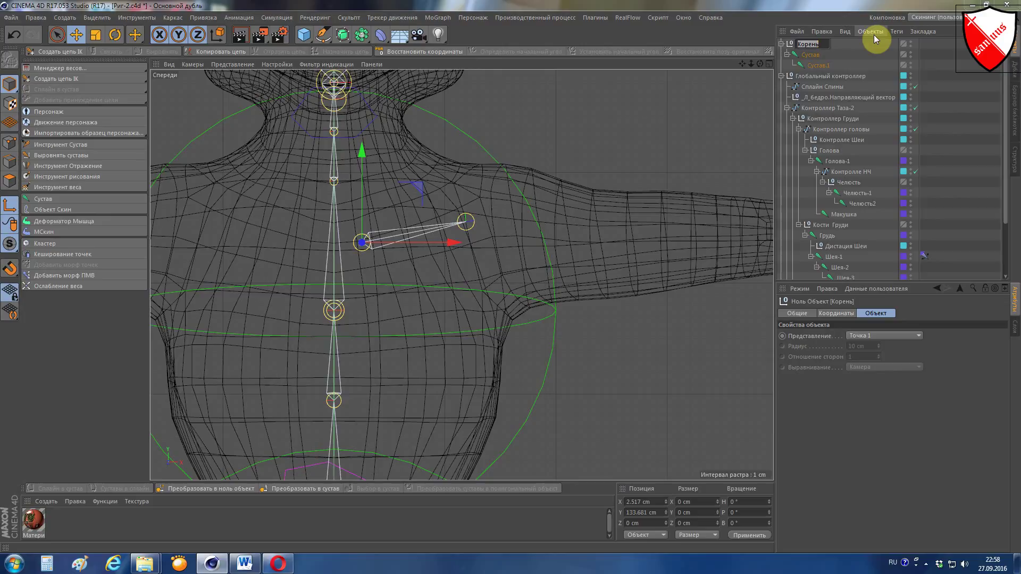
pyautogui.write('_Л_Ключица')
pyautogui.press('Tab')
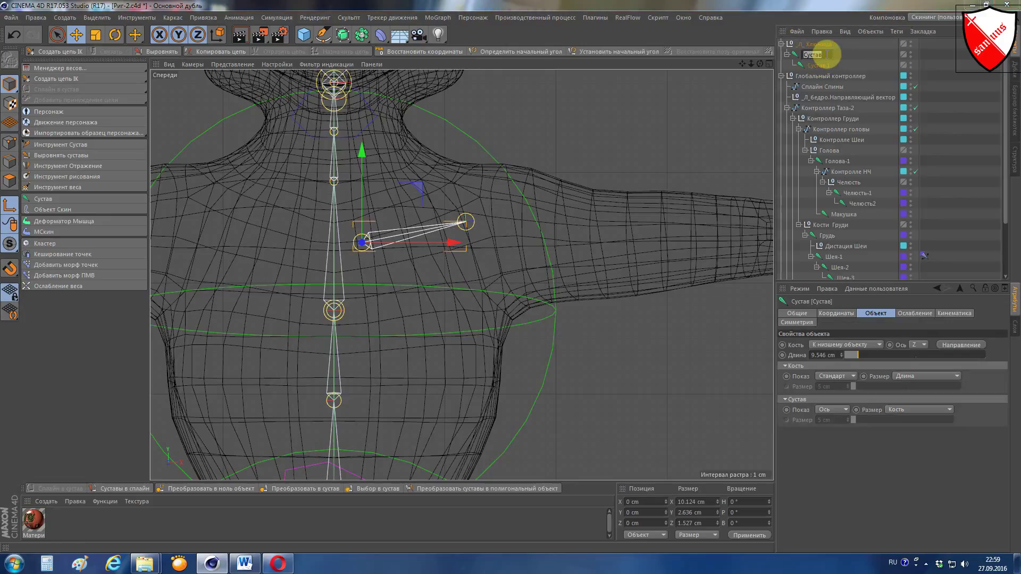
pyautogui.write('Ключица')
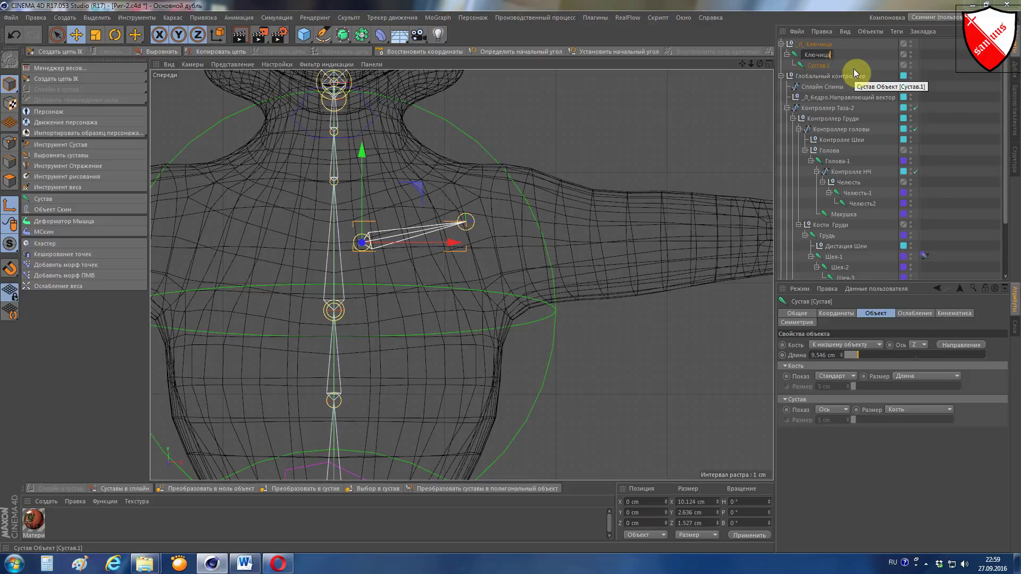
pyautogui.write('-1')
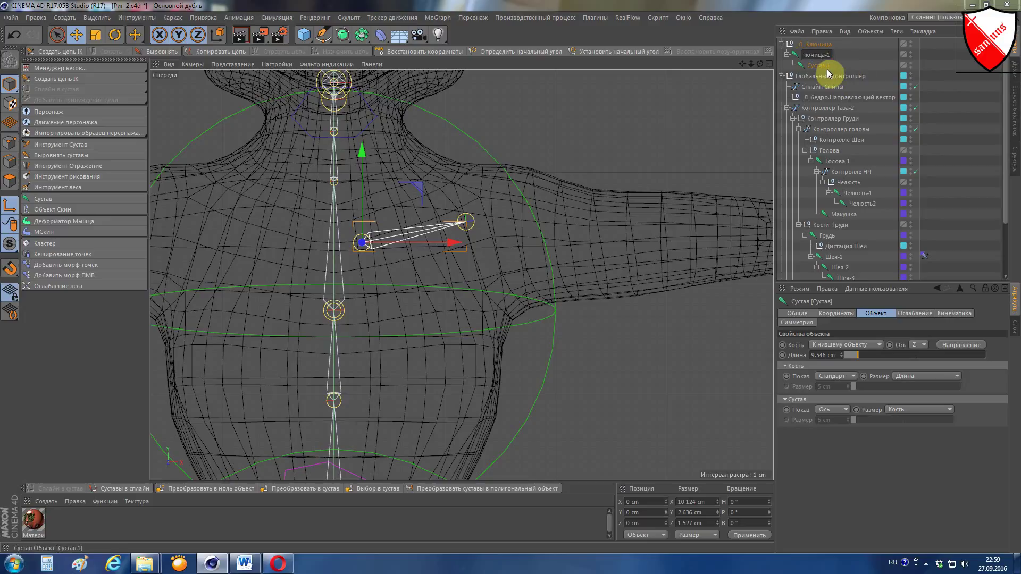
pyautogui.press('Tab')
pyautogui.write('Ключица')
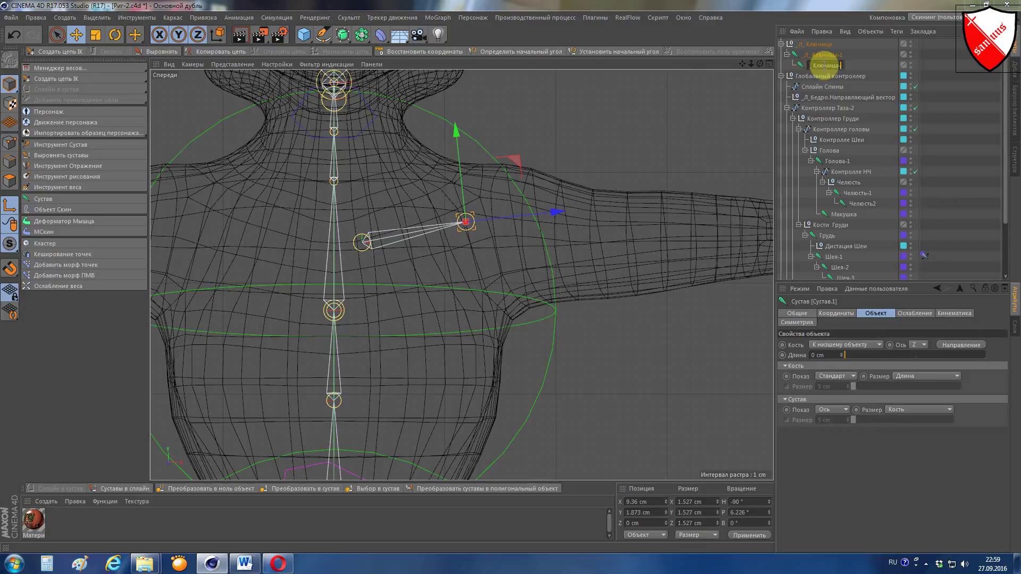
pyautogui.write('2')
pyautogui.press('Return')
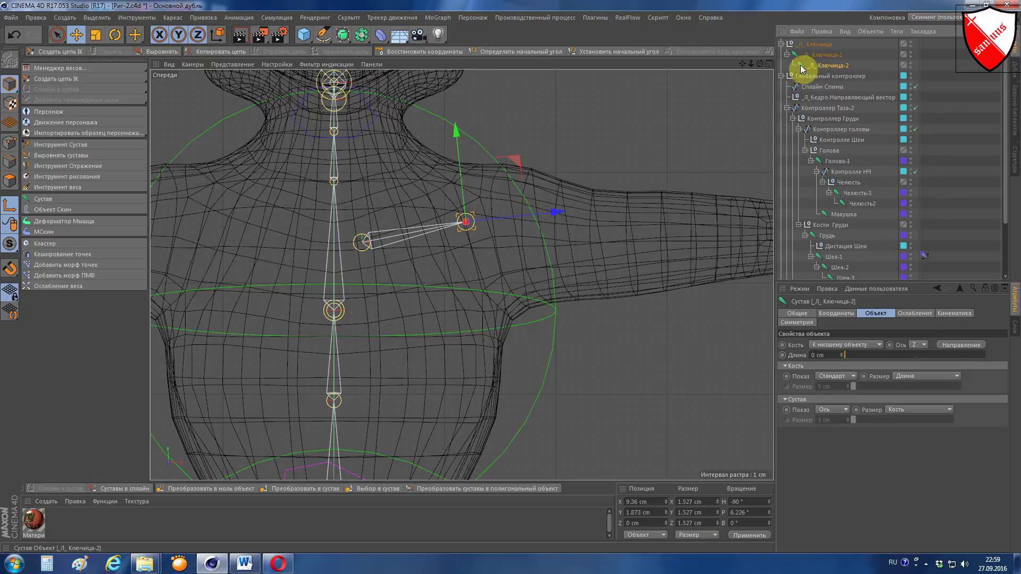
# Step: Shift _Л_Ключица-2 slightly down-left and zero its H and P rotation
pyautogui.click(518, 163)
pyautogui.moveTo(518, 163); pyautogui.dragTo(519, 170)
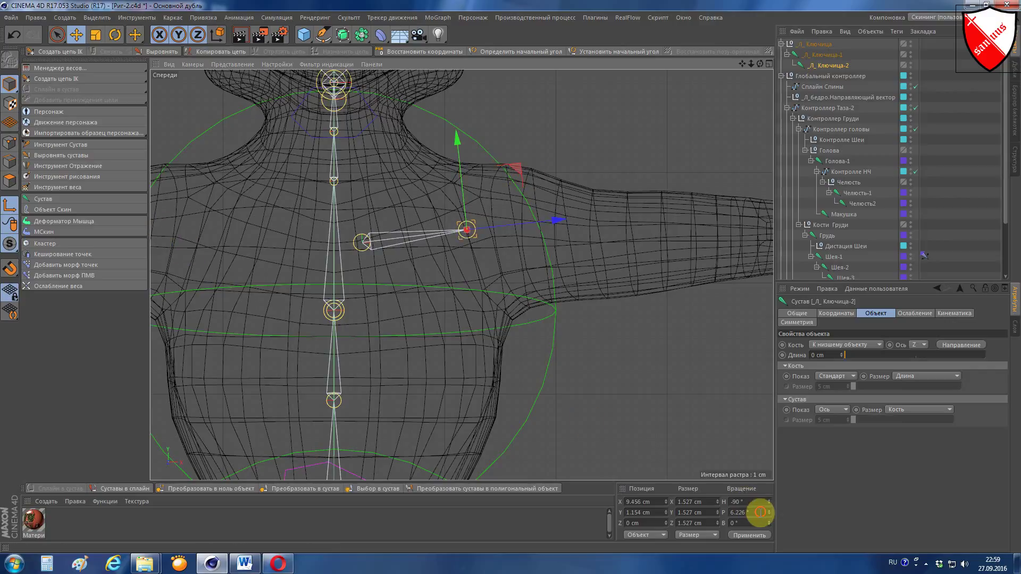
pyautogui.press('Tab')
pyautogui.write('0')
pyautogui.click(741, 501)
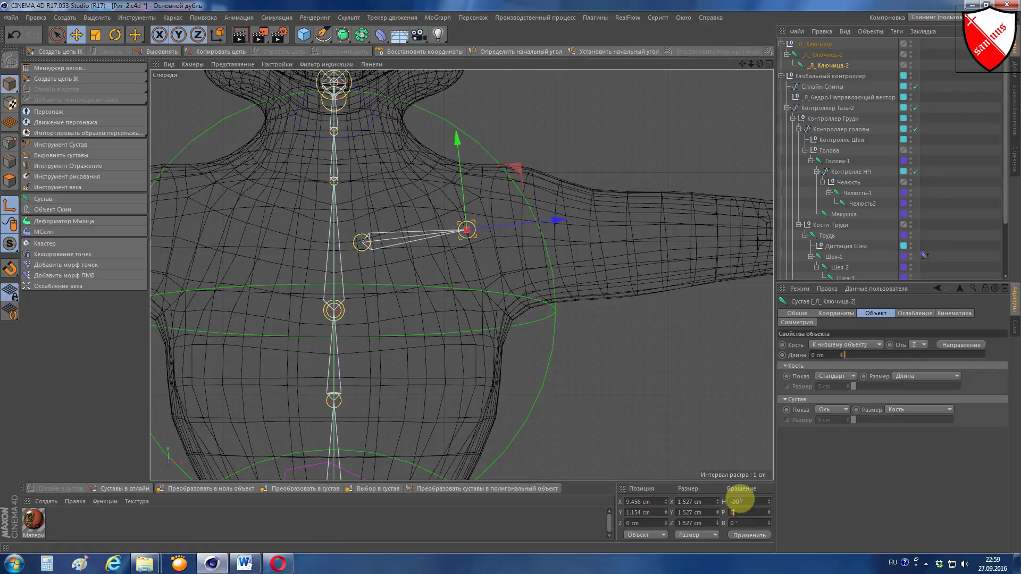
pyautogui.write('0')
pyautogui.click(744, 535)
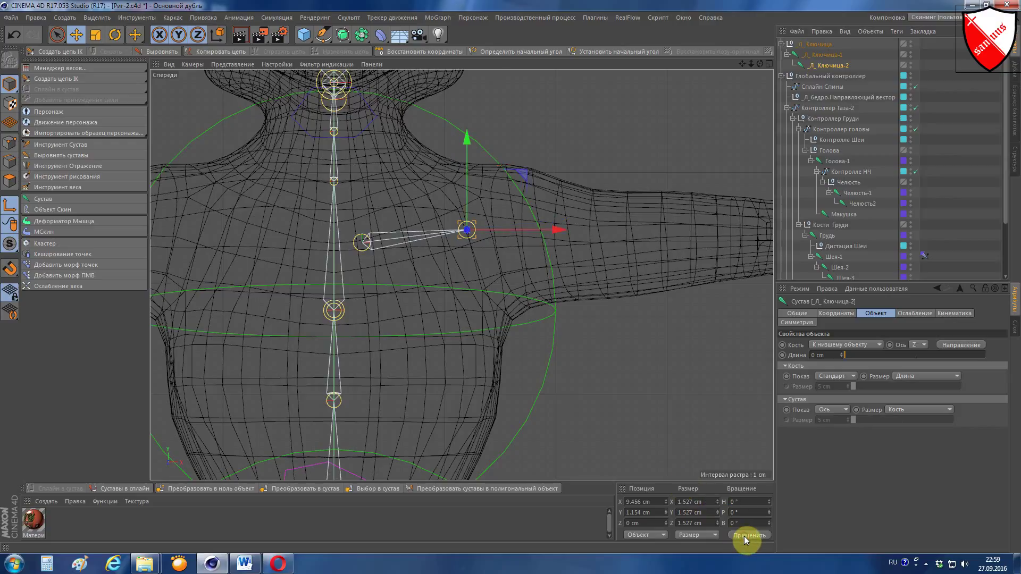
pyautogui.click(831, 55)
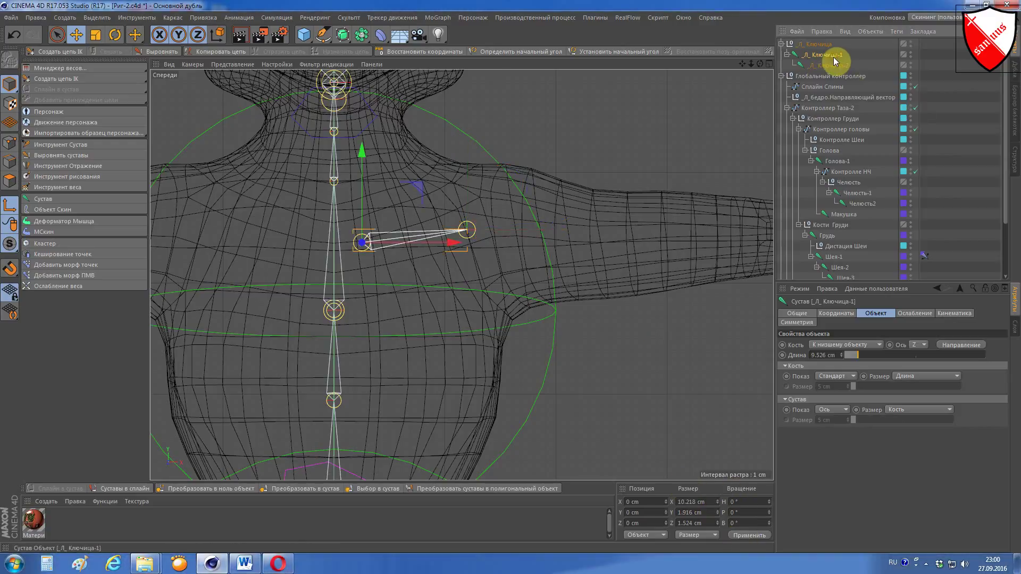
pyautogui.click(838, 65)
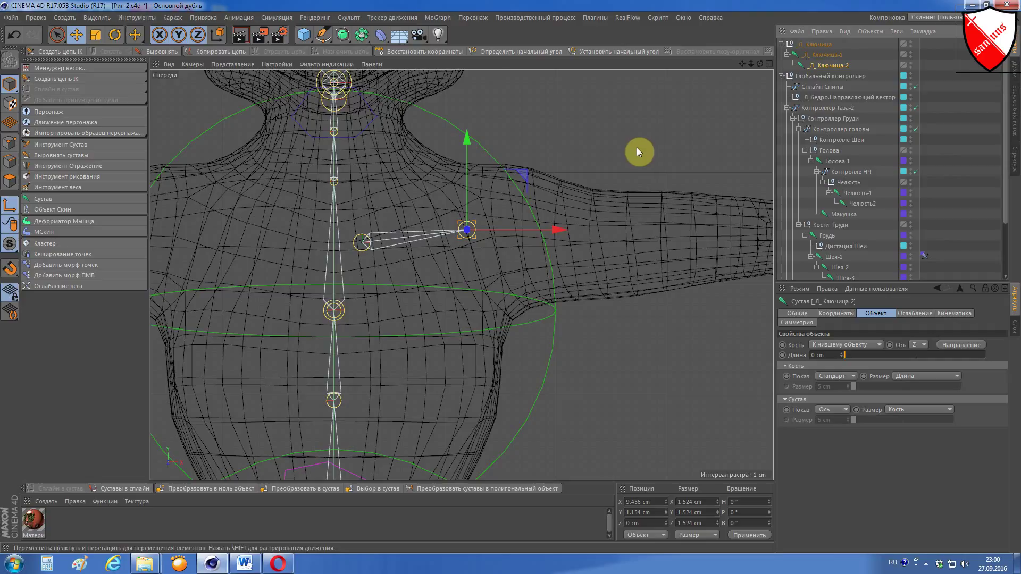
# Step: Collapse the _Л_Ключица null and nest it under the Грудь chest joint
pyautogui.click(793, 45)
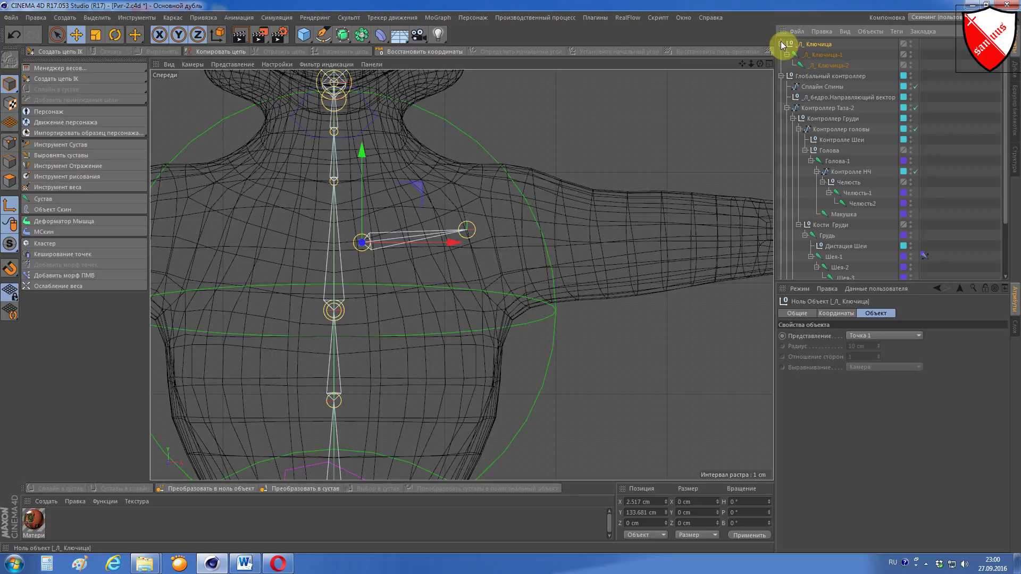
pyautogui.click(781, 43)
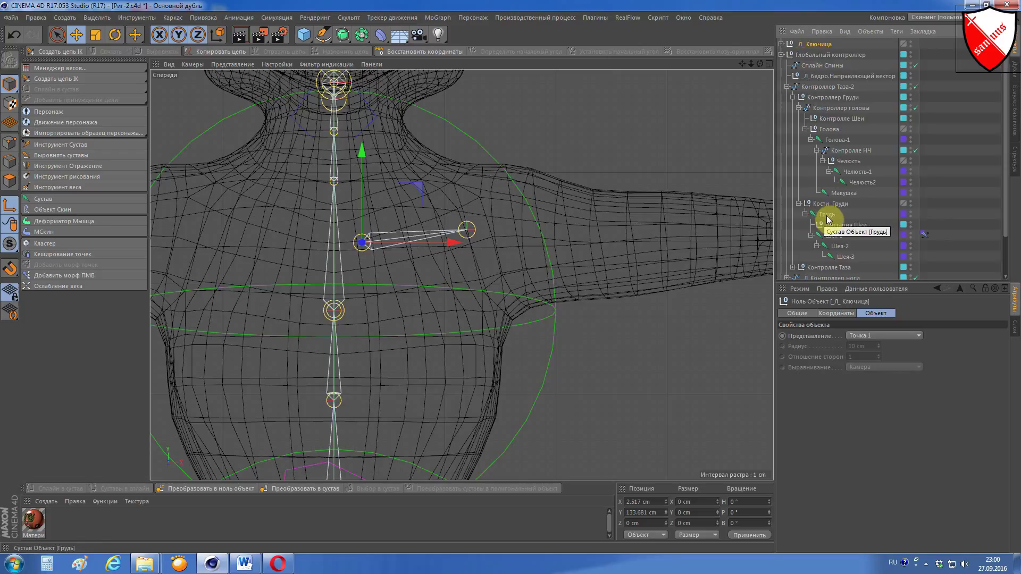
pyautogui.moveTo(823, 45); pyautogui.dragTo(833, 219)
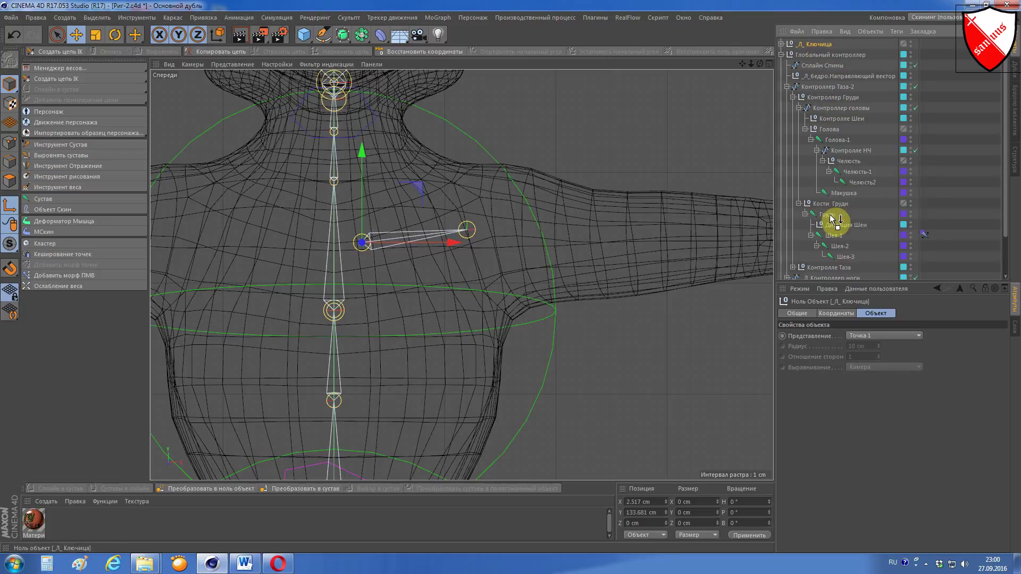
pyautogui.moveTo(833, 219); pyautogui.dragTo(832, 218)
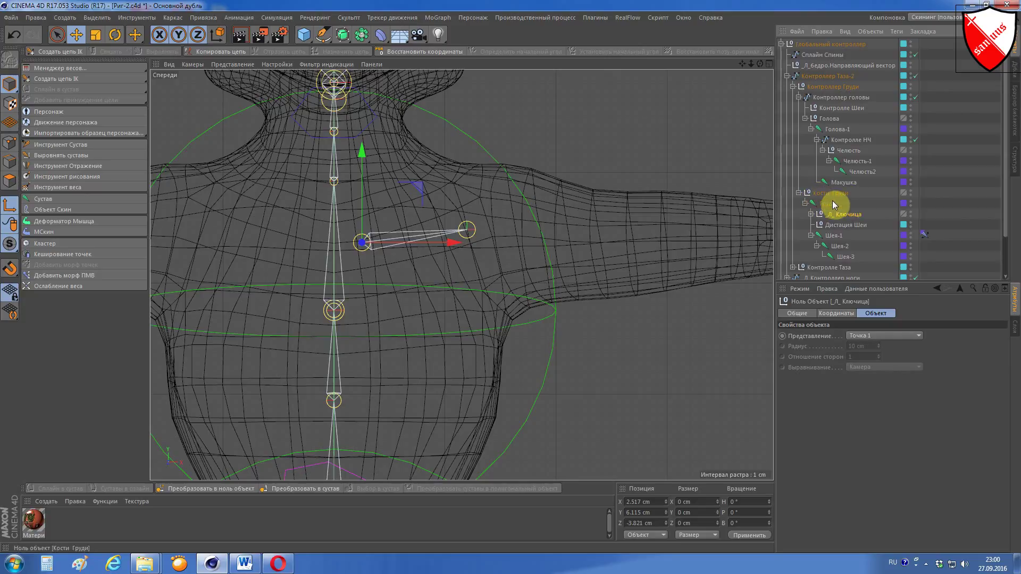
pyautogui.click(824, 205)
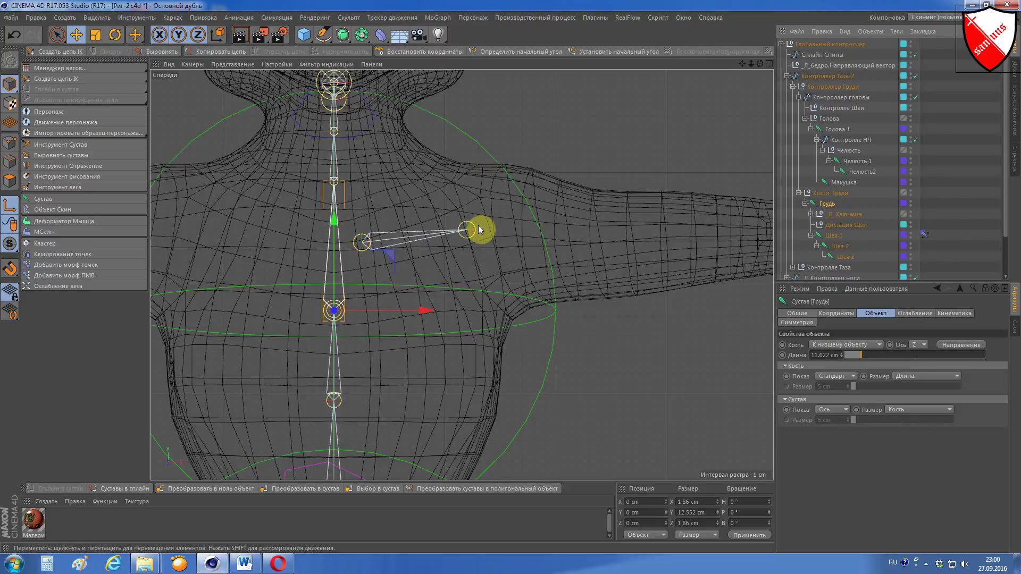
# Step: Switch to the shaded Perspective view and orbit around the character
pyautogui.press('F1')
pyautogui.scroll(3, 525, 367)
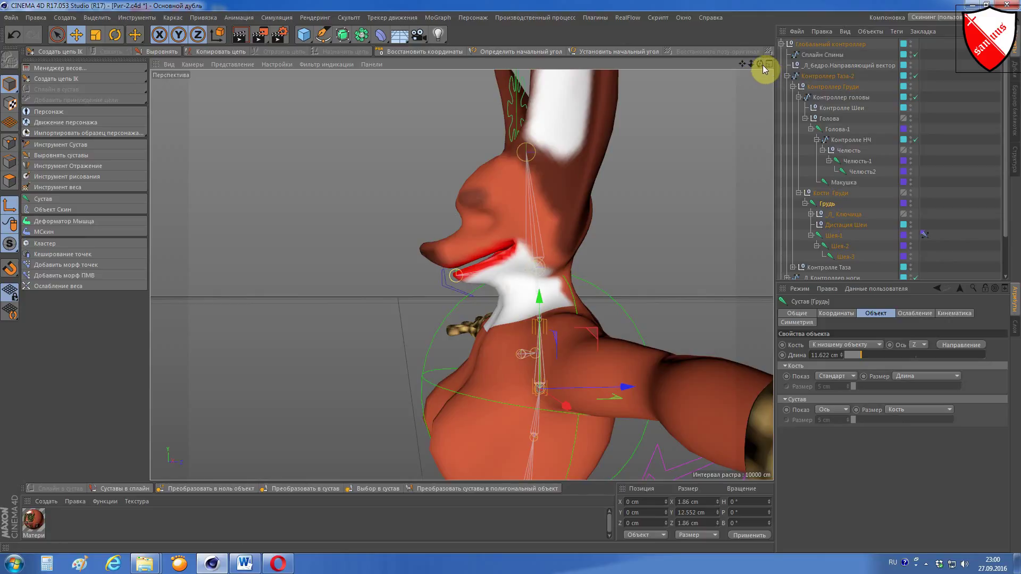
pyautogui.moveTo(760, 64); pyautogui.dragTo(760, 64)
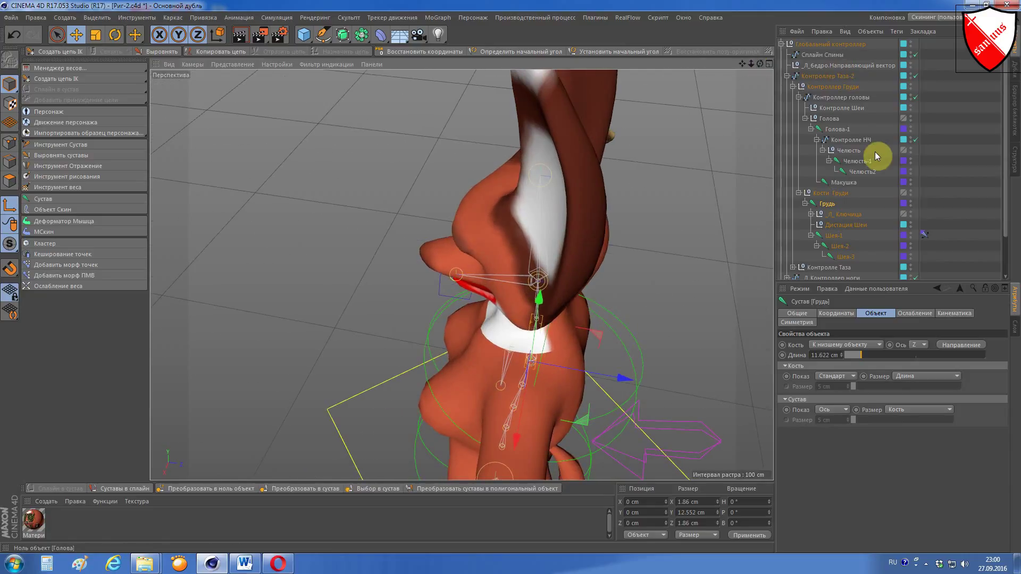
# Step: Select _Л_Ключица and frame the shoulders in the Top view
pyautogui.click(829, 215)
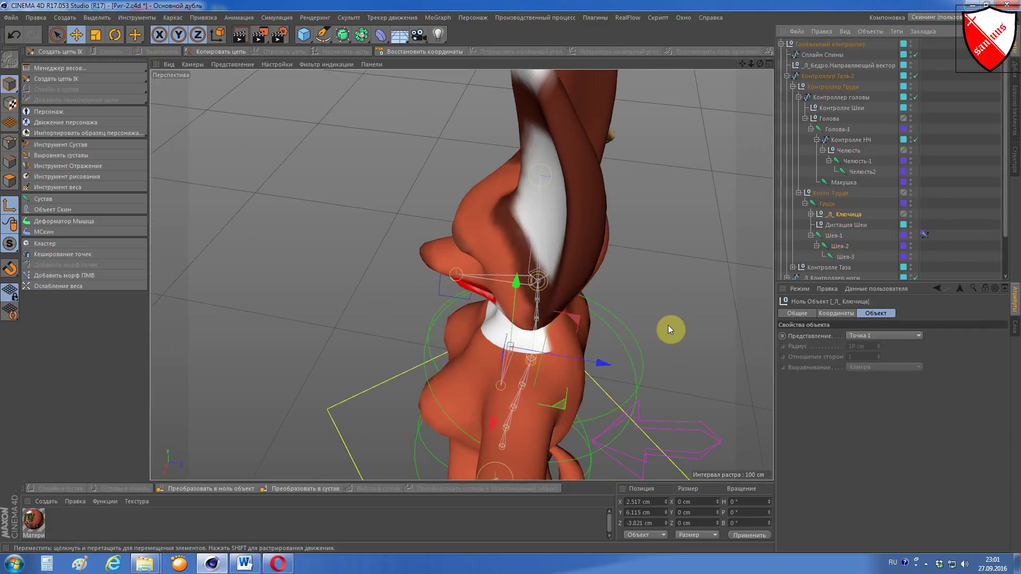
pyautogui.press('F2')
pyautogui.scroll(-3, 624, 356)
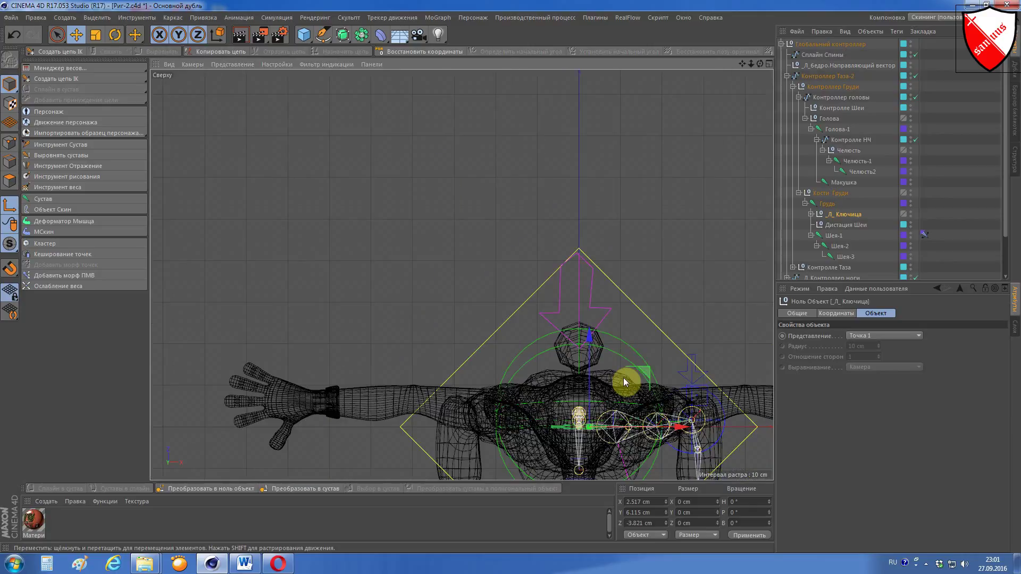
pyautogui.moveTo(742, 63); pyautogui.dragTo(461, 274)
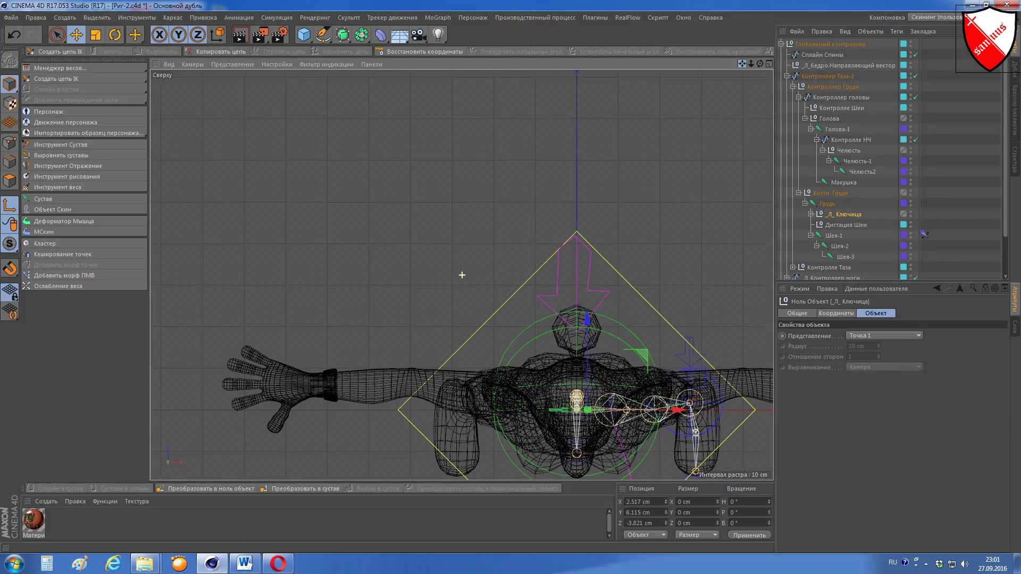
pyautogui.scroll(3, 499, 322)
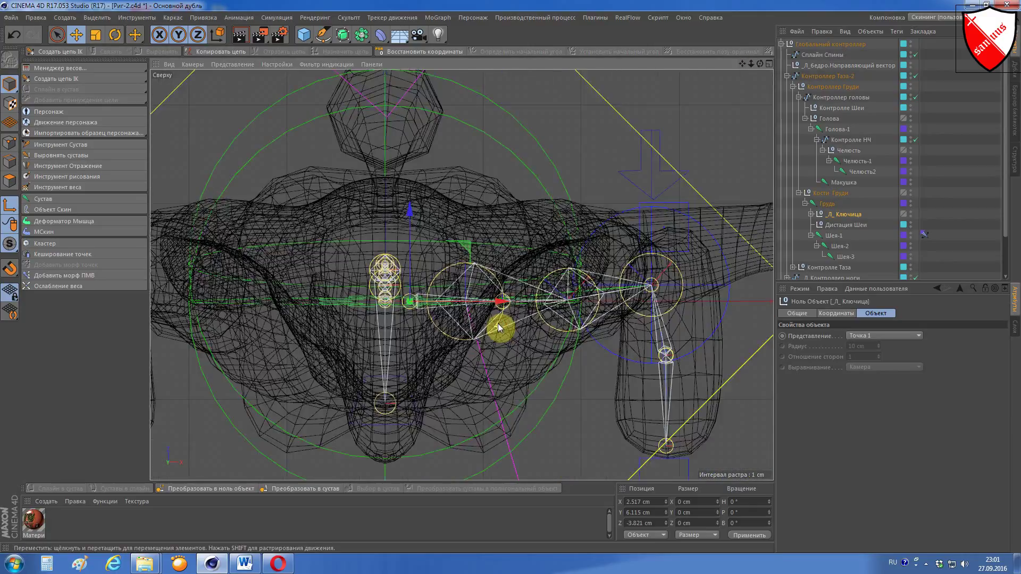
pyautogui.scroll(3, 499, 322)
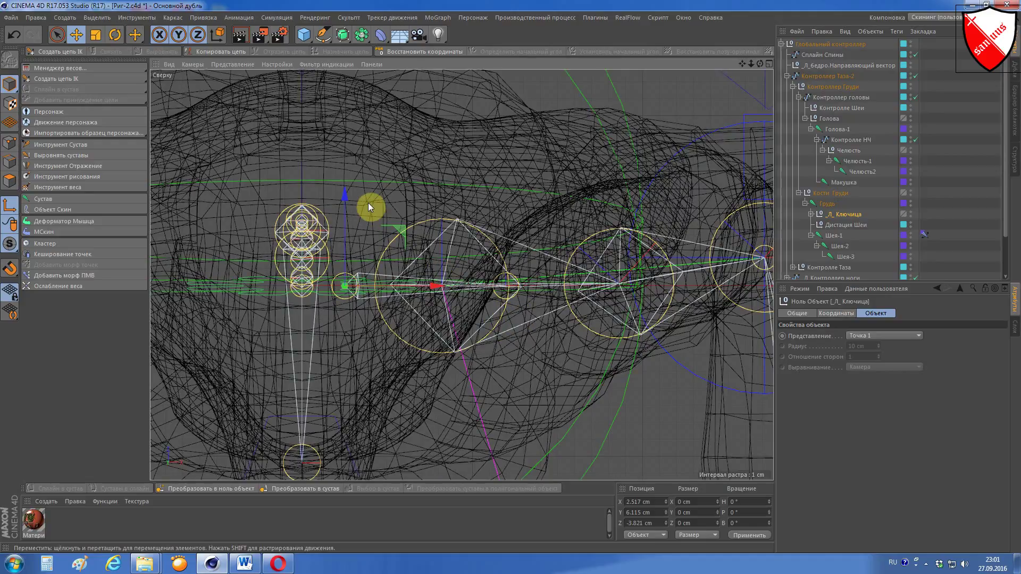
pyautogui.scroll(-2, 368, 202)
pyautogui.scroll(-2, 369, 201)
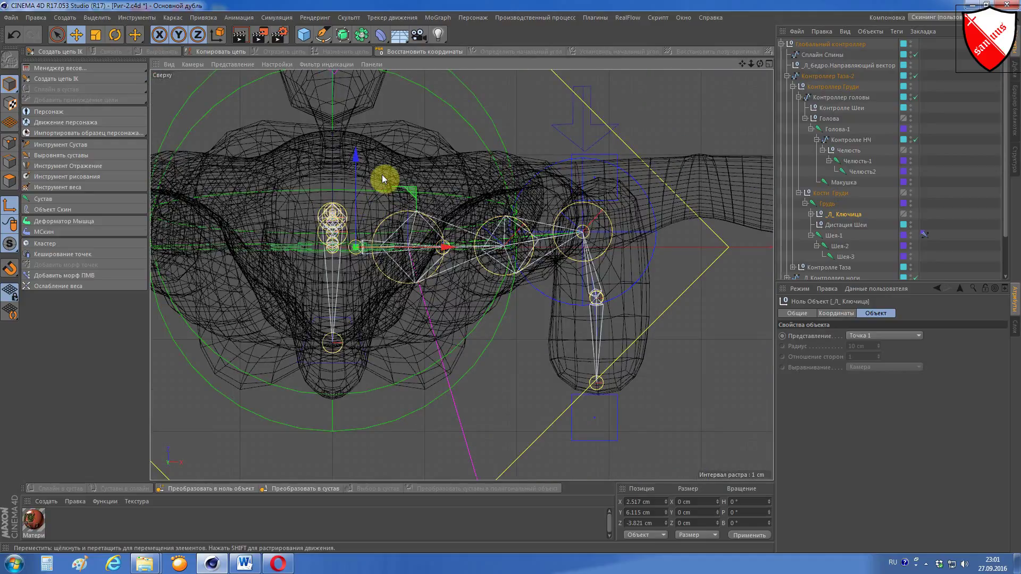
pyautogui.scroll(2, 382, 180)
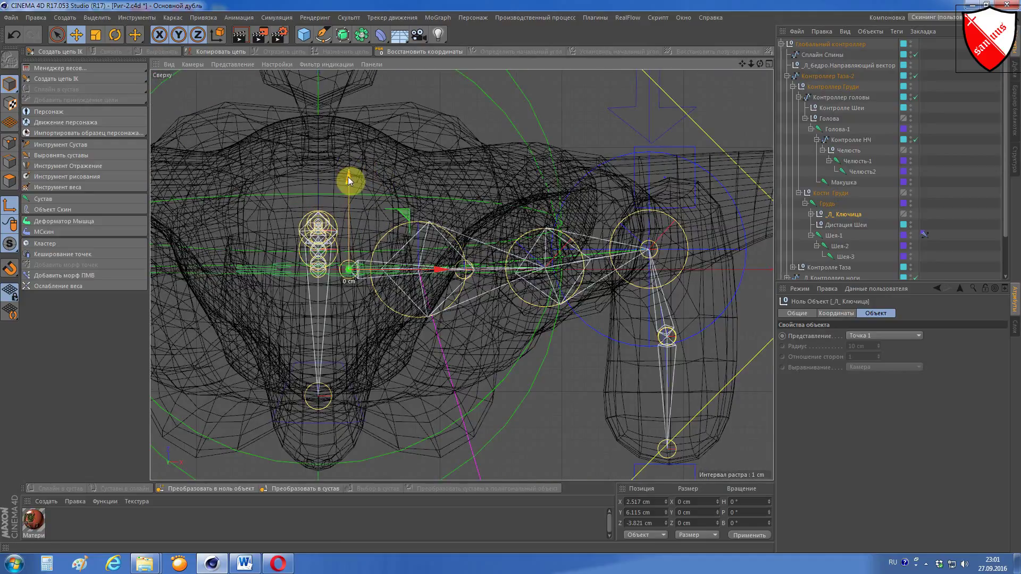
# Step: Move the null's pivot alone onto the inner clavicle joint with Edit Axis
pyautogui.moveTo(349, 181); pyautogui.dragTo(348, 174)
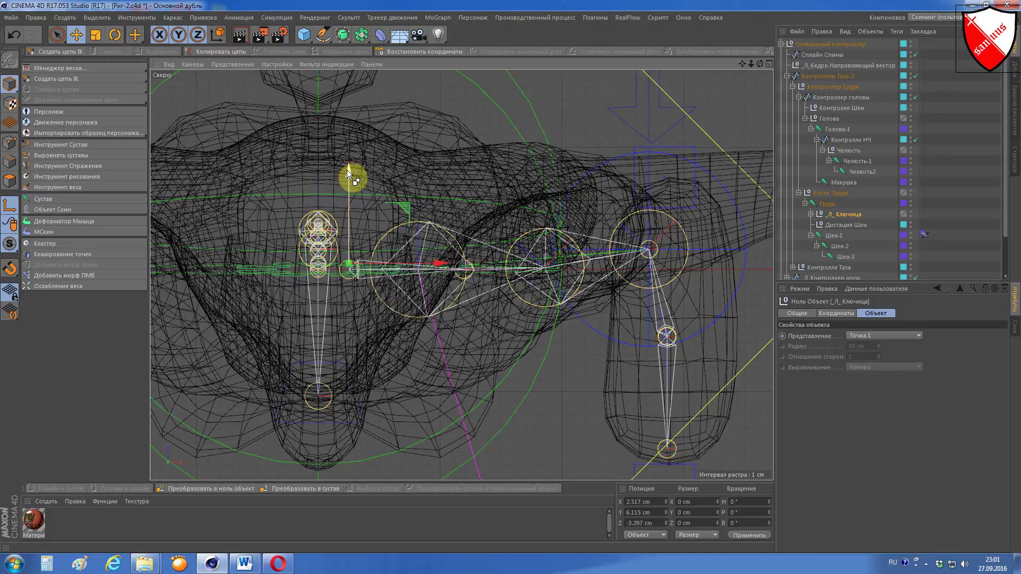
pyautogui.hotkey('ctrl', 'z')
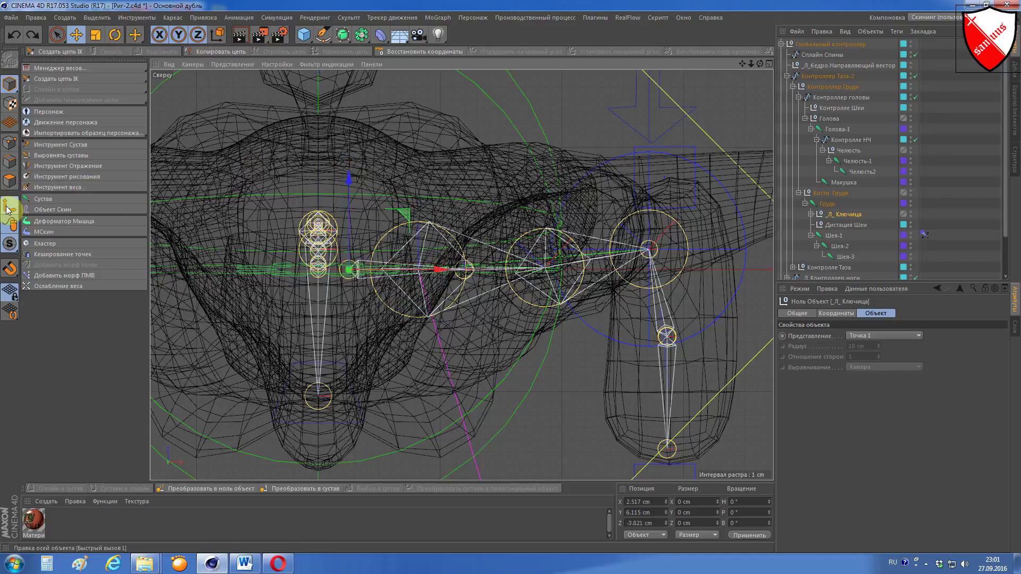
pyautogui.click(8, 209)
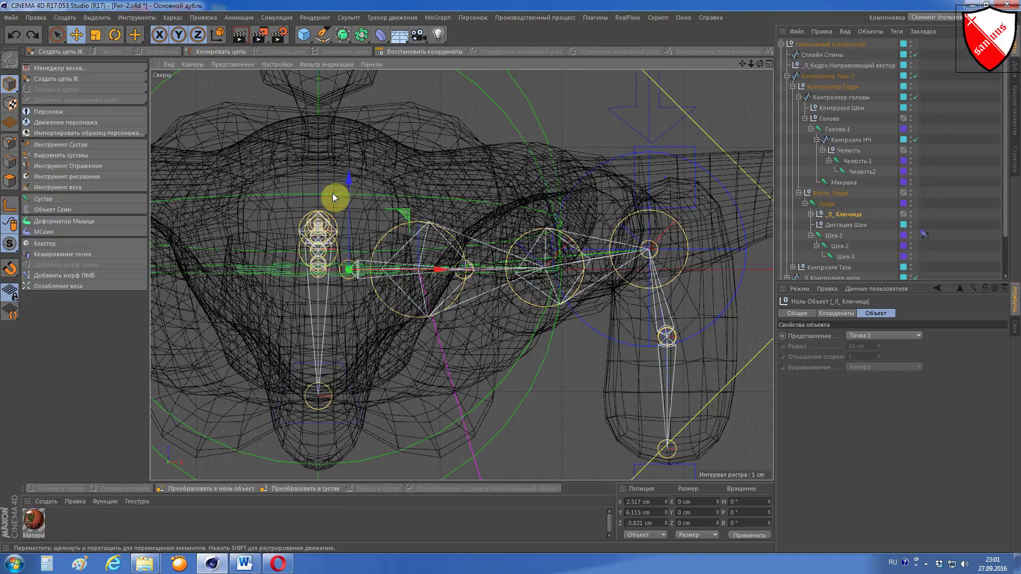
pyautogui.moveTo(349, 184)
pyautogui.mouseDown()
pyautogui.moveTo(352, 193)
pyautogui.moveTo(357, 163)
pyautogui.mouseUp()
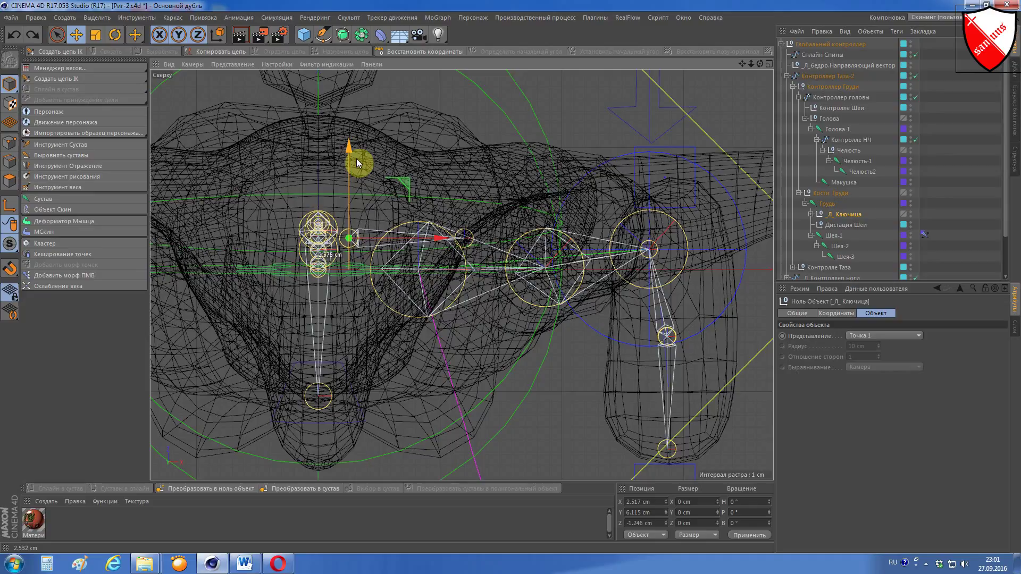
# Step: Set the Perspective viewport display to wireframe Lines and select _Л_Ключица
pyautogui.press('F1')
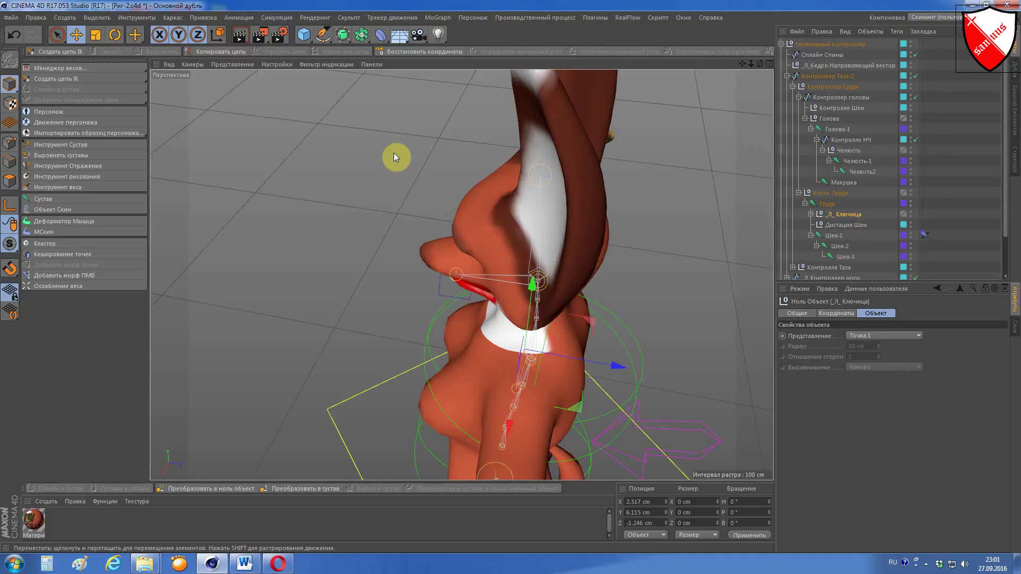
pyautogui.keyDown('alt'); pyautogui.moveTo(394, 154); pyautogui.dragTo(461, 333); pyautogui.keyUp('alt')
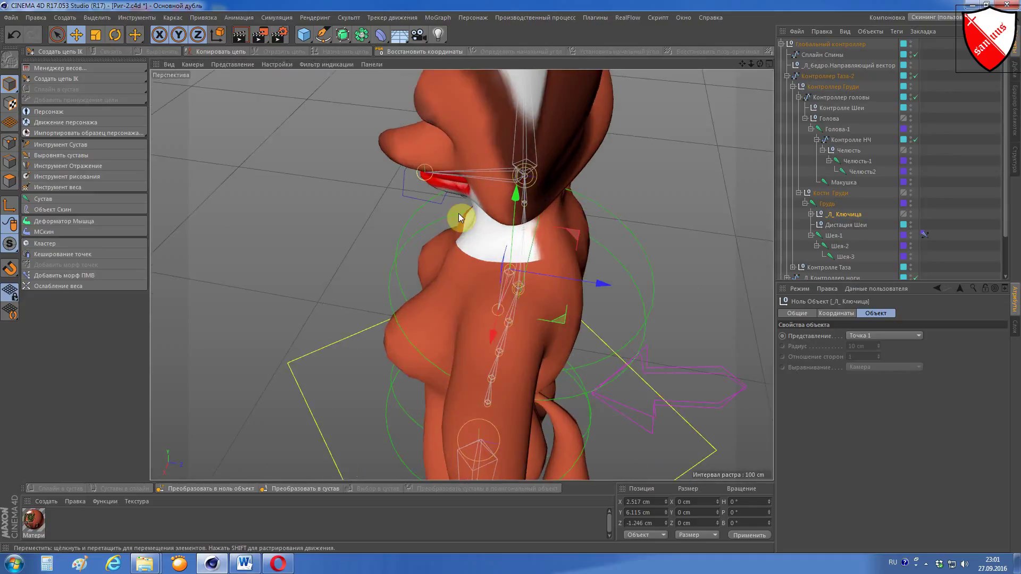
pyautogui.click(230, 64)
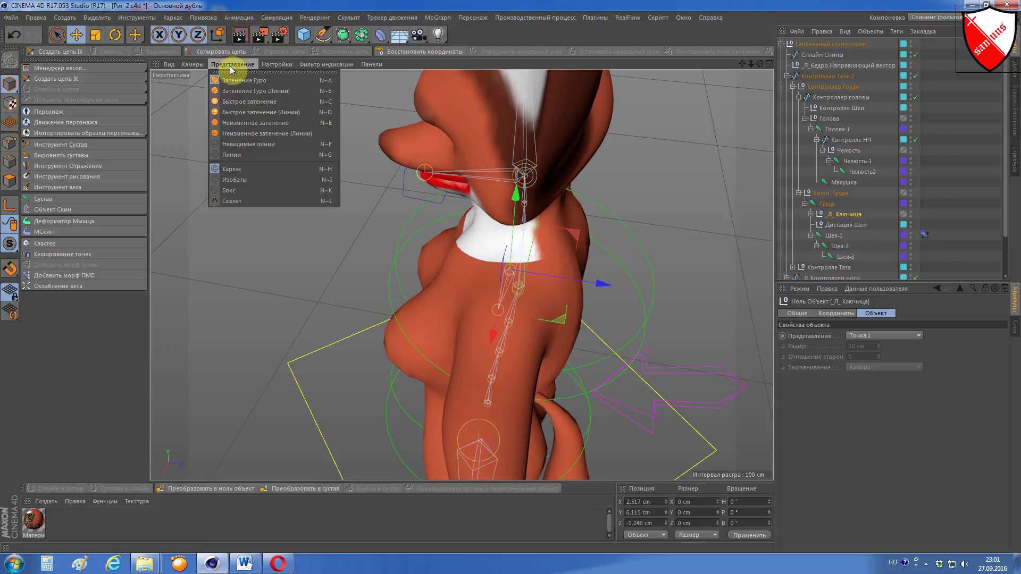
pyautogui.click(248, 167)
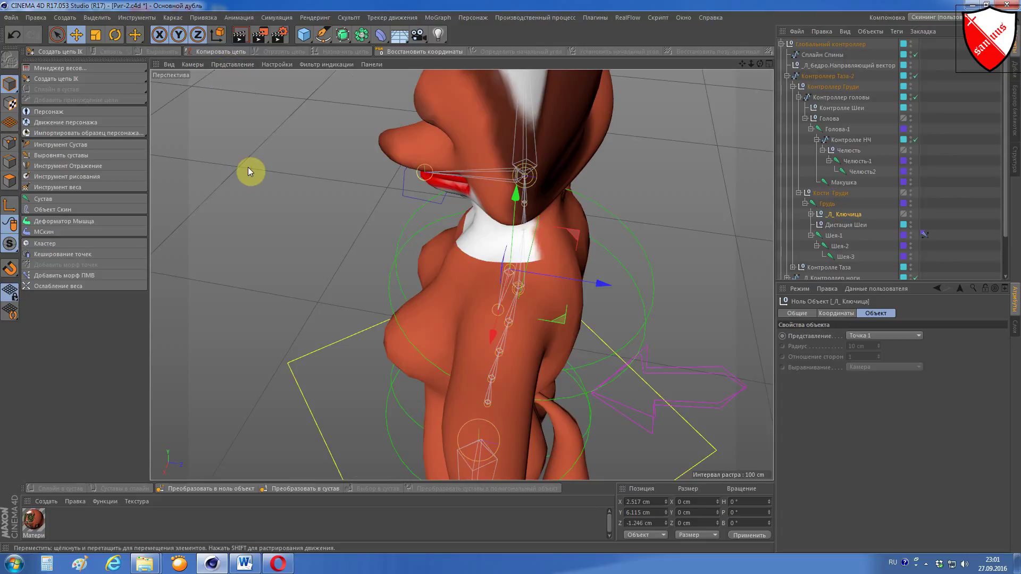
pyautogui.click(238, 64)
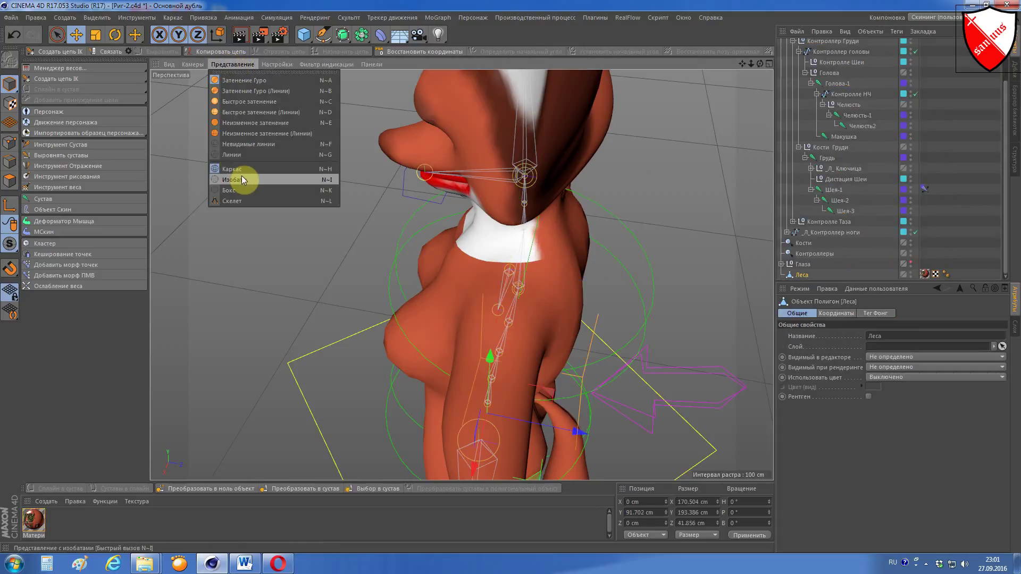
pyautogui.click(241, 155)
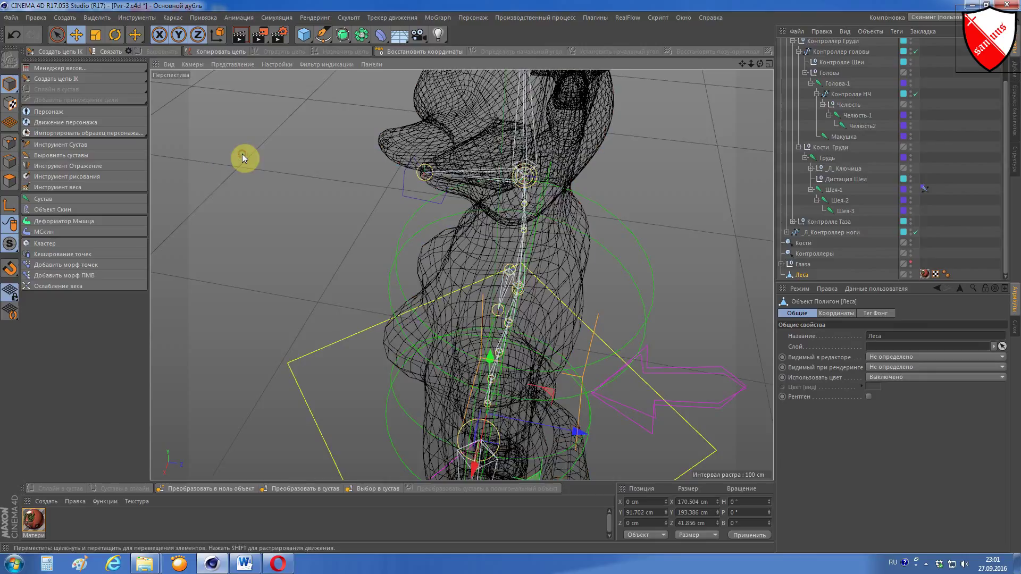
pyautogui.click(236, 64)
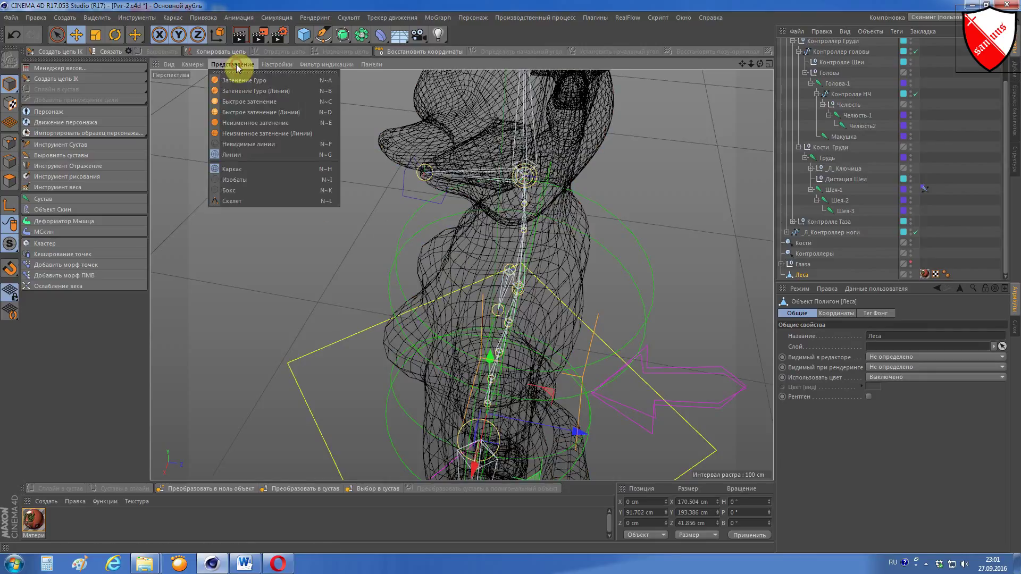
pyautogui.click(225, 154)
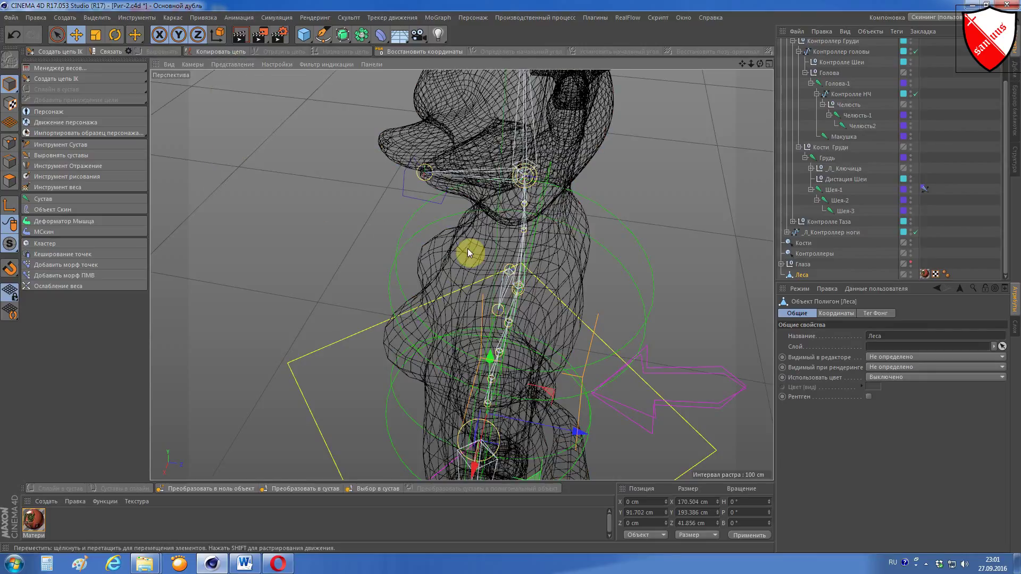
pyautogui.scroll(1, 496, 289)
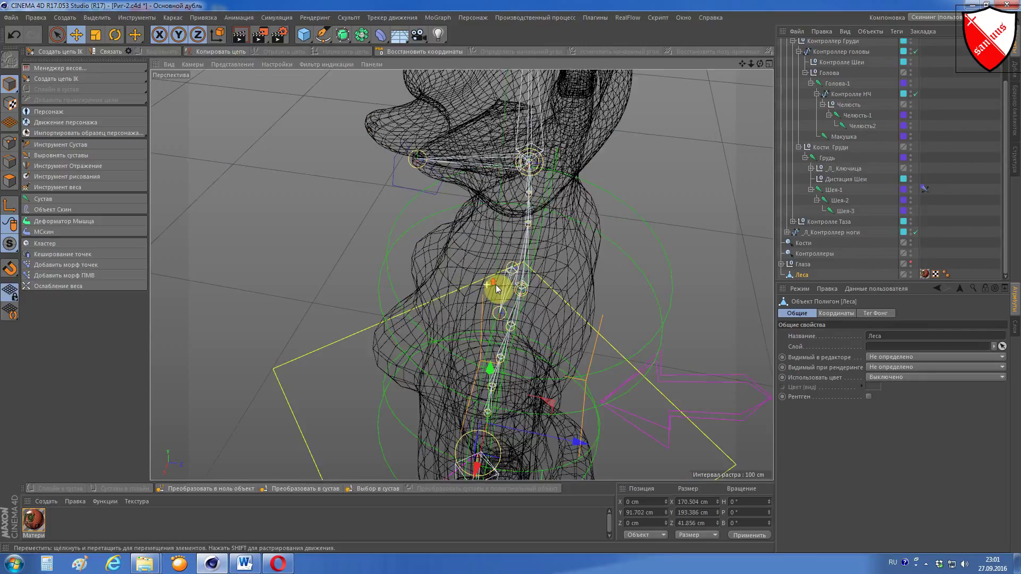
pyautogui.click(850, 167)
# Step: Orbit the rig, then zoom the Right view onto the shoulder and clavicle null
pyautogui.moveTo(741, 63); pyautogui.dragTo(787, 75)
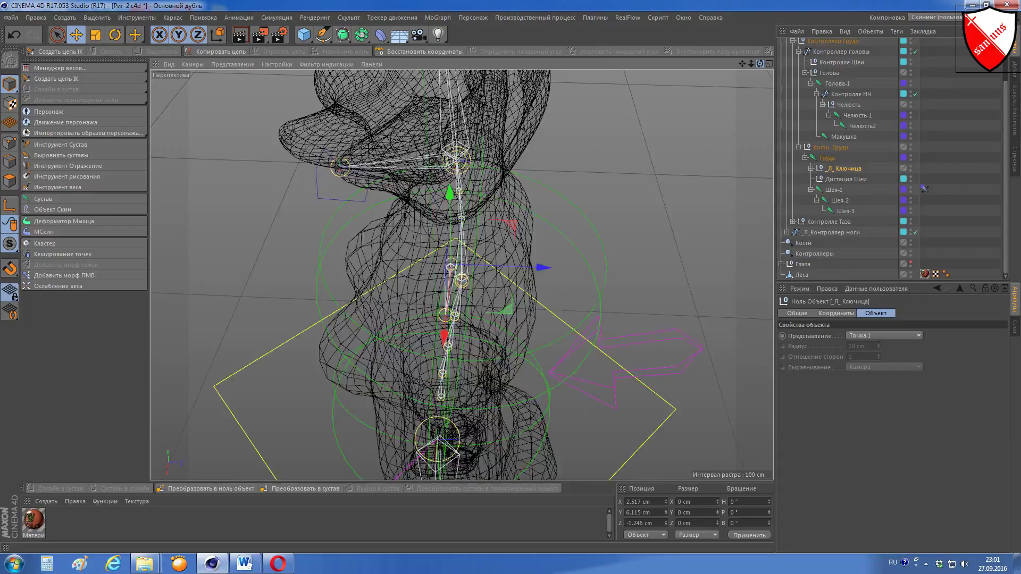
pyautogui.moveTo(787, 75); pyautogui.dragTo(829, 90)
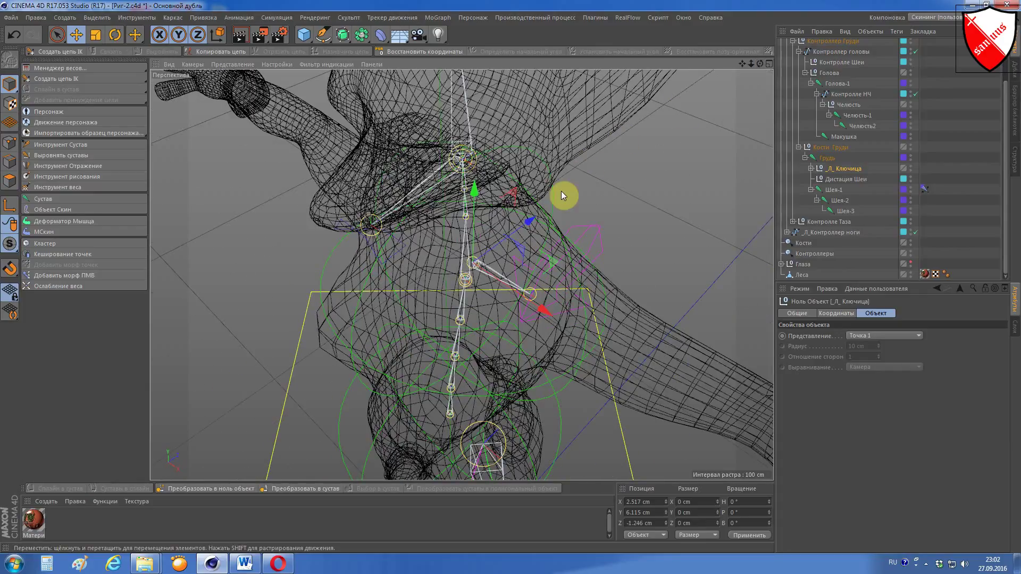
pyautogui.moveTo(558, 194); pyautogui.dragTo(531, 219)
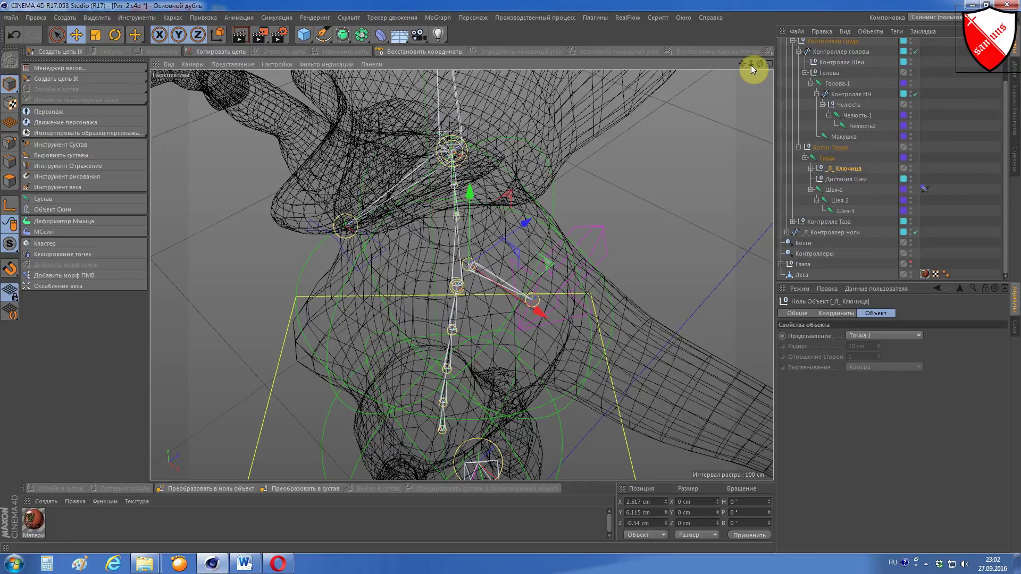
pyautogui.moveTo(760, 63); pyautogui.dragTo(745, 85)
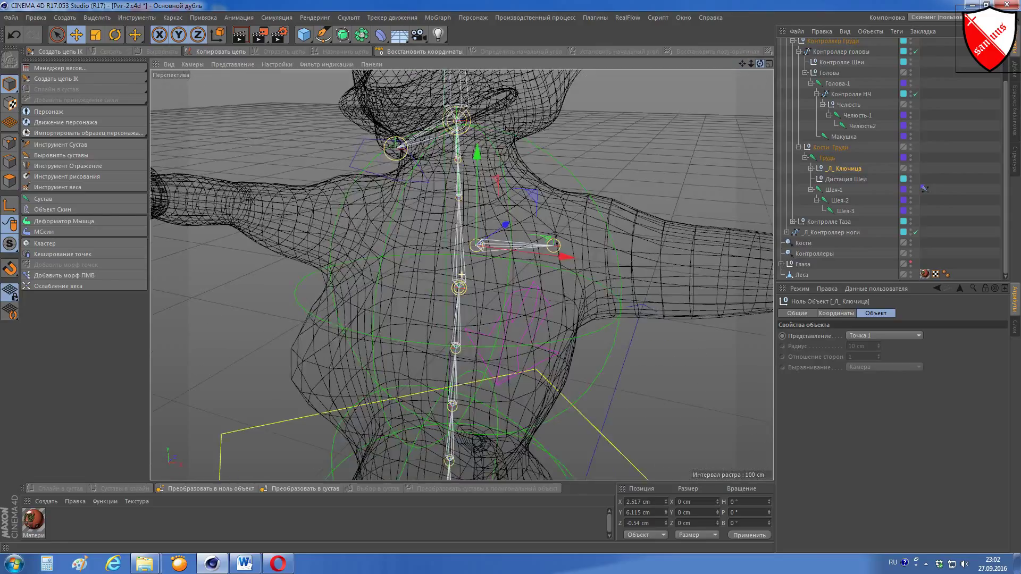
pyautogui.moveTo(757, 62); pyautogui.dragTo(757, 63)
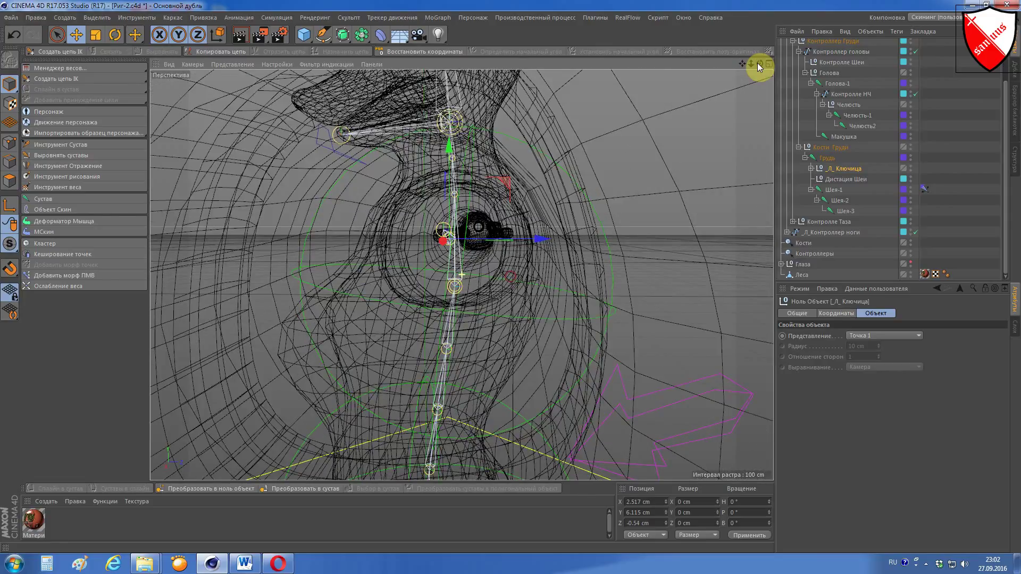
pyautogui.press('F4')
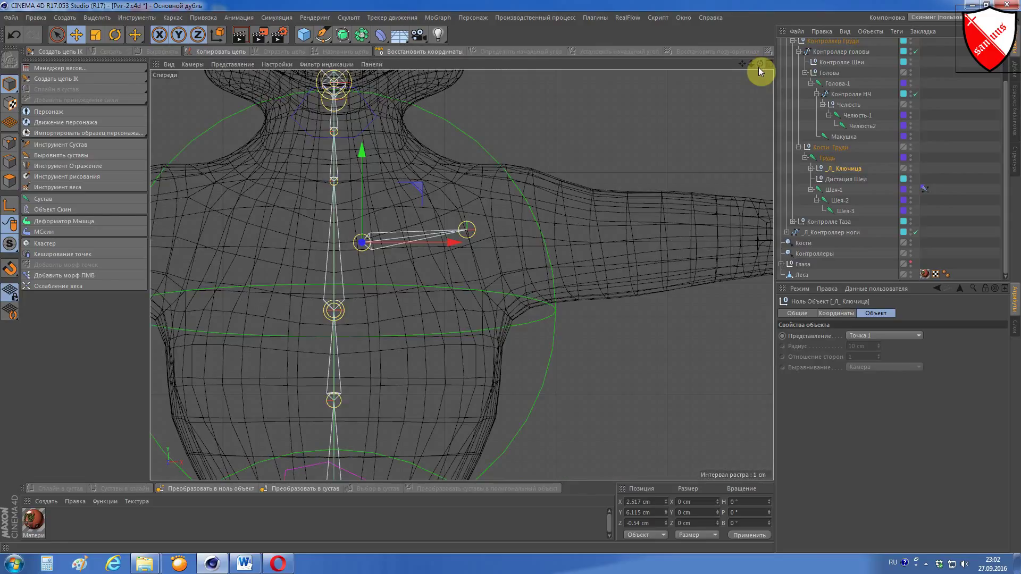
pyautogui.press('F3')
pyautogui.keyDown('alt'); pyautogui.moveTo(598, 259); pyautogui.dragTo(611, 393, button='right'); pyautogui.keyUp('alt')
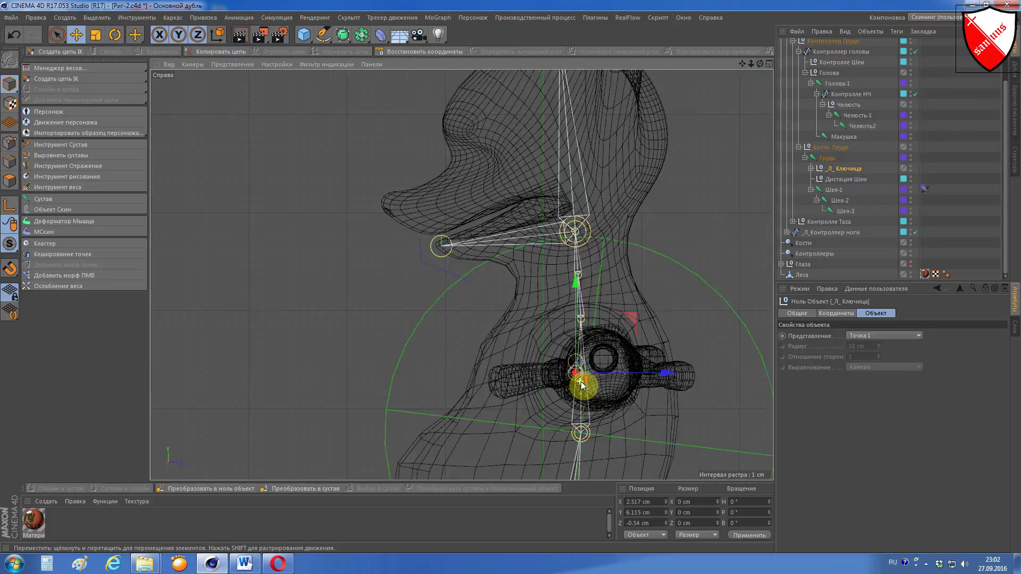
pyautogui.keyDown('alt'); pyautogui.moveTo(737, 86); pyautogui.dragTo(633, 257, button='middle'); pyautogui.keyUp('alt')
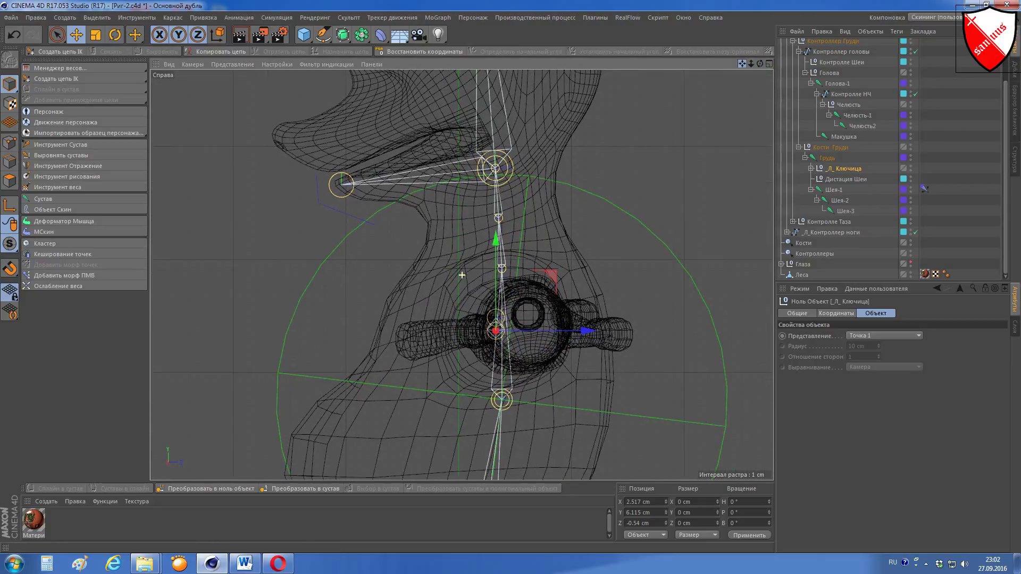
pyautogui.keyDown('alt'); pyautogui.moveTo(504, 290); pyautogui.dragTo(542, 326, button='right'); pyautogui.keyUp('alt')
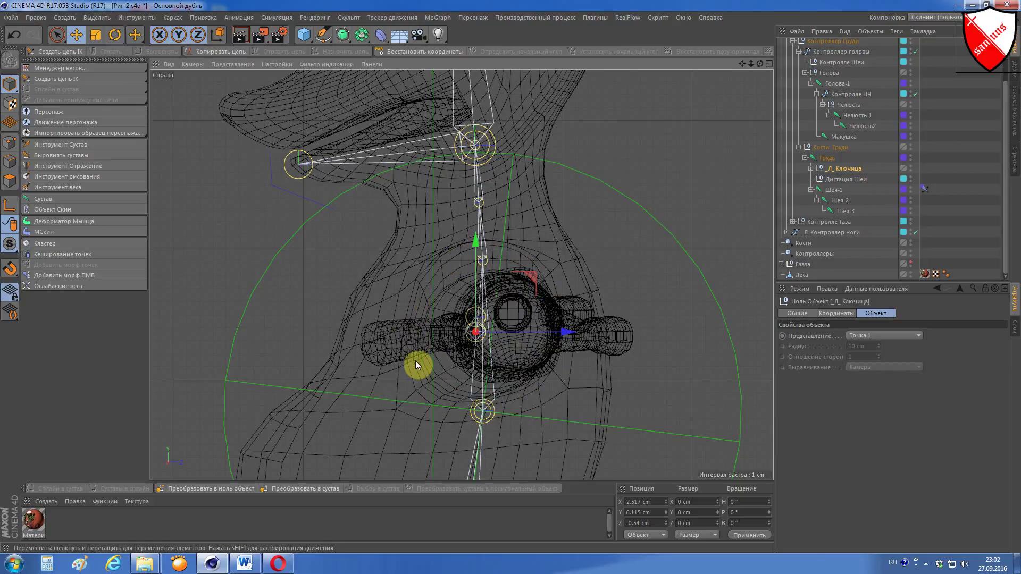
# Step: Move the _Л_Ключица null to Z 0.076 cm, centred in the shoulder
pyautogui.moveTo(564, 341); pyautogui.dragTo(574, 338)
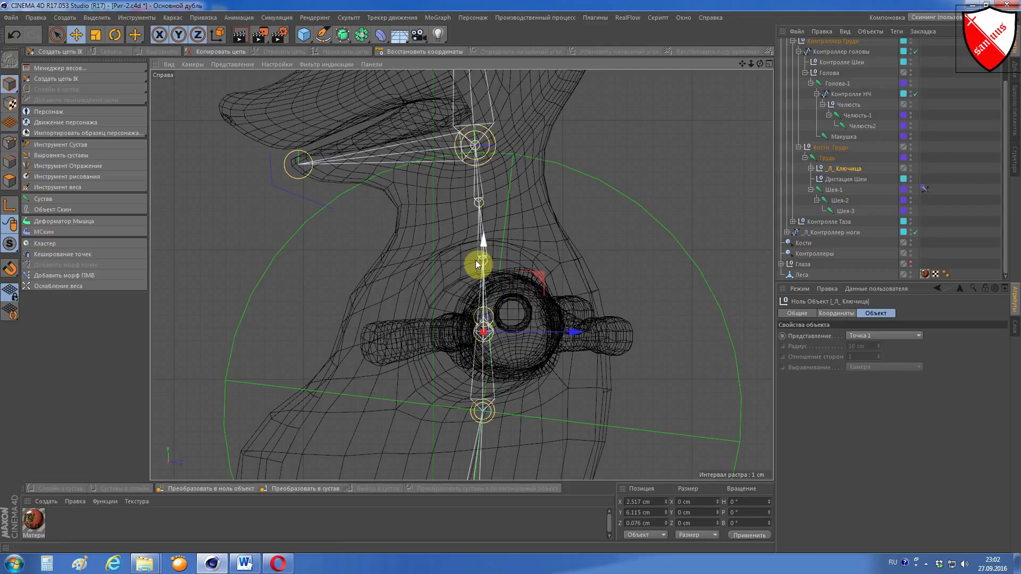
pyautogui.press('F4')
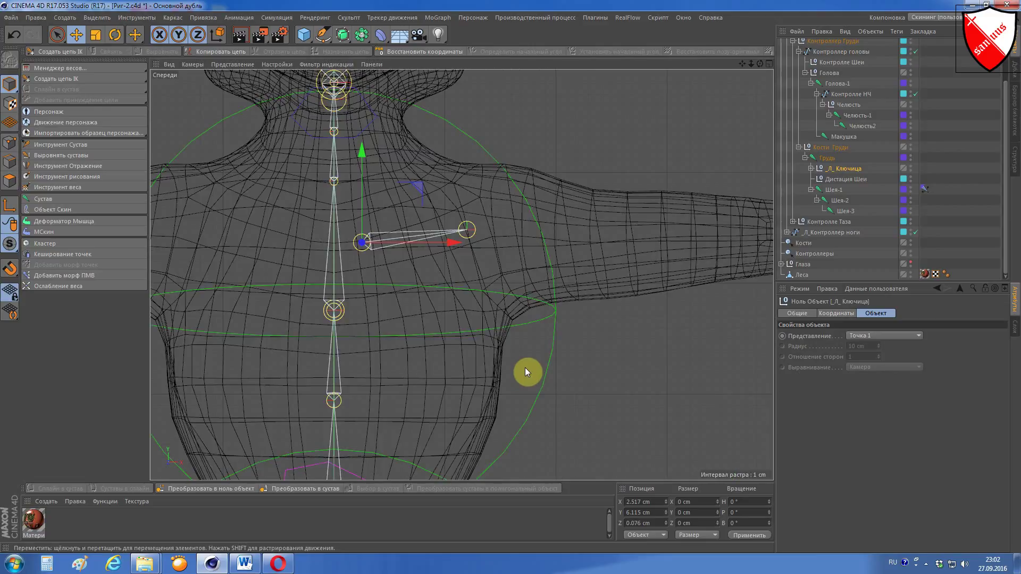
pyautogui.press('F1')
pyautogui.moveTo(522, 334)
pyautogui.keyDown('alt'); pyautogui.mouseDown()
pyautogui.moveTo(545, 269)
pyautogui.moveTo(639, 154)
pyautogui.mouseUp(); pyautogui.keyUp('alt')
pyautogui.moveTo(761, 65); pyautogui.dragTo(660, 78)
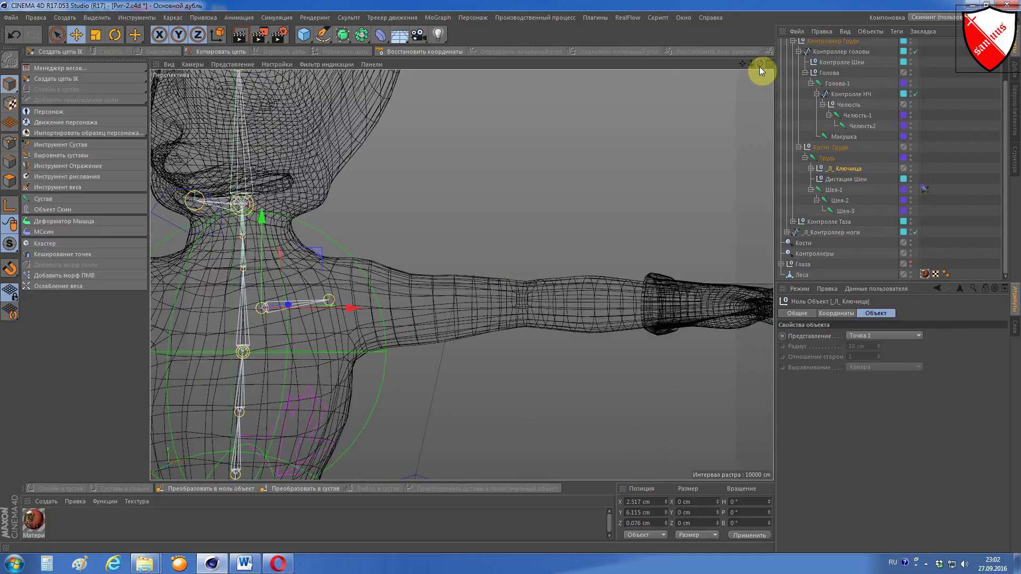
pyautogui.press('F4')
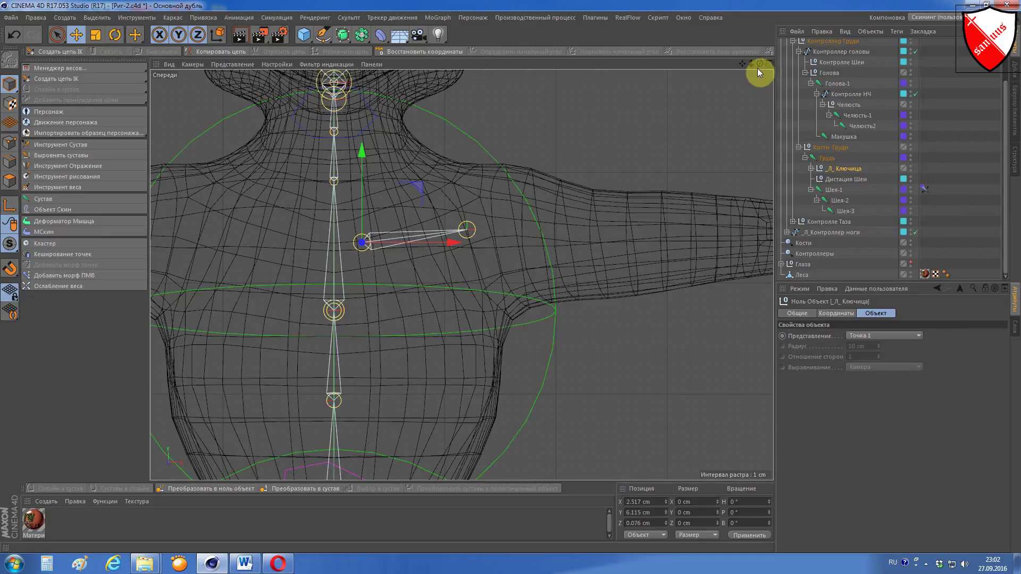
# Step: Extend the clavicle end joint Ключица-2 slightly outward along X
pyautogui.click(810, 168)
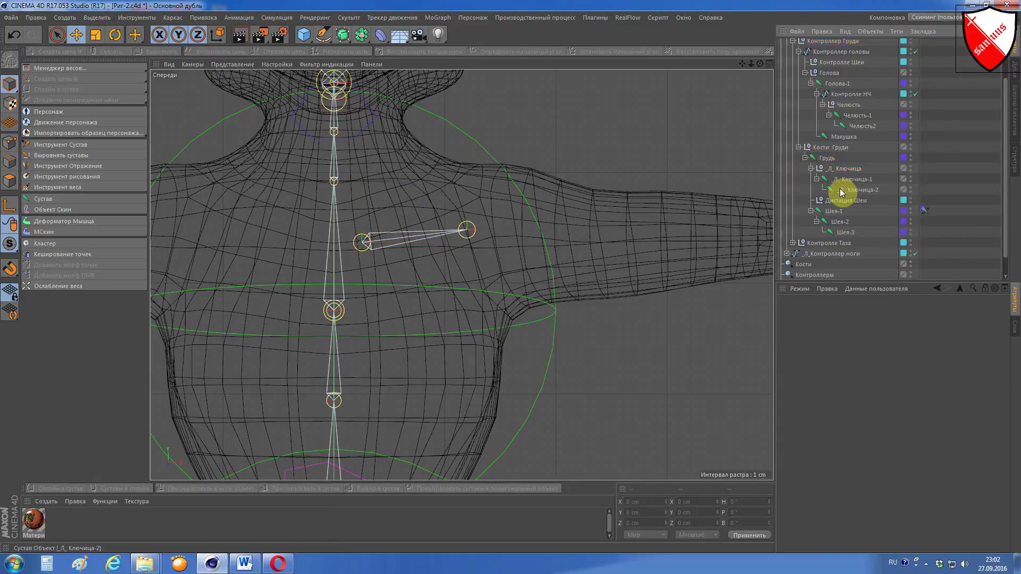
pyautogui.click(854, 190)
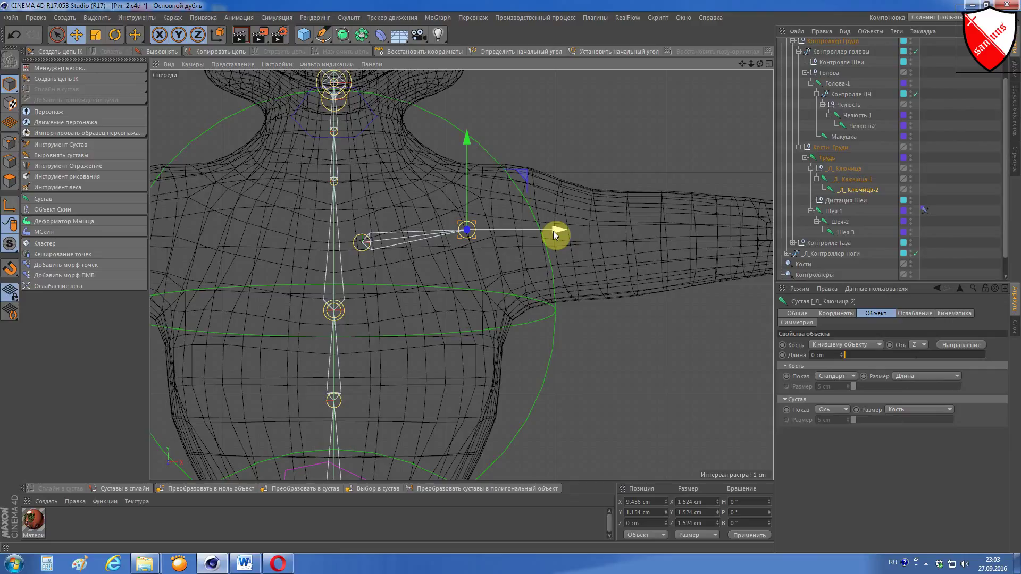
pyautogui.moveTo(553, 230); pyautogui.dragTo(556, 230)
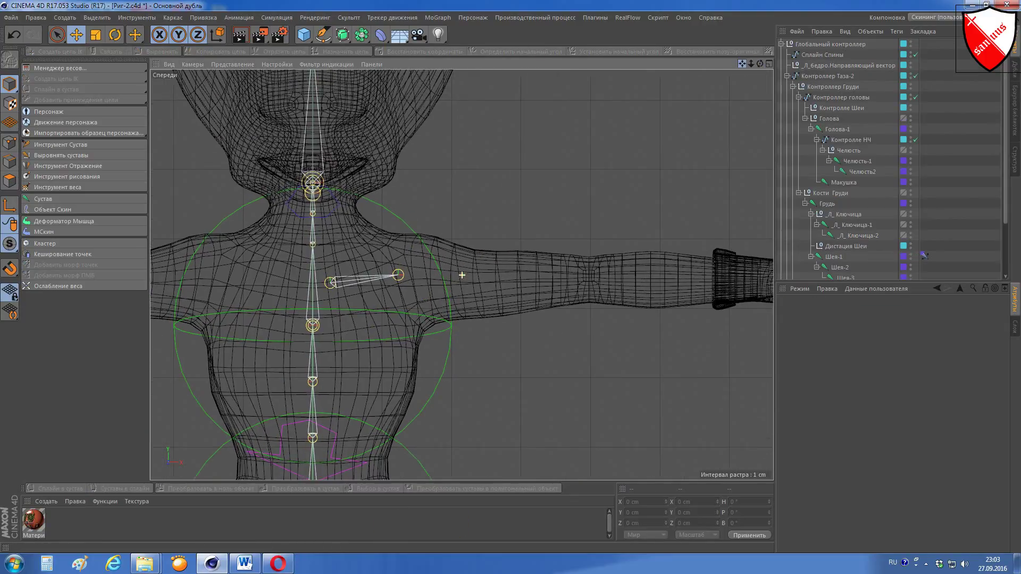
# Step: Frame the whole arm and enable snapping to joint axes
pyautogui.moveTo(461, 274); pyautogui.dragTo(645, 131)
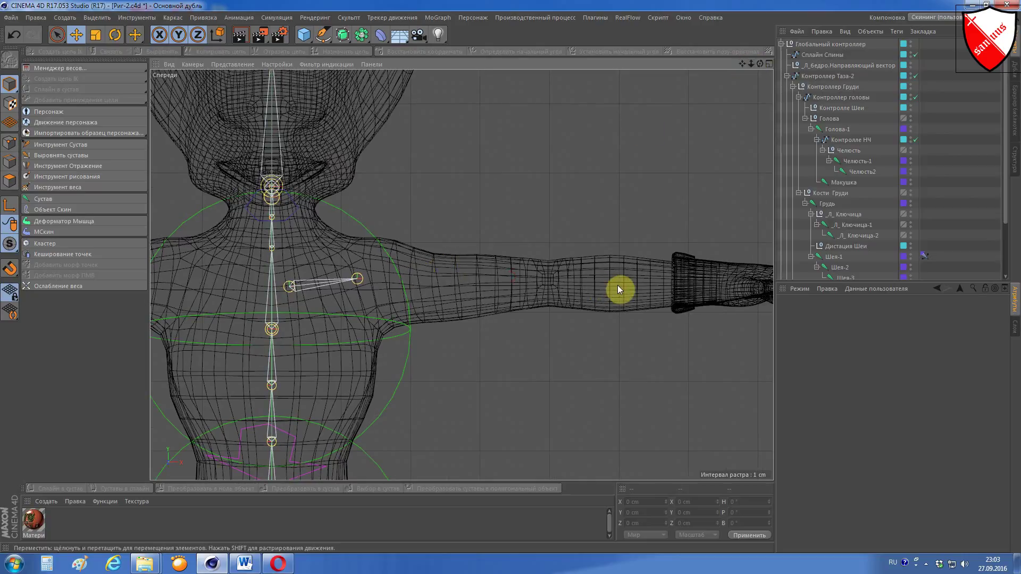
pyautogui.scroll(-2, 607, 293)
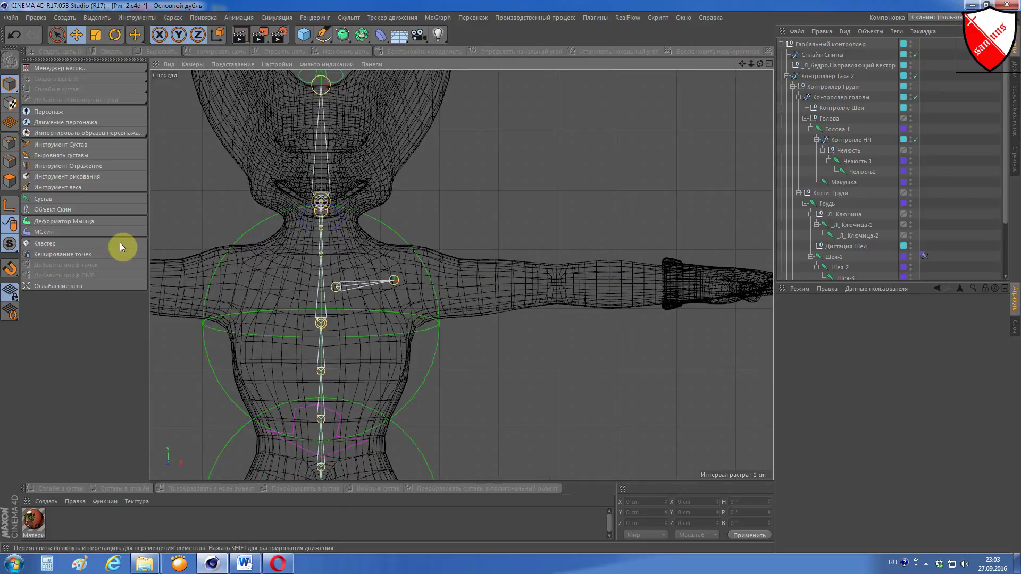
pyautogui.click(10, 270)
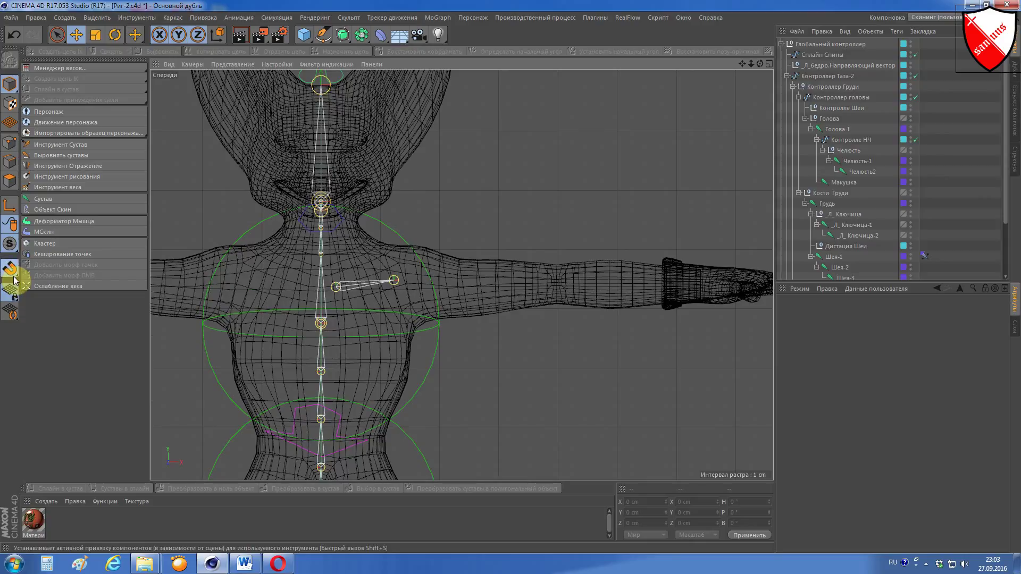
pyautogui.click(14, 280)
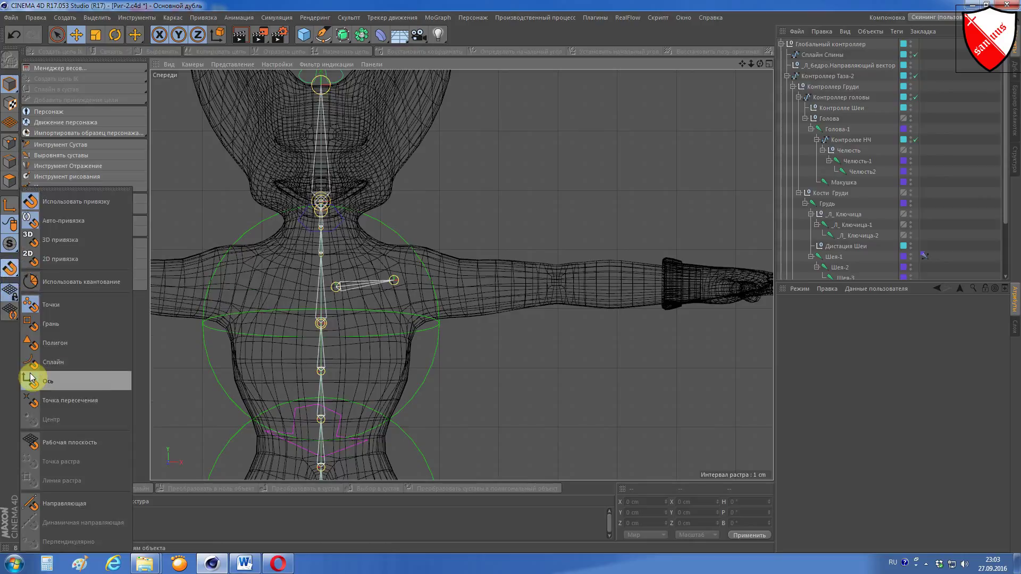
pyautogui.click(9, 270)
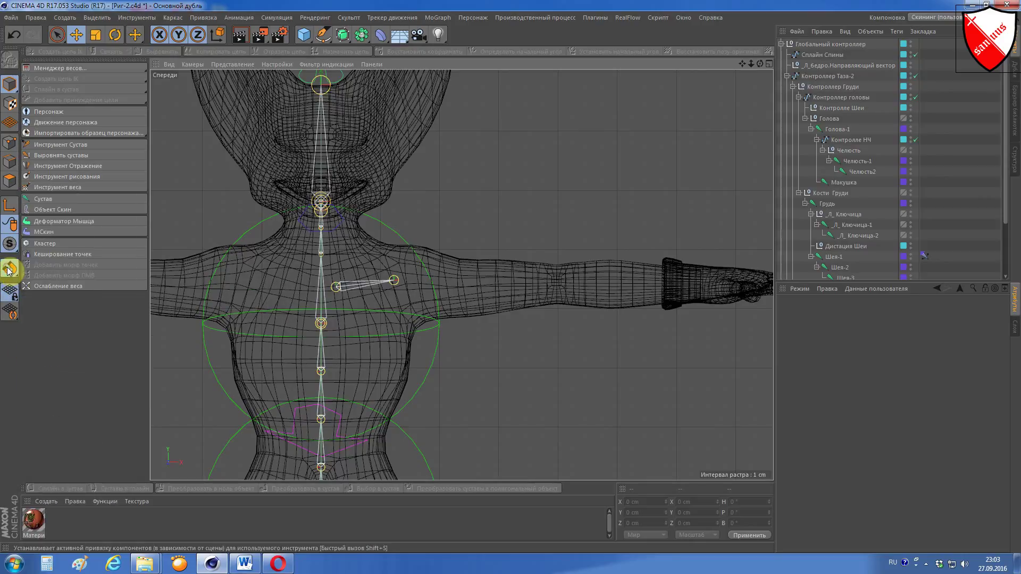
# Step: Place the first arm joint at the clavicle end with the Joint tool
pyautogui.click(60, 144)
pyautogui.scroll(4, 332, 279)
pyautogui.scroll(1, 333, 279)
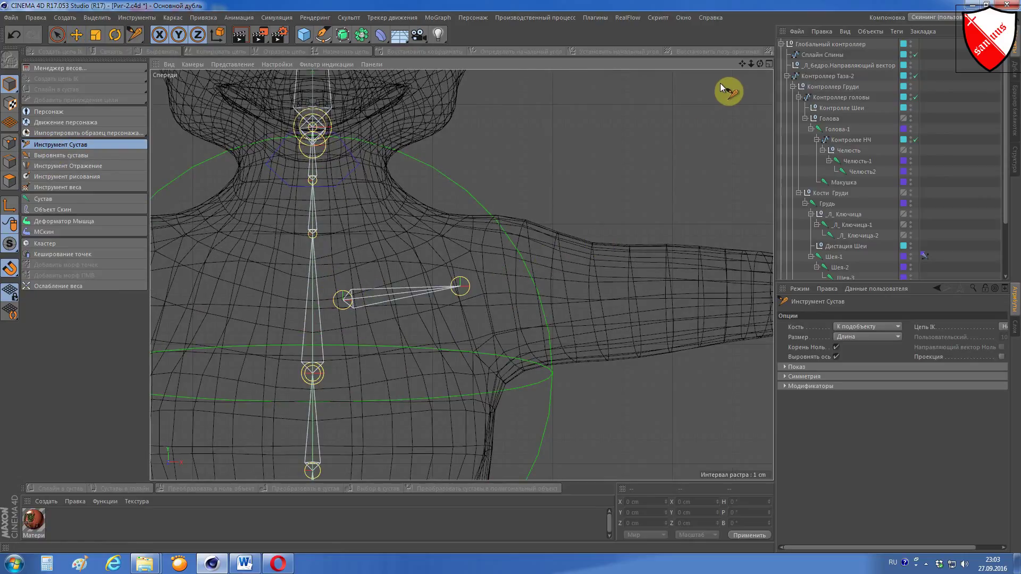
pyautogui.moveTo(743, 64); pyautogui.dragTo(638, 147)
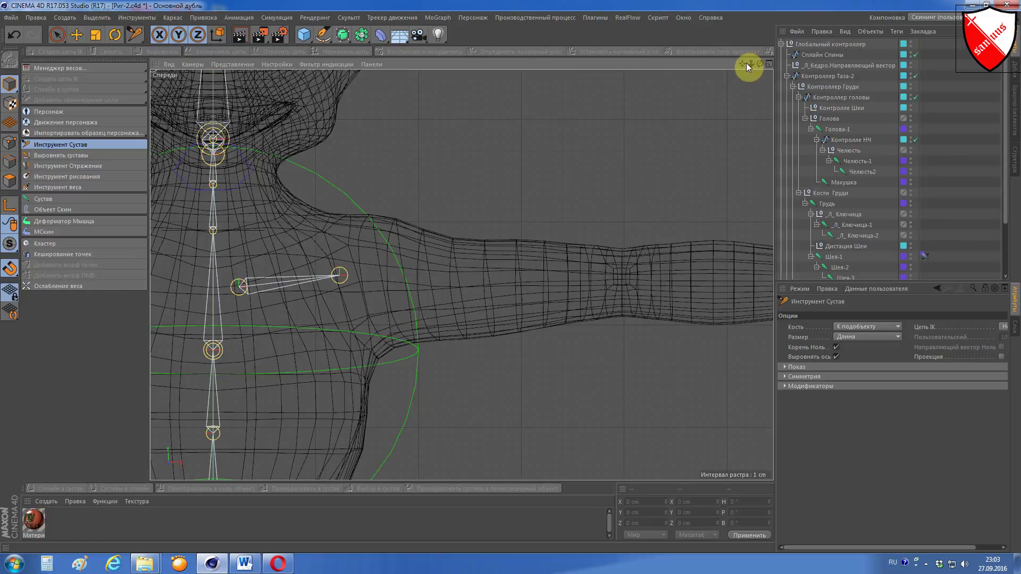
pyautogui.moveTo(746, 66); pyautogui.dragTo(461, 273)
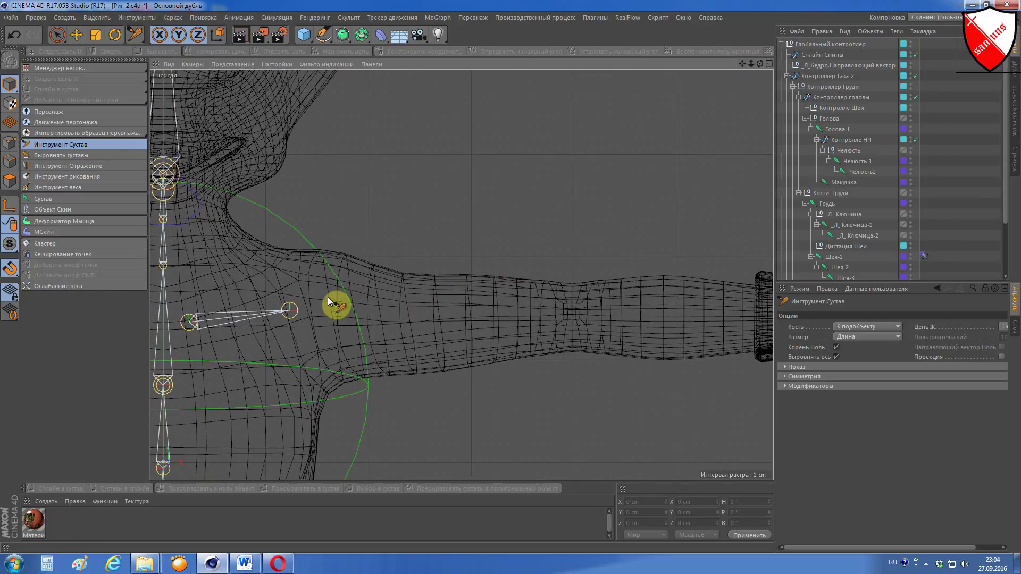
pyautogui.scroll(3, 297, 313)
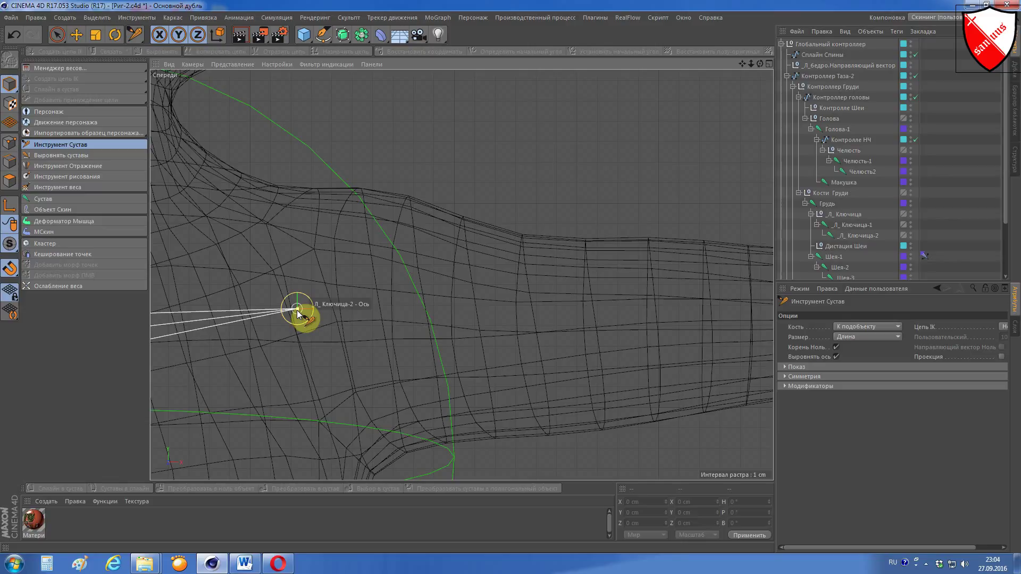
pyautogui.keyDown('ctrl'); pyautogui.click(297, 313); pyautogui.keyUp('ctrl')
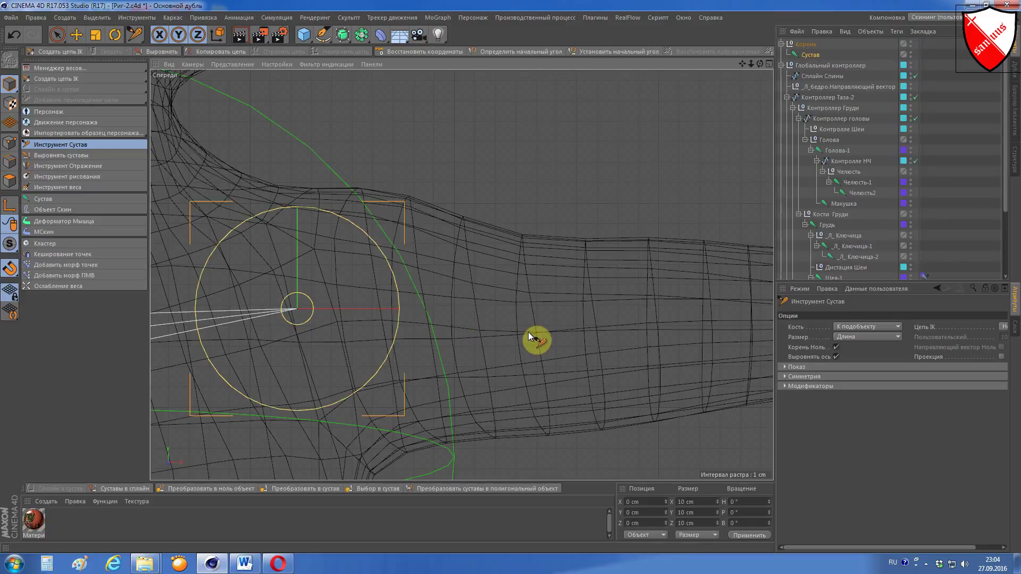
# Step: Add the elbow joint midway along the arm and the wrist joint Сустав.2 at the hand
pyautogui.scroll(-3, 537, 335)
pyautogui.scroll(-2, 550, 334)
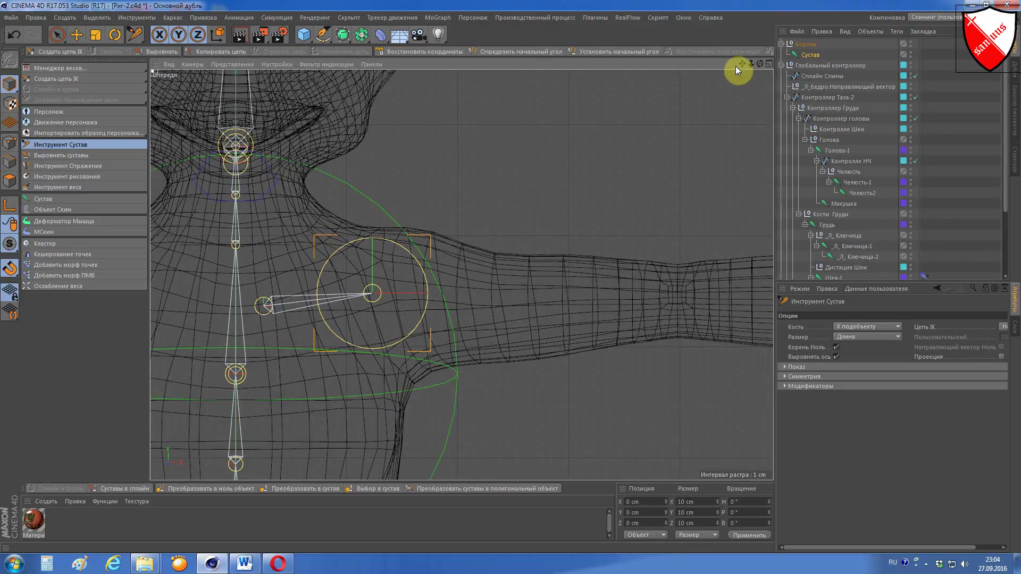
pyautogui.moveTo(741, 63); pyautogui.dragTo(596, 101)
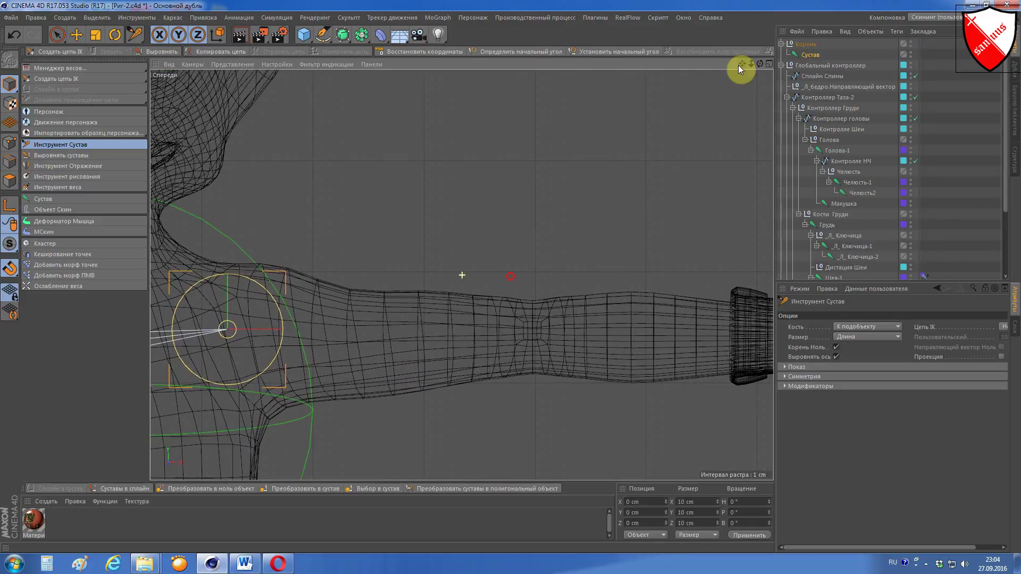
pyautogui.keyDown('ctrl'); pyautogui.click(531, 336); pyautogui.keyUp('ctrl')
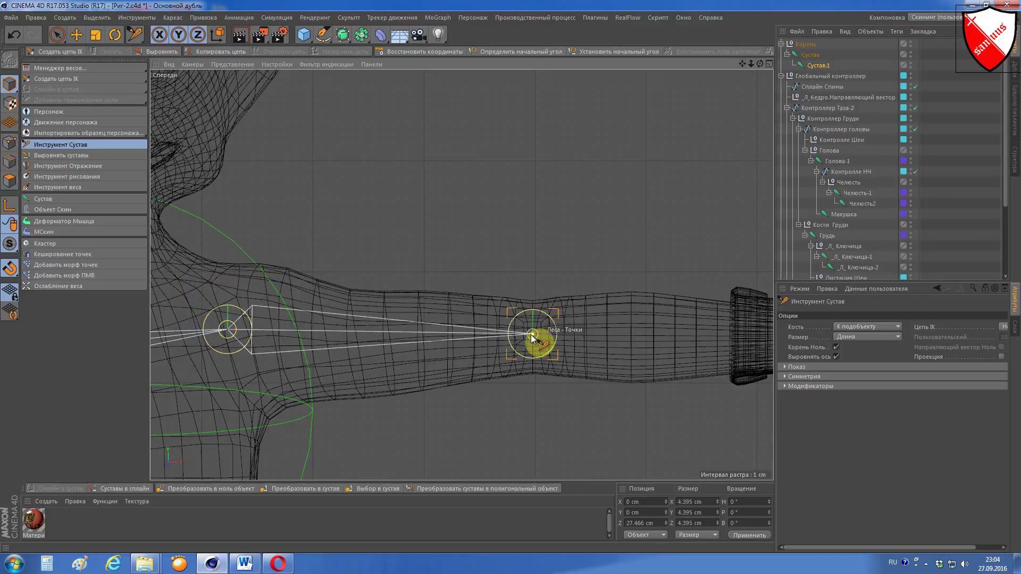
pyautogui.scroll(-2, 462, 271)
pyautogui.moveTo(744, 64); pyautogui.dragTo(462, 275)
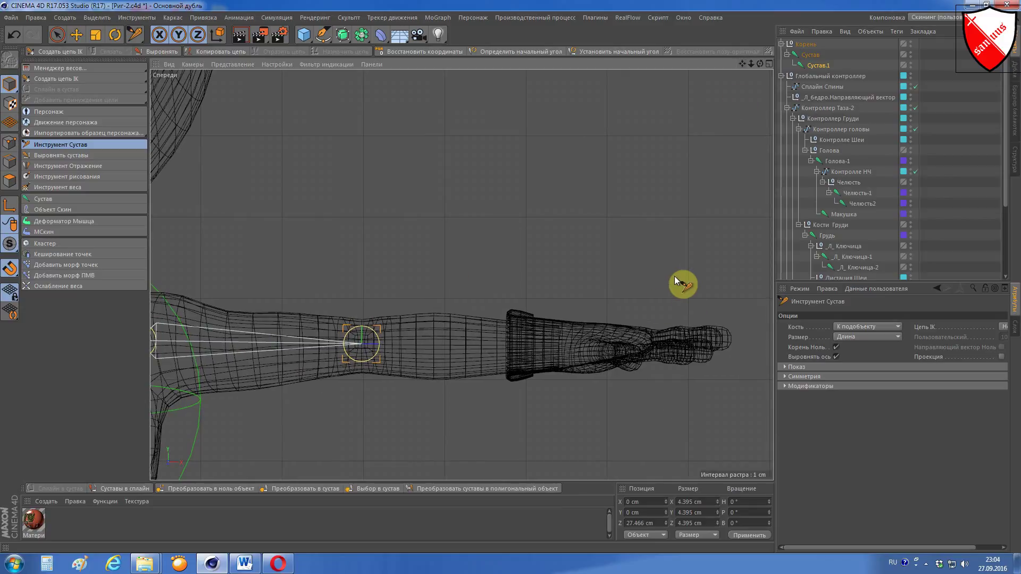
pyautogui.scroll(2, 560, 353)
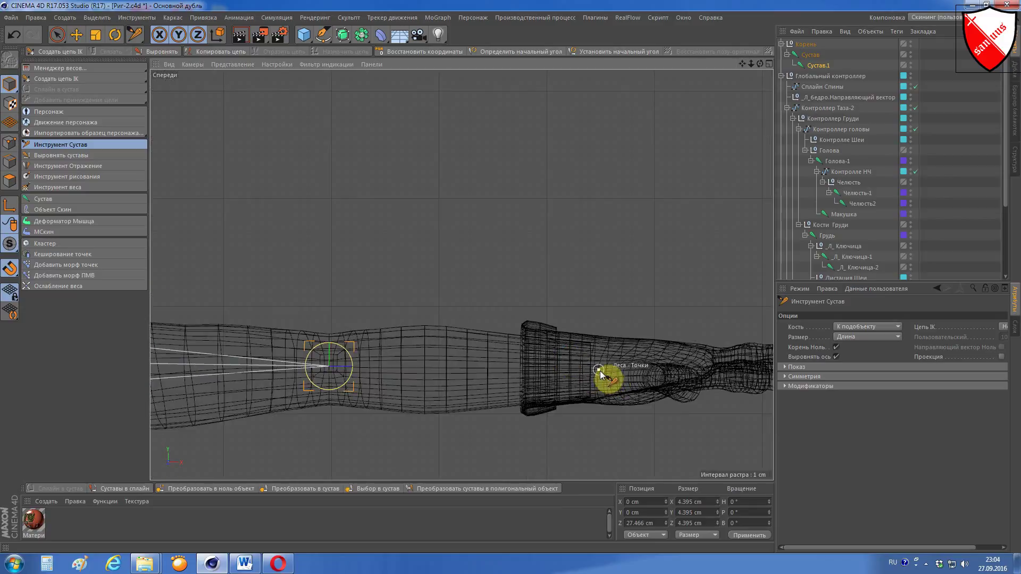
pyautogui.keyDown('ctrl'); pyautogui.click(600, 371); pyautogui.keyUp('ctrl')
# Step: Check the new chain in side and top views and select the Корень root
pyautogui.scroll(-2, 600, 374)
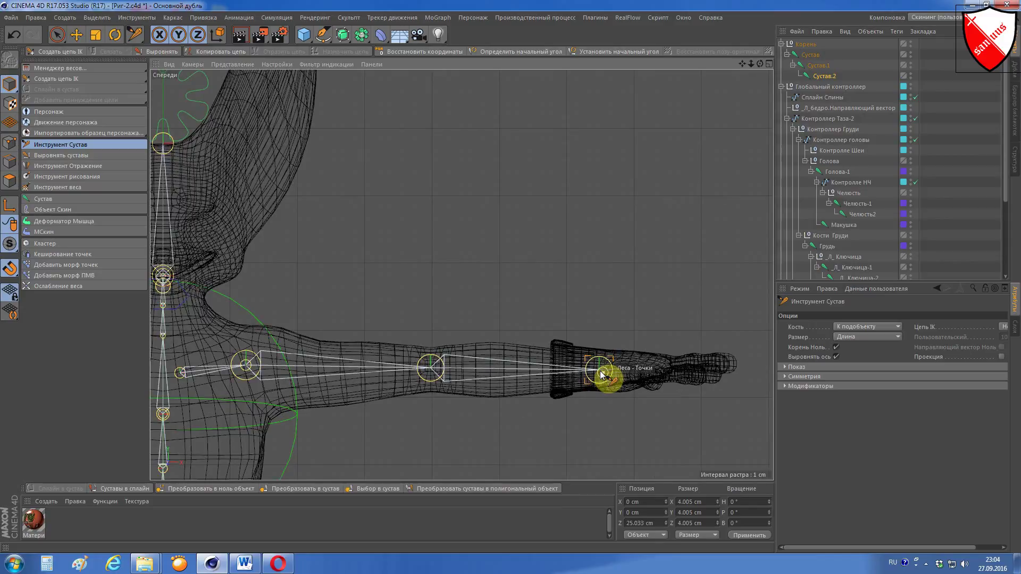
pyautogui.press('F3')
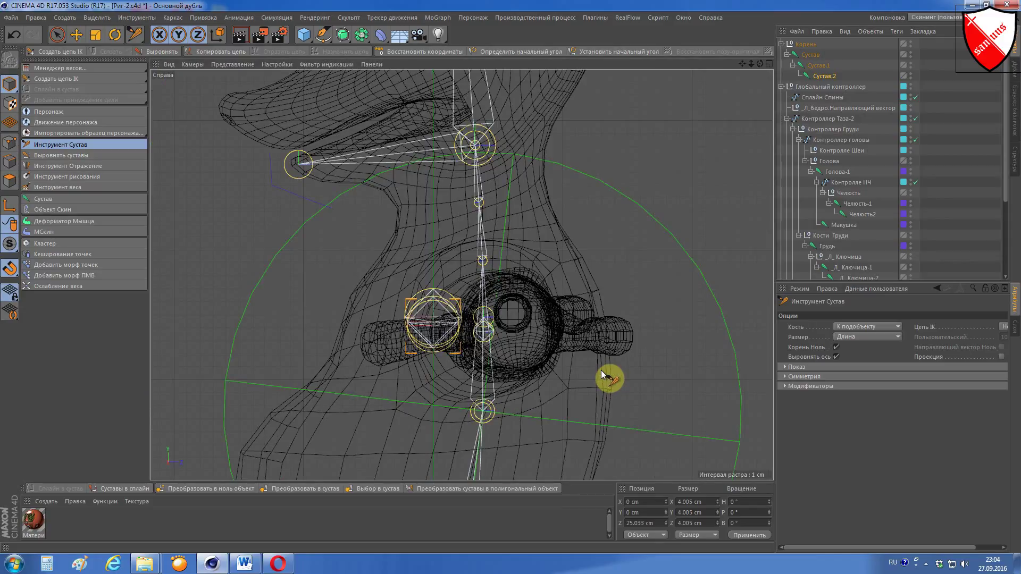
pyautogui.press('F2')
pyautogui.click(804, 44)
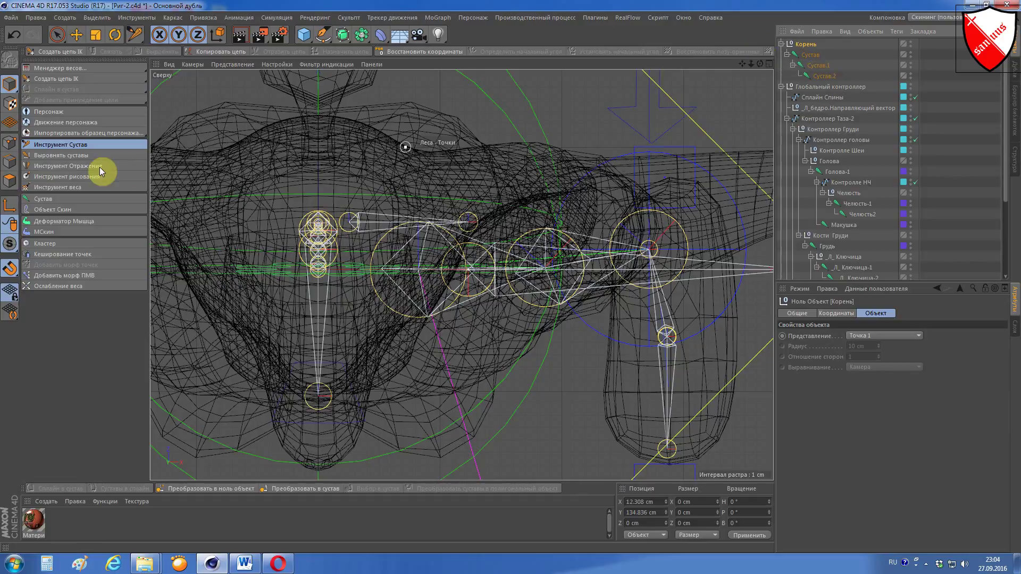
# Step: Move the Корень root about 3.9 cm along Z into the shoulder in the top view
pyautogui.click(76, 35)
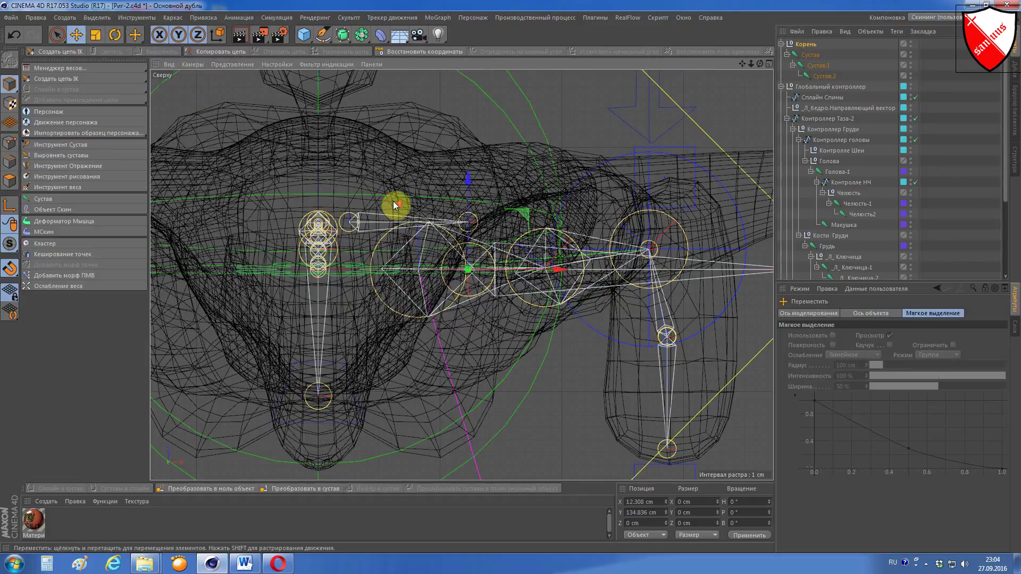
pyautogui.scroll(2, 394, 201)
pyautogui.scroll(1, 541, 258)
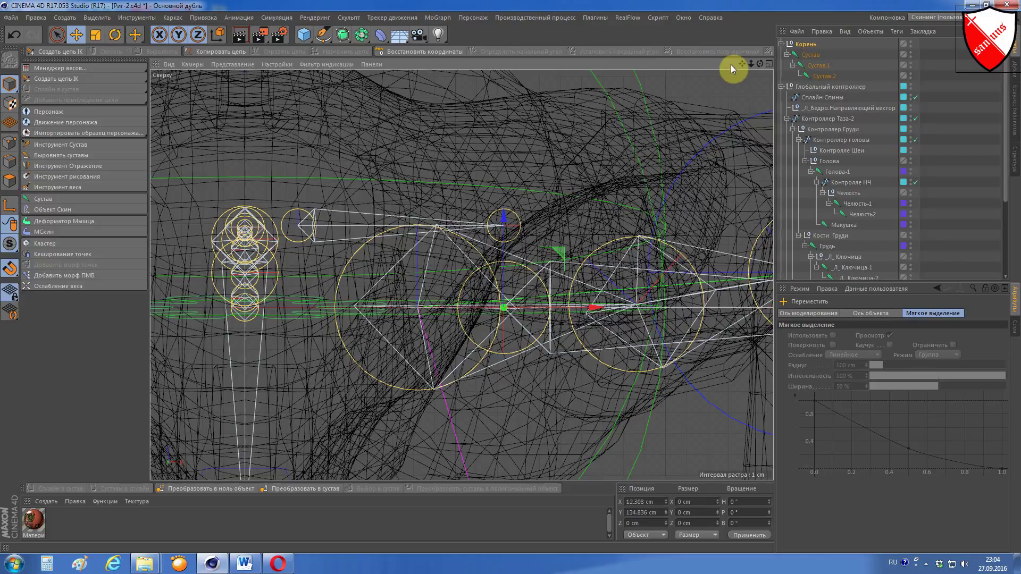
pyautogui.moveTo(740, 63)
pyautogui.mouseDown()
pyautogui.moveTo(462, 275)
pyautogui.moveTo(588, 182)
pyautogui.mouseUp()
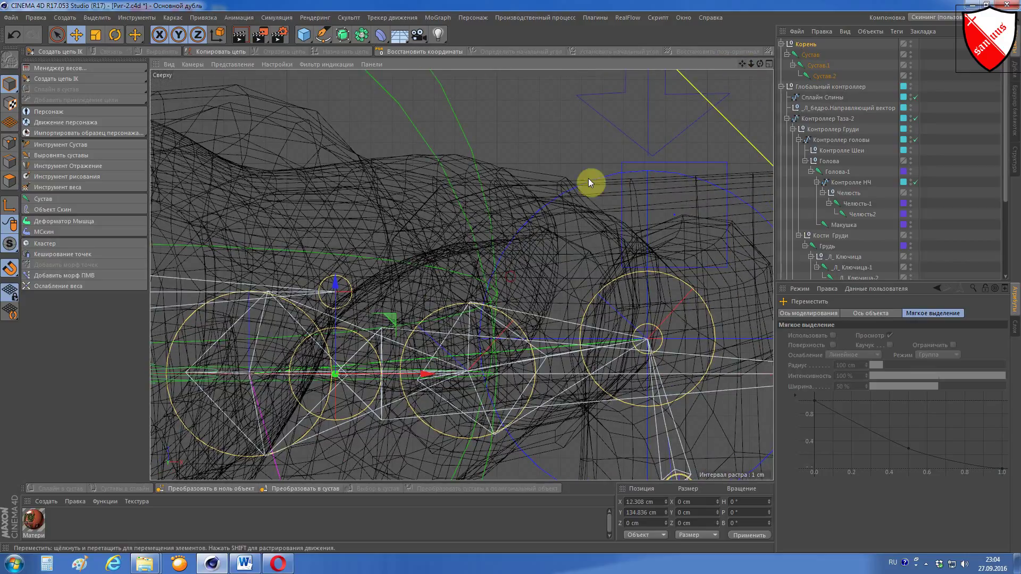
pyautogui.scroll(1, 313, 332)
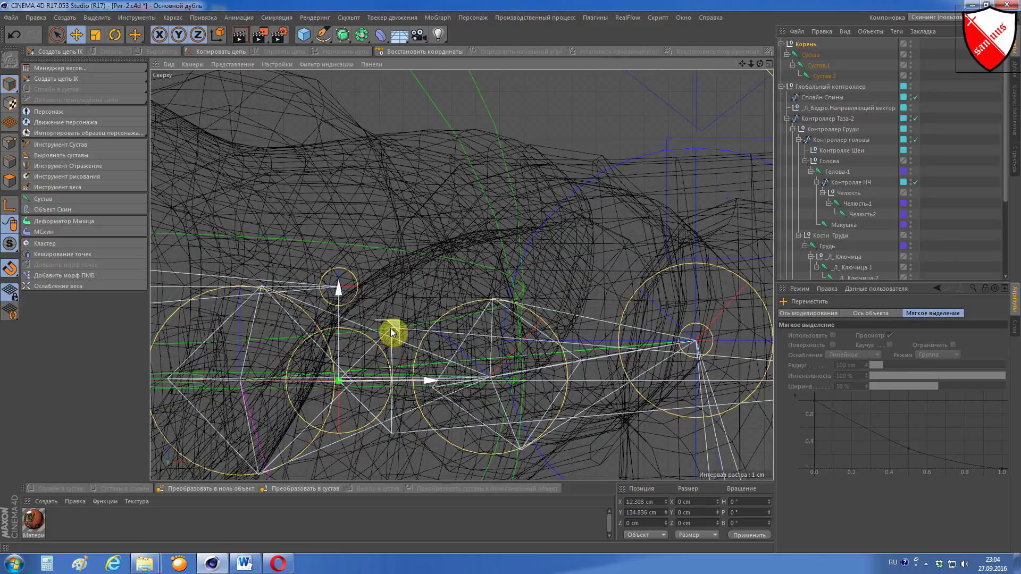
pyautogui.moveTo(396, 330); pyautogui.dragTo(396, 234)
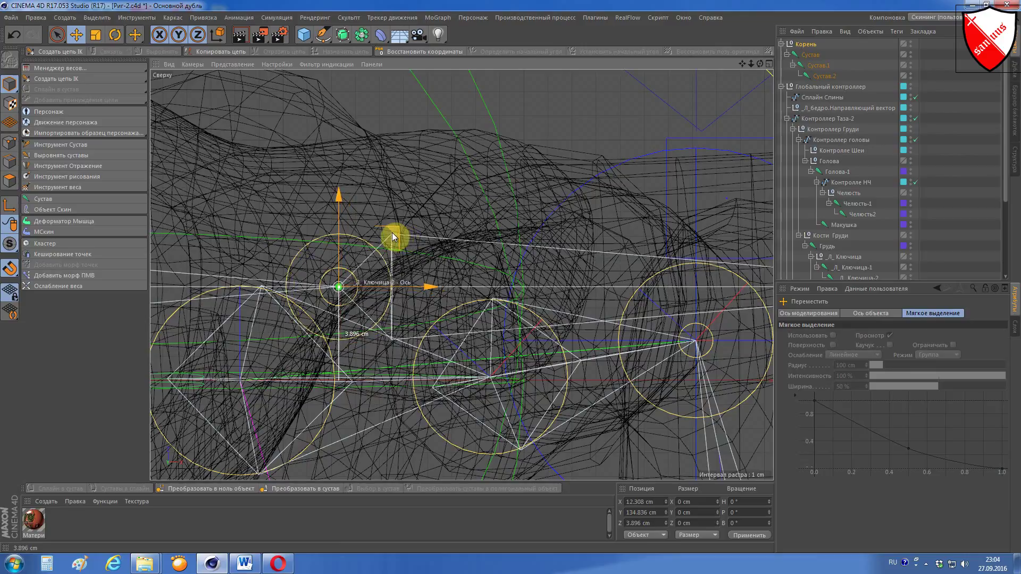
pyautogui.scroll(2, 324, 263)
pyautogui.scroll(1, 324, 263)
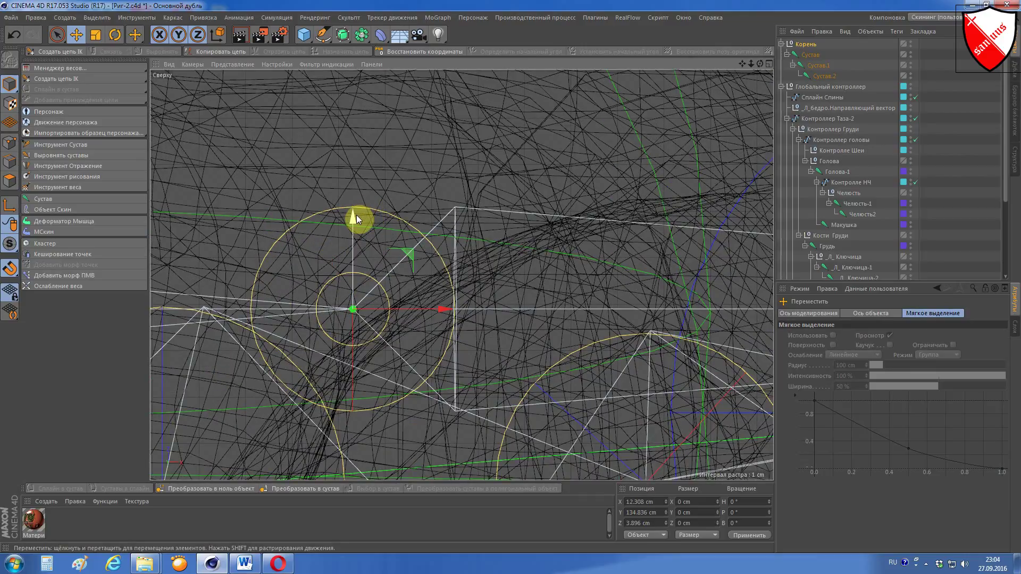
pyautogui.moveTo(356, 215)
pyautogui.mouseDown()
pyautogui.moveTo(356, 205)
pyautogui.moveTo(353, 217)
pyautogui.mouseUp()
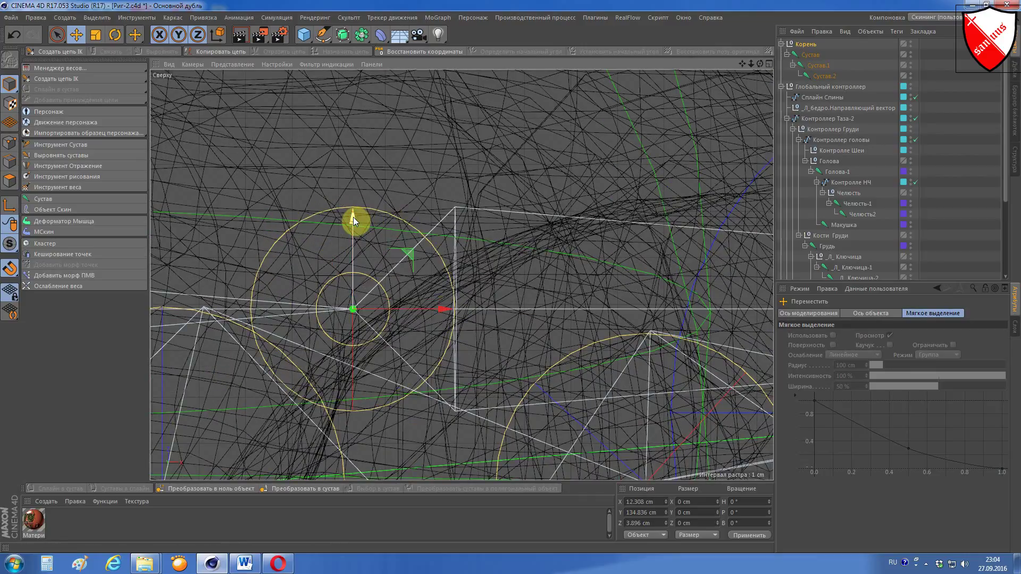
# Step: Inspect the shoulder joint placement from the side, front and perspective views
pyautogui.scroll(-2, 353, 228)
pyautogui.scroll(-3, 353, 239)
pyautogui.scroll(-1, 353, 244)
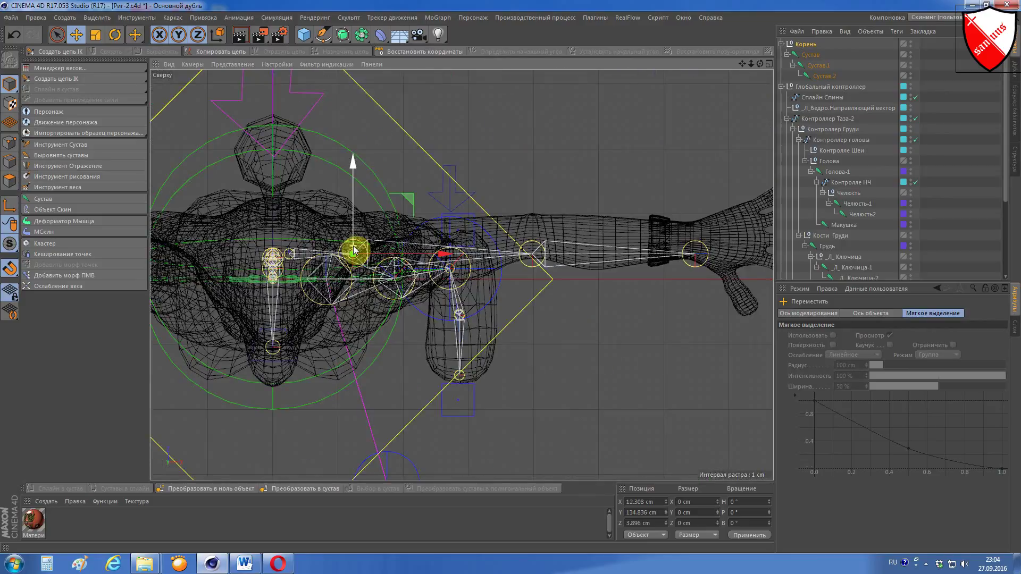
pyautogui.scroll(1, 353, 246)
pyautogui.scroll(2, 354, 249)
pyautogui.press('F1')
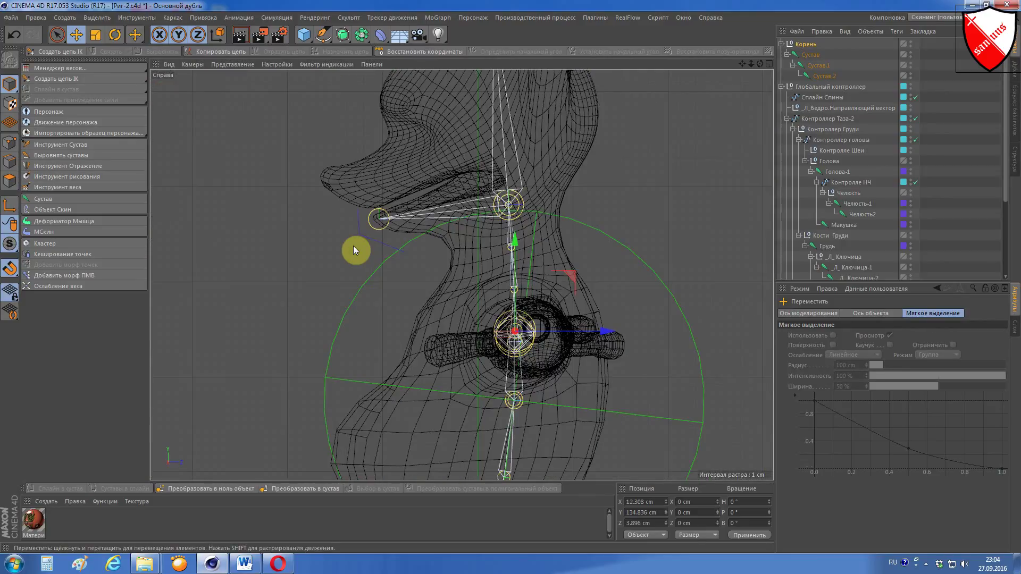
pyautogui.press('F2')
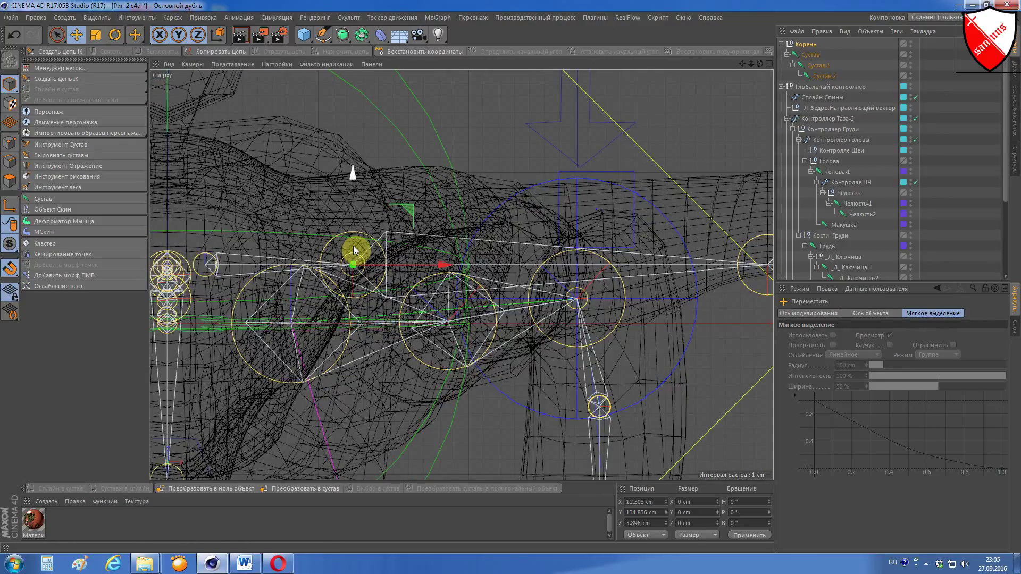
pyautogui.press('F4')
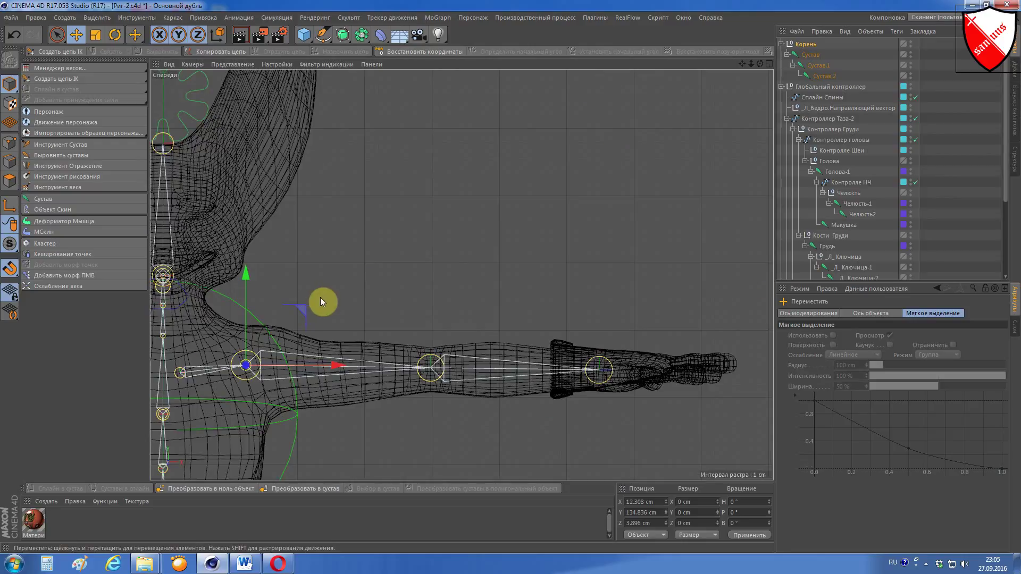
pyautogui.scroll(2, 246, 387)
pyautogui.scroll(2, 298, 384)
pyautogui.scroll(-1, 330, 381)
pyautogui.scroll(-2, 441, 360)
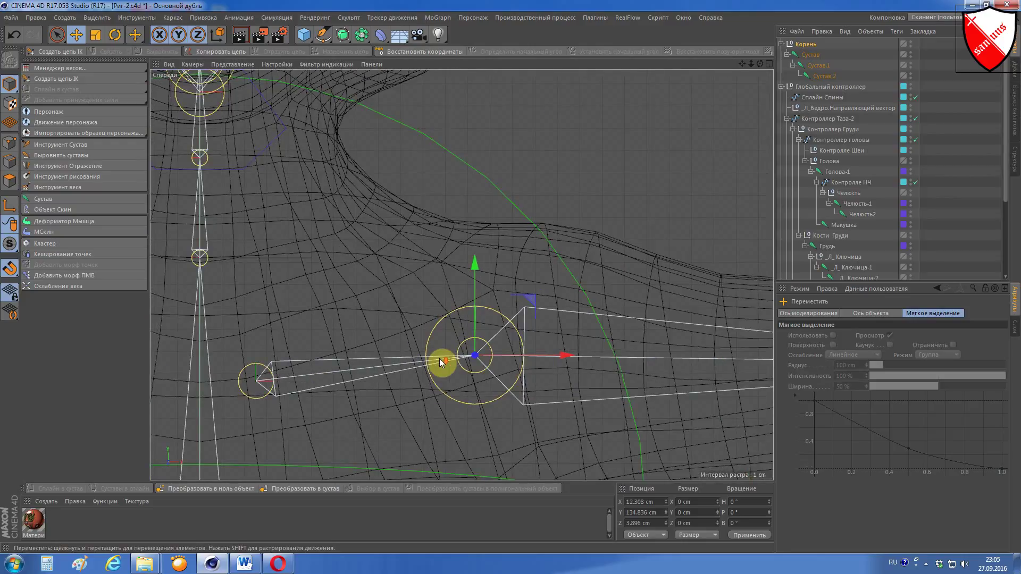
pyautogui.scroll(-2, 457, 359)
pyautogui.scroll(-2, 474, 356)
pyautogui.press('F1')
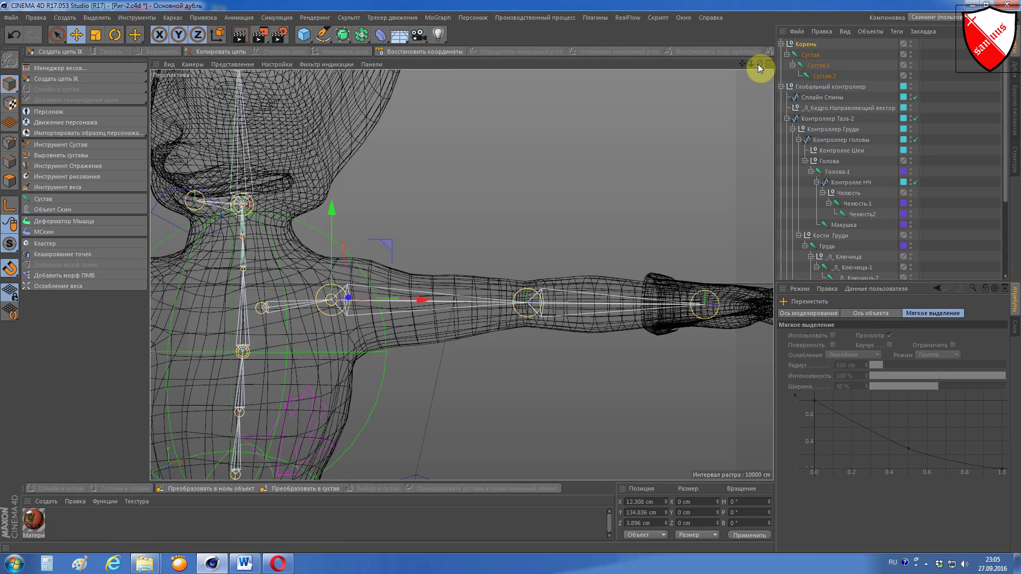
pyautogui.moveTo(757, 63); pyautogui.dragTo(691, 133)
pyautogui.moveTo(462, 275); pyautogui.dragTo(461, 274)
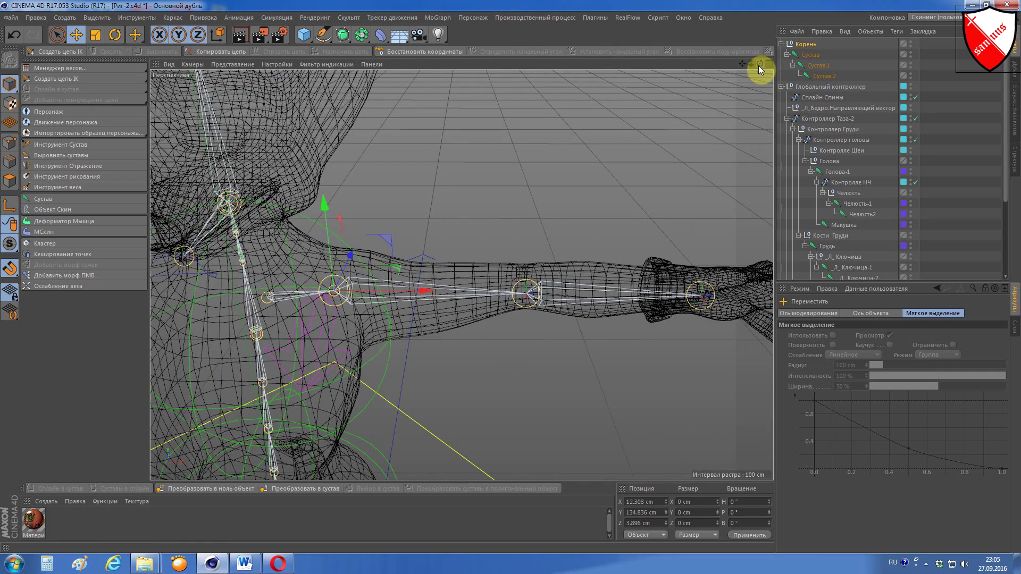
# Step: Return to the top view framing the arm and select the elbow joint Сустав.1
pyautogui.press('F2')
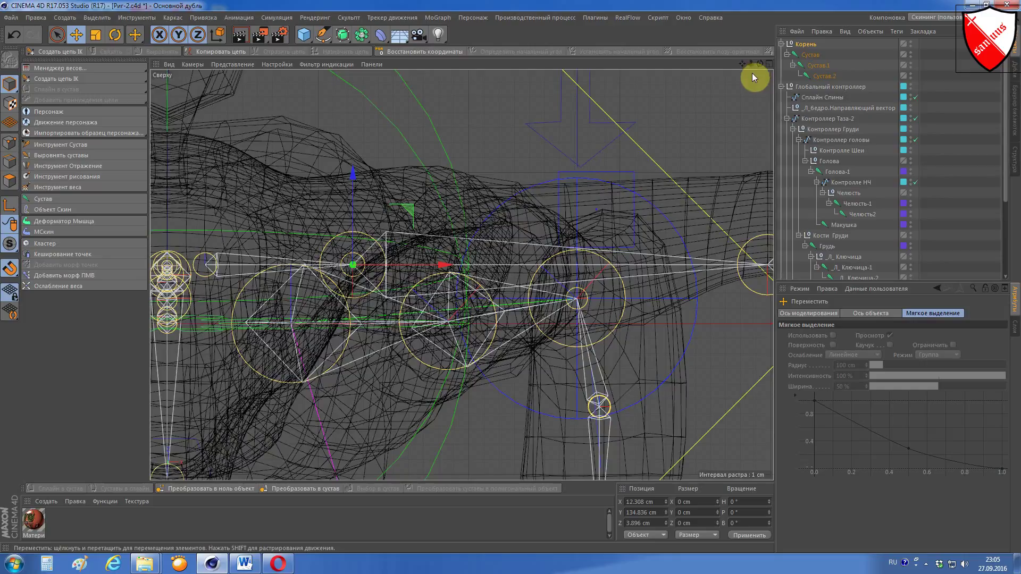
pyautogui.moveTo(752, 72); pyautogui.dragTo(742, 119)
pyautogui.moveTo(741, 63); pyautogui.dragTo(740, 63)
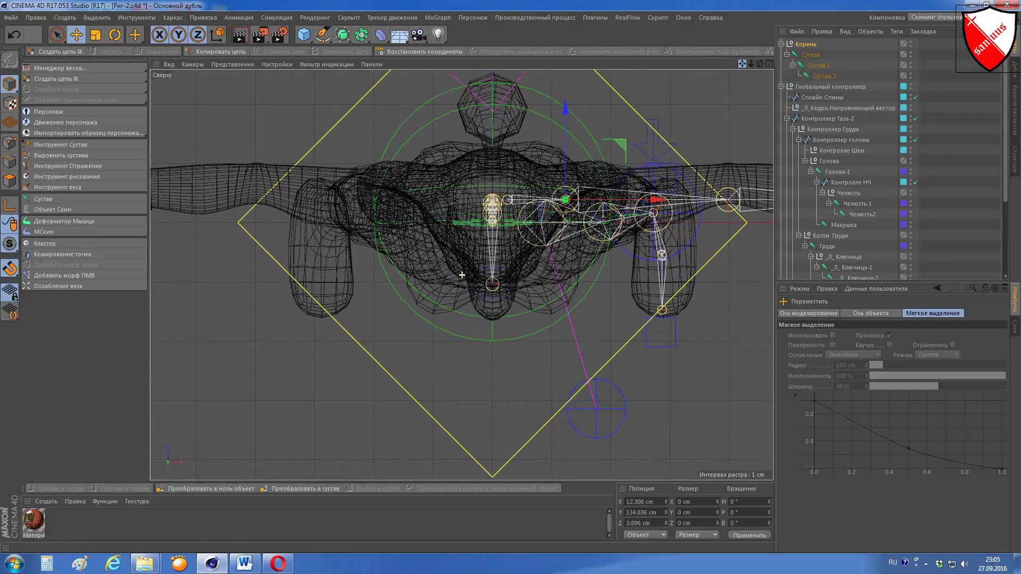
pyautogui.scroll(3, 490, 266)
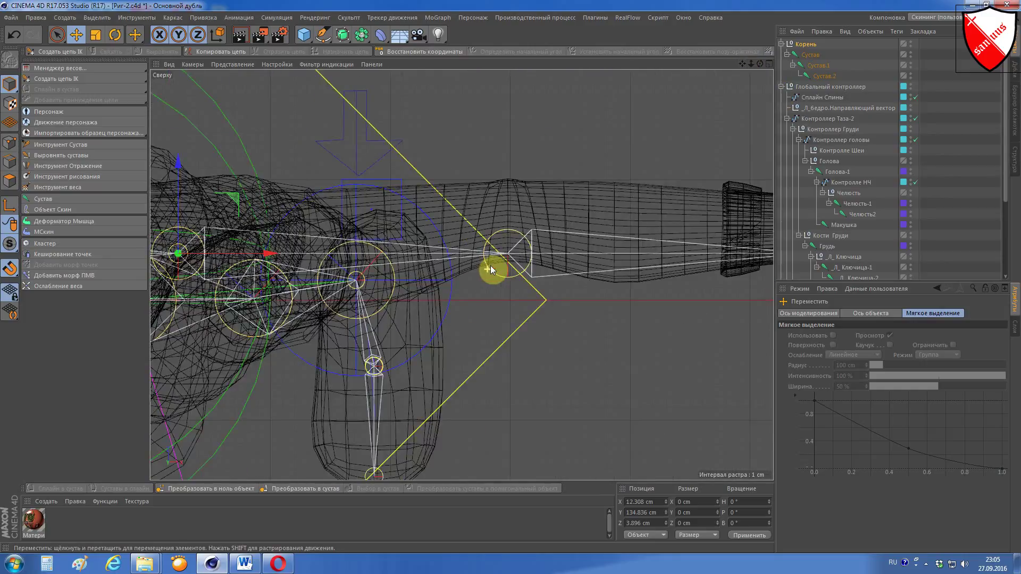
pyautogui.scroll(3, 490, 266)
pyautogui.click(809, 64)
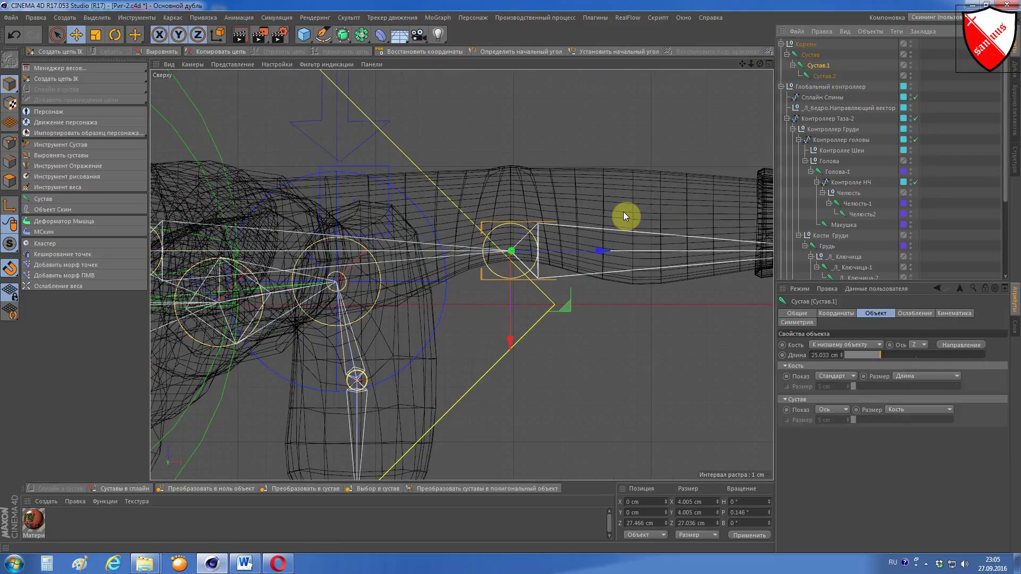
# Step: Move the elbow joint Сустав.1 about 2.3 cm to X -2.262 cm, centred in the arm
pyautogui.moveTo(510, 334); pyautogui.dragTo(512, 310)
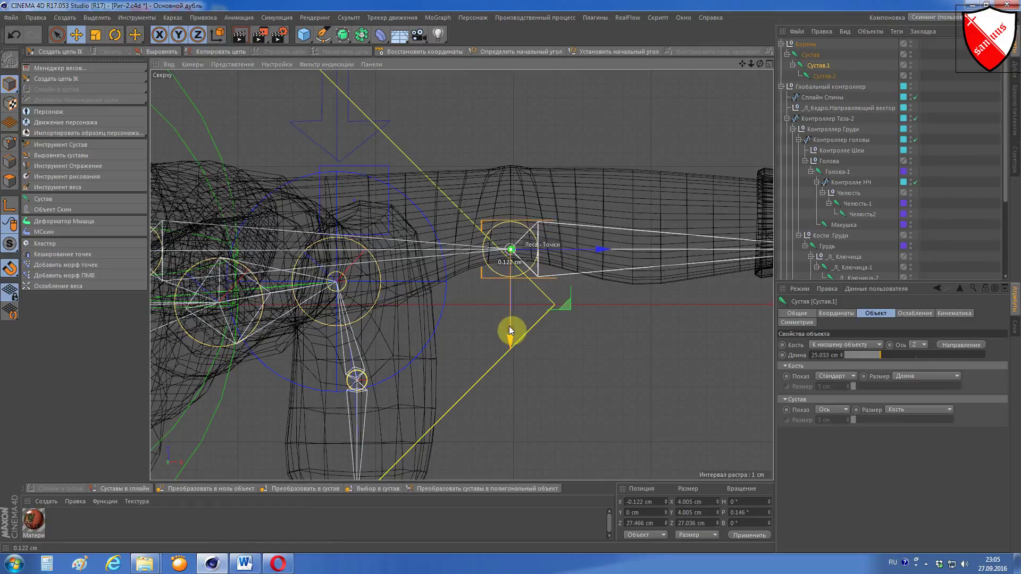
pyautogui.moveTo(512, 299); pyautogui.dragTo(513, 292)
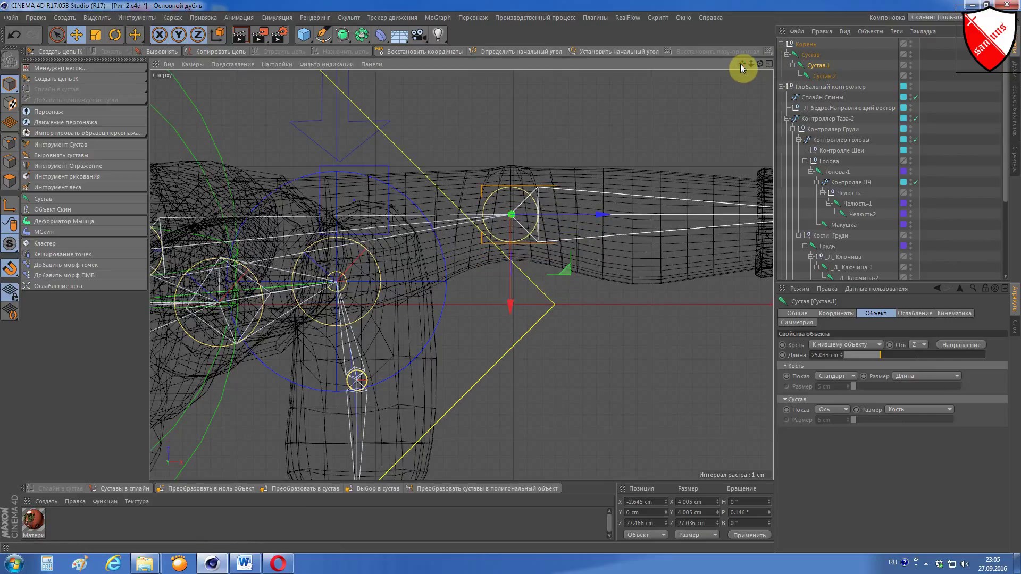
pyautogui.moveTo(741, 66); pyautogui.dragTo(745, 62)
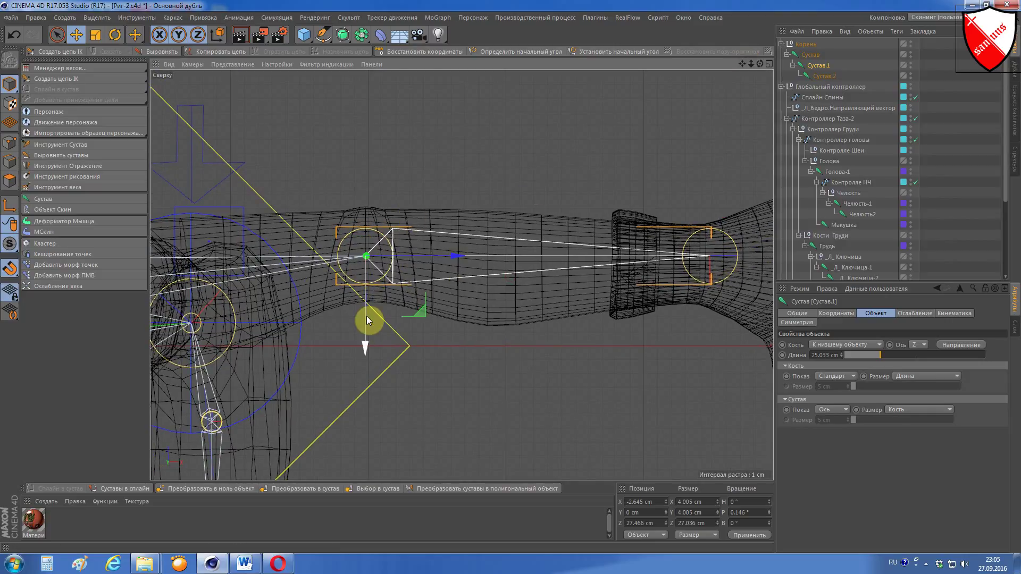
pyautogui.moveTo(365, 321); pyautogui.dragTo(365, 326)
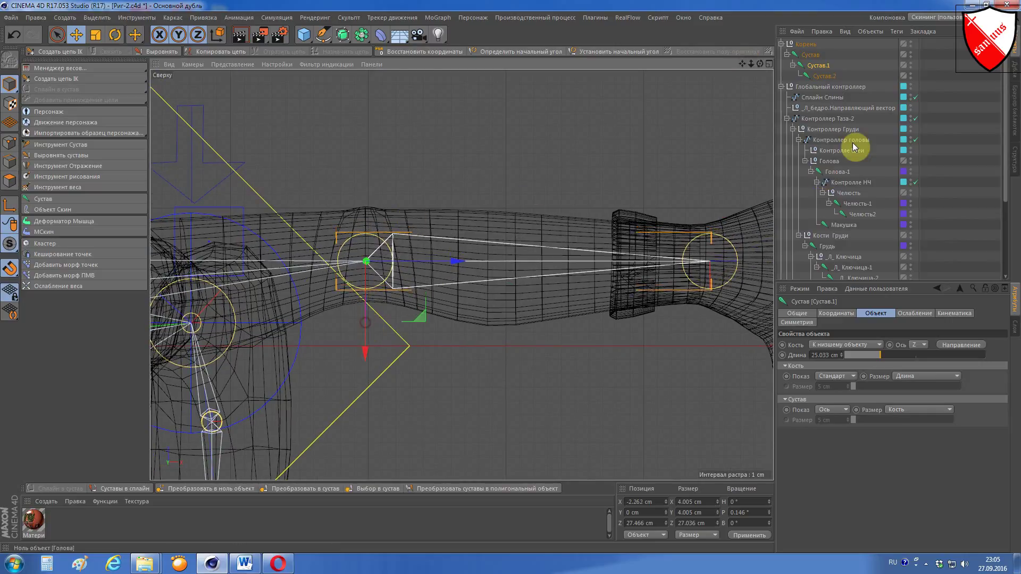
# Step: Nudge the wrist joint Сустав.2 to X 0.254 cm, centred in the arm
pyautogui.click(825, 76)
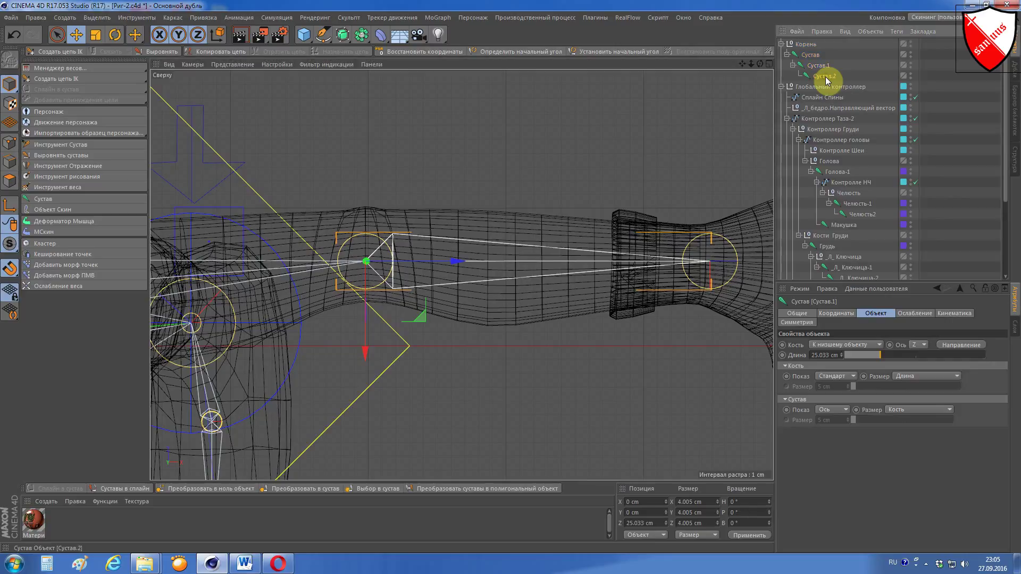
pyautogui.moveTo(710, 337); pyautogui.dragTo(710, 340)
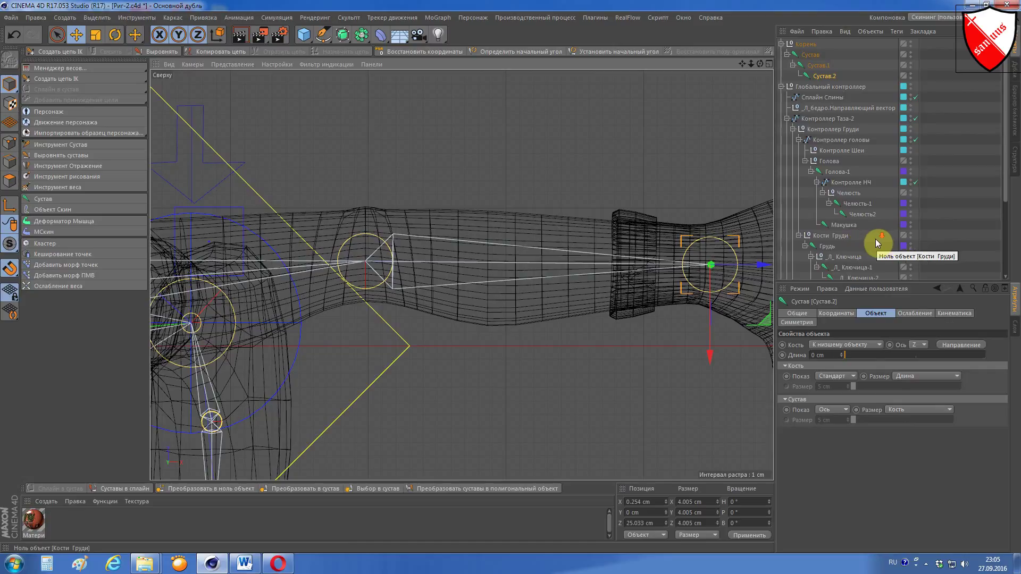
pyautogui.scroll(-3, 867, 238)
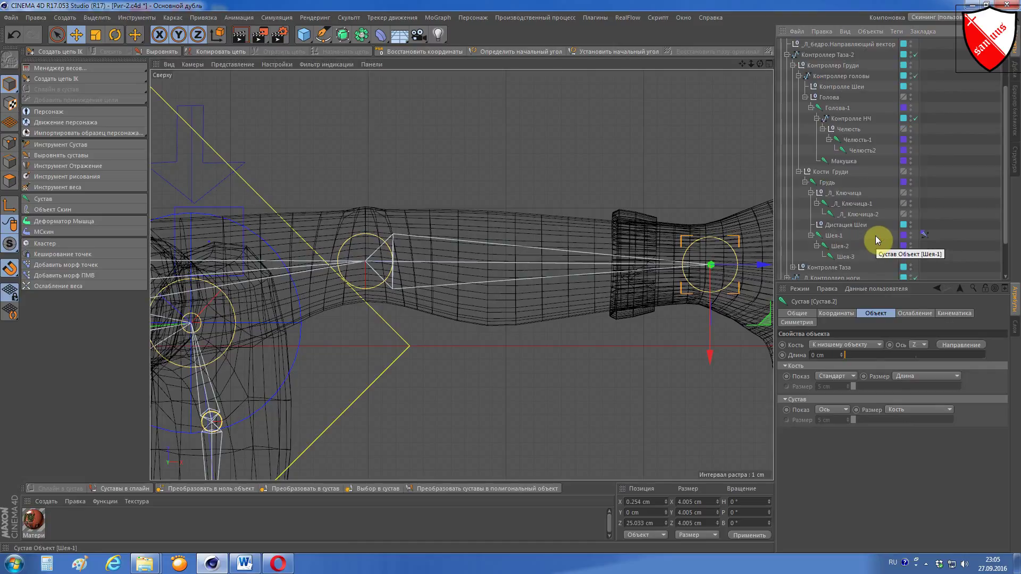
# Step: Select _Л_Ключица-1 and _Л_Ключица-2 and add them to layer Скин объекты via Добавить к слою
pyautogui.click(866, 209)
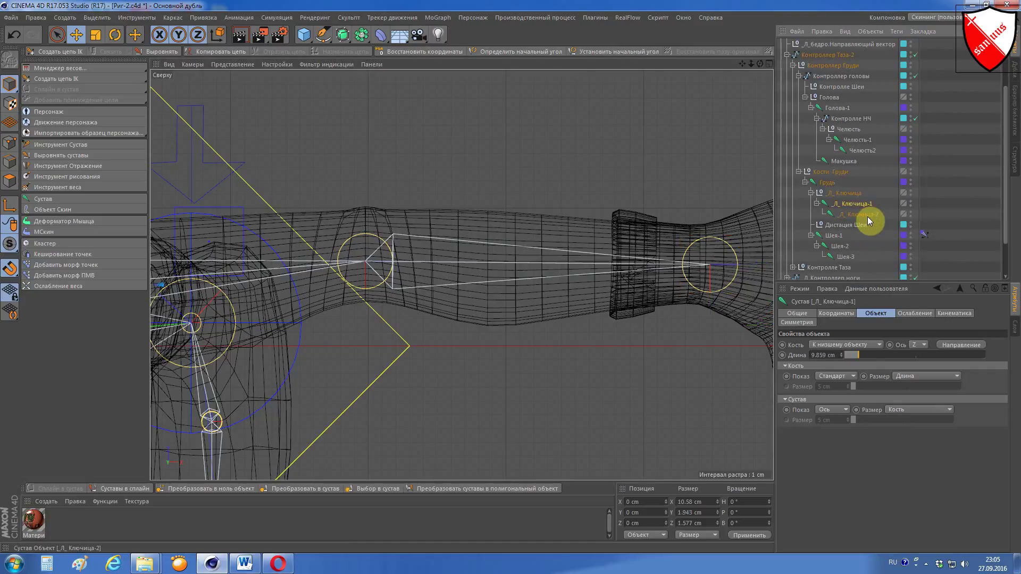
pyautogui.keyDown('ctrl'); pyautogui.click(867, 216); pyautogui.keyUp('ctrl')
pyautogui.rightClick(867, 216)
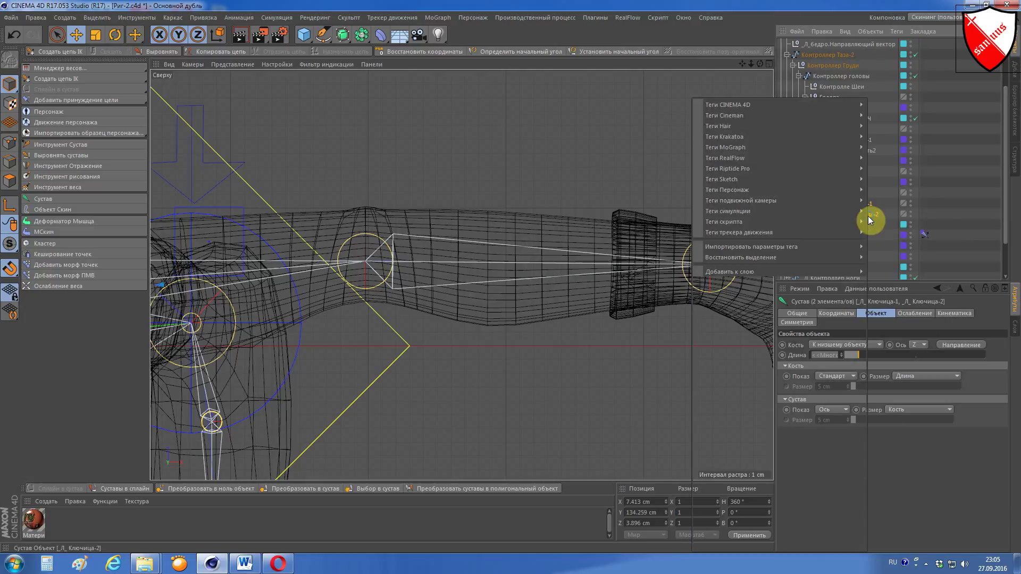
pyautogui.moveTo(730, 271)
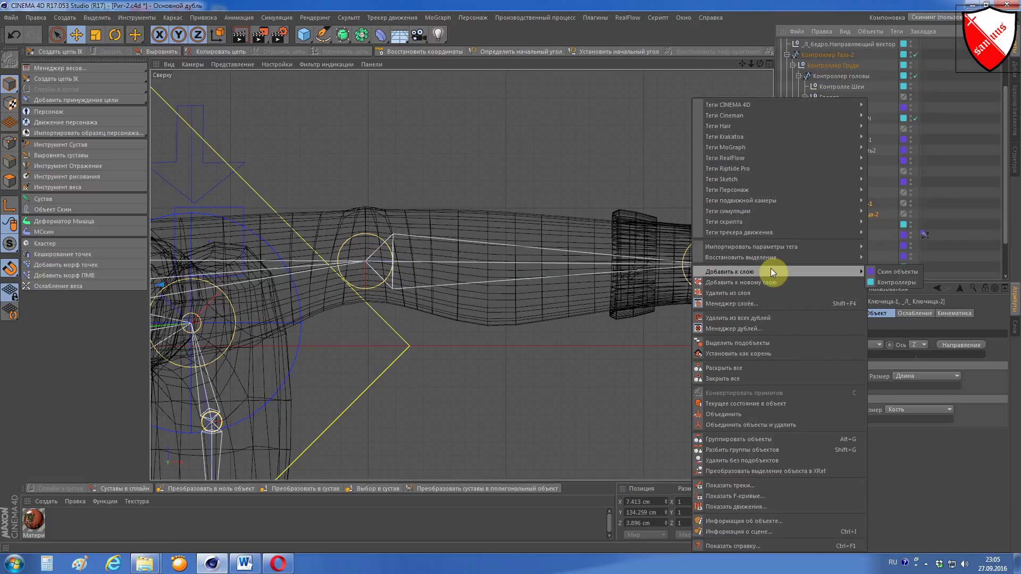
pyautogui.click(890, 270)
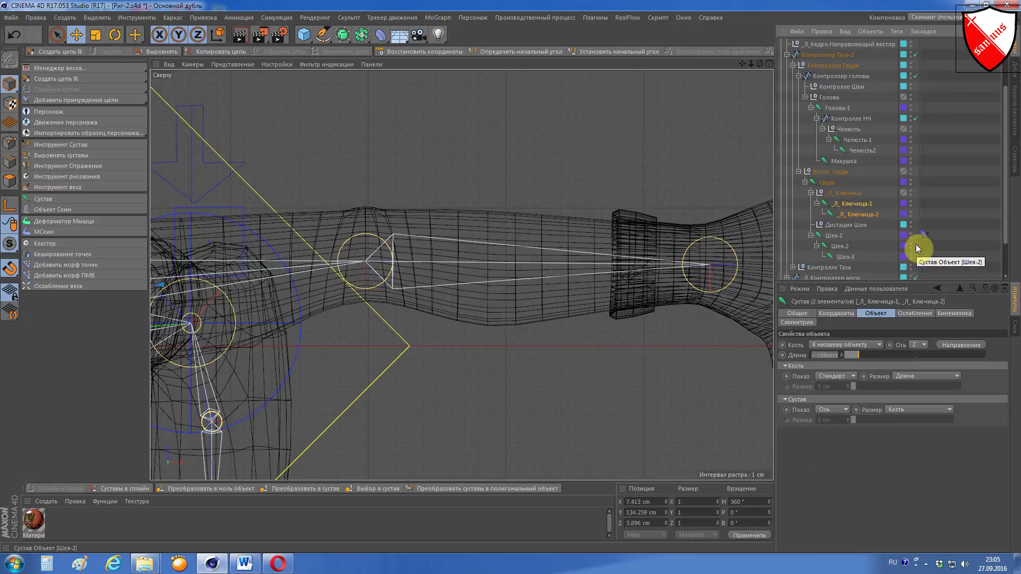
pyautogui.scroll(-2, 917, 245)
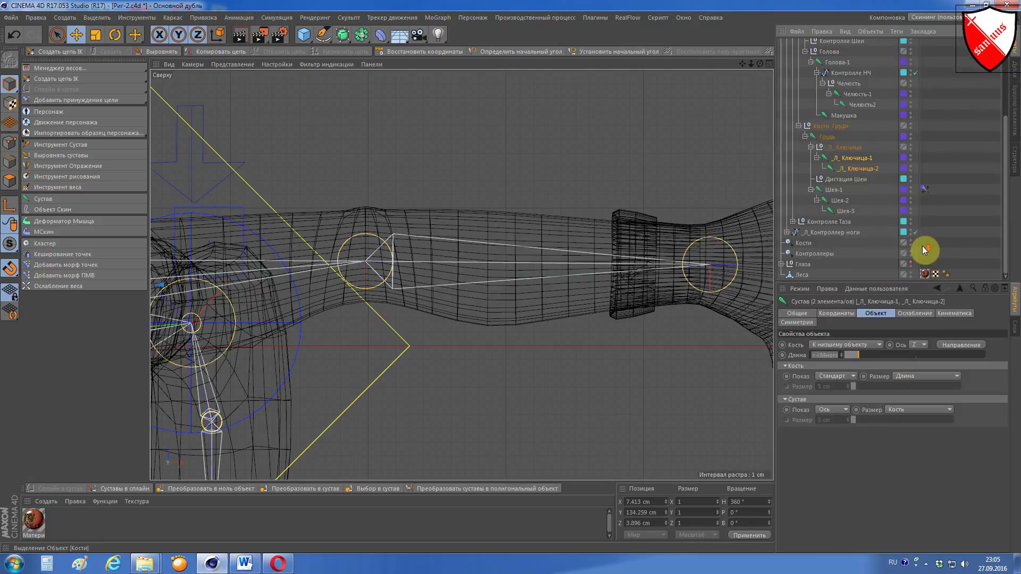
# Step: Lock the Кости selection's attributes and drag both clavicle joints into its Список field
pyautogui.click(805, 246)
pyautogui.click(987, 289)
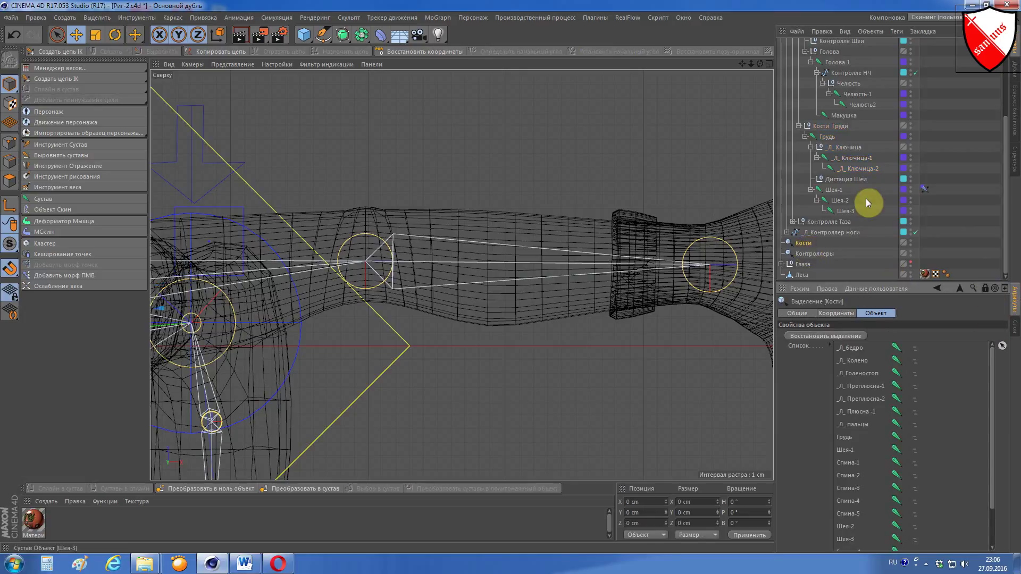
pyautogui.click(865, 160)
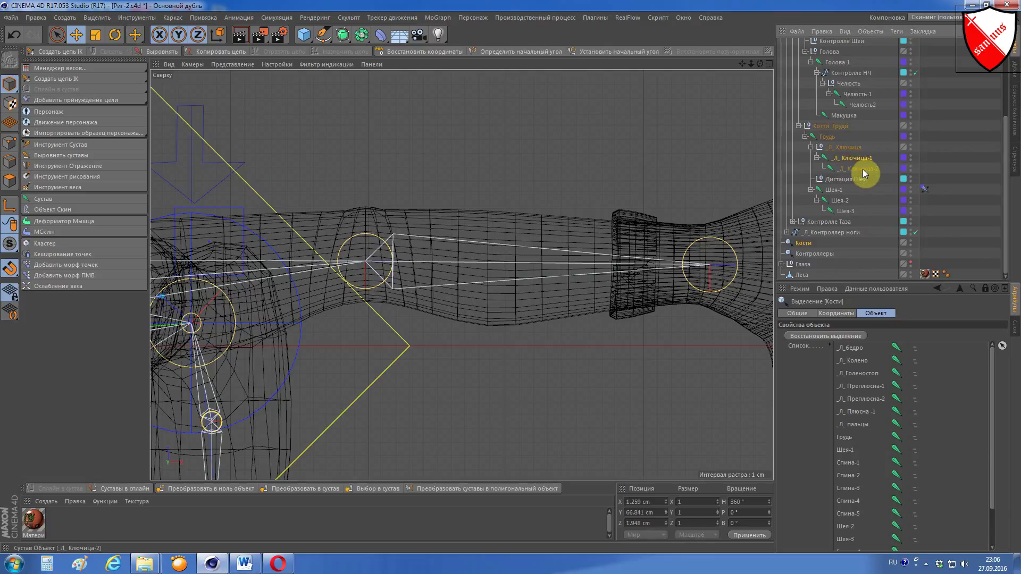
pyautogui.click(863, 169)
pyautogui.moveTo(862, 173)
pyautogui.mouseDown()
pyautogui.moveTo(893, 519)
pyautogui.moveTo(892, 548)
pyautogui.moveTo(877, 547)
pyautogui.mouseUp()
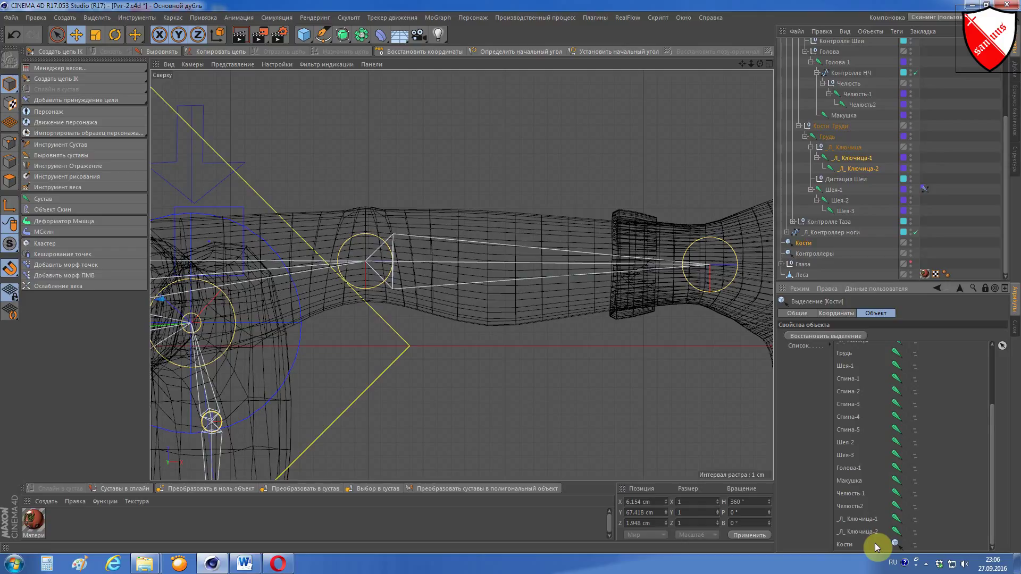
pyautogui.scroll(3, 875, 544)
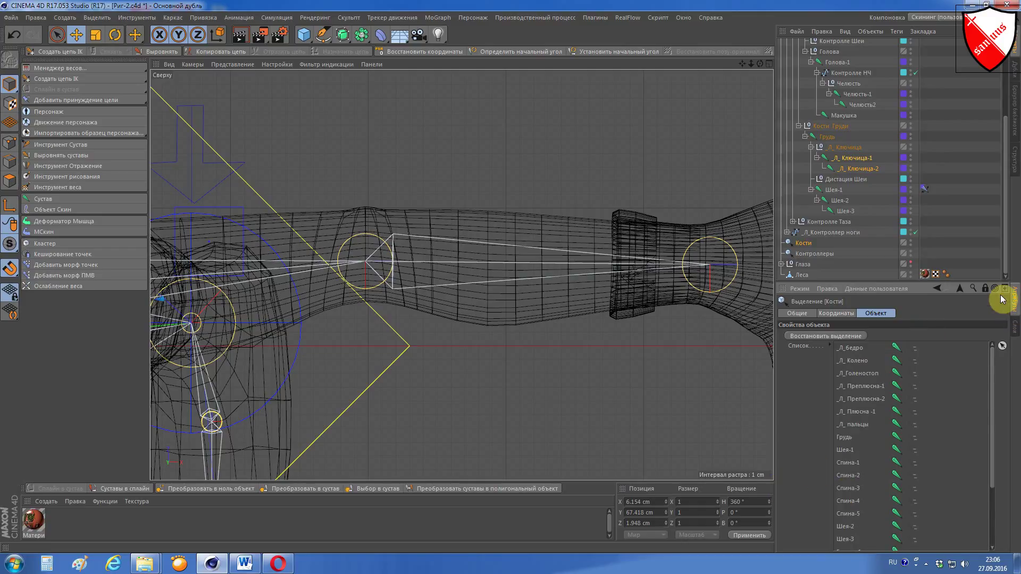
# Step: Unlock the Attribute Manager and set the elbow joint Сустав.1's P rotation to 0°
pyautogui.click(987, 289)
pyautogui.scroll(-2, 583, 321)
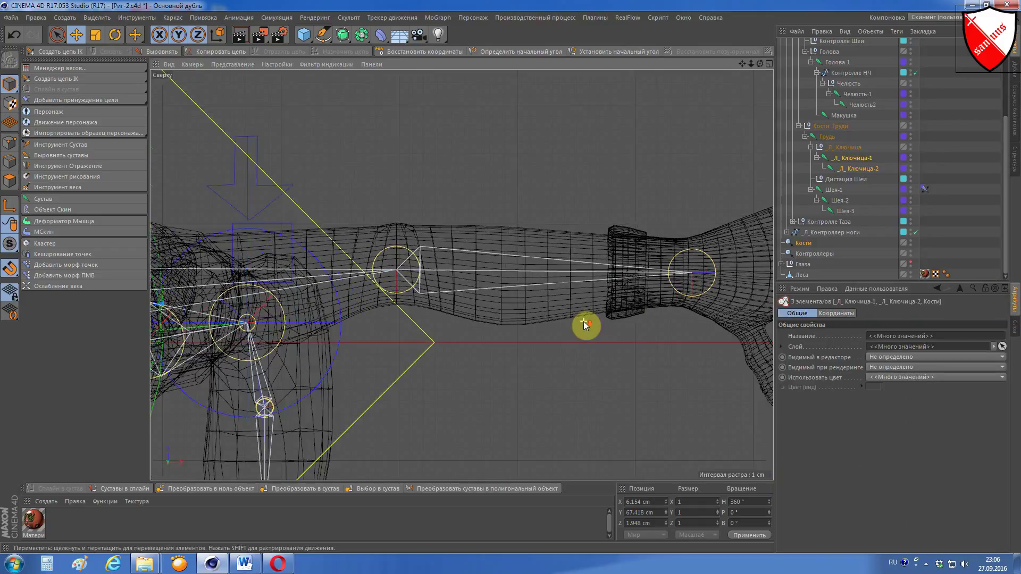
pyautogui.scroll(-1, 583, 321)
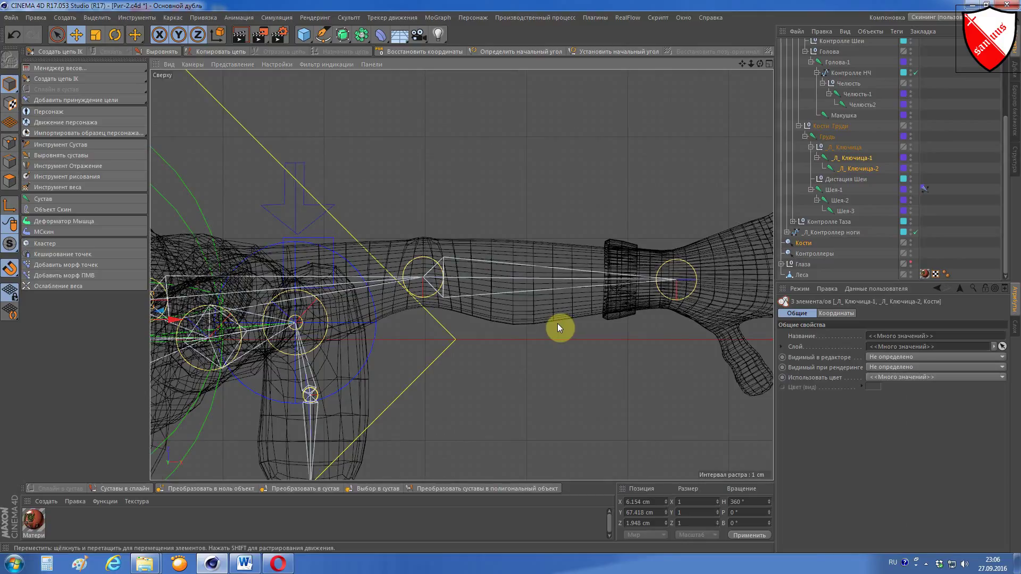
pyautogui.scroll(-1, 557, 323)
pyautogui.scroll(-2, 557, 323)
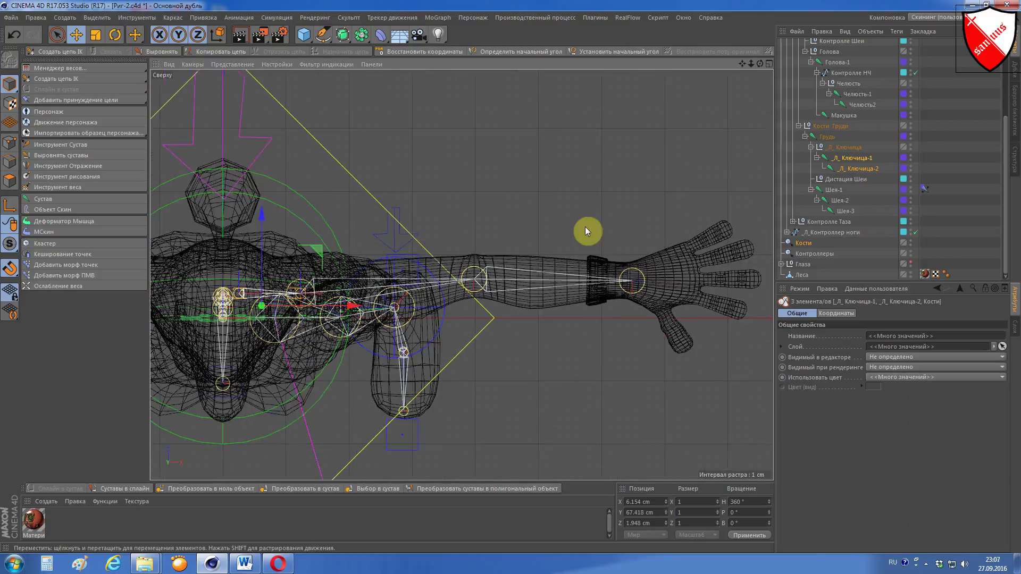
pyautogui.scroll(5, 797, 197)
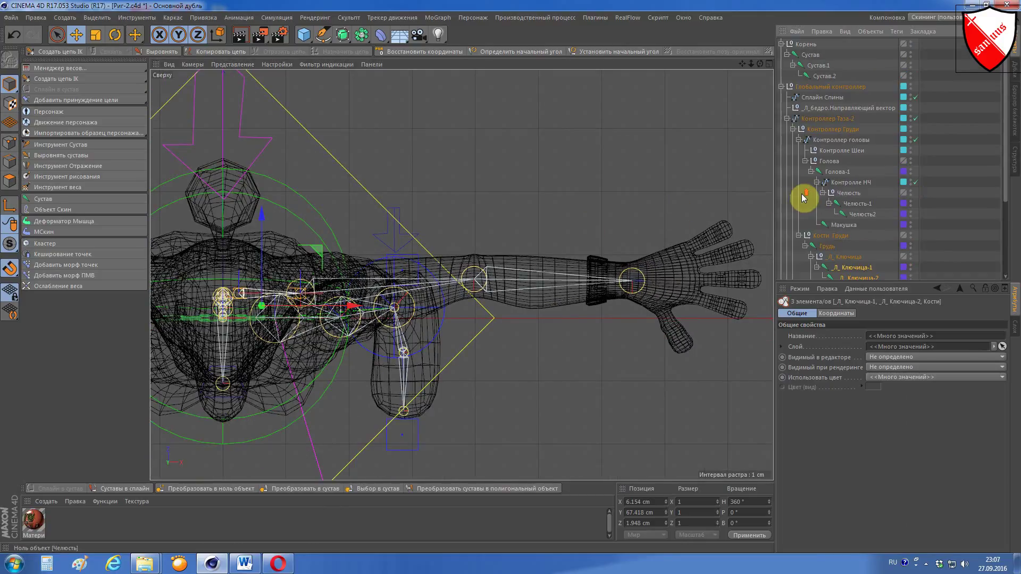
pyautogui.click(828, 77)
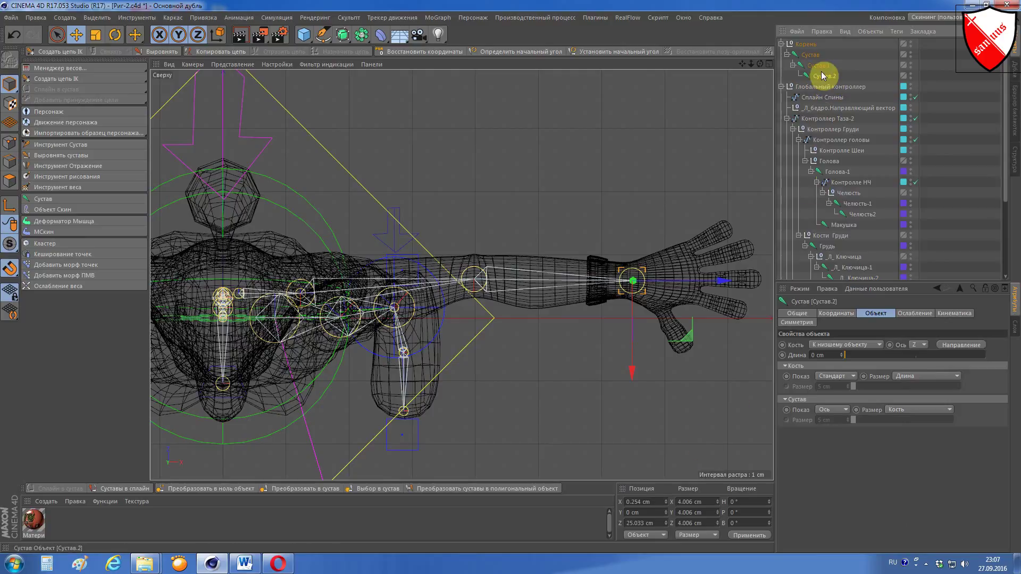
pyautogui.click(820, 66)
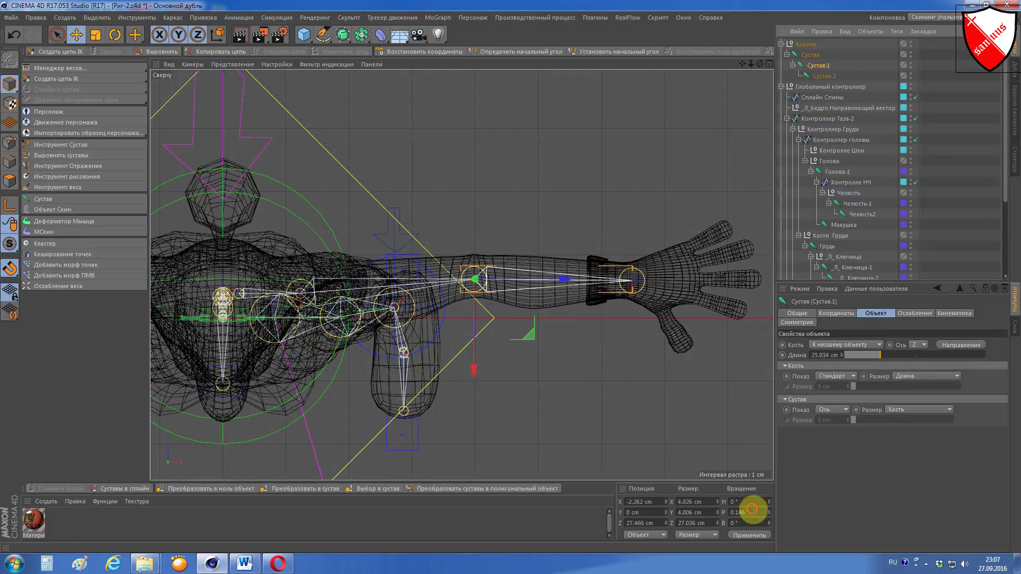
pyautogui.click(747, 513)
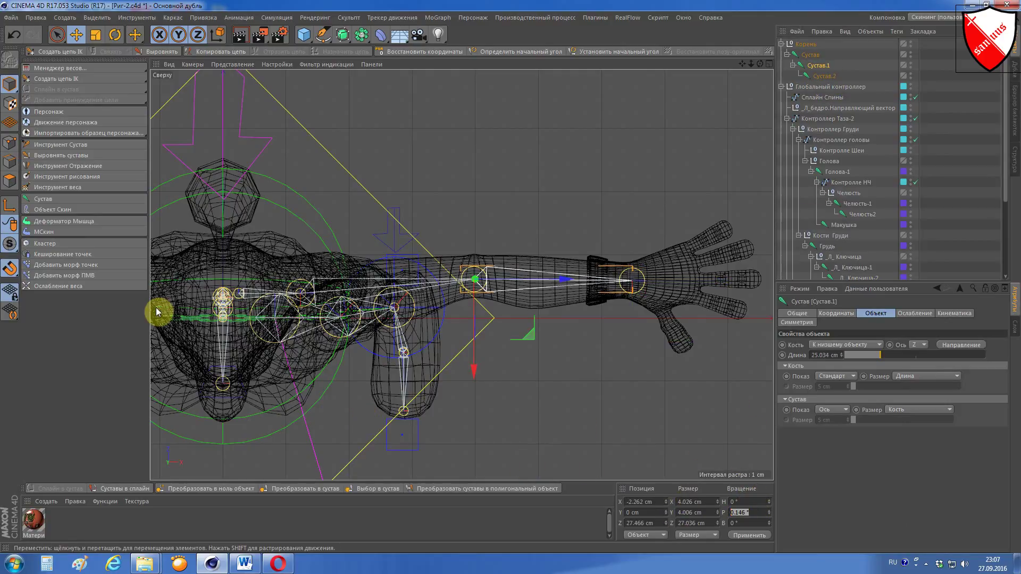
pyautogui.click(8, 208)
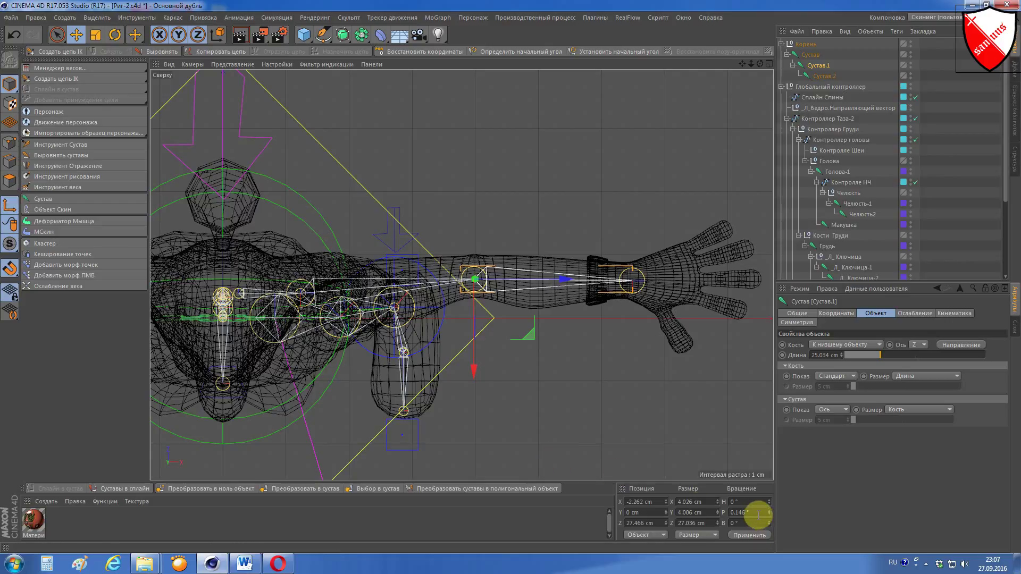
pyautogui.write('0')
pyautogui.press('Return')
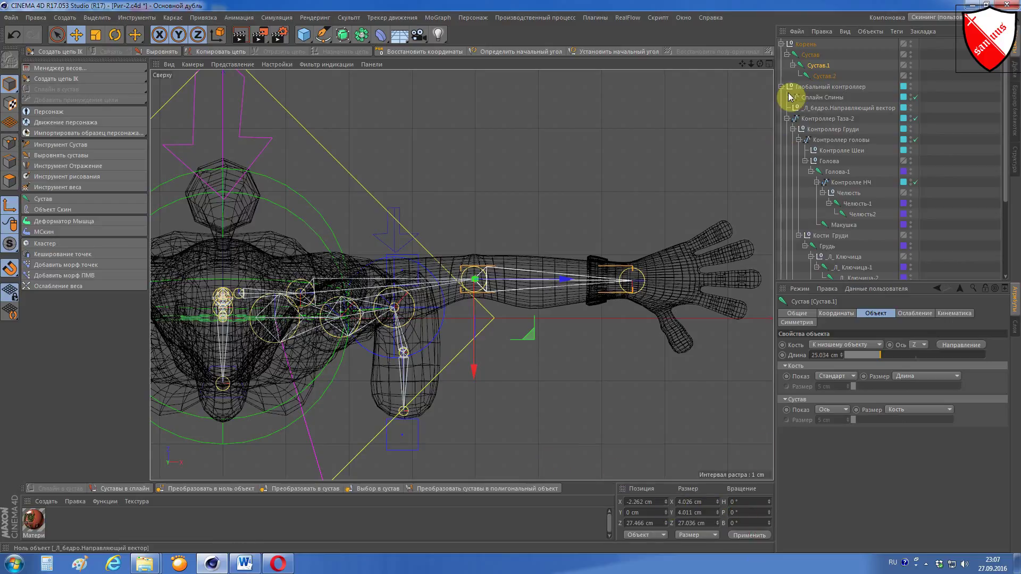
# Step: Set the shoulder joint Сустав's P and H rotation to 0° and apply
pyautogui.click(810, 55)
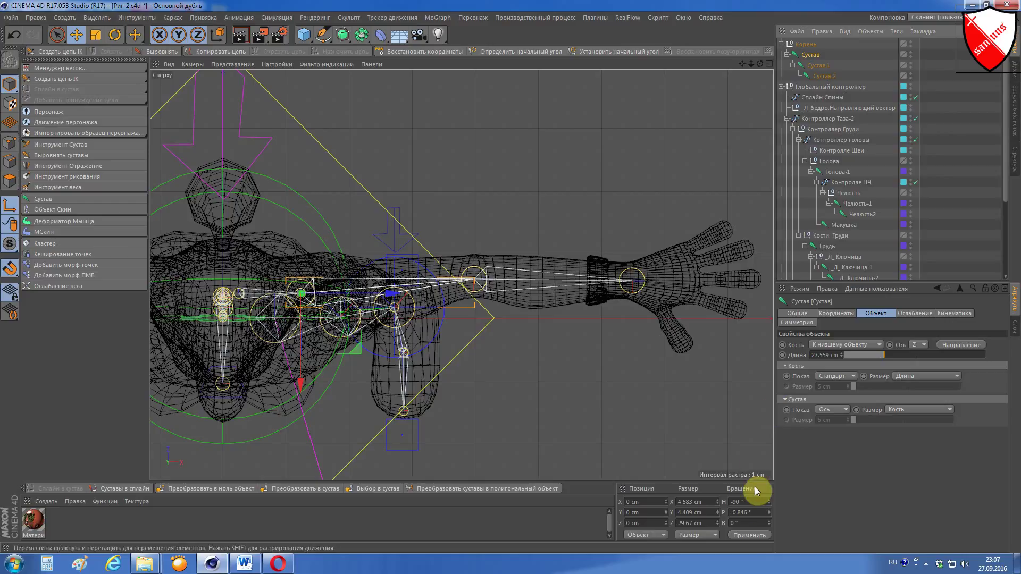
pyautogui.click(744, 512)
pyautogui.write('0')
pyautogui.press('Return')
pyautogui.click(741, 502)
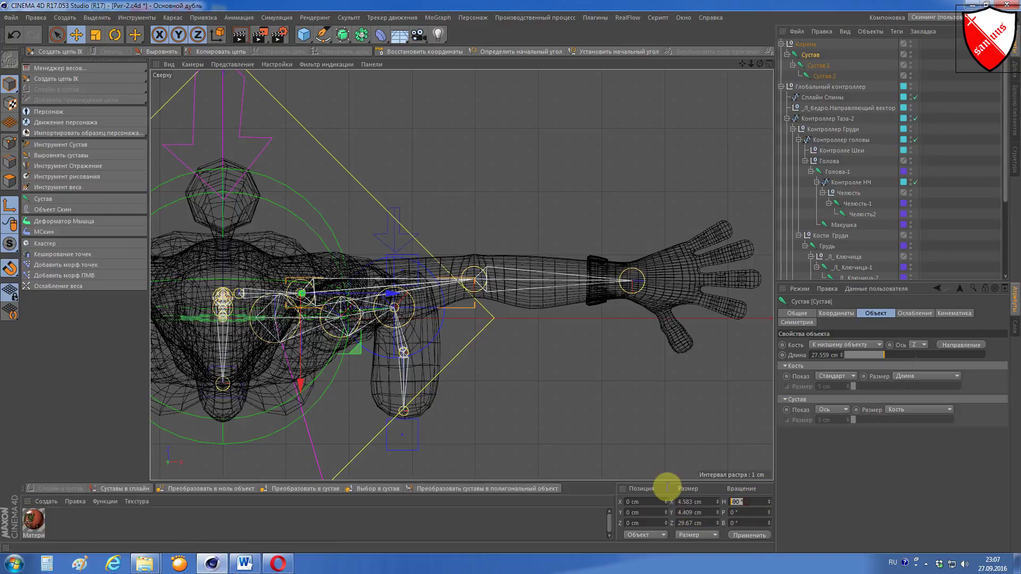
pyautogui.write('0')
pyautogui.click(747, 536)
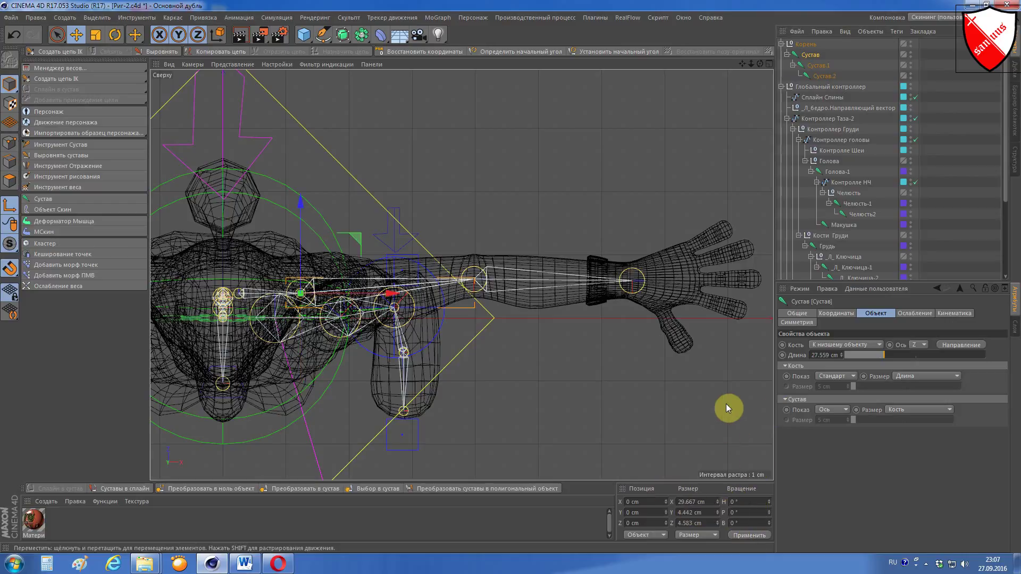
# Step: Rename the root Корень to _Л_Рука and the joint Сустав to _Л_Плечо
pyautogui.doubleClick(805, 44)
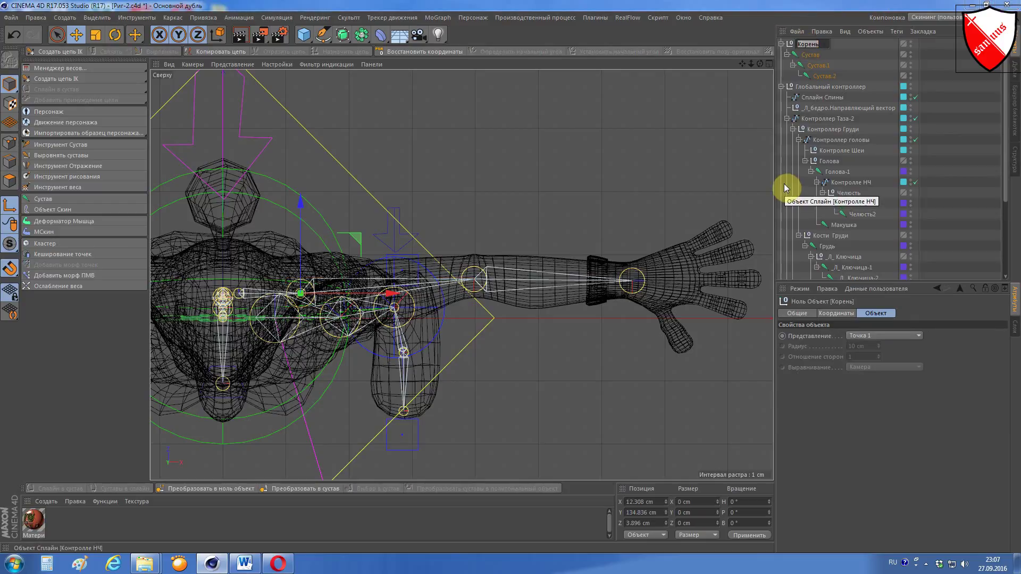
pyautogui.press('BackSpace')
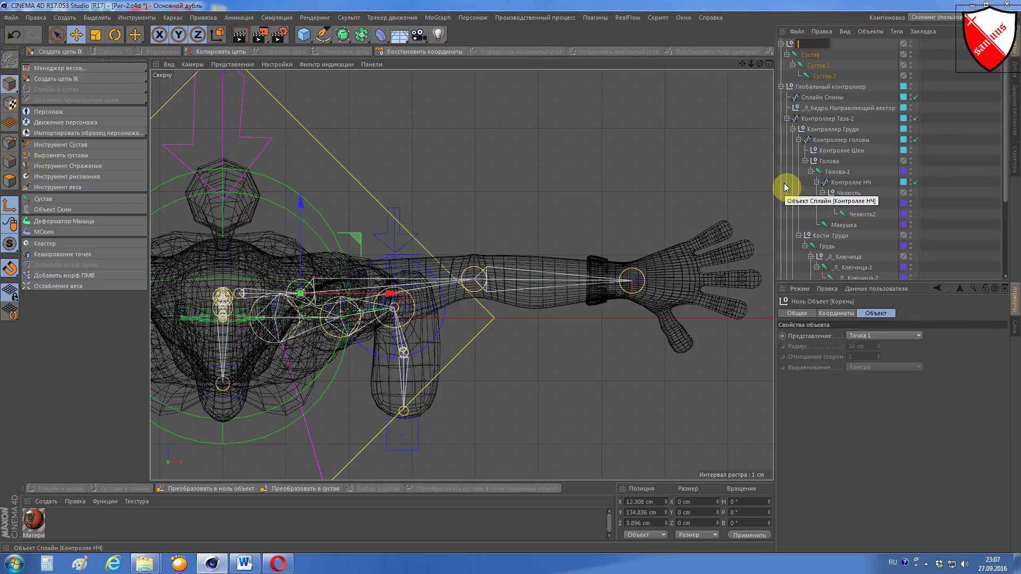
pyautogui.write('_Л_К')
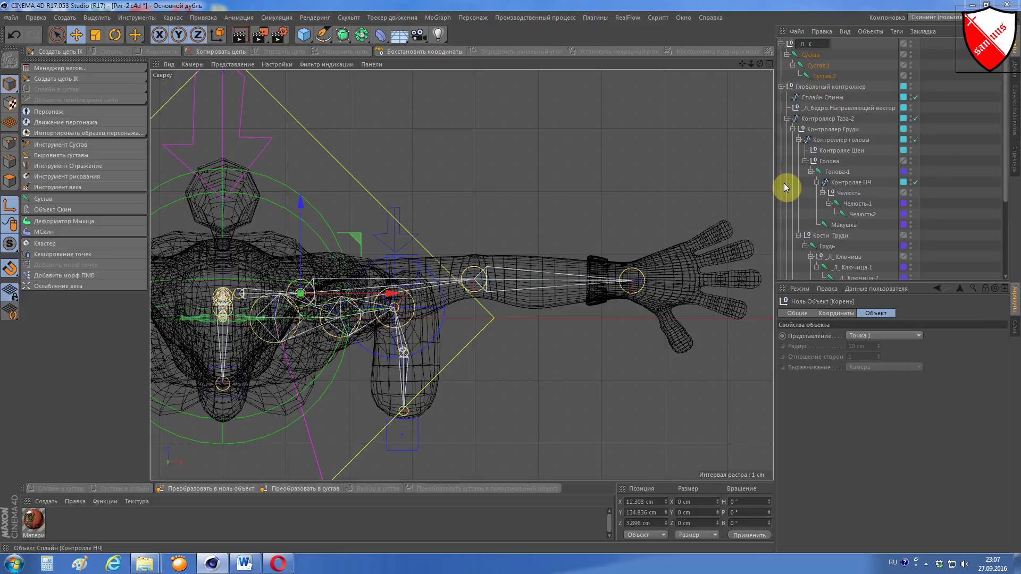
pyautogui.press('BackSpace')
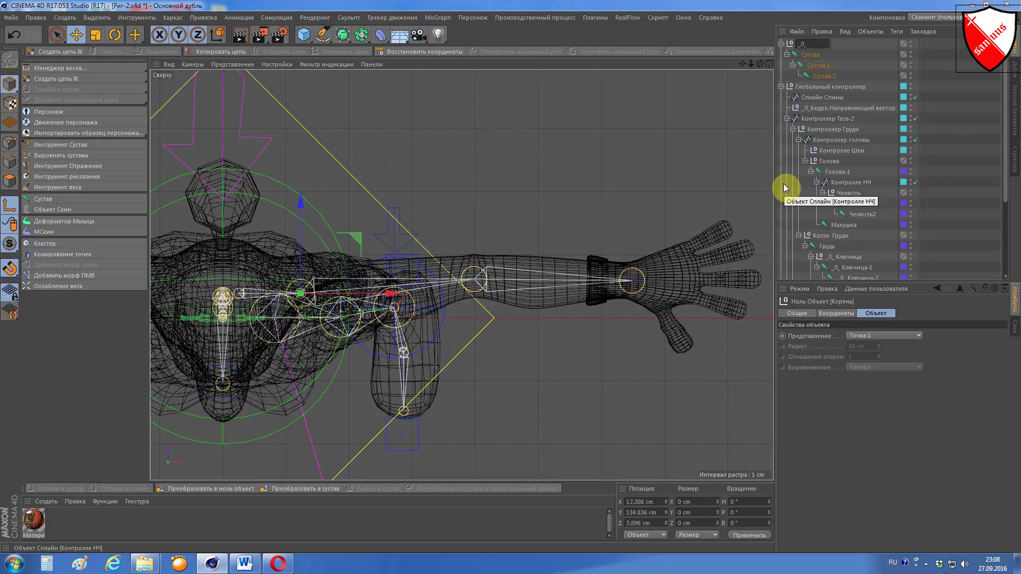
pyautogui.write('Рука')
pyautogui.press('Tab')
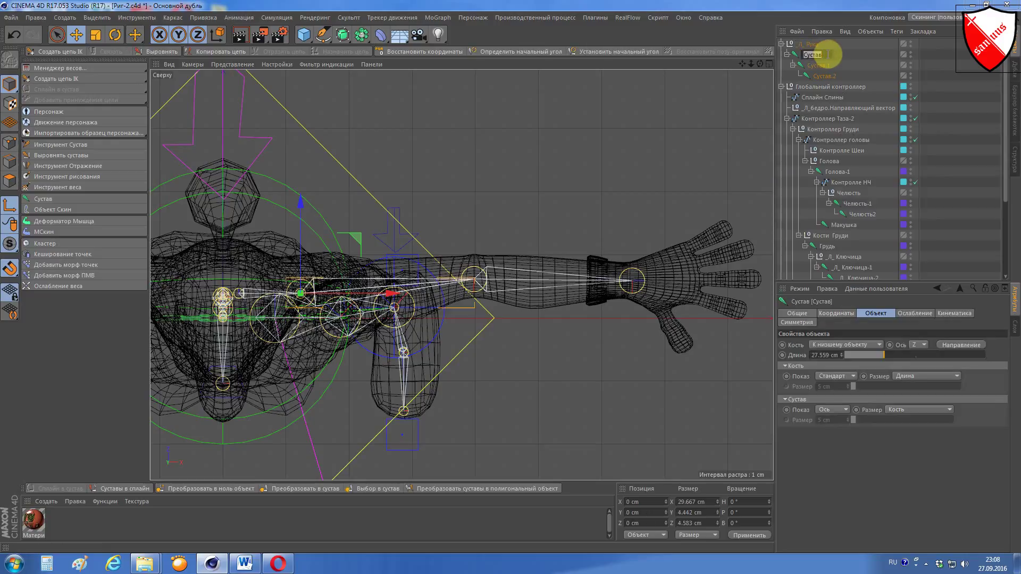
pyautogui.write('_Кл')
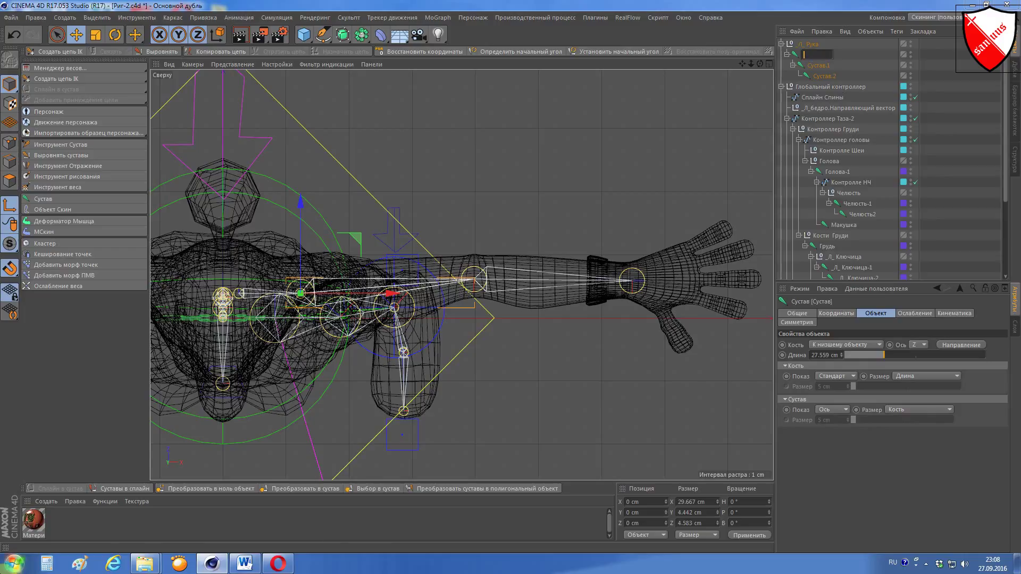
pyautogui.write('ючиц')
pyautogui.press('BackSpace')
pyautogui.press('BackSpace')
pyautogui.press('BackSpace')
pyautogui.press('BackSpace')
pyautogui.write('Плечо')
pyautogui.press('Return')
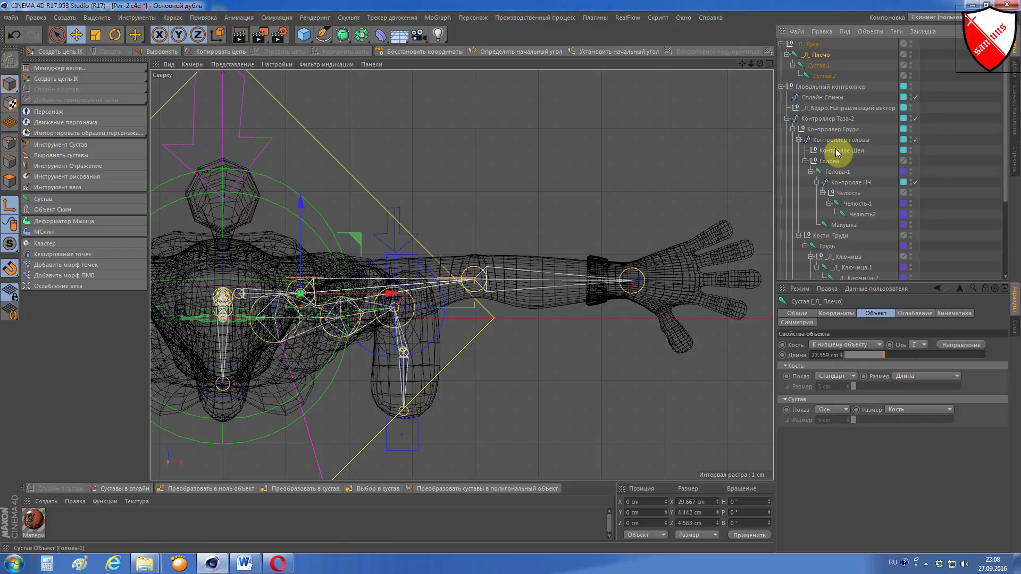
# Step: Rename Сустав.1 to _Л_Локть and Сустав.2 to _Л_Кисть
pyautogui.doubleClick(818, 65)
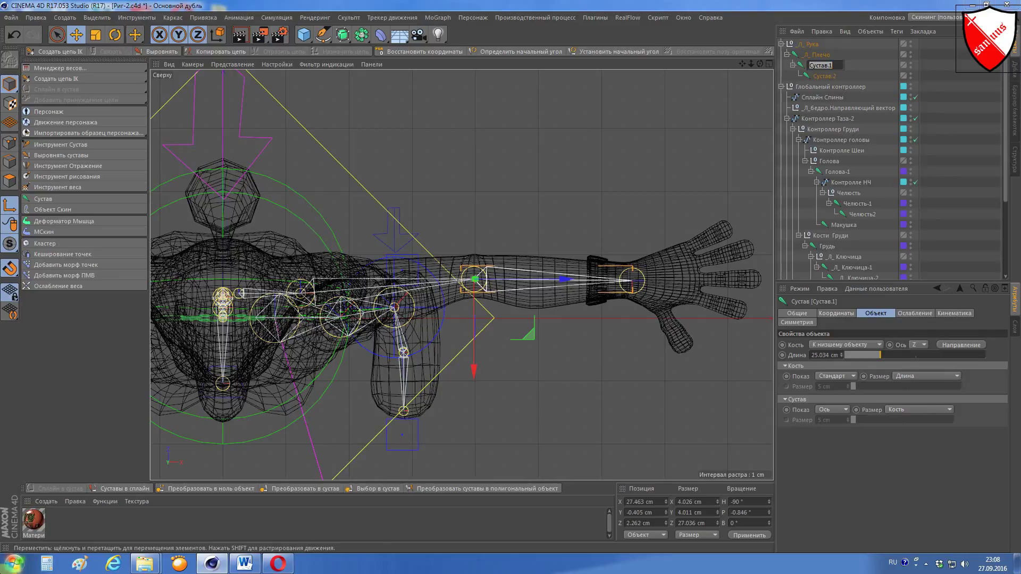
pyautogui.press('BackSpace')
pyautogui.write('_Л_ Локт')
pyautogui.write('ь')
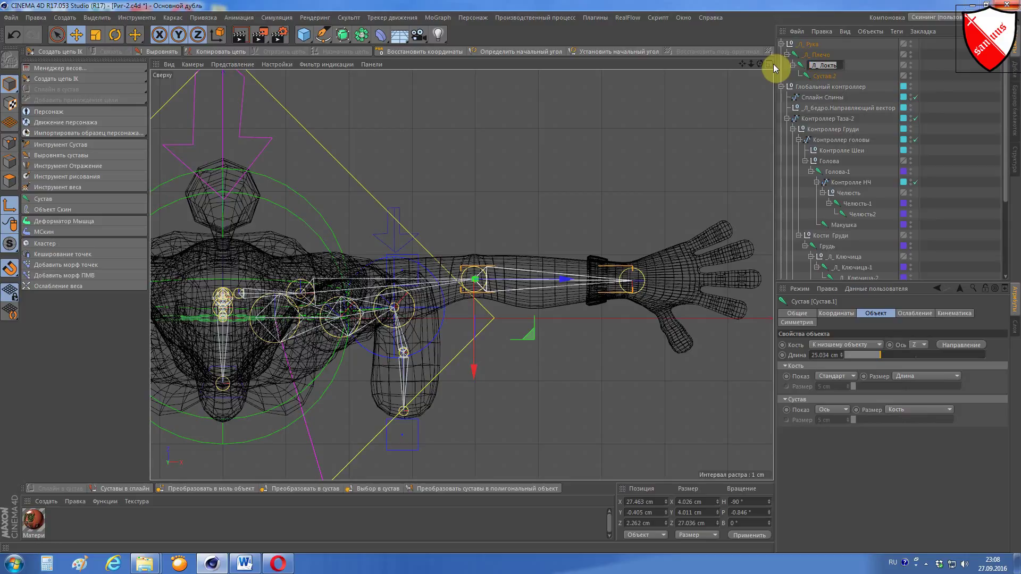
pyautogui.doubleClick(824, 76)
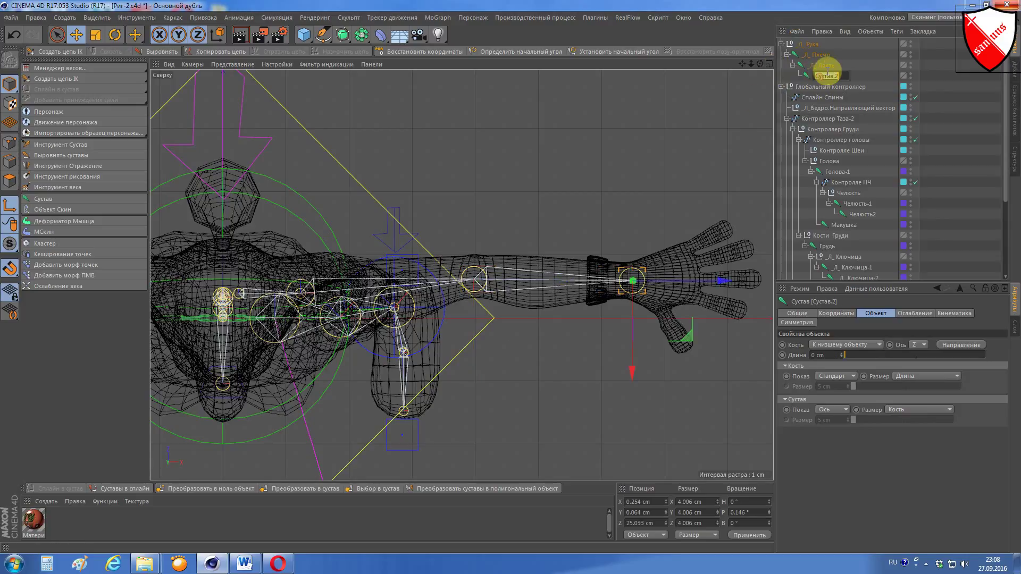
pyautogui.press('BackSpace')
pyautogui.write('_Л_')
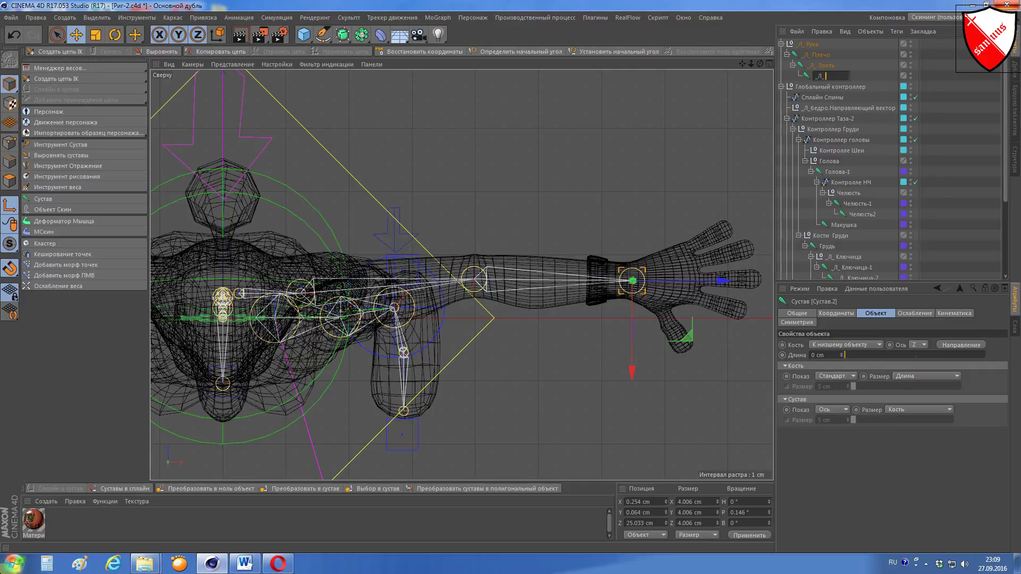
pyautogui.write('Кисть')
pyautogui.press('Return')
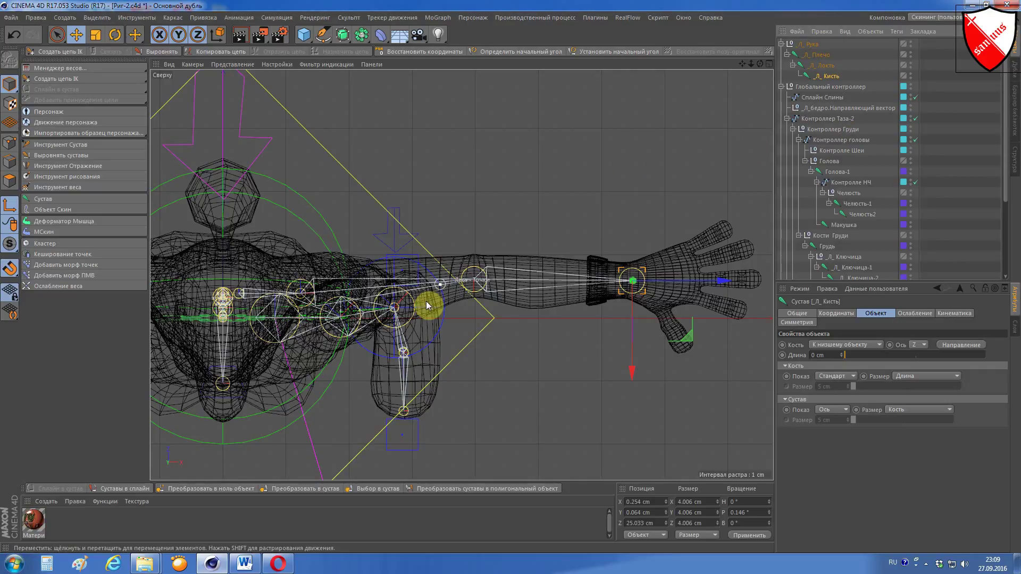
# Step: Give _Л_Рука a Constraint tag with PSR enabled and _Л_Ключица-2 as its target
pyautogui.click(800, 44)
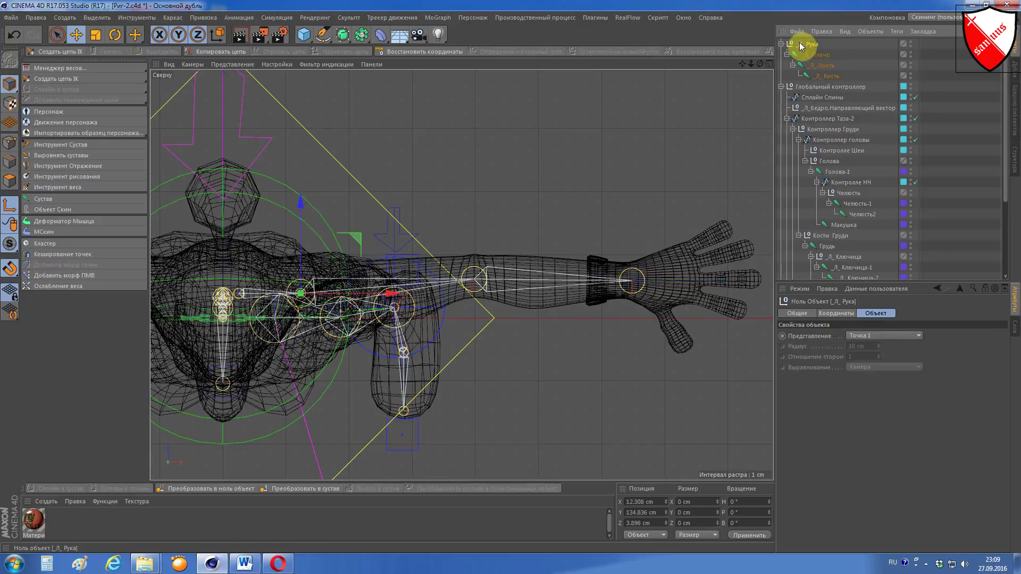
pyautogui.rightClick(807, 42)
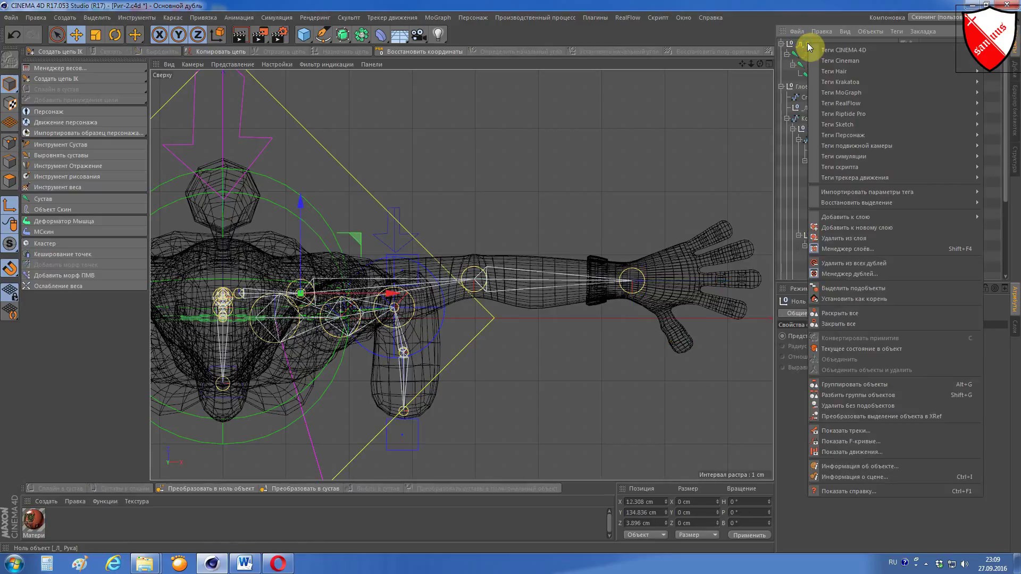
pyautogui.moveTo(844, 135)
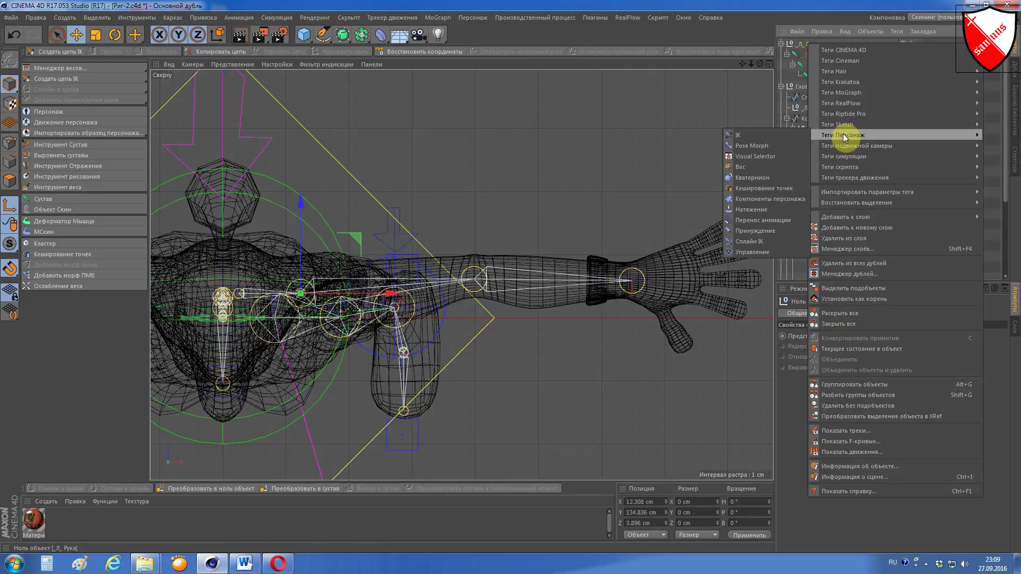
pyautogui.click(755, 231)
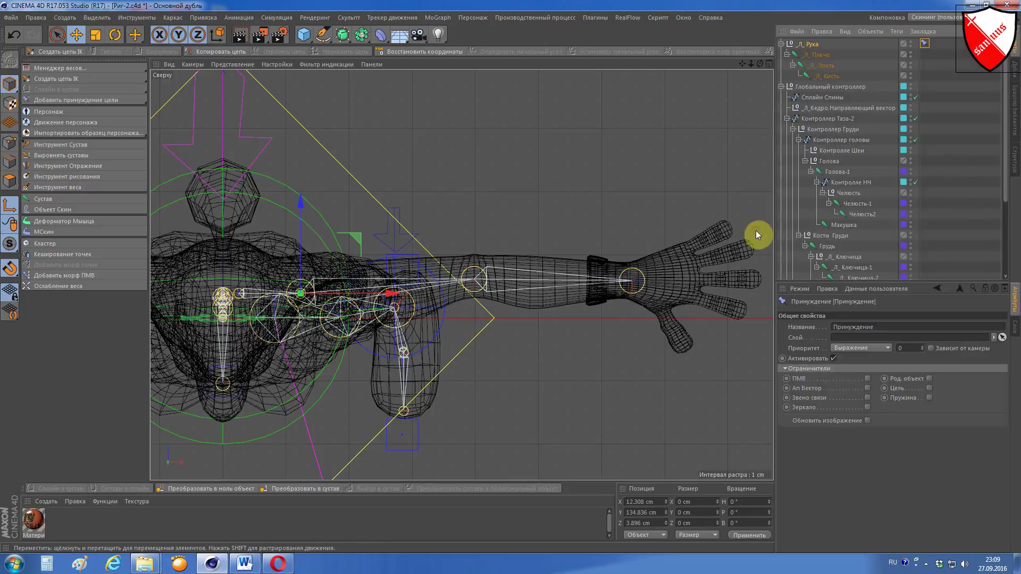
pyautogui.click(867, 379)
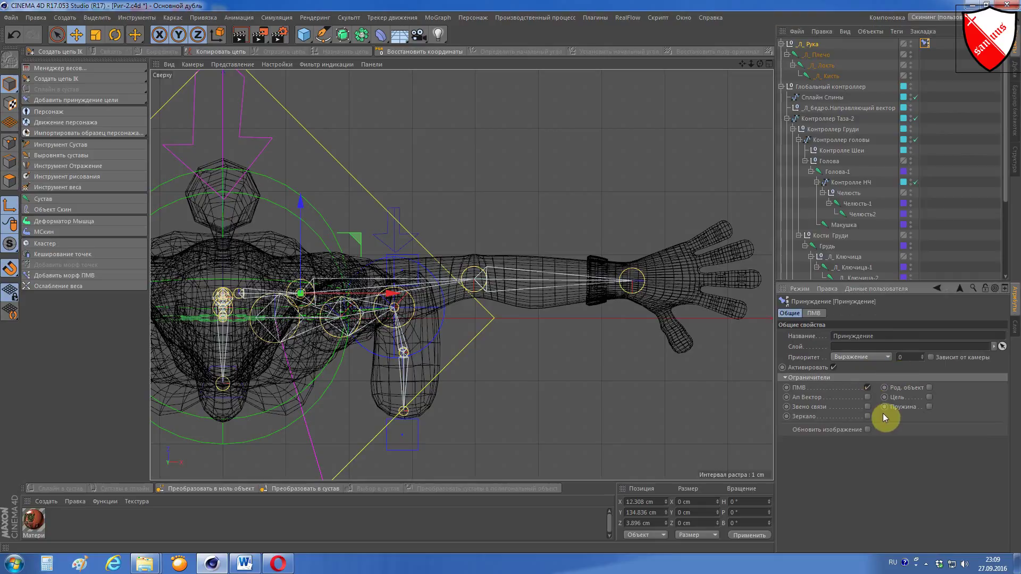
pyautogui.click(822, 317)
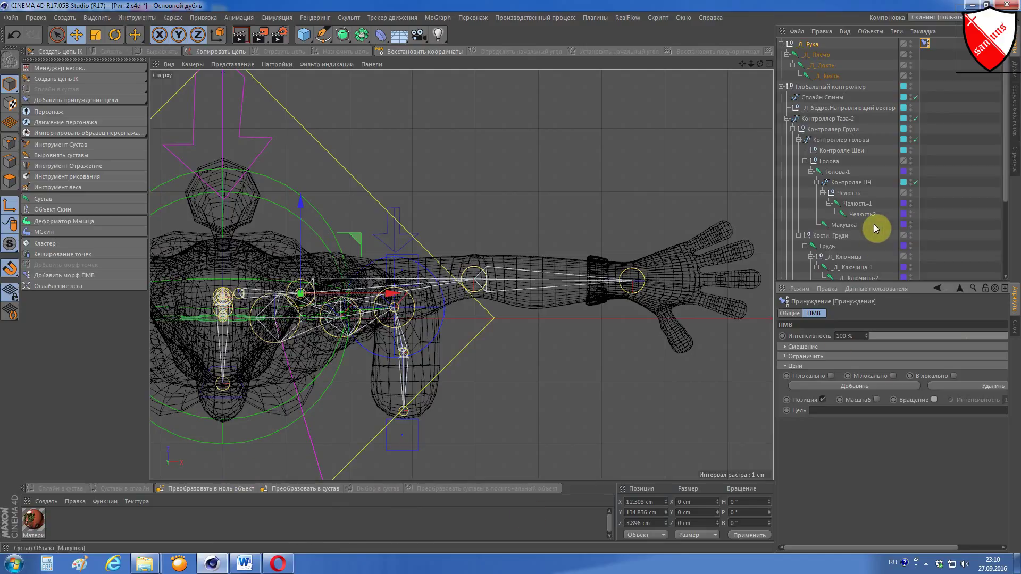
pyautogui.scroll(-2, 866, 225)
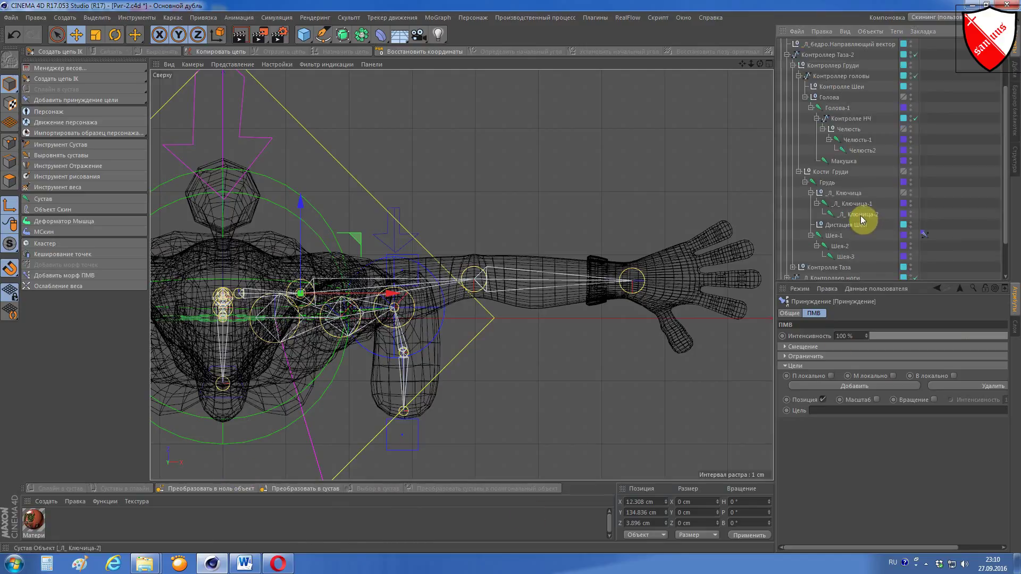
pyautogui.moveTo(861, 218); pyautogui.dragTo(855, 411)
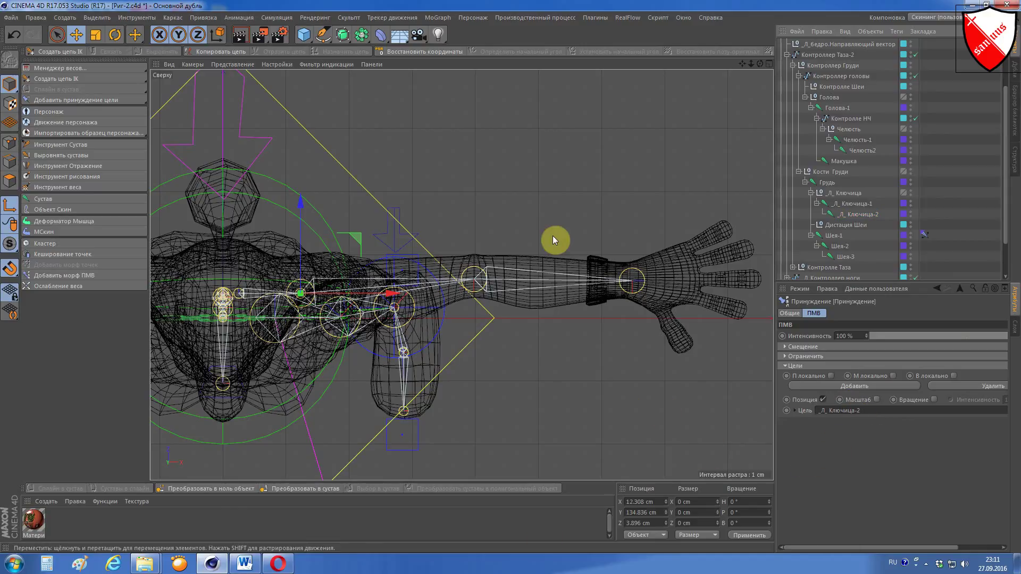
# Step: In the front view, add an IK tag to _Л_Плечо with _Л_Кисть as the end joint
pyautogui.press('F4')
pyautogui.scroll(-3, 553, 235)
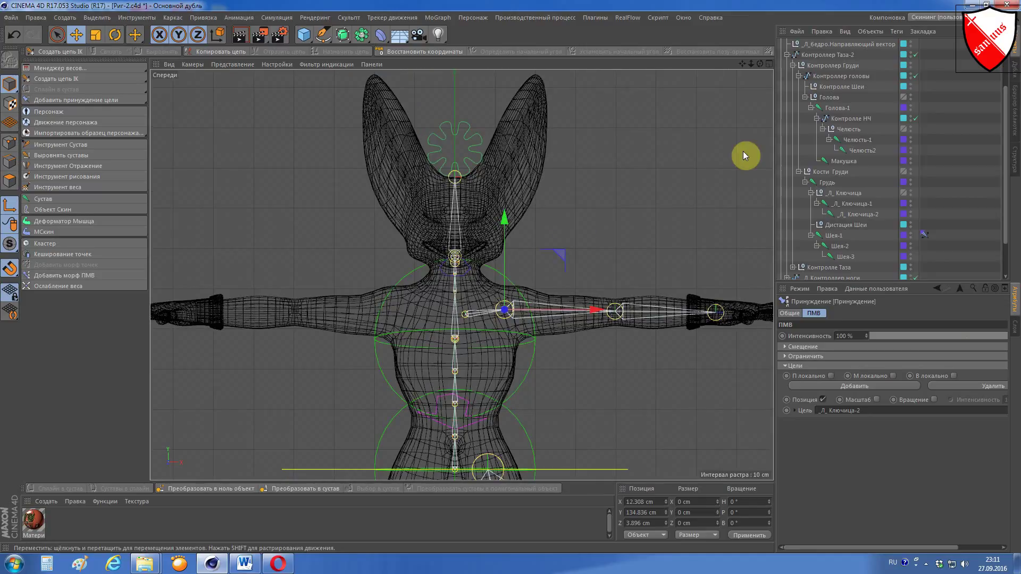
pyautogui.scroll(3, 864, 88)
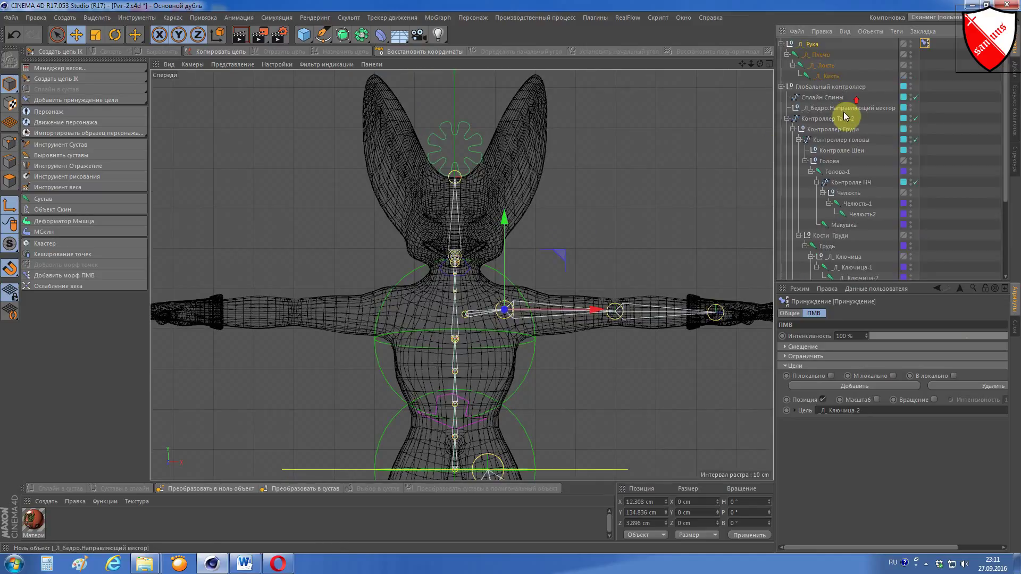
pyautogui.click(817, 56)
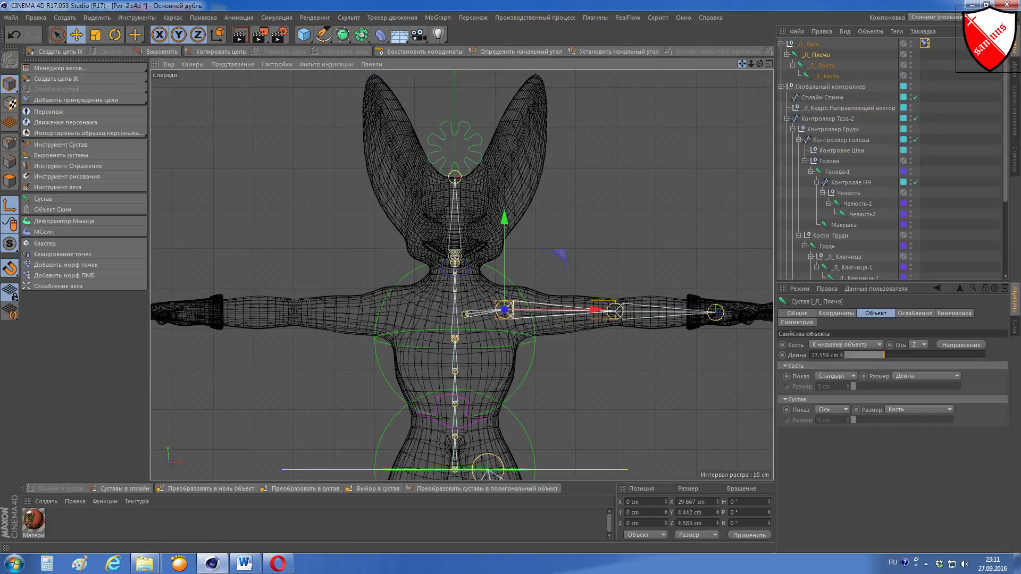
pyautogui.moveTo(741, 64); pyautogui.dragTo(459, 275)
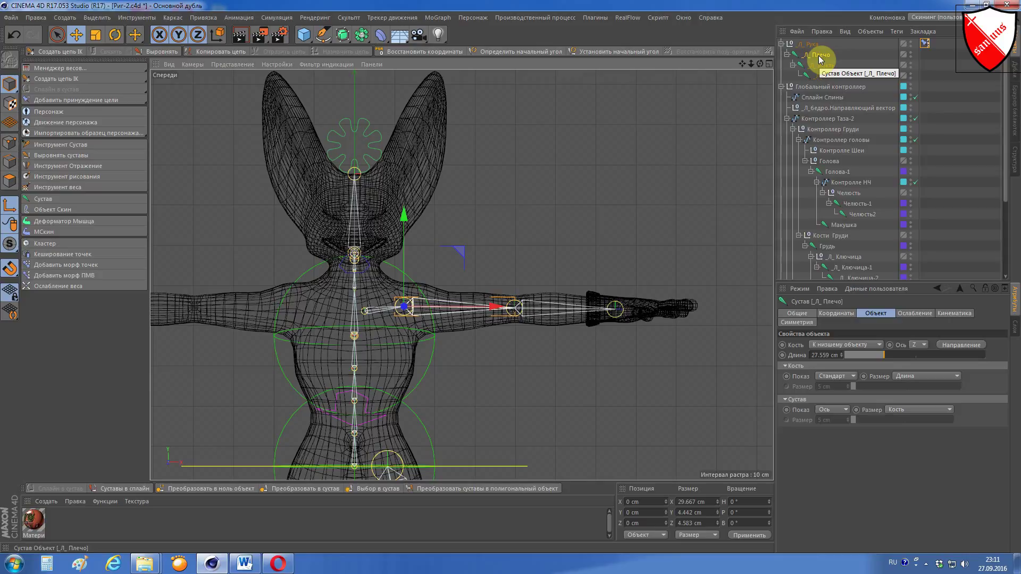
pyautogui.rightClick(820, 58)
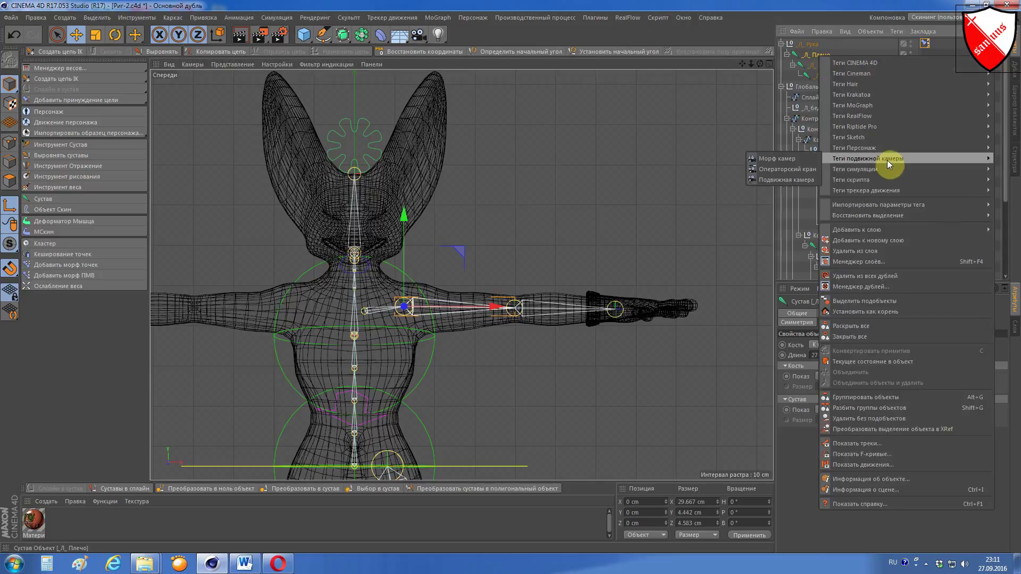
pyautogui.moveTo(853, 147)
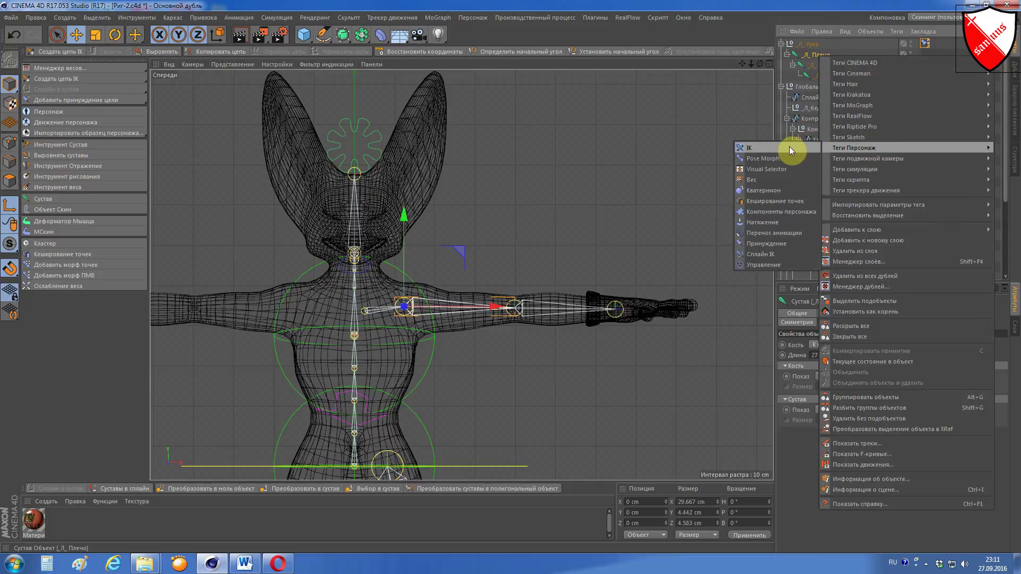
pyautogui.click(789, 147)
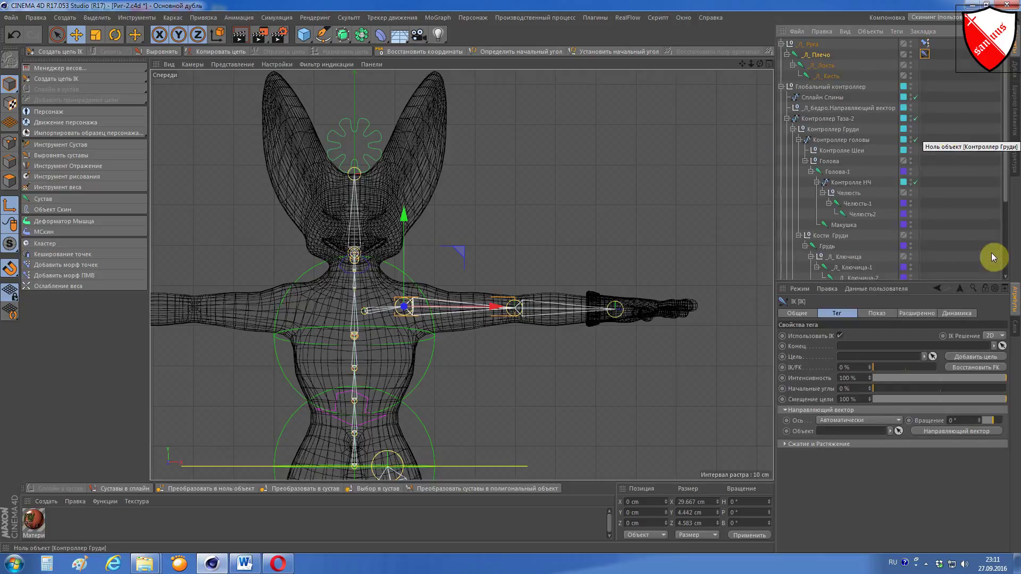
pyautogui.moveTo(833, 78); pyautogui.dragTo(849, 346)
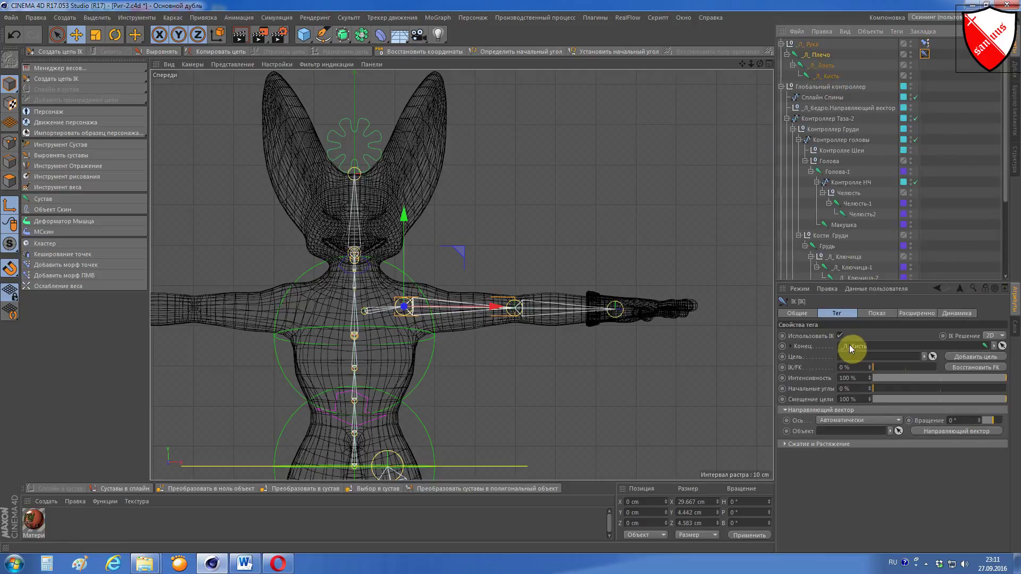
# Step: Create the hand goal and shoulder pole vector from the IK tag, then view in perspective
pyautogui.click(966, 358)
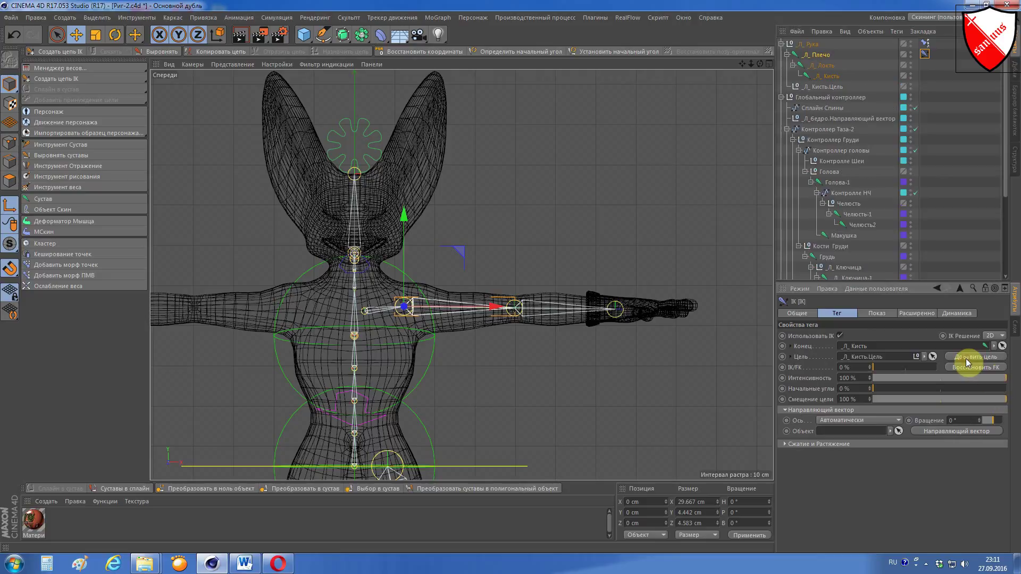
pyautogui.click(981, 434)
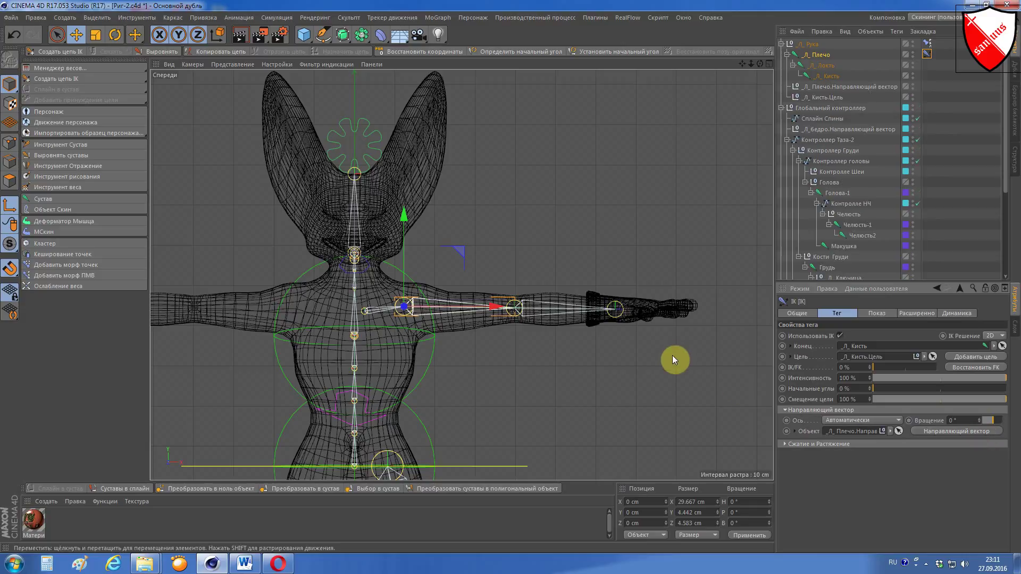
pyautogui.press('F1')
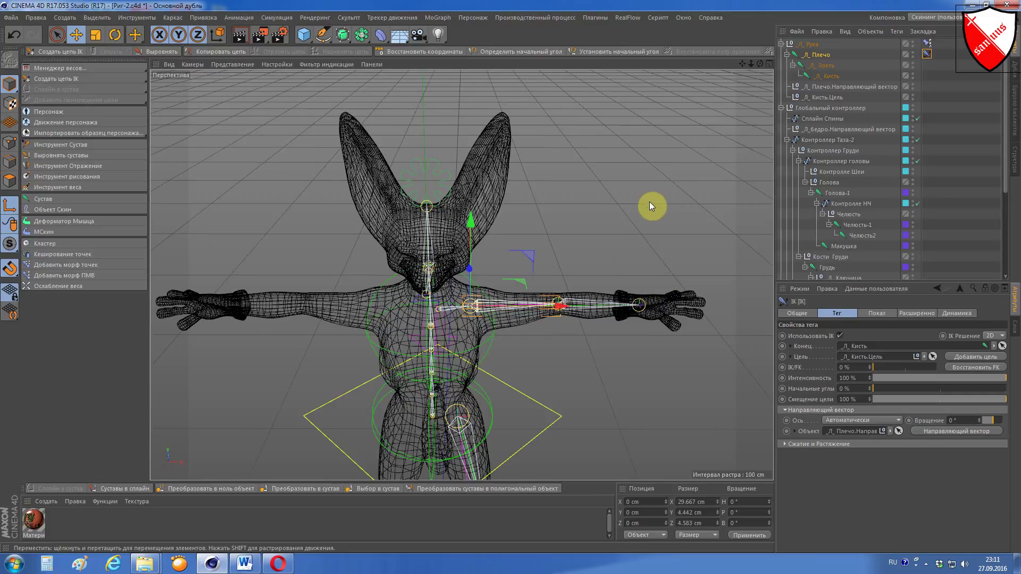
# Step: Assign the left arm joints _Л_Плечо, _Л_Локоть and _Л_Кисть to the Скин объекты layer
pyautogui.moveTo(759, 65); pyautogui.dragTo(796, 85)
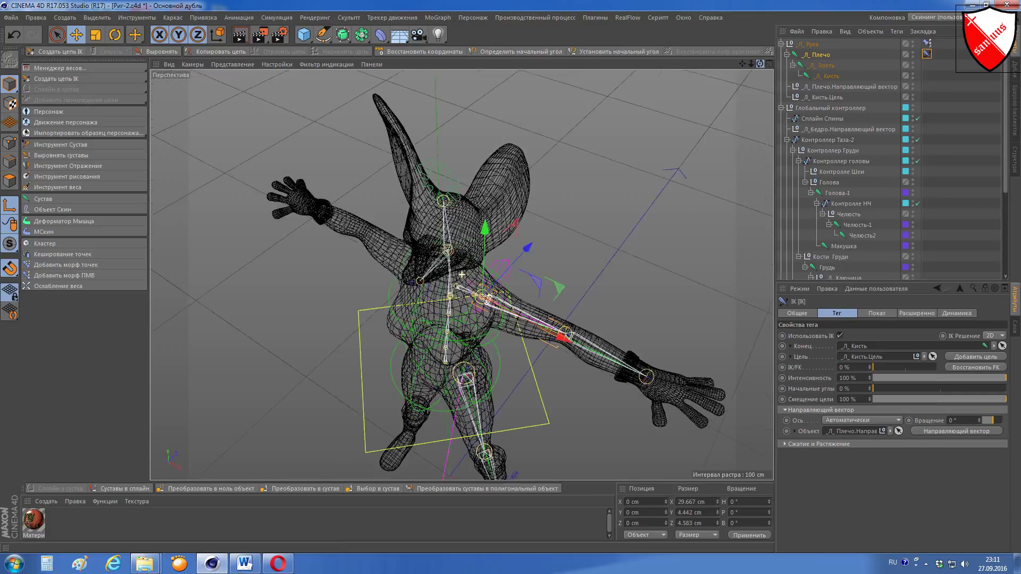
pyautogui.click(824, 76)
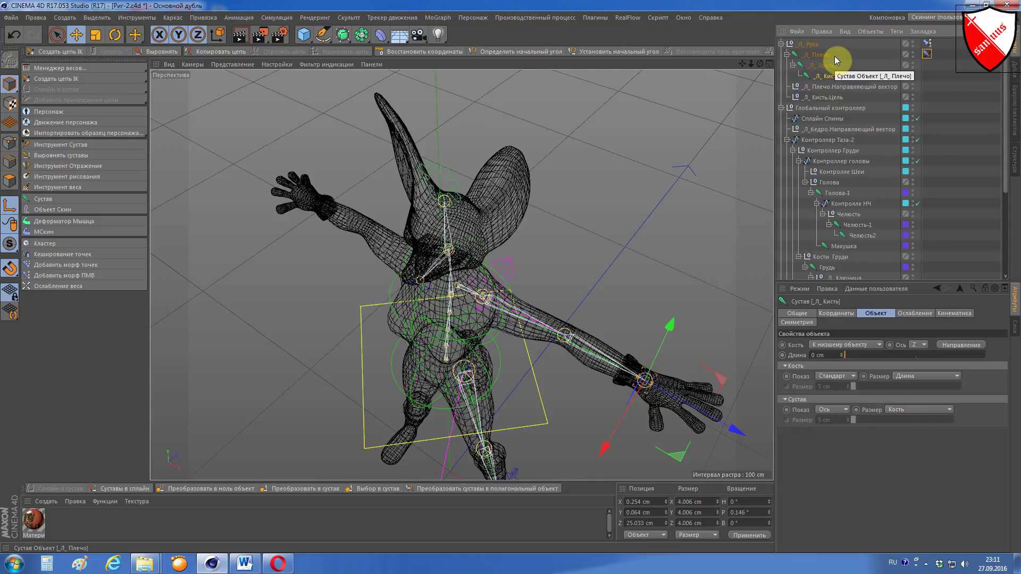
pyautogui.keyDown('shift'); pyautogui.click(827, 57); pyautogui.keyUp('shift')
pyautogui.rightClick(828, 56)
pyautogui.moveTo(877, 231)
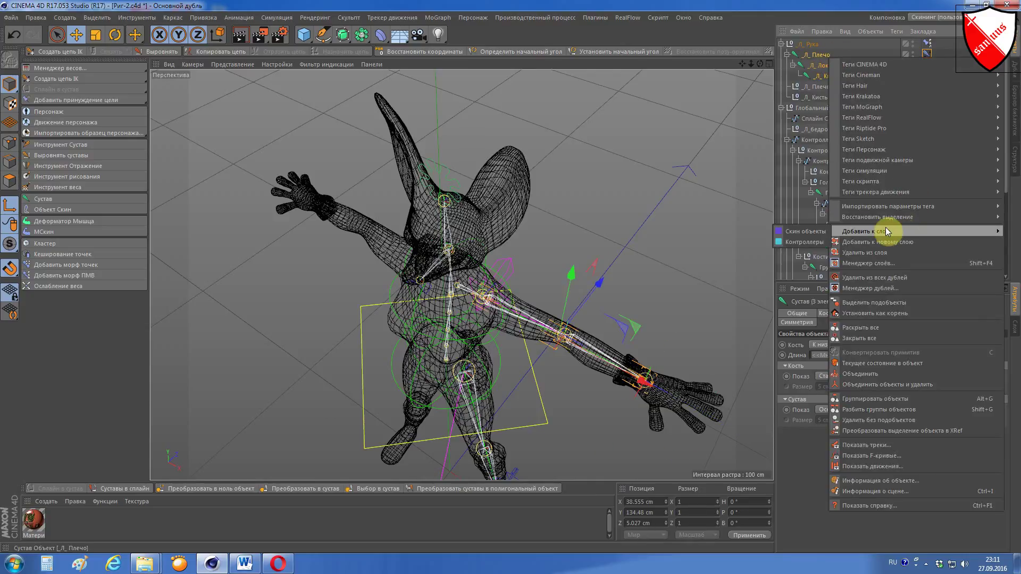
pyautogui.click(807, 232)
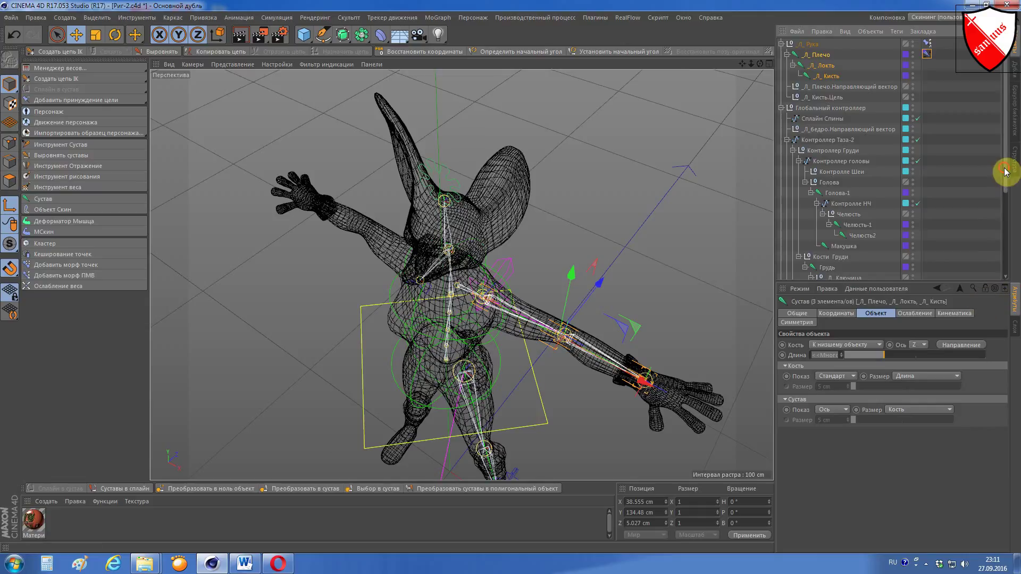
# Step: Add the three arm joints to the Кости selection set's object list
pyautogui.moveTo(1005, 170); pyautogui.dragTo(996, 255)
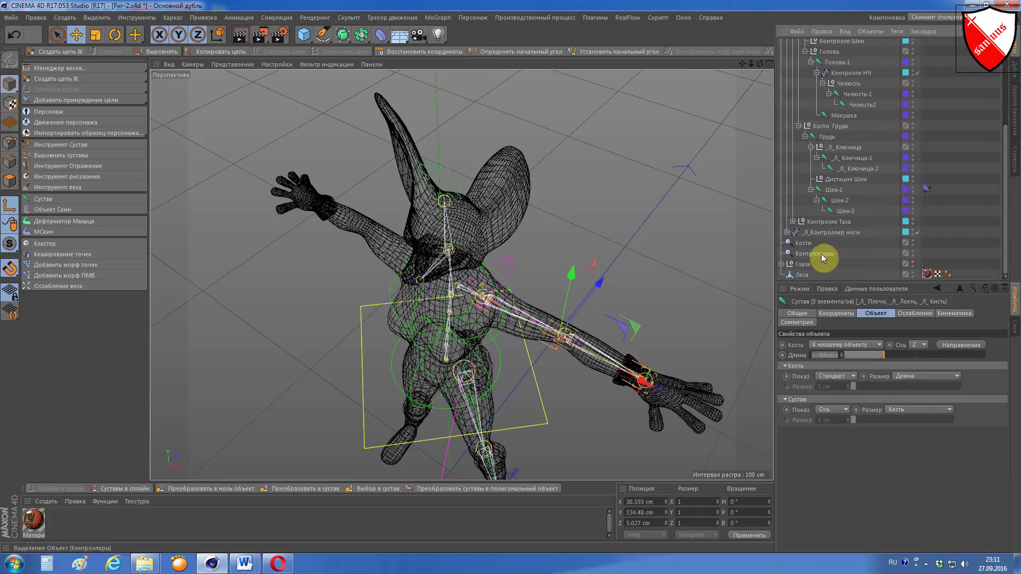
pyautogui.click(806, 244)
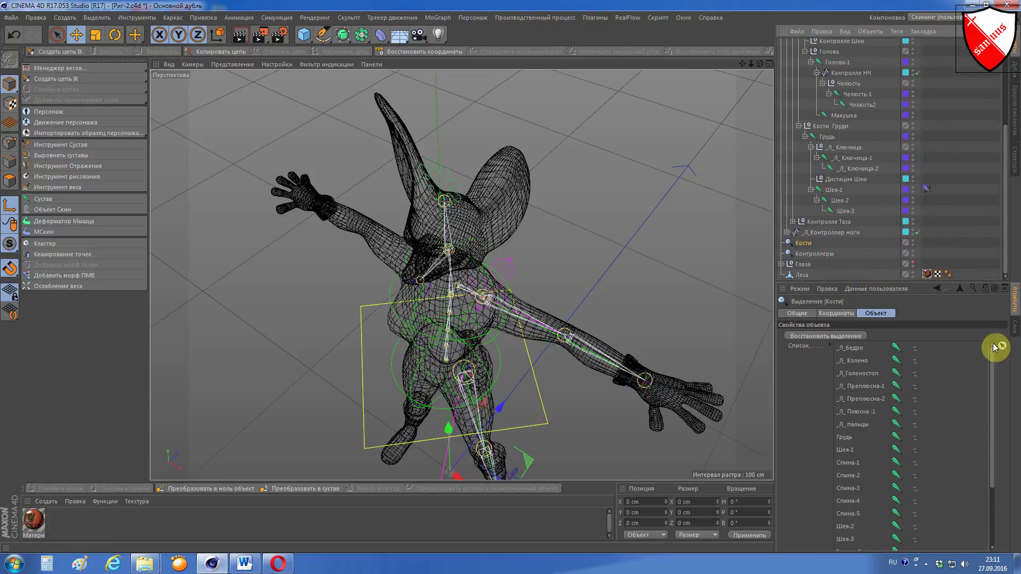
pyautogui.moveTo(994, 362); pyautogui.dragTo(996, 437)
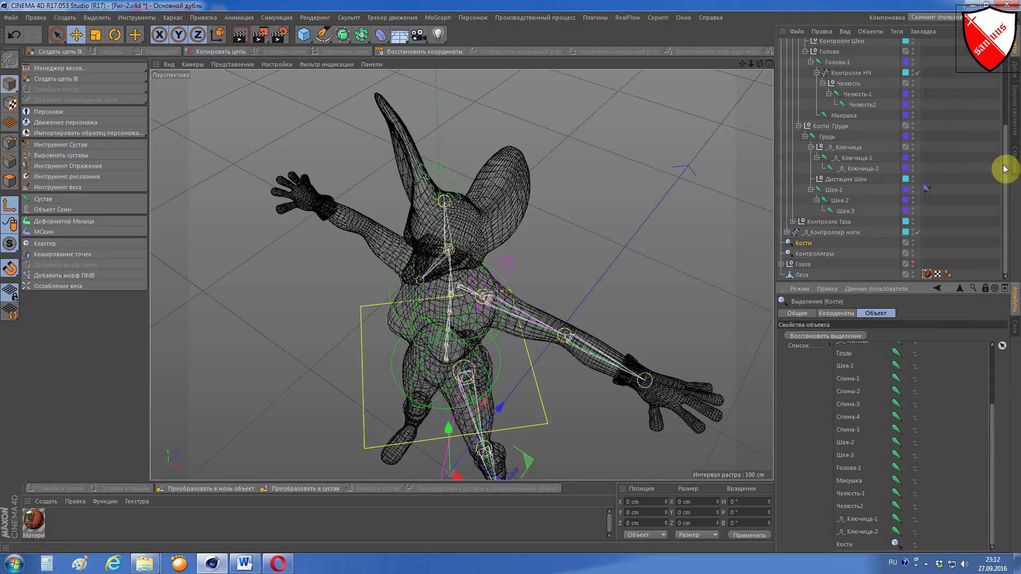
pyautogui.moveTo(996, 164); pyautogui.dragTo(1008, 88)
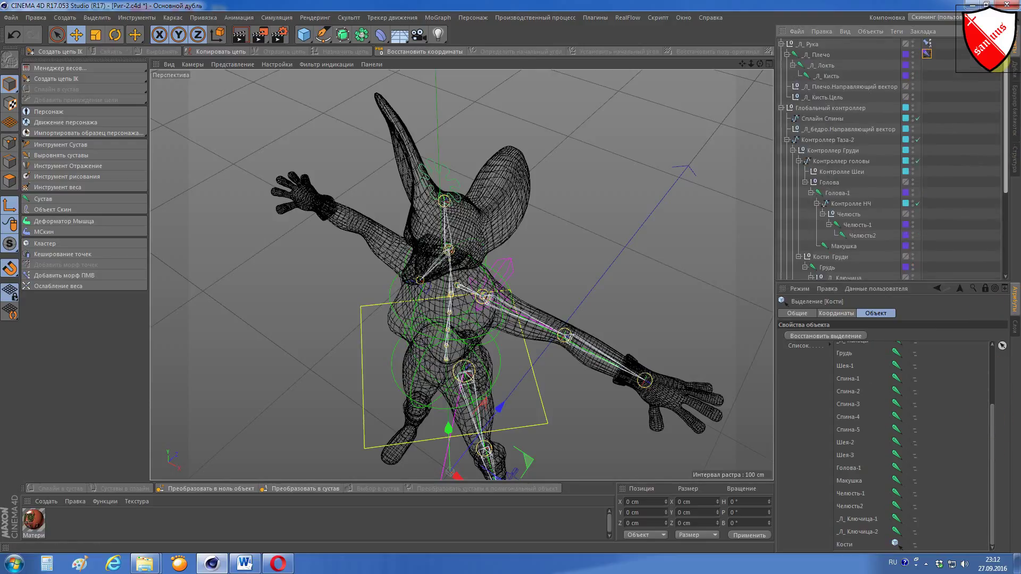
pyautogui.click(828, 65)
pyautogui.keyDown('ctrl'); pyautogui.click(825, 78); pyautogui.keyUp('ctrl')
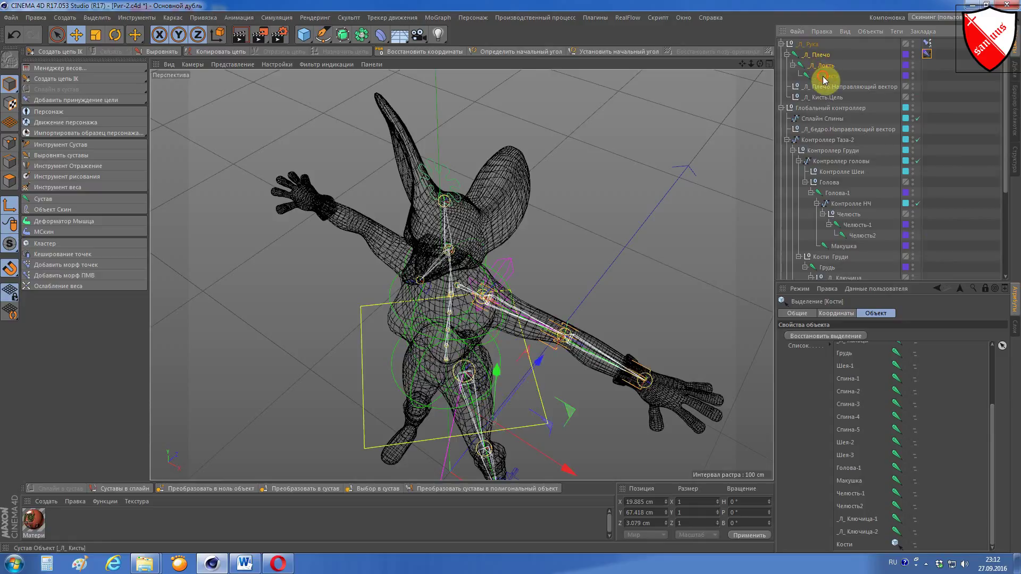
pyautogui.keyDown('ctrl'); pyautogui.click(827, 56); pyautogui.keyUp('ctrl')
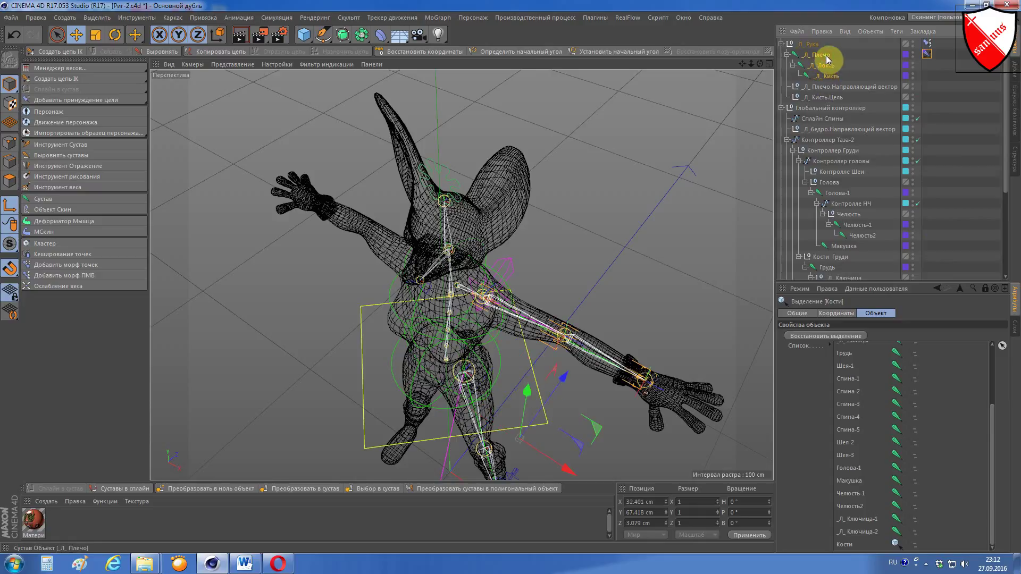
pyautogui.moveTo(828, 60); pyautogui.dragTo(868, 542)
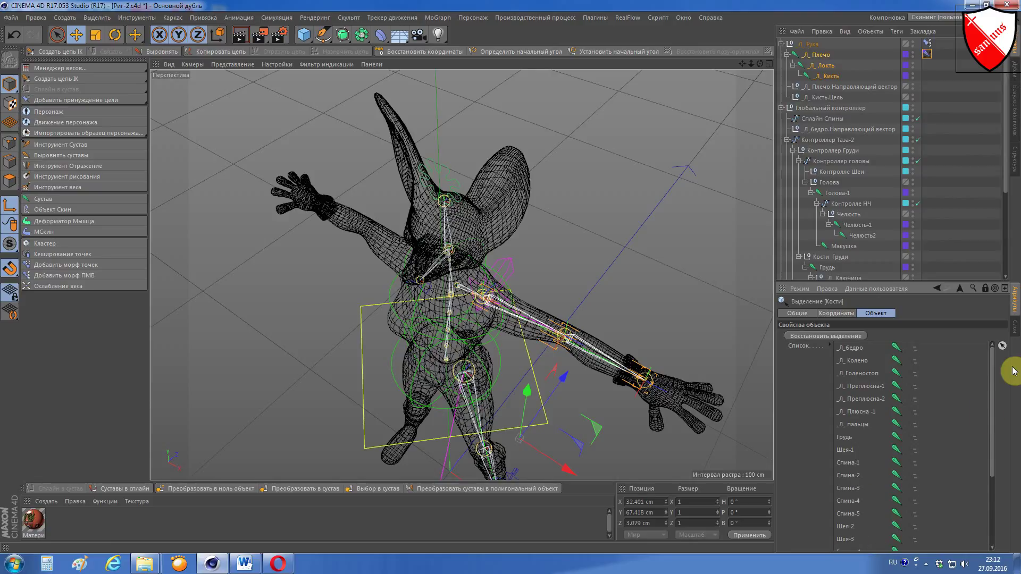
pyautogui.click(985, 289)
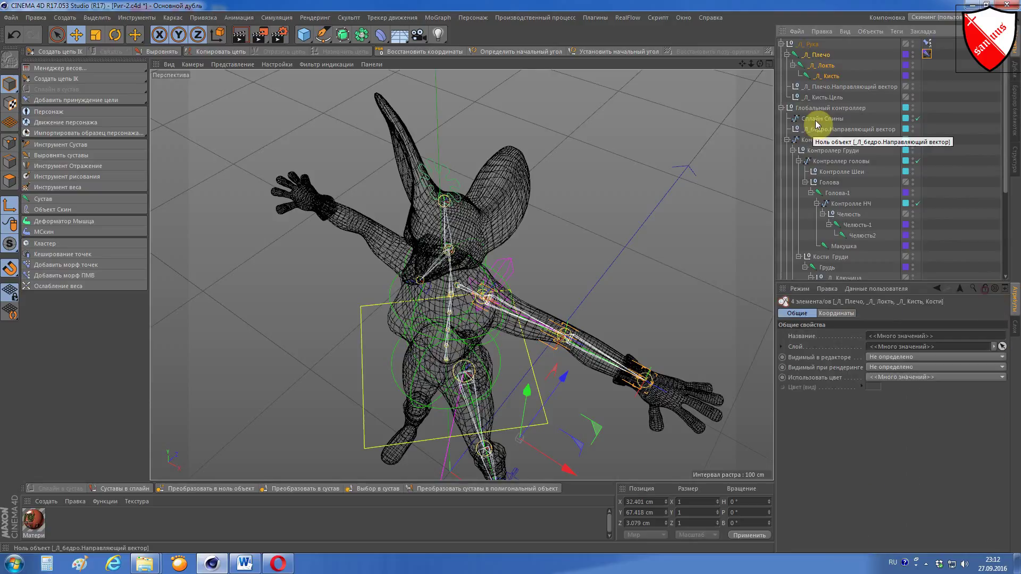
# Step: Display the _Л_Плечо.Направляющий вектор null as a Звезда (star) with a 5 cm radius
pyautogui.click(836, 90)
pyautogui.click(895, 312)
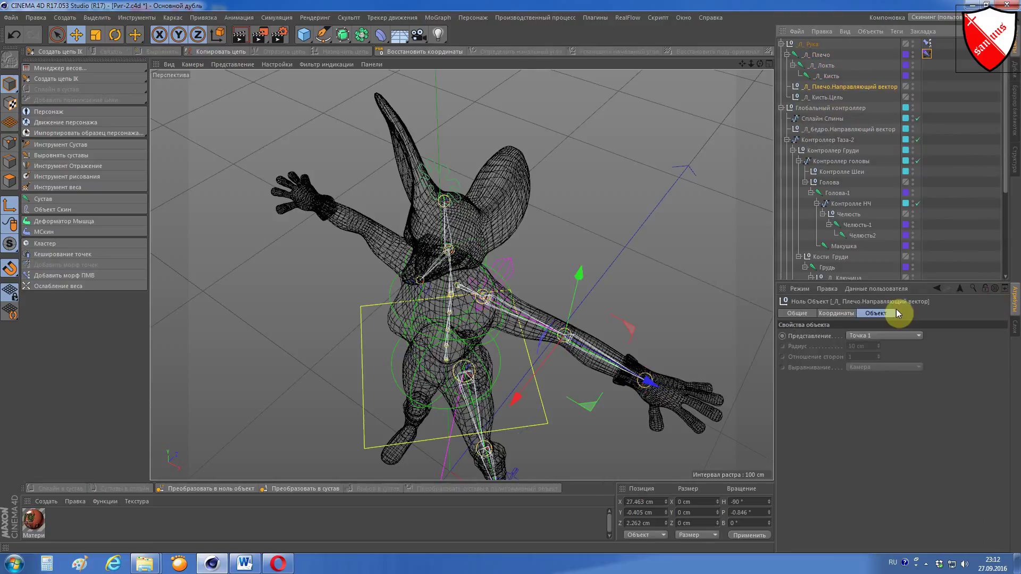
pyautogui.click(877, 337)
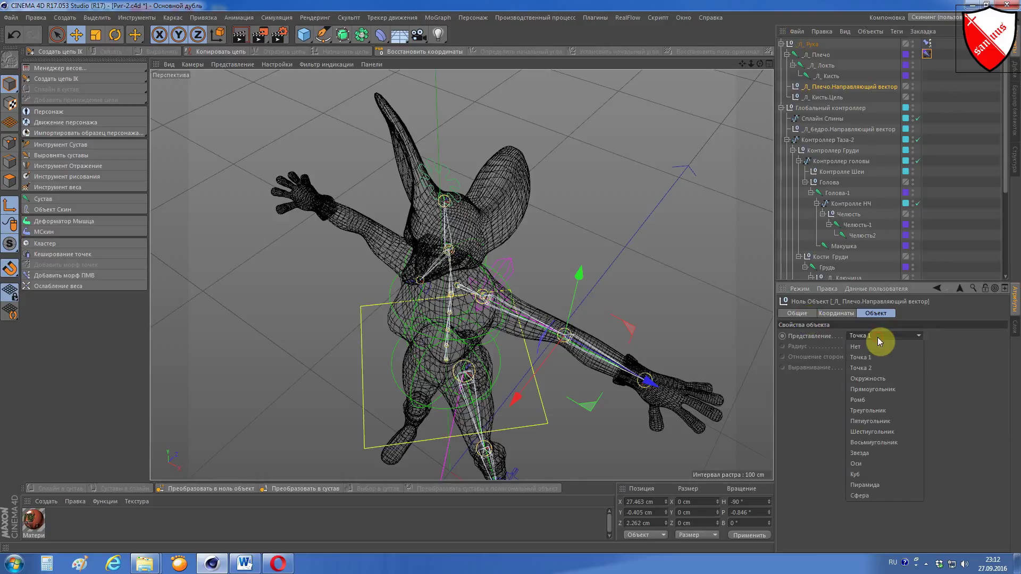
pyautogui.click(866, 453)
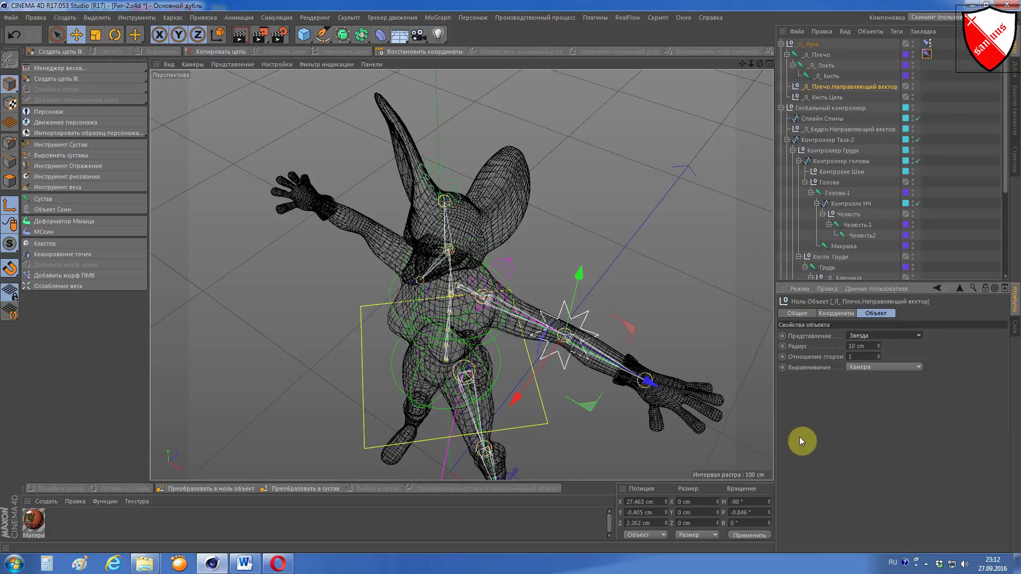
pyautogui.moveTo(875, 346); pyautogui.dragTo(876, 349)
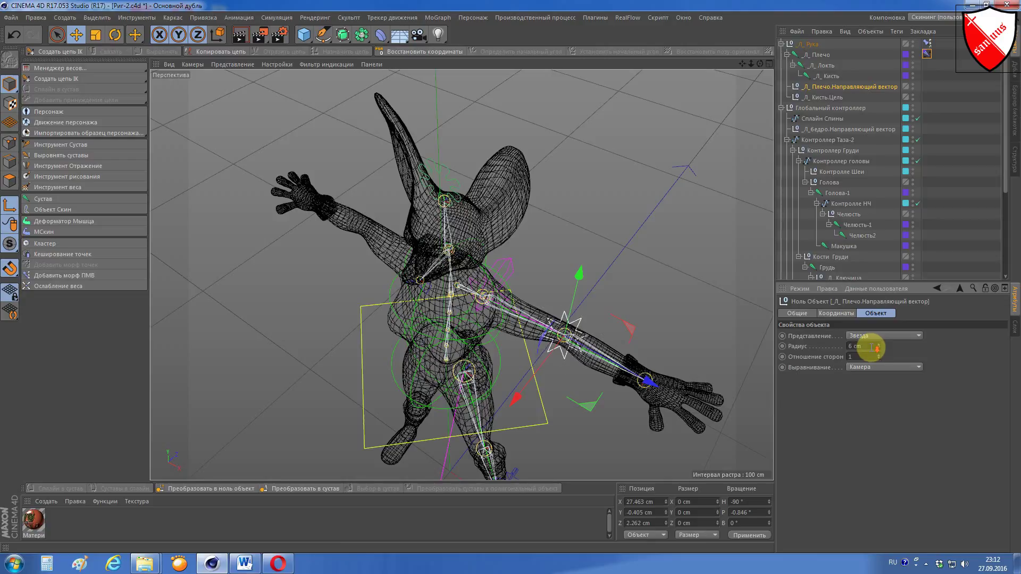
pyautogui.click(871, 346)
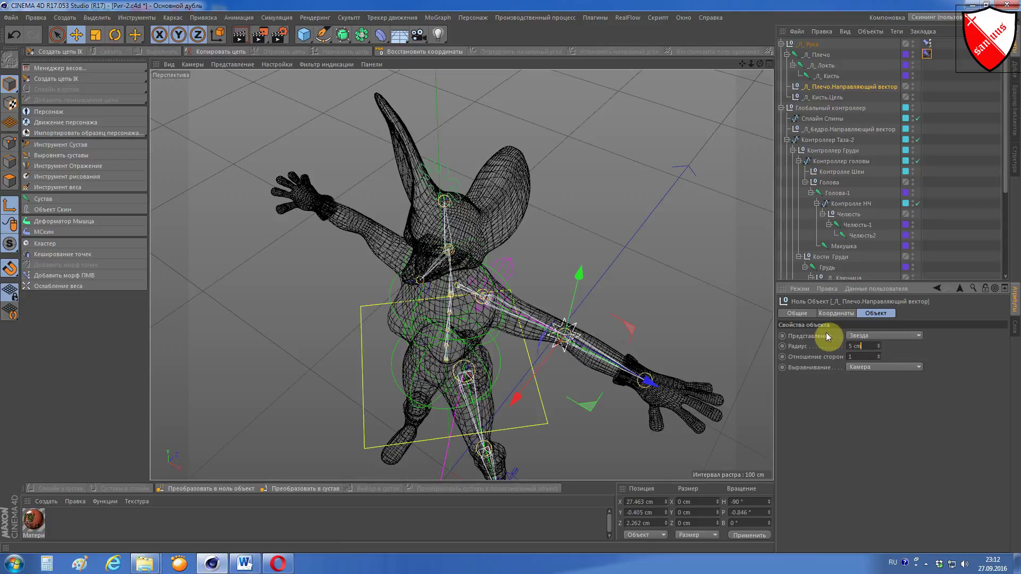
pyautogui.press('F8')
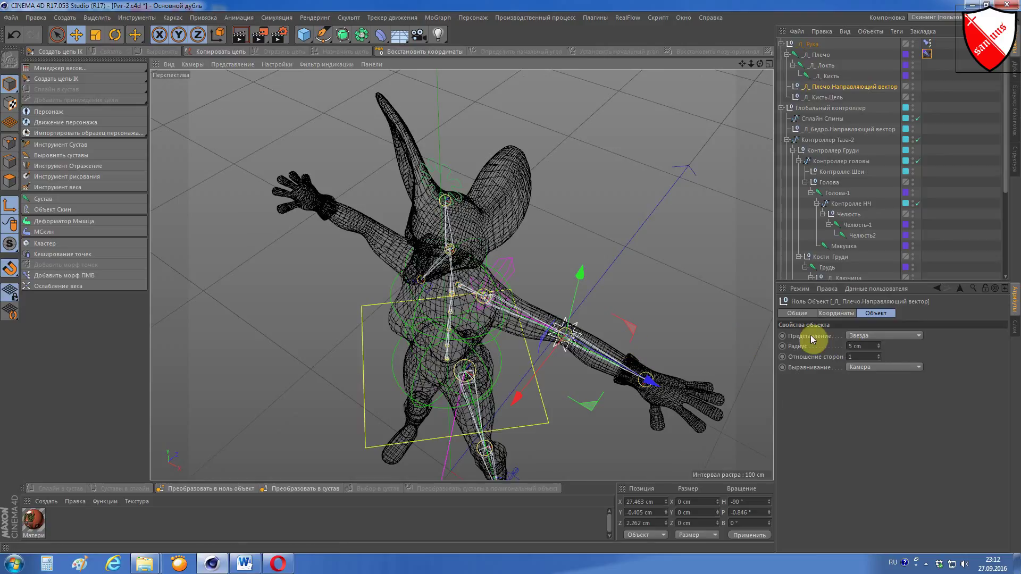
# Step: Turn on Use Color for the pole-vector null and set it to blue (H 233°, S 75%, V 79%)
pyautogui.click(802, 316)
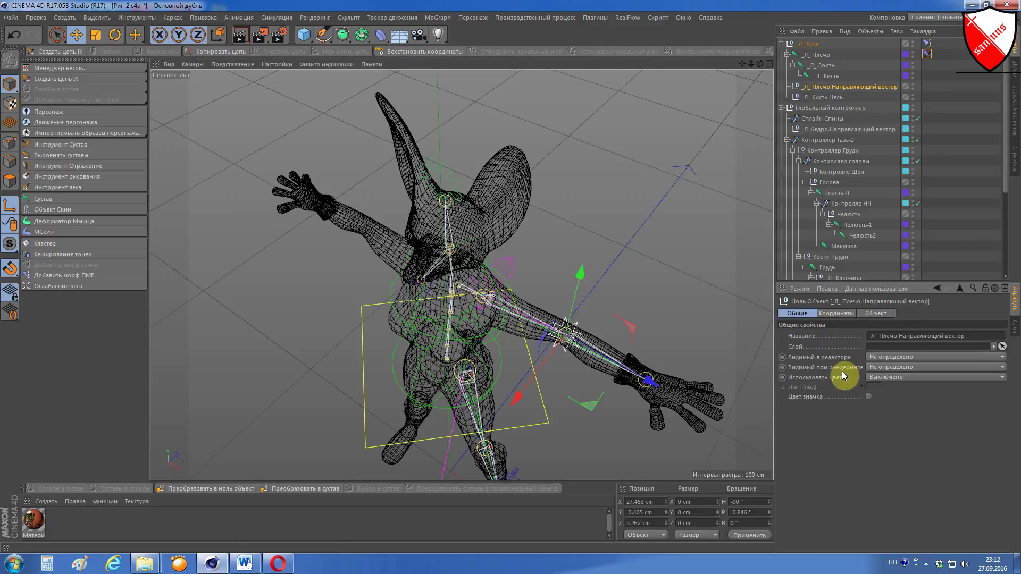
pyautogui.click(885, 379)
pyautogui.click(891, 403)
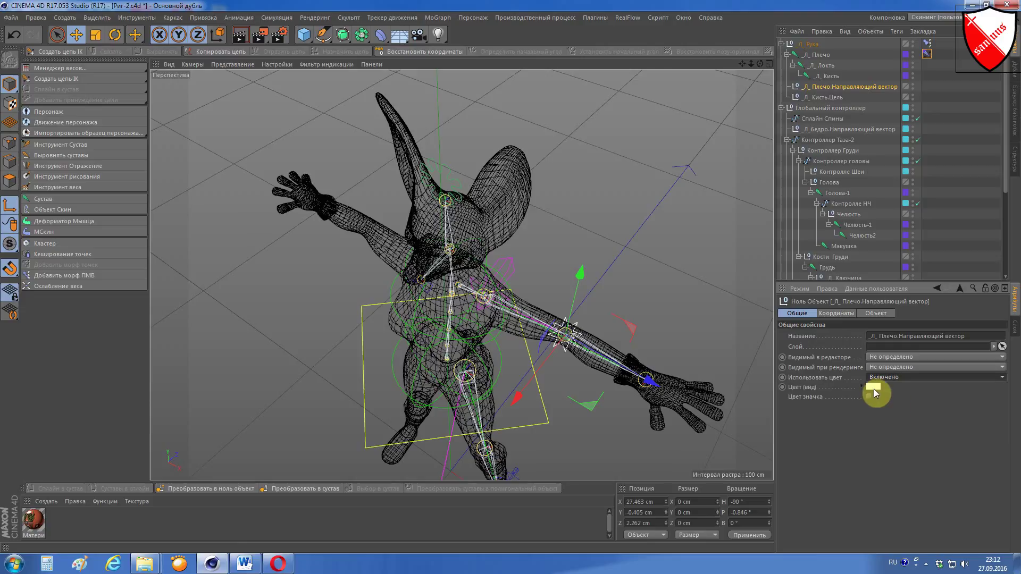
pyautogui.click(873, 388)
pyautogui.click(910, 387)
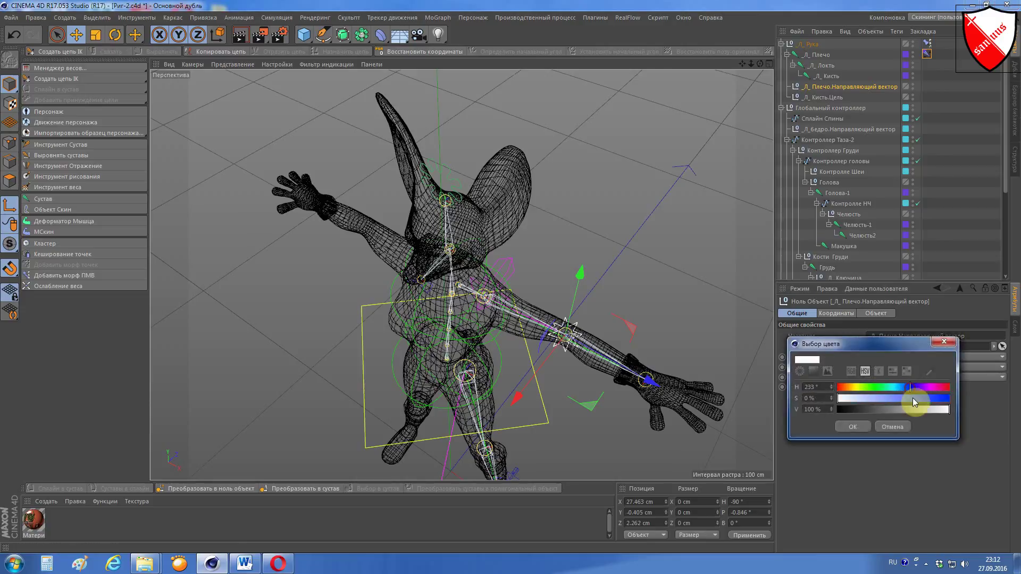
pyautogui.click(921, 397)
pyautogui.click(926, 409)
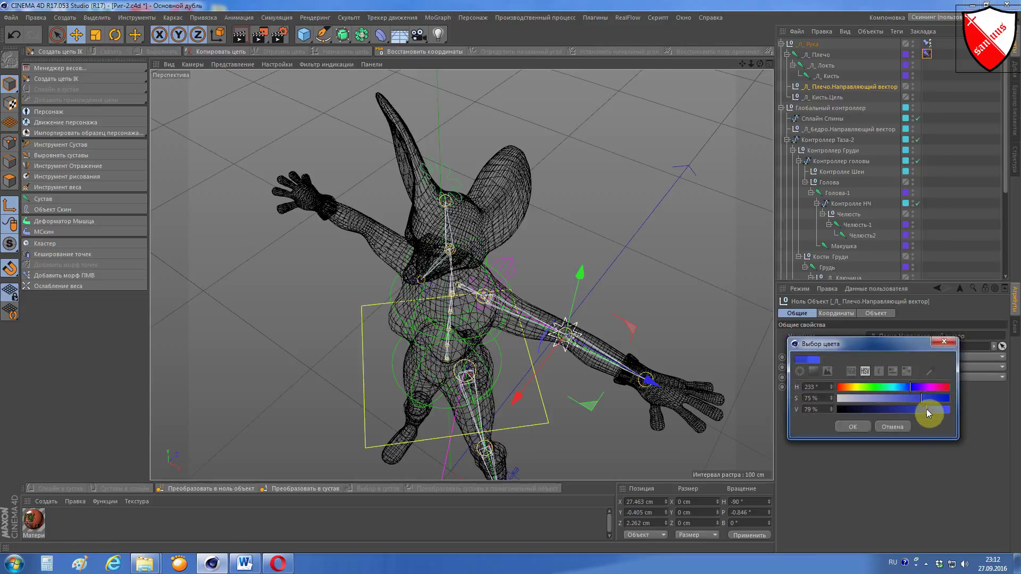
pyautogui.click(853, 426)
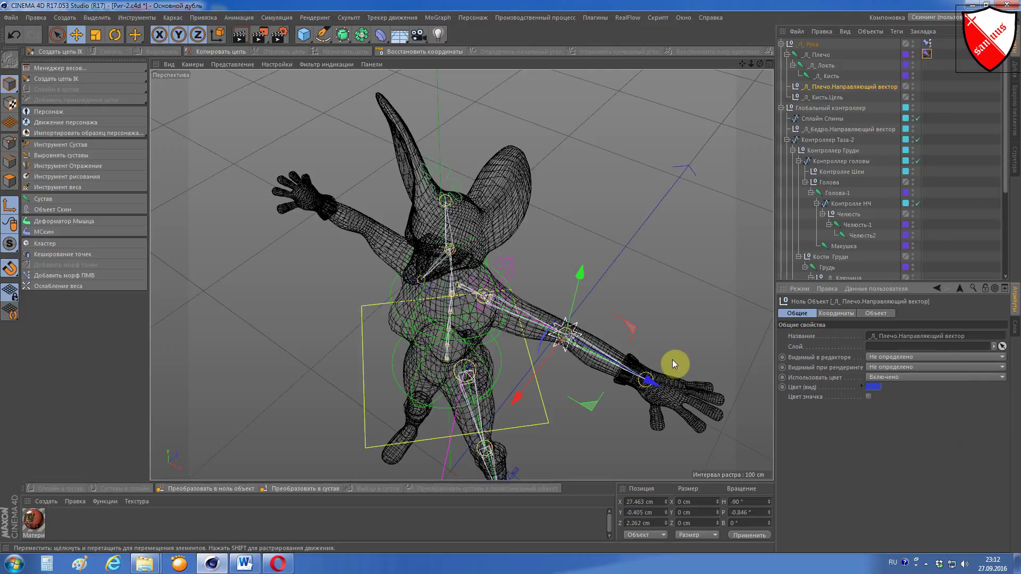
pyautogui.scroll(2, 672, 360)
pyautogui.scroll(2, 636, 369)
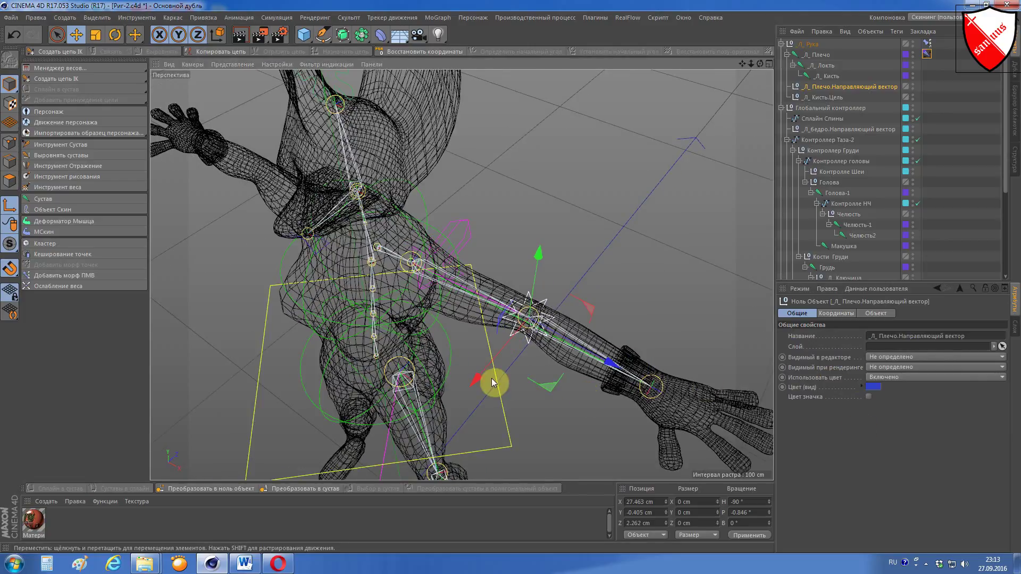
# Step: Move the star pole vector behind the elbow, then drag the wrist goal to test bending
pyautogui.moveTo(477, 377); pyautogui.dragTo(522, 351)
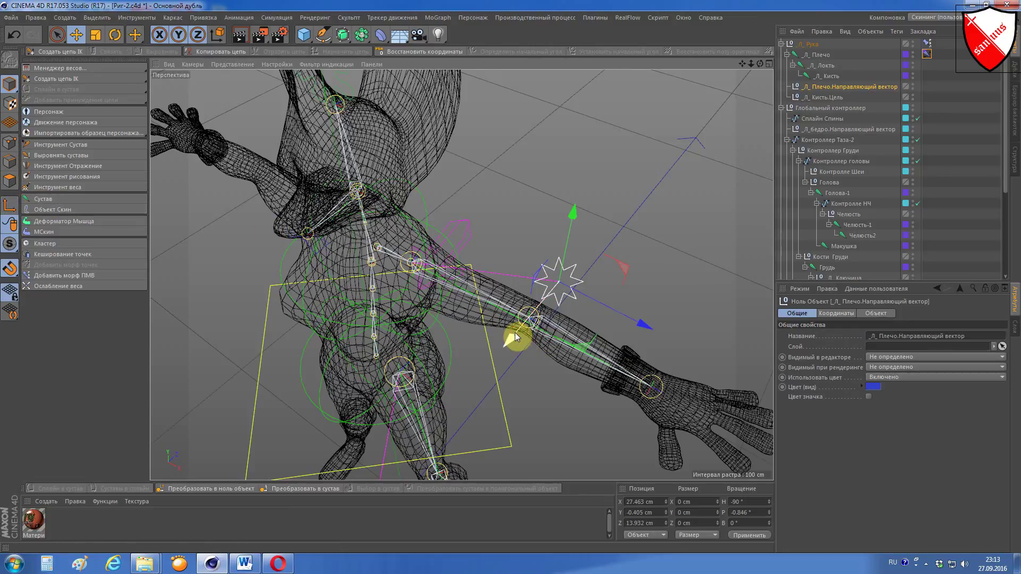
pyautogui.moveTo(510, 336); pyautogui.dragTo(508, 341)
pyautogui.click(652, 387)
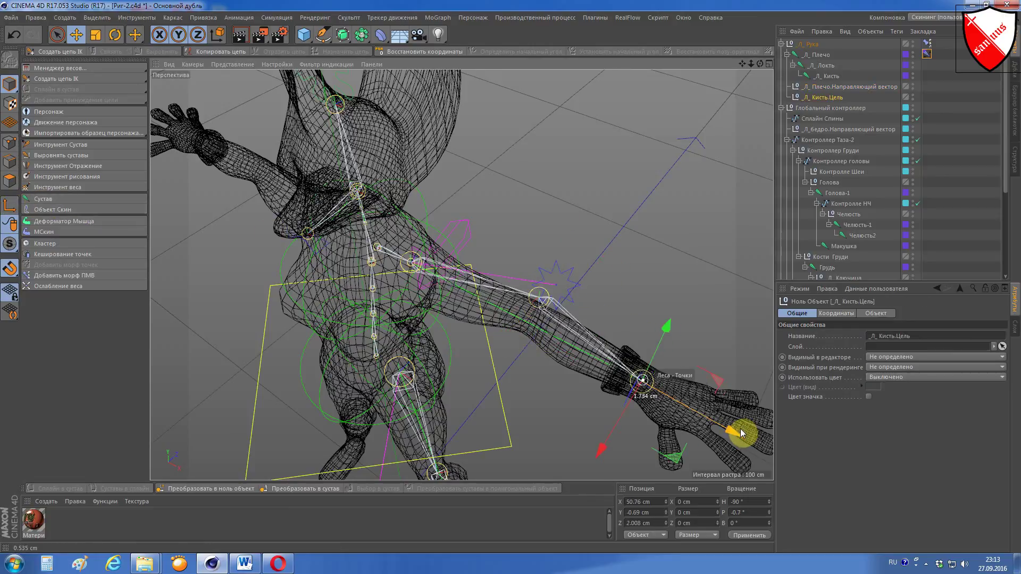
pyautogui.moveTo(736, 426)
pyautogui.mouseDown()
pyautogui.moveTo(694, 412)
pyautogui.moveTo(716, 427)
pyautogui.mouseUp()
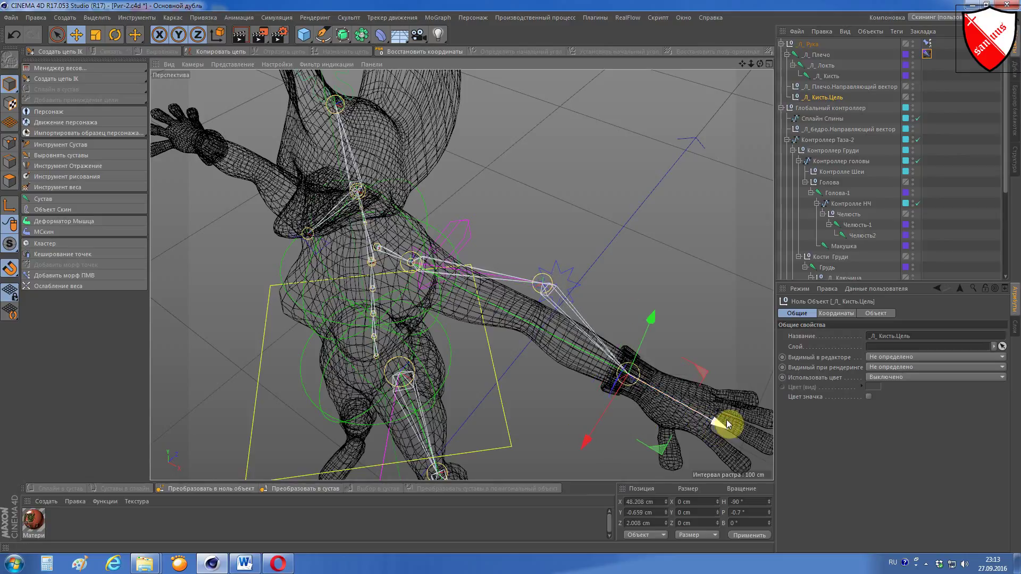
# Step: Undo the test move of the wrist goal and orbit to a front-side view
pyautogui.hotkey('ctrl', 'z')
pyautogui.hotkey('ctrl', 'z')
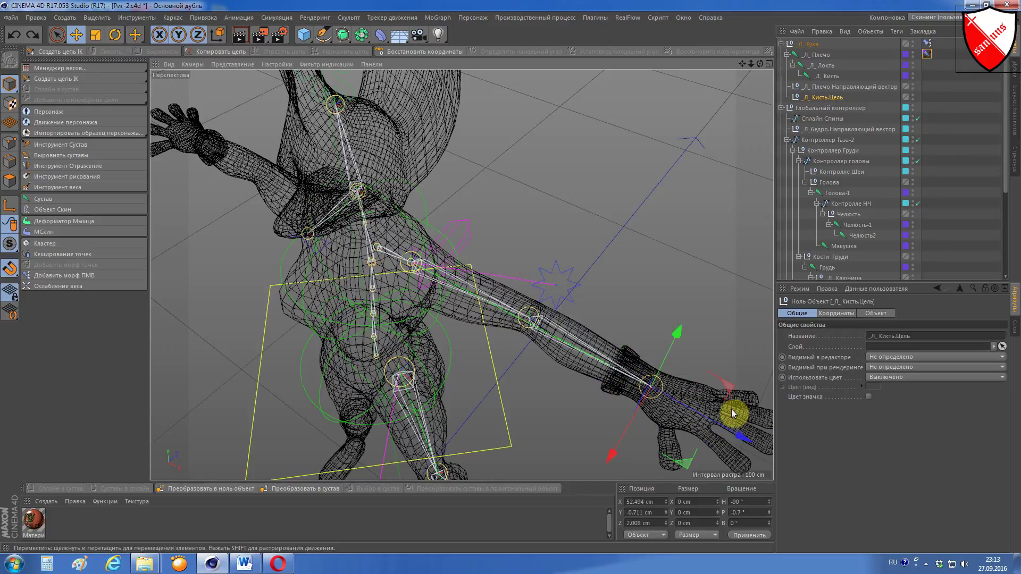
pyautogui.hotkey('ctrl', 'shift', 'z')
pyautogui.hotkey('ctrl', 'shift', 'z')
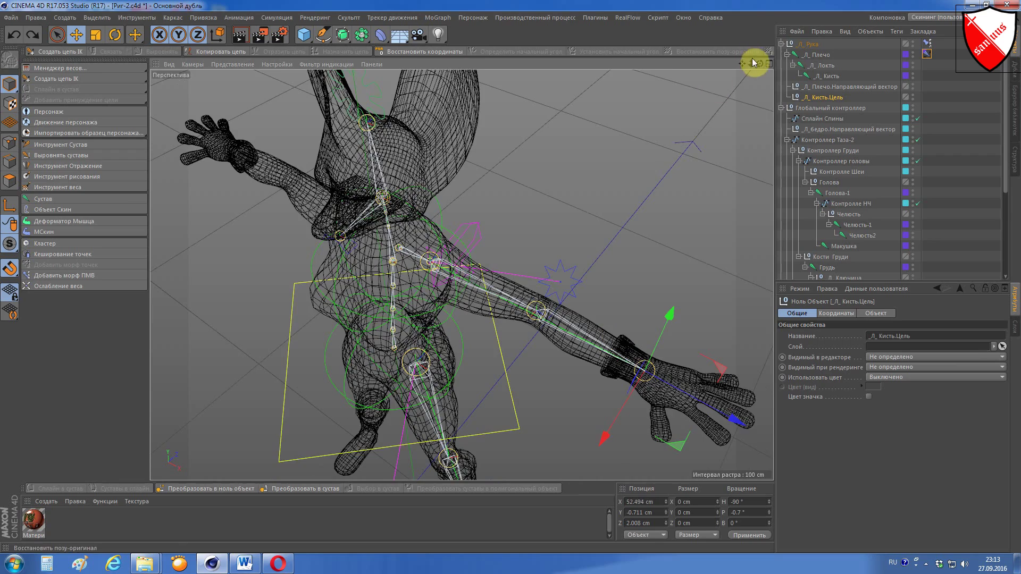
pyautogui.moveTo(760, 63)
pyautogui.mouseDown()
pyautogui.moveTo(760, 42)
pyautogui.moveTo(760, 63)
pyautogui.mouseUp()
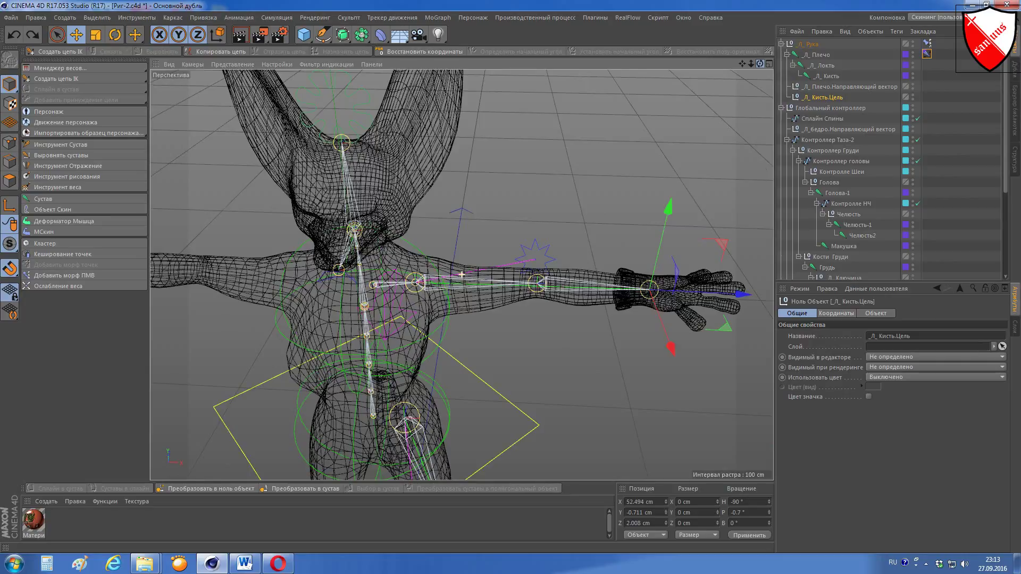
pyautogui.moveTo(760, 63); pyautogui.dragTo(760, 63)
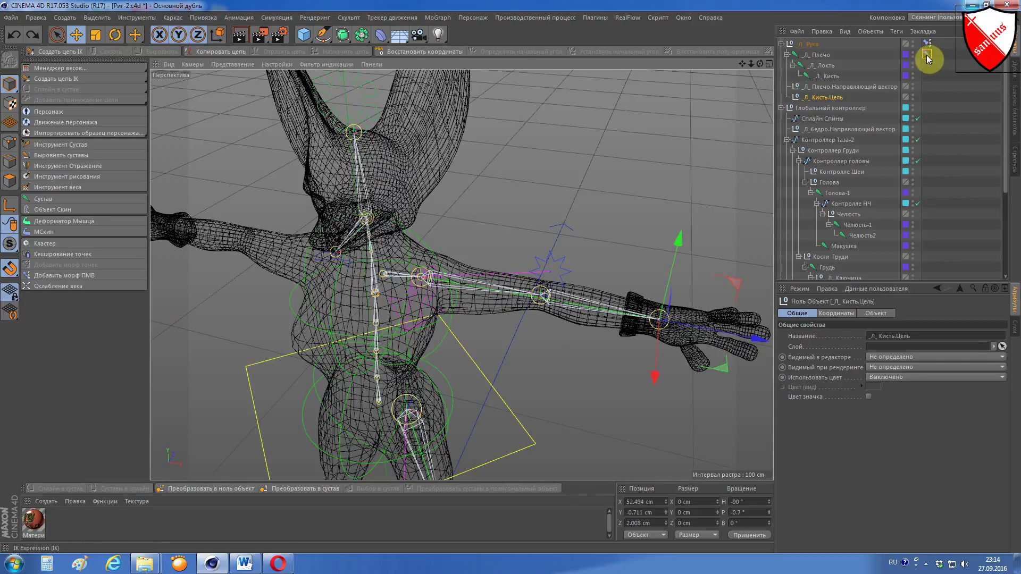
pyautogui.moveTo(927, 58); pyautogui.dragTo(927, 55)
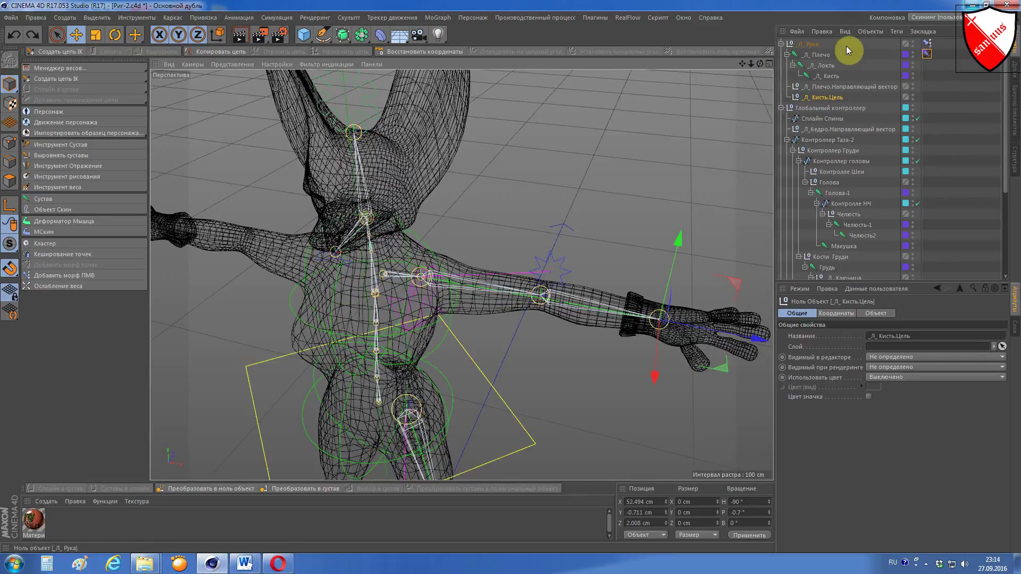
# Step: Set the shoulder IK tag's squash (Сжатие) to 20% and stretch (Растяжение) to 100%
pyautogui.click(927, 56)
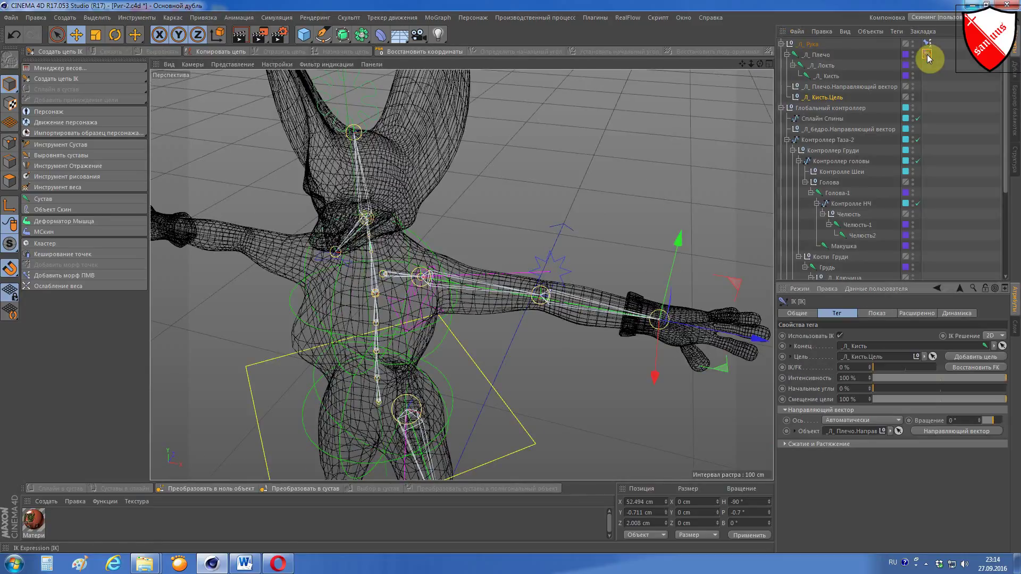
pyautogui.click(787, 444)
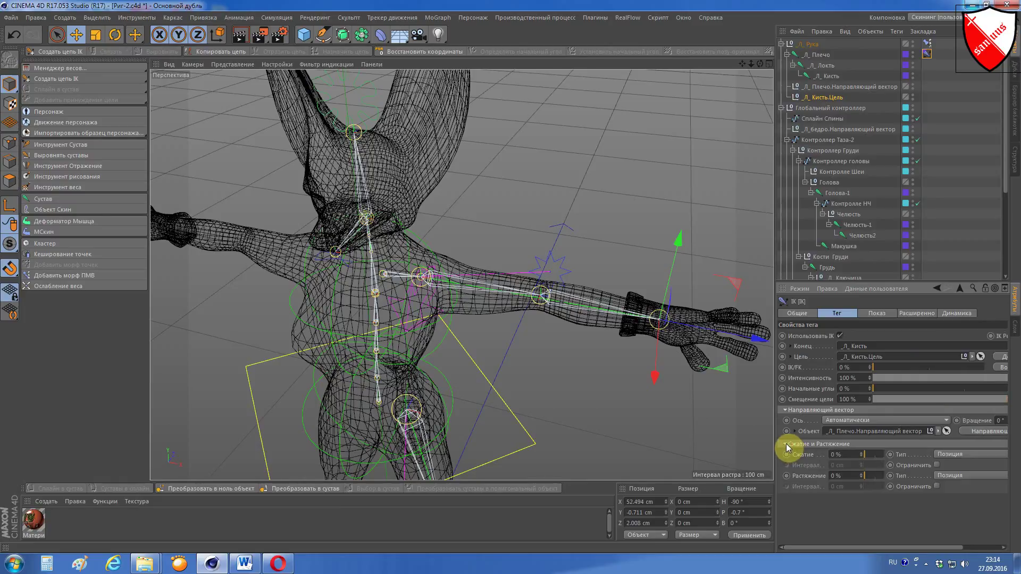
pyautogui.click(836, 455)
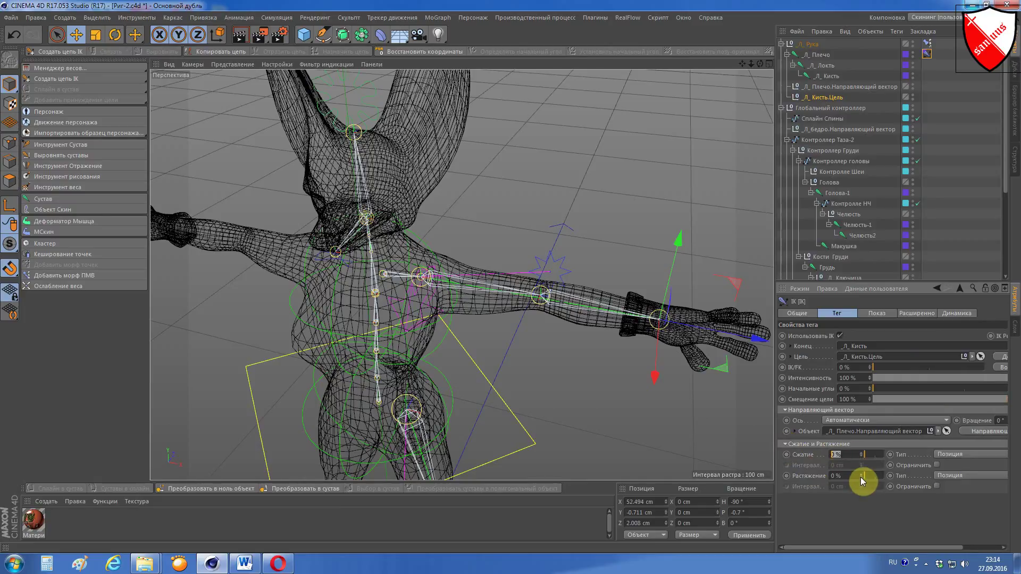
pyautogui.moveTo(861, 477); pyautogui.dragTo(877, 476)
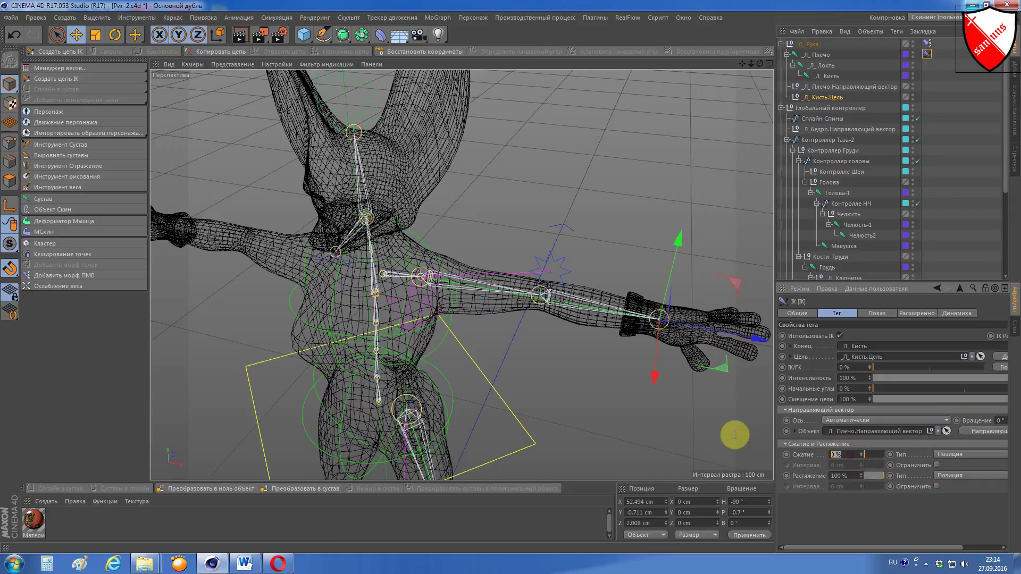
pyautogui.write('2')
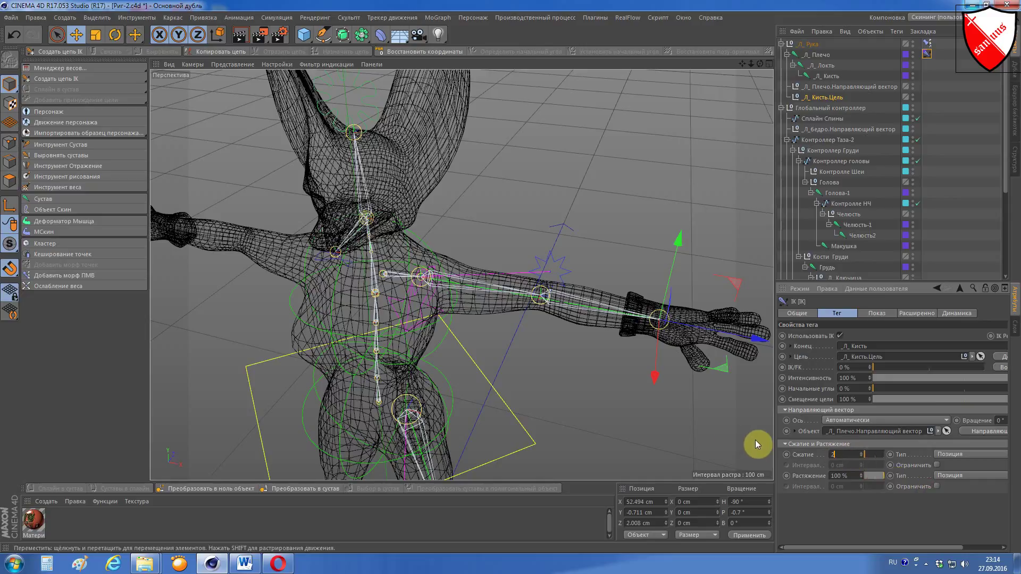
pyautogui.write('0')
pyautogui.press('Return')
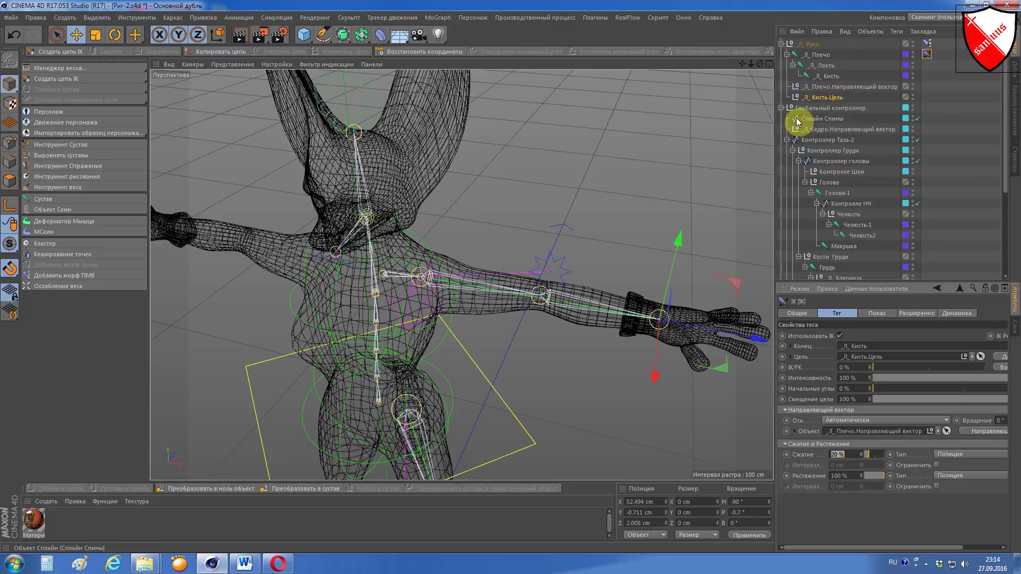
# Step: Parent _Л_Плечо.Направляющий вектор under Глобальный контроллер, then deselect it
pyautogui.click(858, 87)
pyautogui.moveTo(857, 91); pyautogui.dragTo(848, 116)
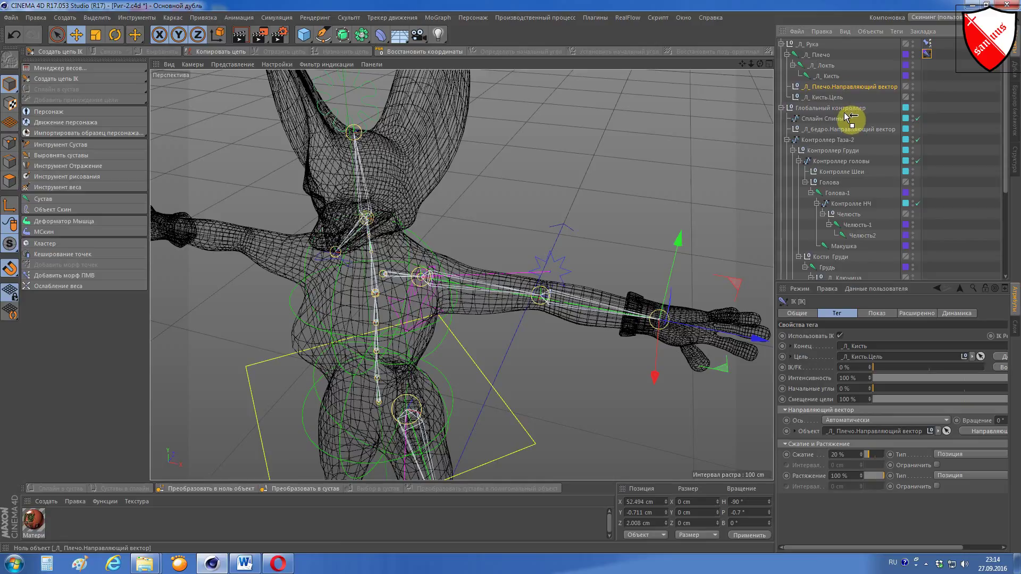
pyautogui.moveTo(849, 117); pyautogui.dragTo(845, 109)
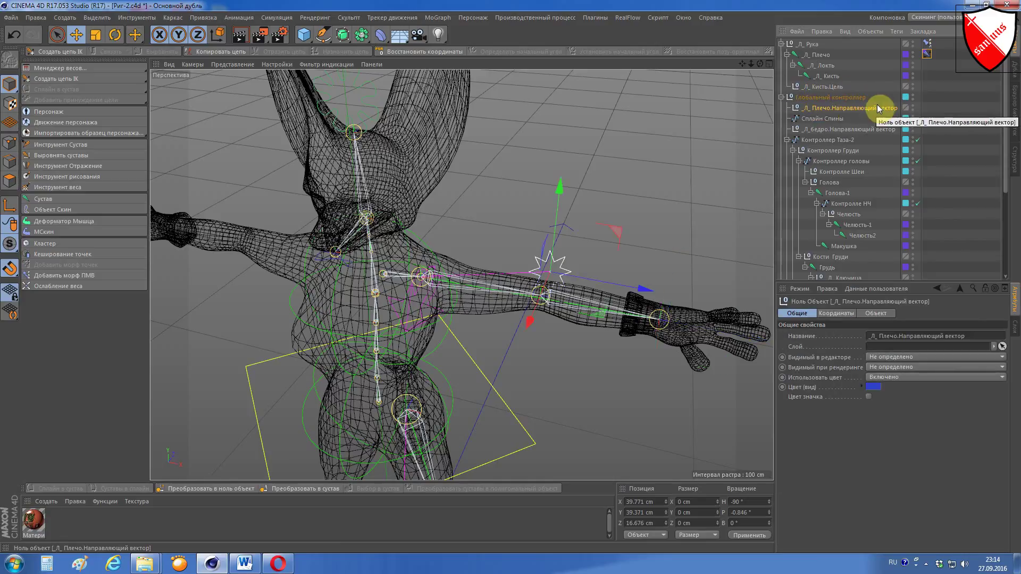
pyautogui.scroll(-3, 609, 363)
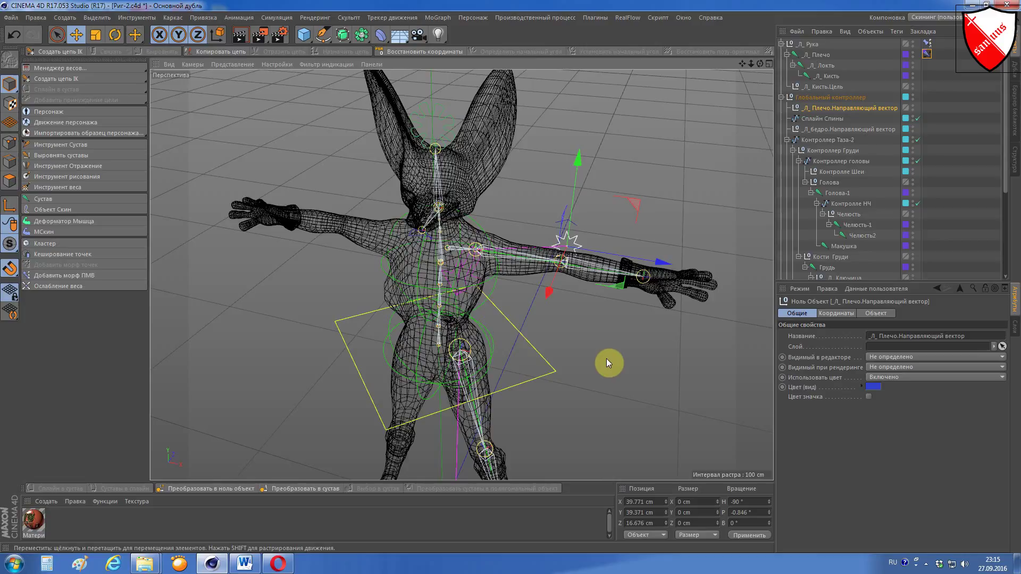
pyautogui.scroll(2, 606, 360)
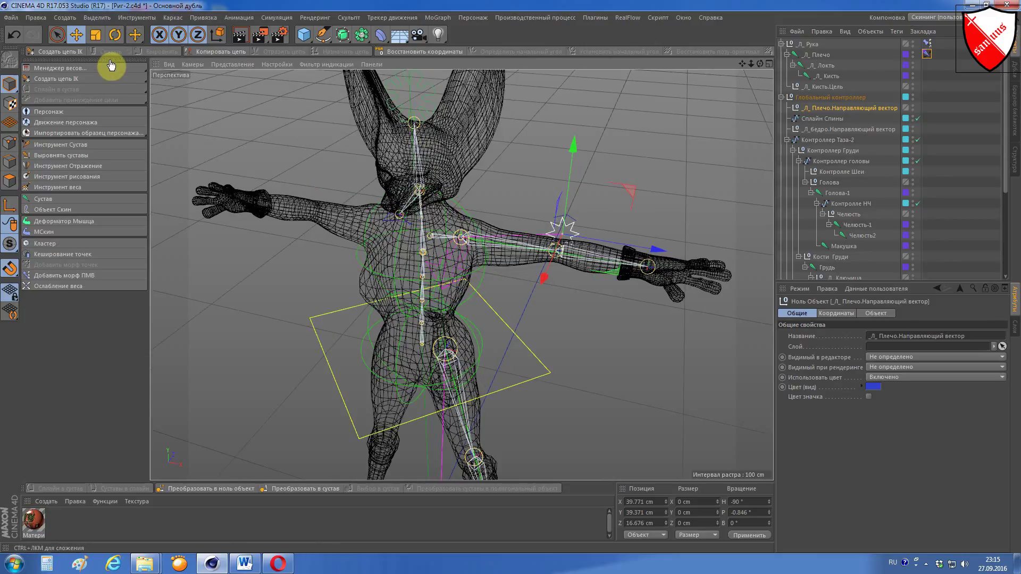
pyautogui.click(59, 19)
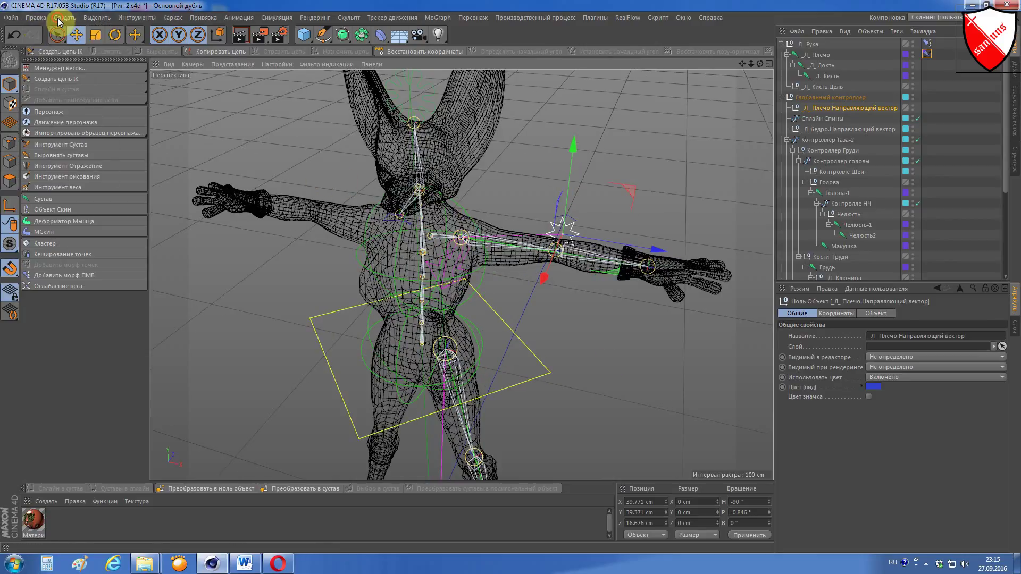
pyautogui.click(663, 155)
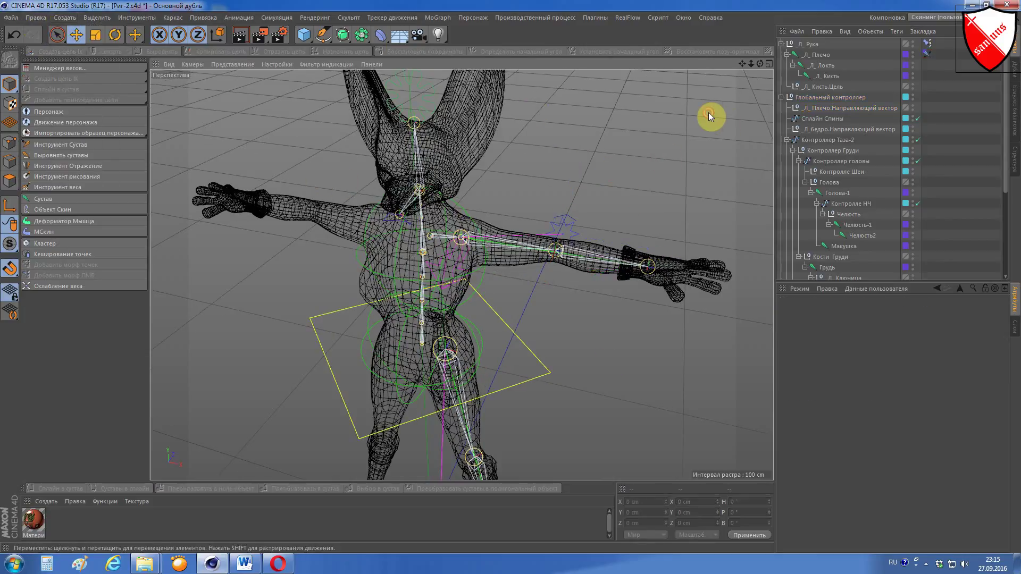
# Step: Create a new null object and move it up from the origin toward the arm
pyautogui.click(57, 18)
pyautogui.moveTo(67, 34)
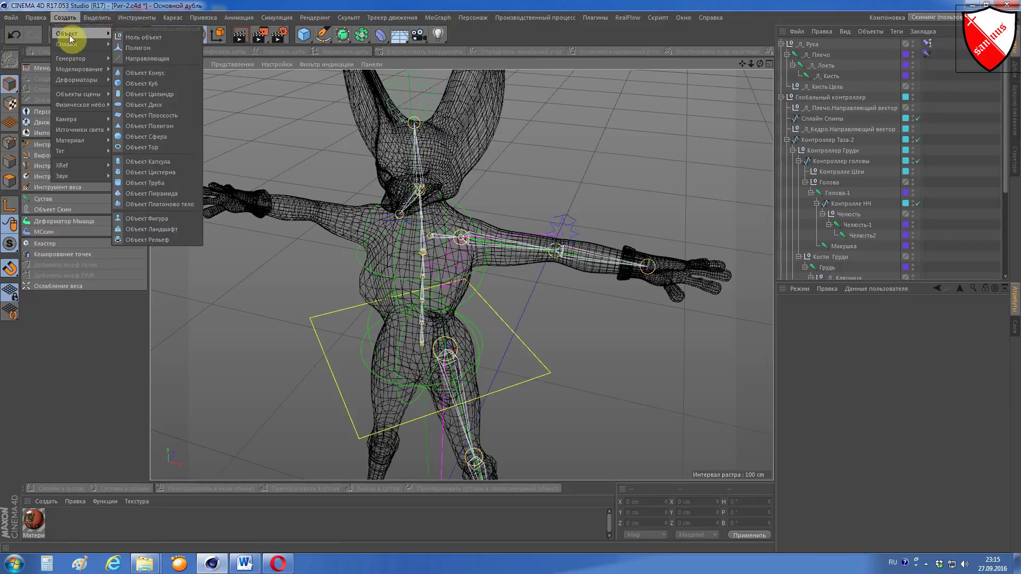
pyautogui.click(144, 38)
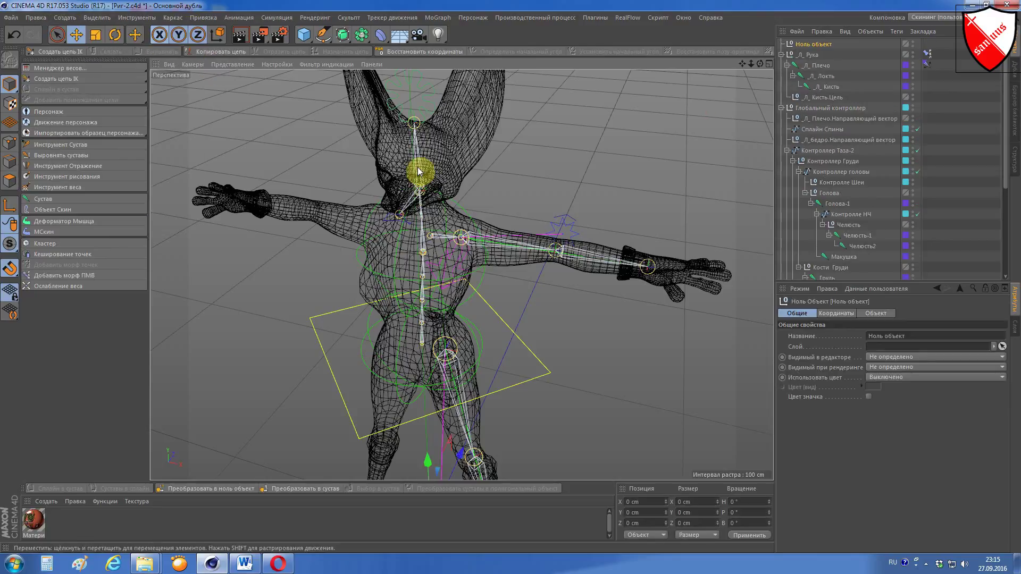
pyautogui.scroll(-5, 534, 326)
pyautogui.moveTo(521, 389); pyautogui.dragTo(582, 290)
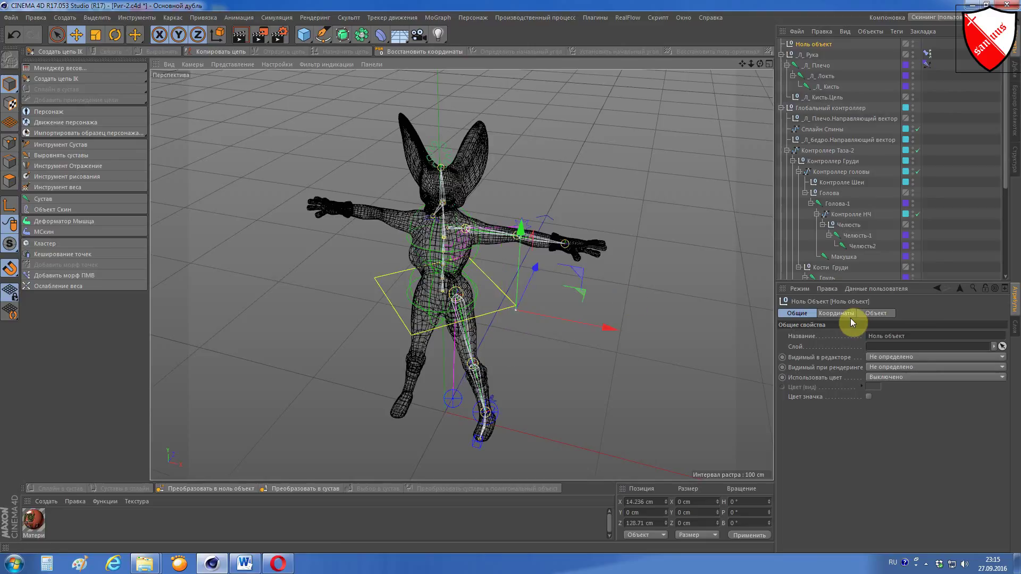
# Step: Display the new null as a Пирамида (pyramid) aligned to the XY plane
pyautogui.click(881, 317)
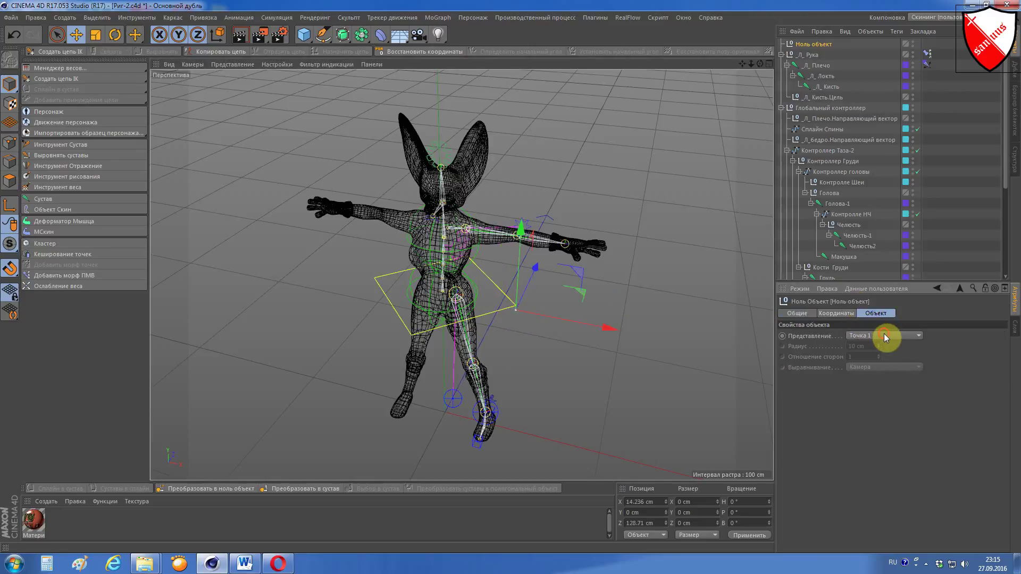
pyautogui.click(886, 336)
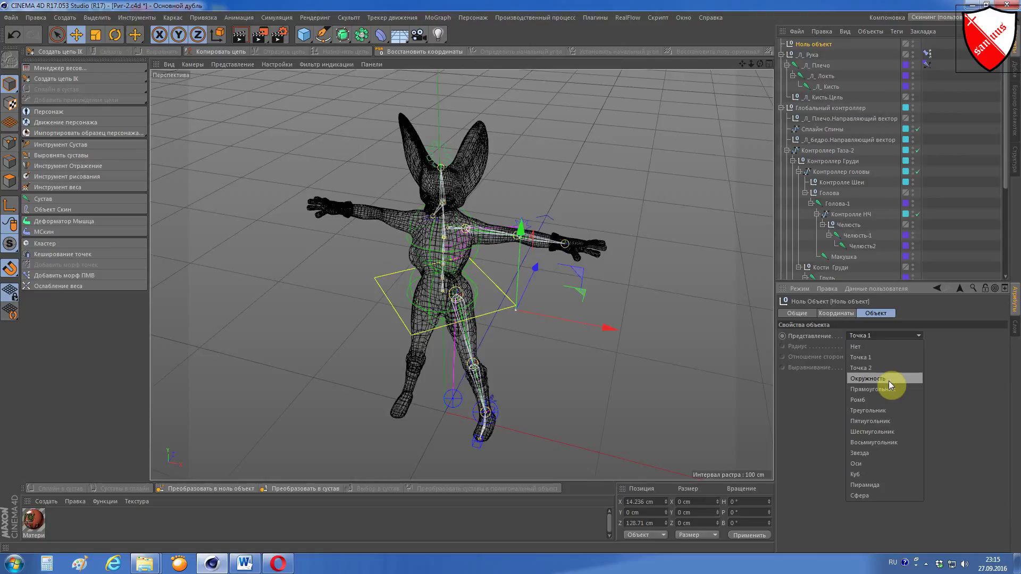
pyautogui.click(864, 484)
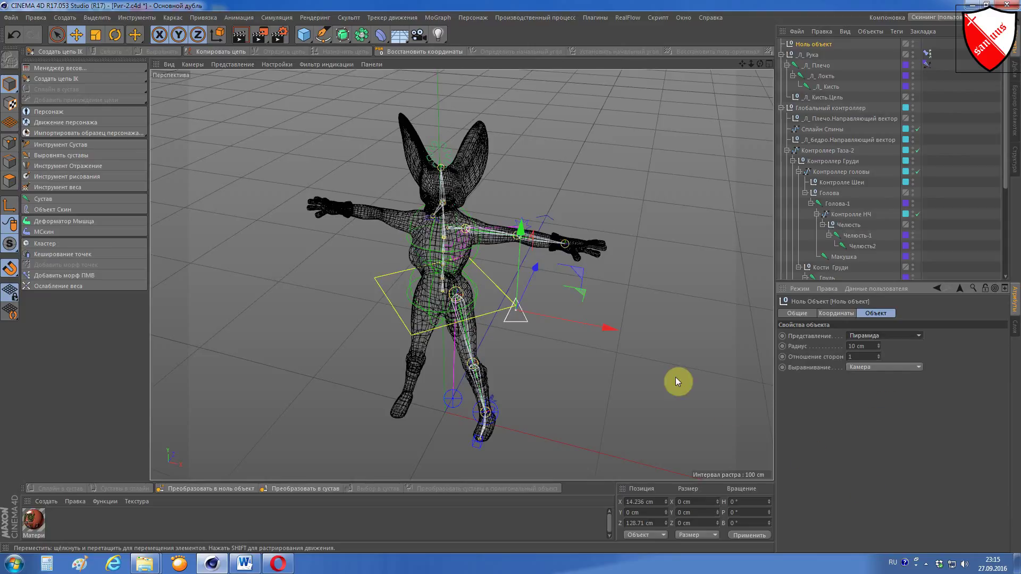
pyautogui.click(877, 368)
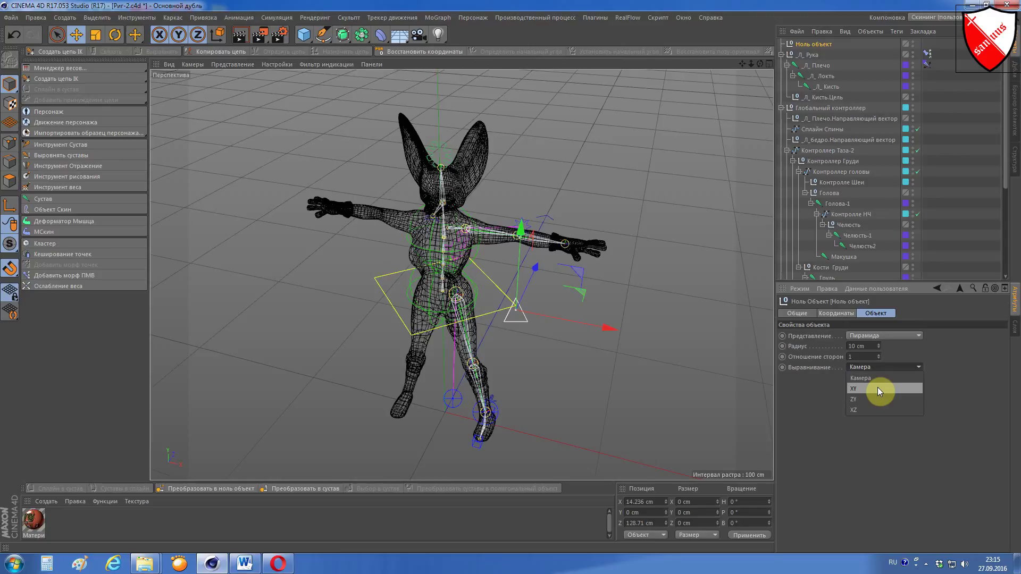
pyautogui.click(877, 387)
pyautogui.scroll(5, 592, 292)
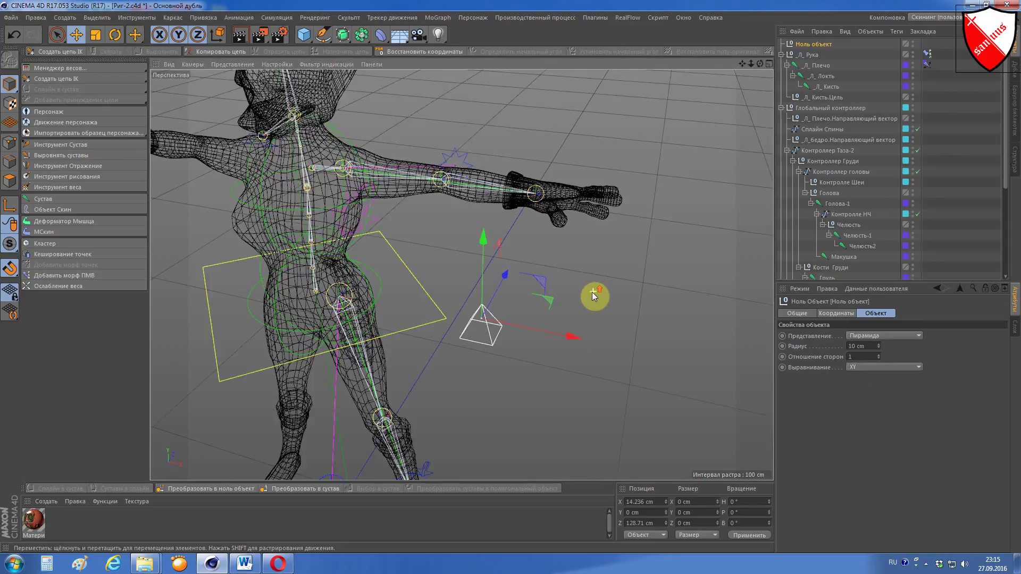
pyautogui.scroll(1, 593, 293)
pyautogui.scroll(2, 458, 171)
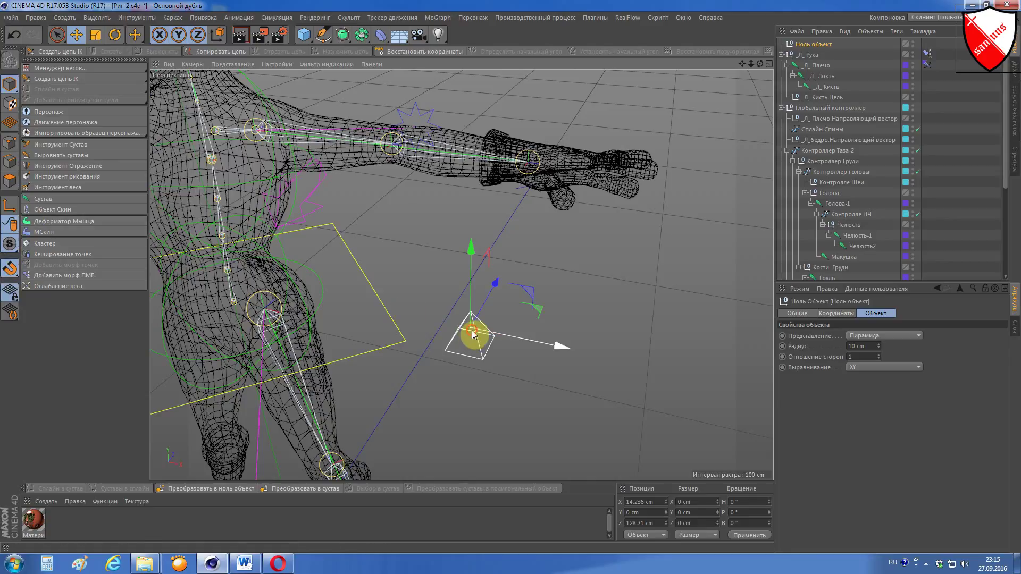
# Step: Move the pyramid null out to the hand and down onto the wrist in the front view
pyautogui.moveTo(473, 334)
pyautogui.mouseDown()
pyautogui.moveTo(508, 338)
pyautogui.moveTo(523, 158)
pyautogui.mouseUp()
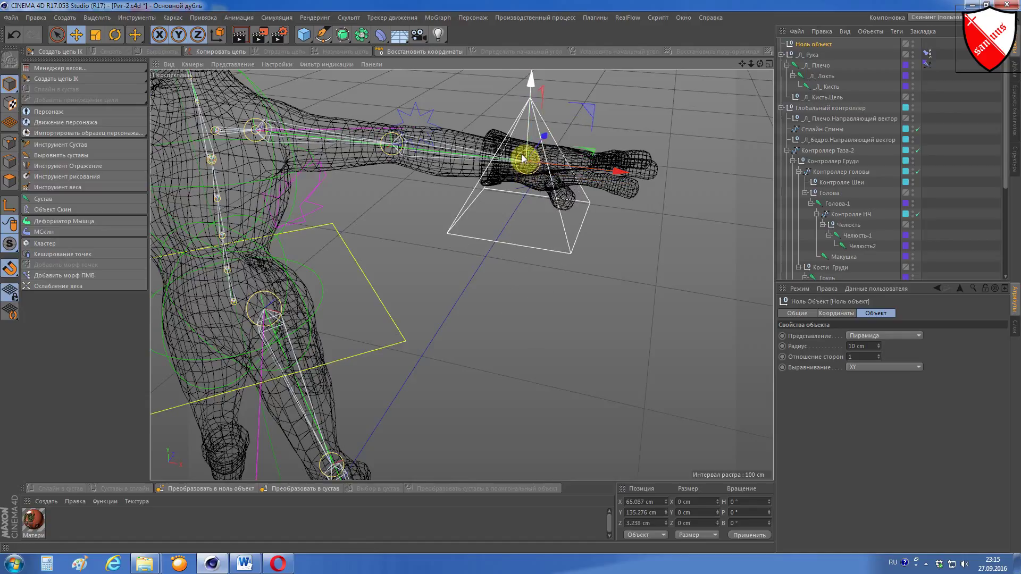
pyautogui.scroll(2, 523, 159)
pyautogui.scroll(2, 517, 179)
pyautogui.scroll(2, 512, 188)
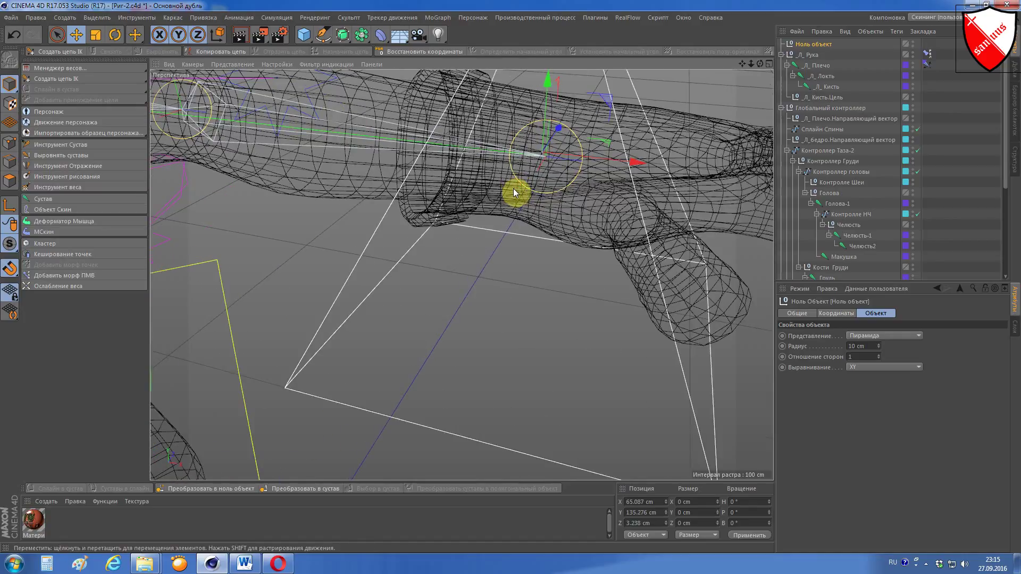
pyautogui.press('F4')
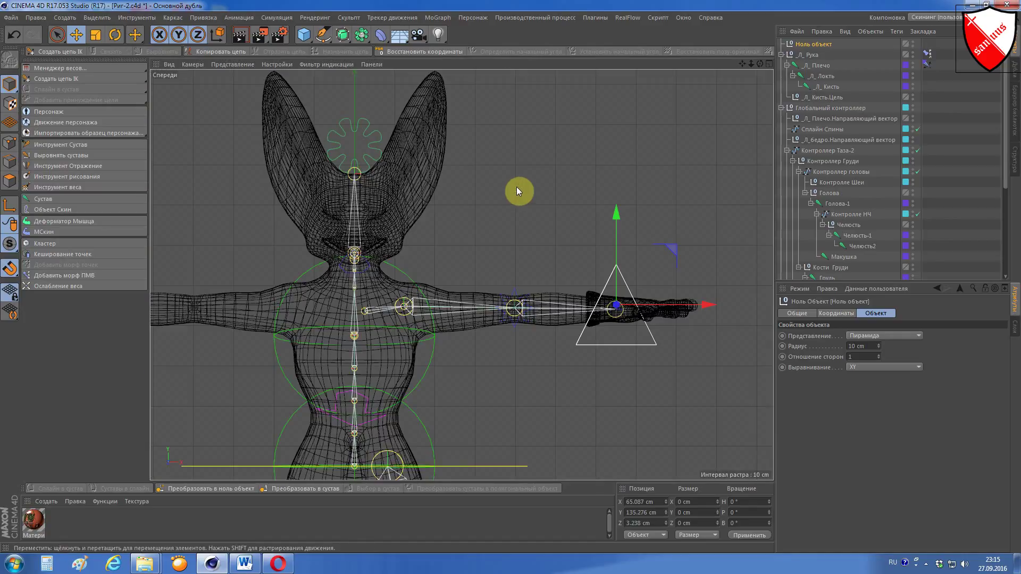
pyautogui.scroll(3, 632, 300)
pyautogui.scroll(2, 595, 358)
pyautogui.scroll(1, 565, 342)
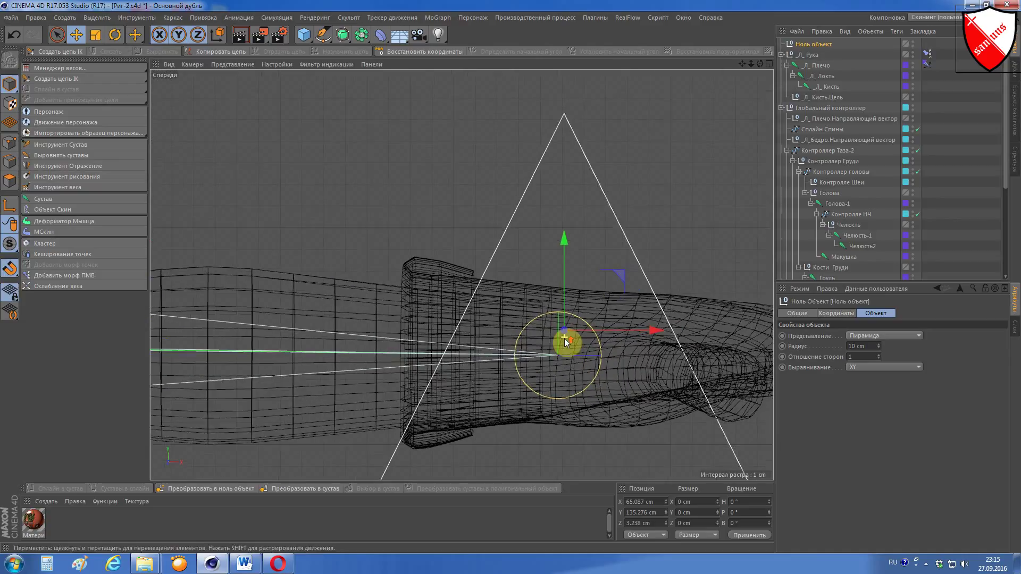
pyautogui.scroll(2, 618, 317)
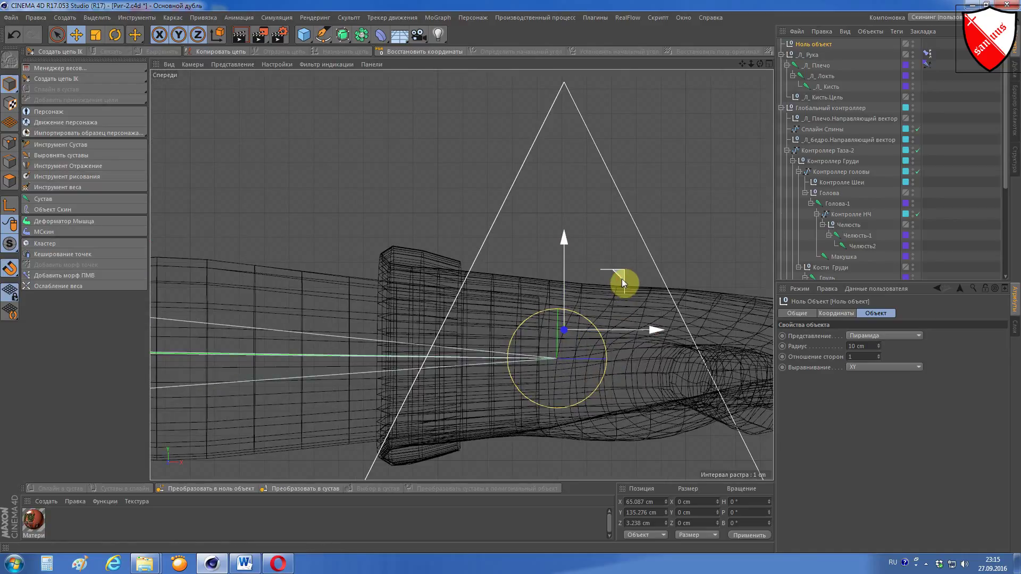
pyautogui.moveTo(621, 279)
pyautogui.mouseDown()
pyautogui.moveTo(589, 336)
pyautogui.moveTo(617, 309)
pyautogui.mouseUp()
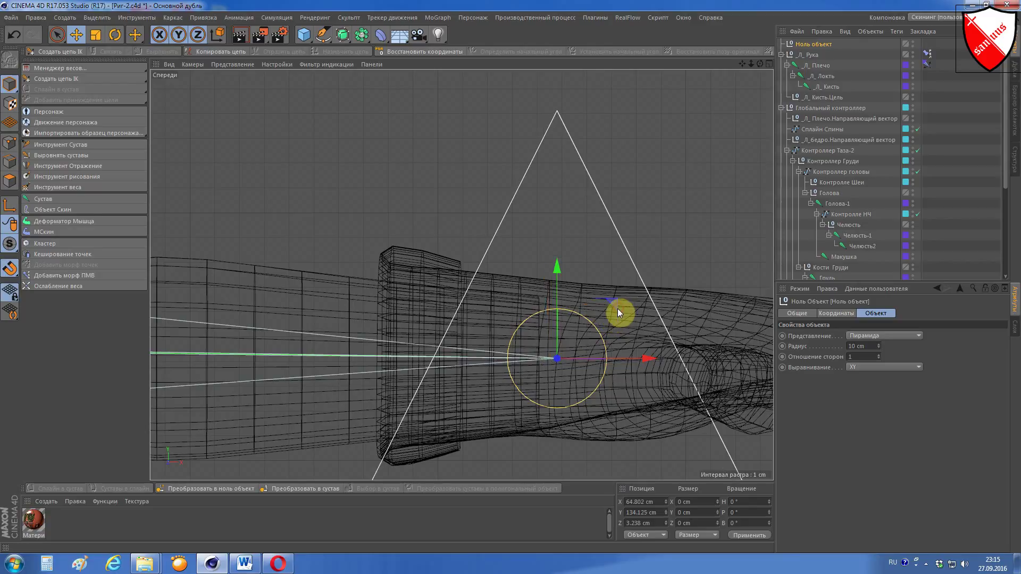
pyautogui.moveTo(612, 305); pyautogui.dragTo(612, 302)
# Step: Center the null on the wrist's depth in the top view (Z 5.904 cm)
pyautogui.press('F2')
pyautogui.scroll(5, 637, 306)
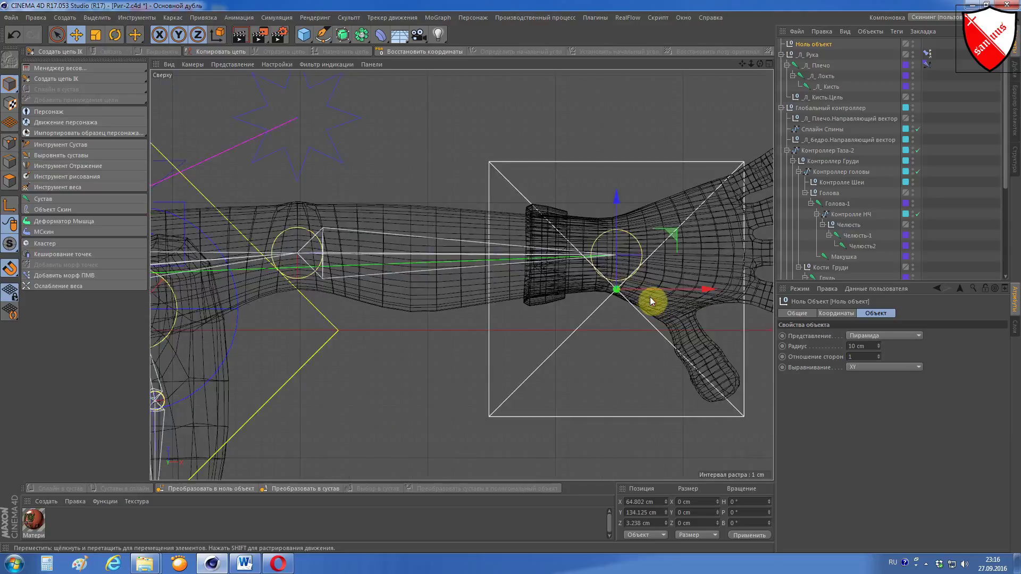
pyautogui.scroll(5, 652, 296)
pyautogui.moveTo(595, 198); pyautogui.dragTo(600, 141)
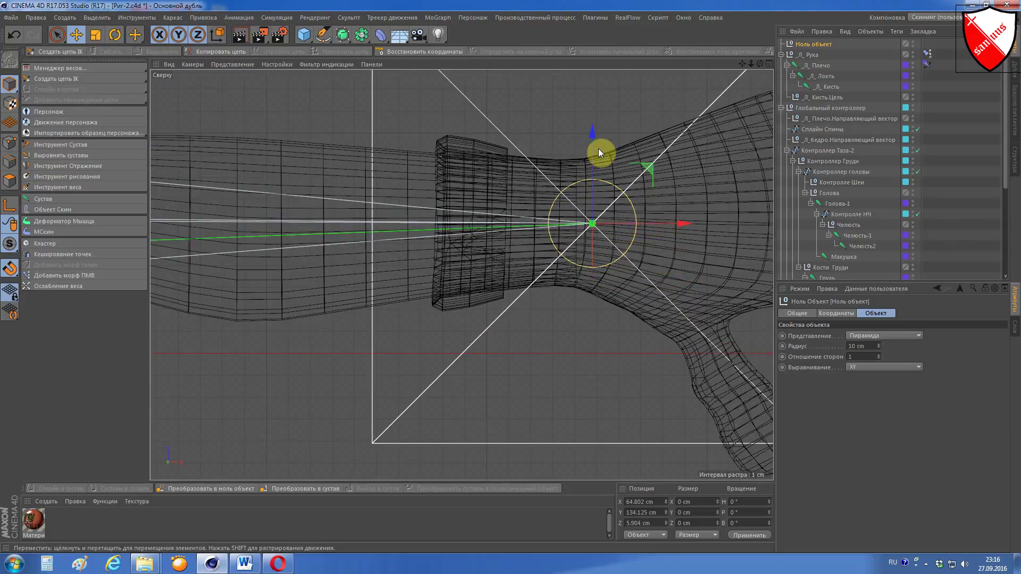
pyautogui.scroll(-10, 595, 158)
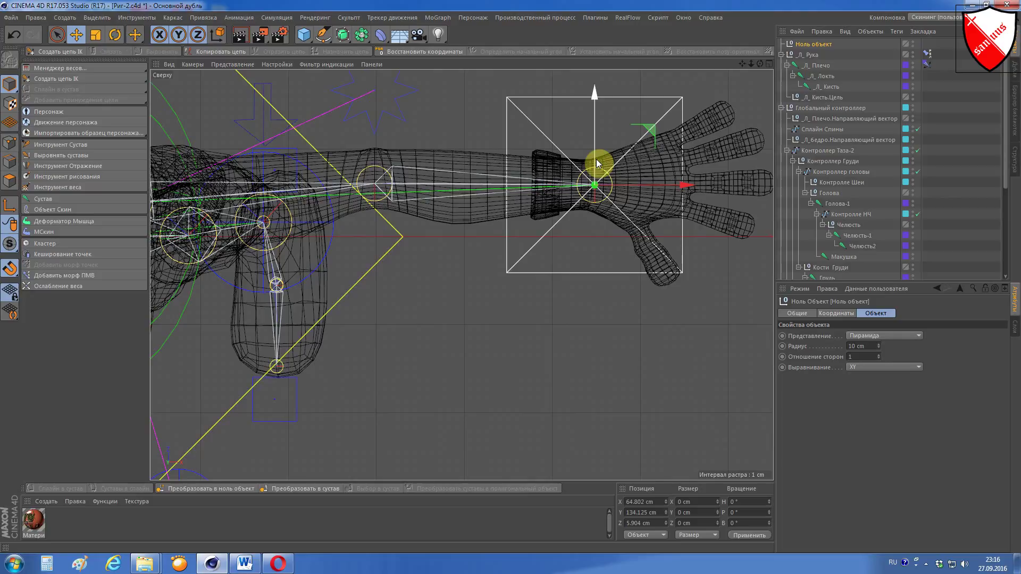
pyautogui.press('F1')
pyautogui.scroll(-3, 596, 160)
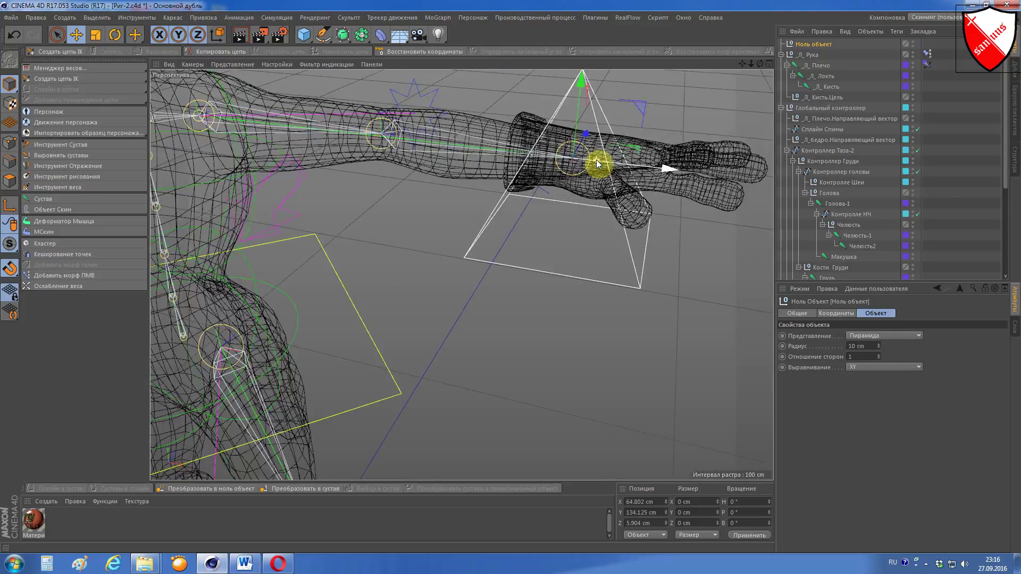
pyautogui.scroll(-2, 595, 159)
pyautogui.scroll(-2, 597, 163)
# Step: Reduce the wrist null's display radius to 6 cm
pyautogui.moveTo(878, 338); pyautogui.dragTo(878, 346)
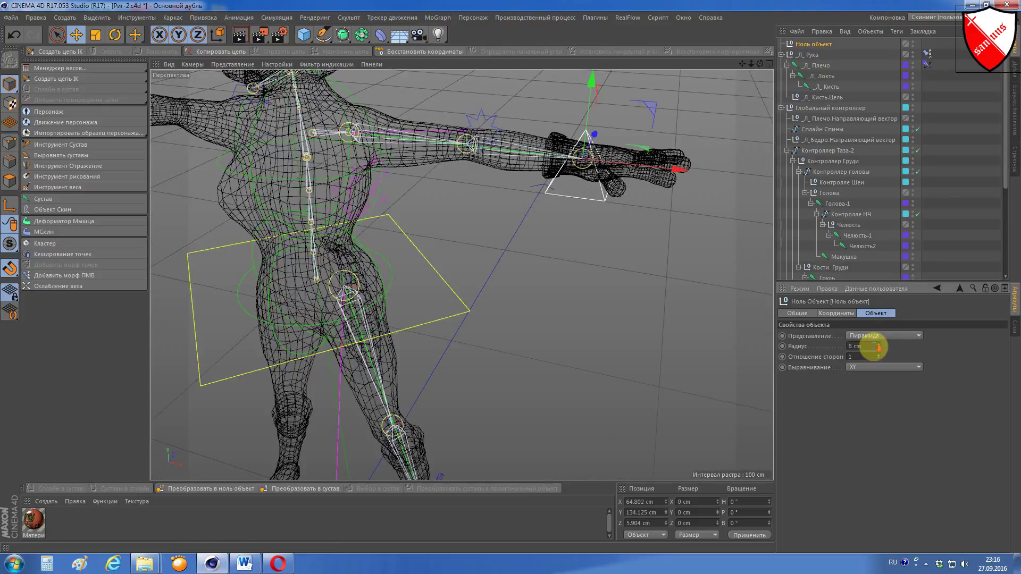
pyautogui.keyDown('alt'); pyautogui.moveTo(627, 224); pyautogui.dragTo(663, 193); pyautogui.keyUp('alt')
pyautogui.scroll(2, 581, 280)
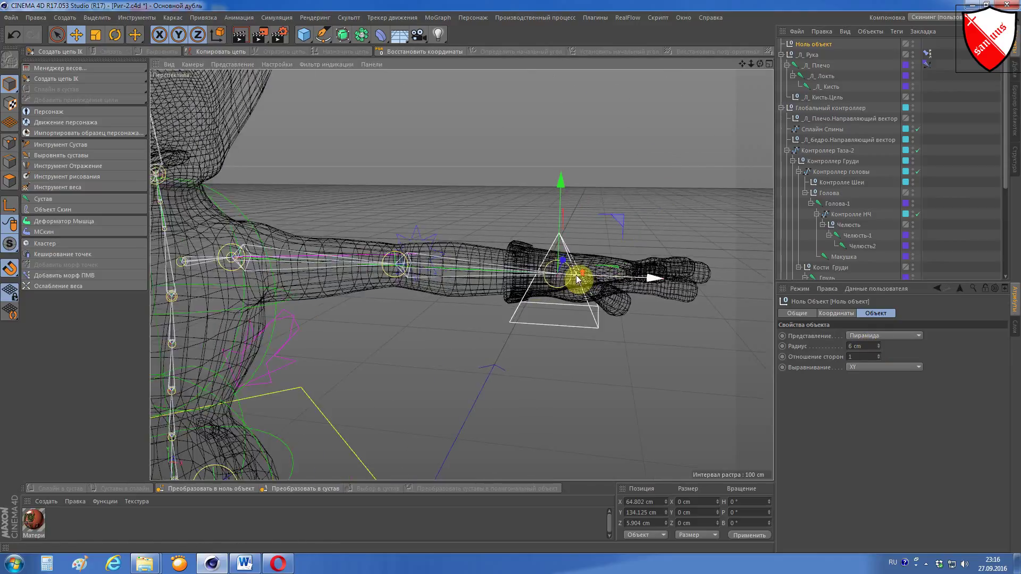
pyautogui.scroll(2, 581, 275)
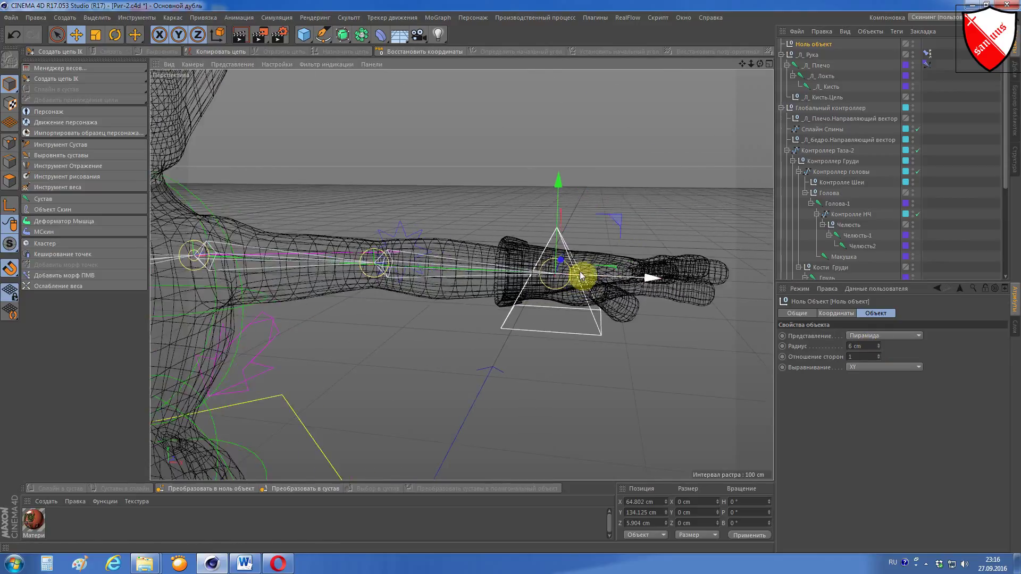
# Step: Display the wrist null as a cube with a custom blue colour (H 239°, S 75%, V 81%)
pyautogui.click(914, 336)
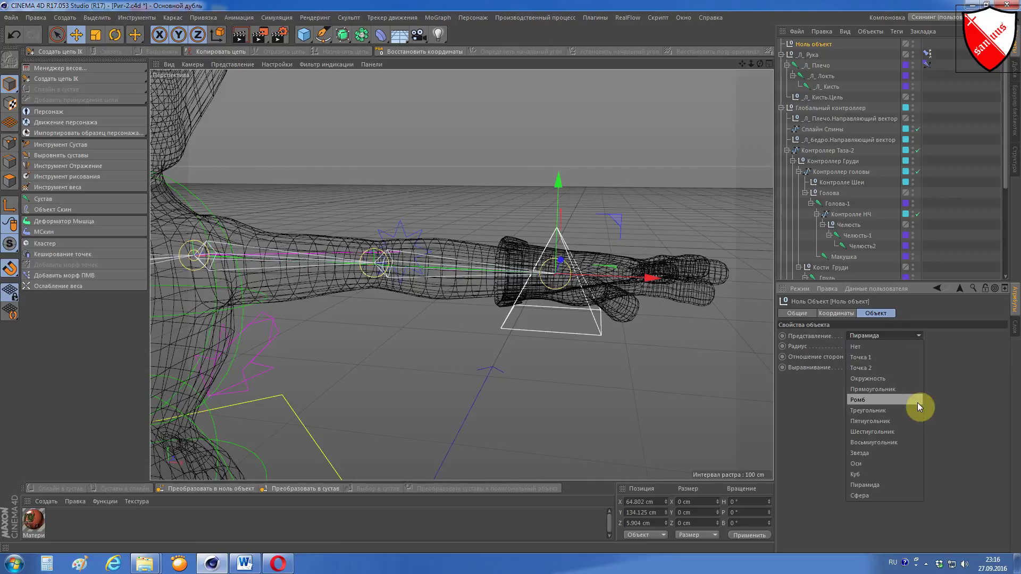
pyautogui.click(904, 471)
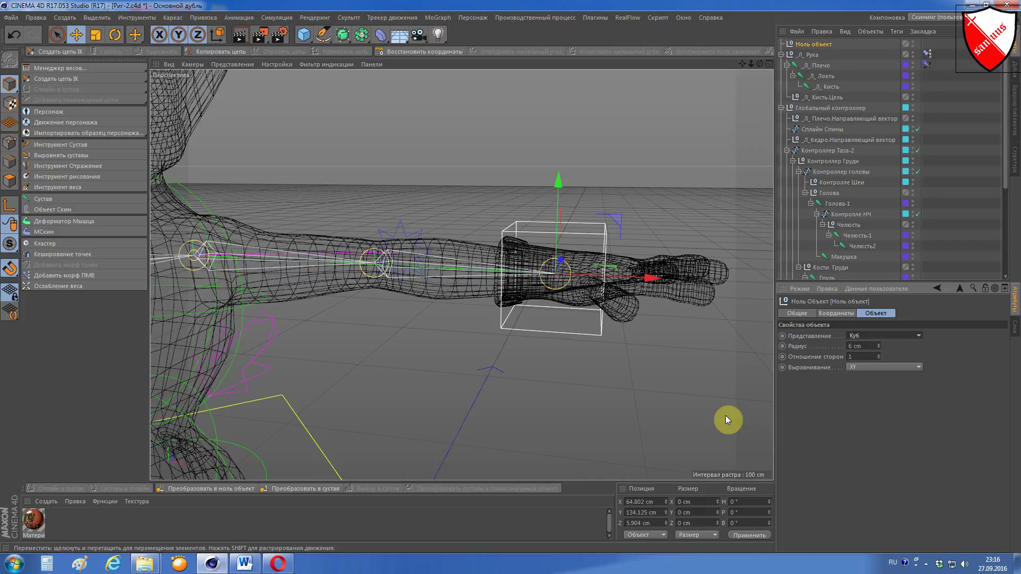
pyautogui.click(801, 312)
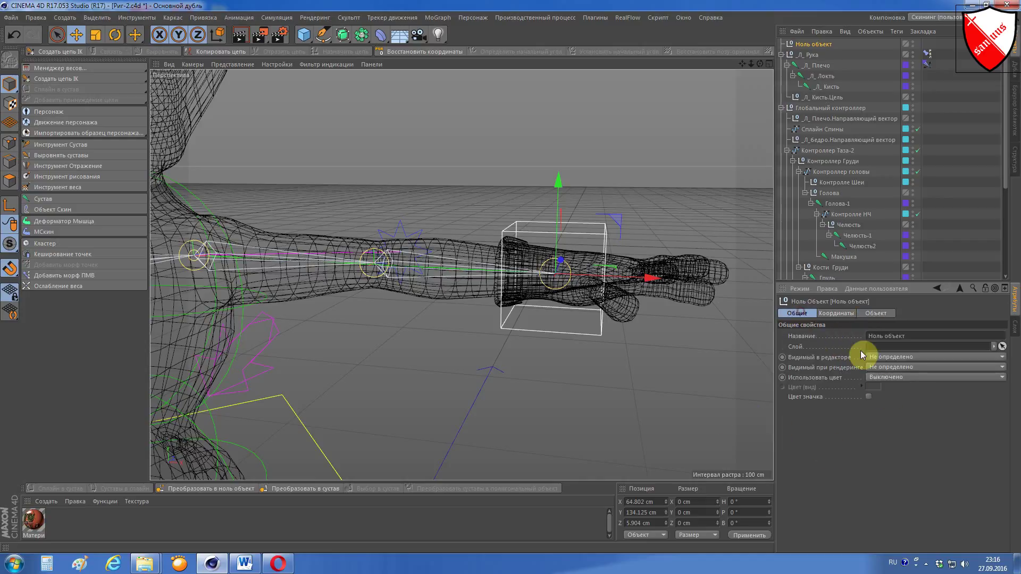
pyautogui.click(883, 381)
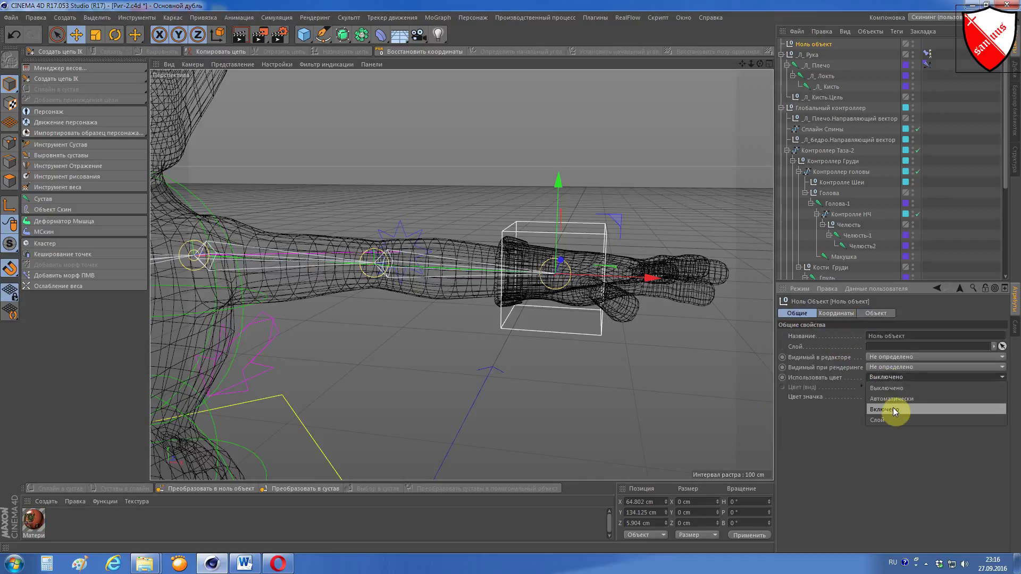
pyautogui.click(892, 408)
pyautogui.click(872, 390)
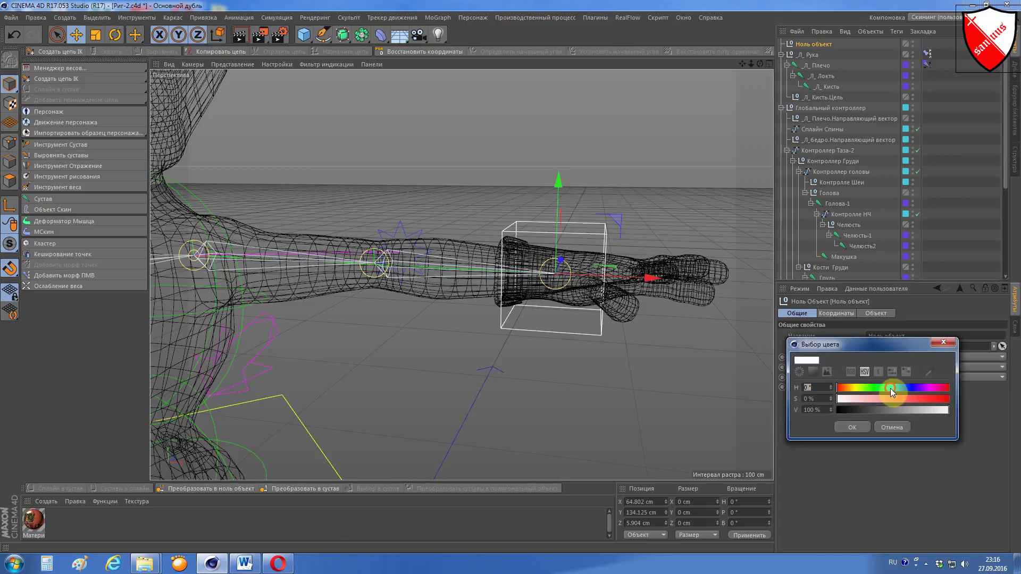
pyautogui.click(912, 391)
pyautogui.click(921, 400)
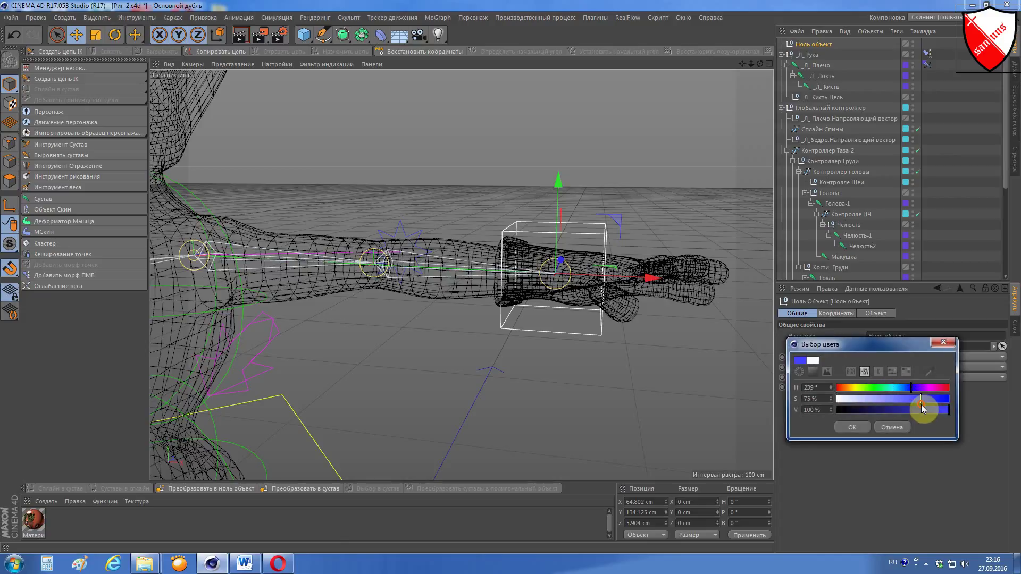
pyautogui.click(921, 410)
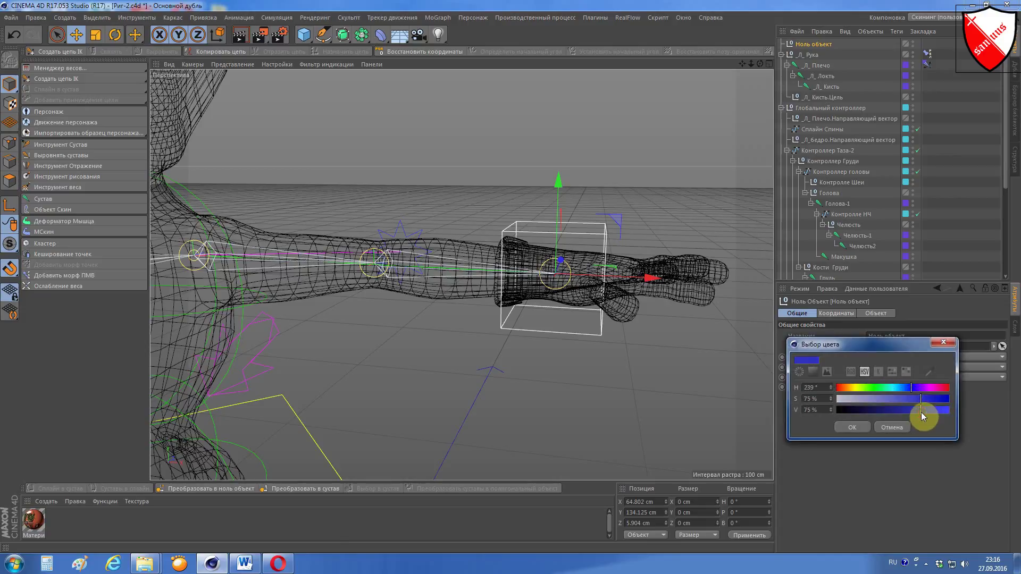
pyautogui.click(852, 427)
pyautogui.click(691, 379)
pyautogui.moveTo(689, 381)
pyautogui.keyDown('alt'); pyautogui.mouseDown()
pyautogui.moveTo(640, 372)
pyautogui.moveTo(636, 352)
pyautogui.mouseUp(); pyautogui.keyUp('alt')
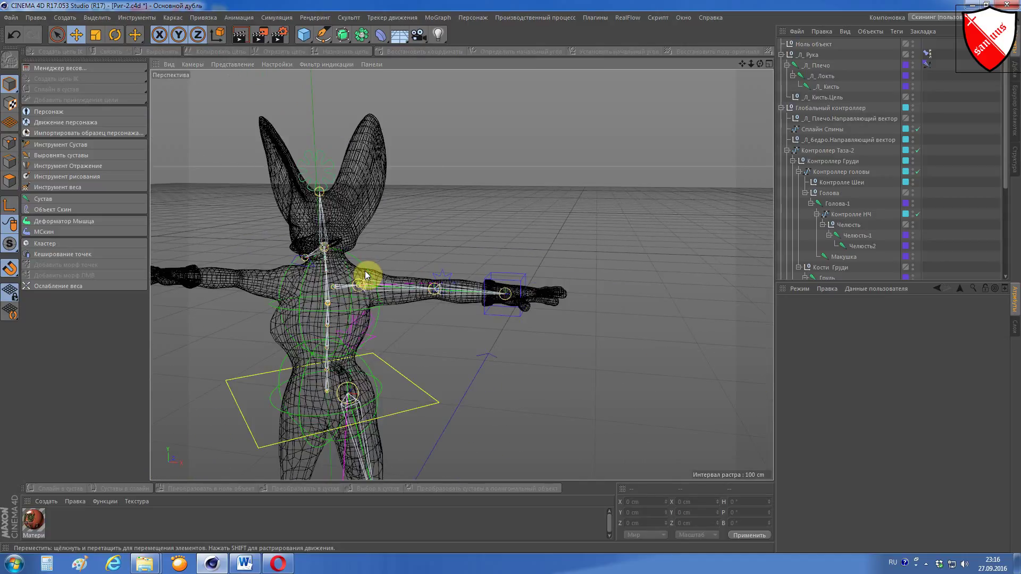
# Step: Rename the blue wrist null to _Л_Контроллер руки
pyautogui.keyDown('alt'); pyautogui.moveTo(365, 269); pyautogui.dragTo(351, 271); pyautogui.keyUp('alt')
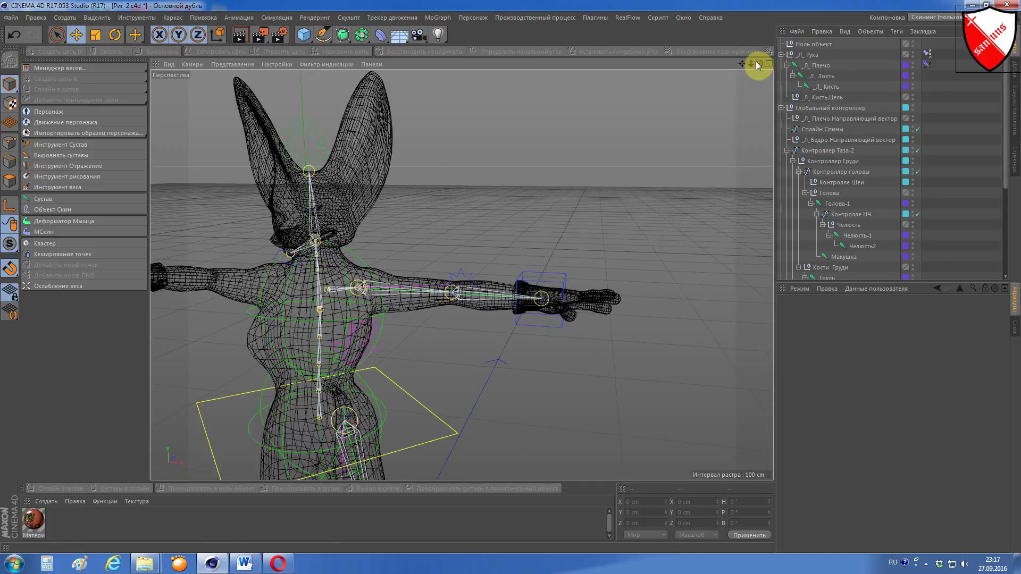
pyautogui.moveTo(759, 64)
pyautogui.mouseDown()
pyautogui.moveTo(691, 106)
pyautogui.moveTo(745, 92)
pyautogui.mouseUp()
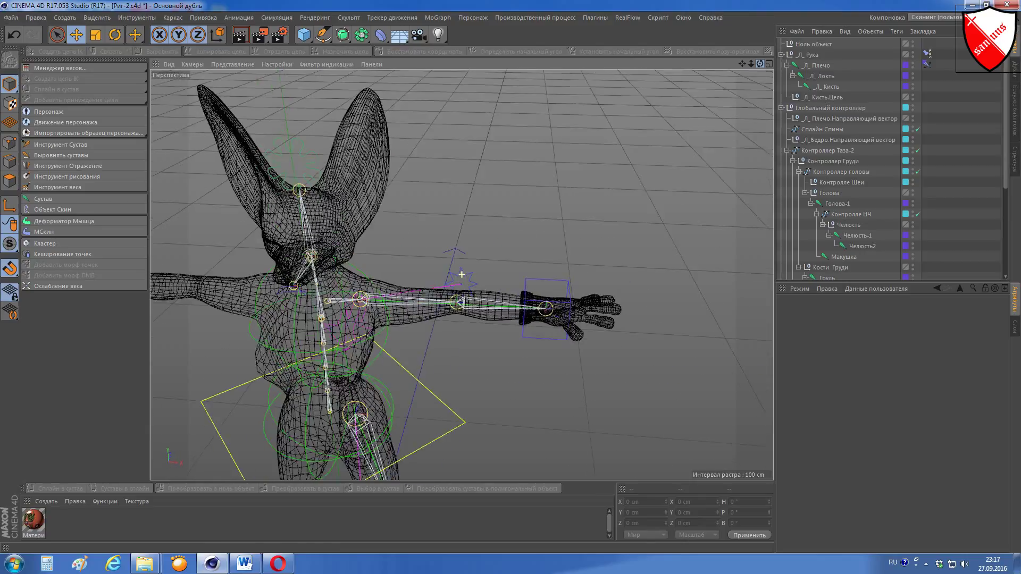
pyautogui.doubleClick(815, 44)
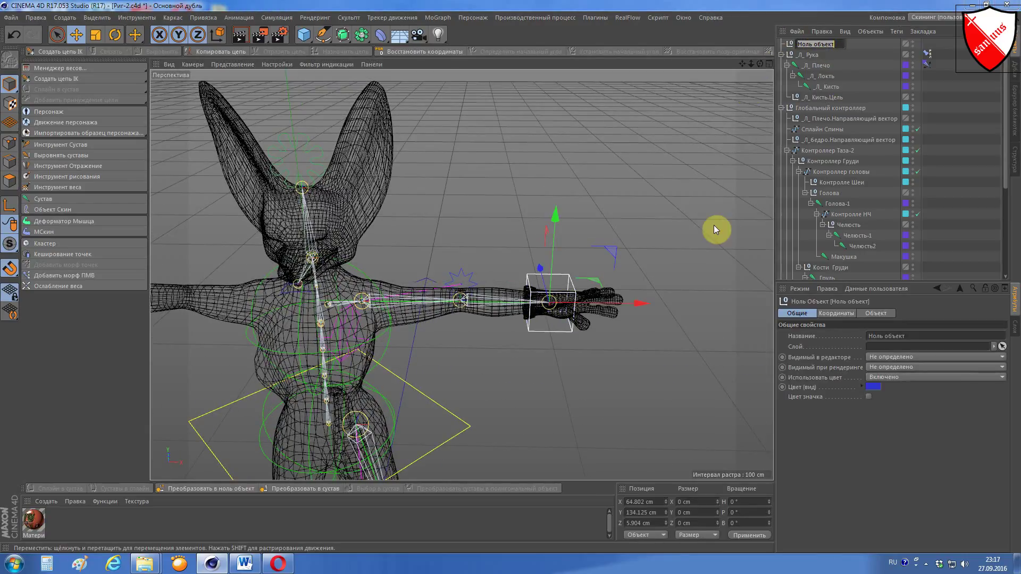
pyautogui.press('BackSpace')
pyautogui.write('_Л_К')
pyautogui.write('онтроллер руки')
pyautogui.press('Return')
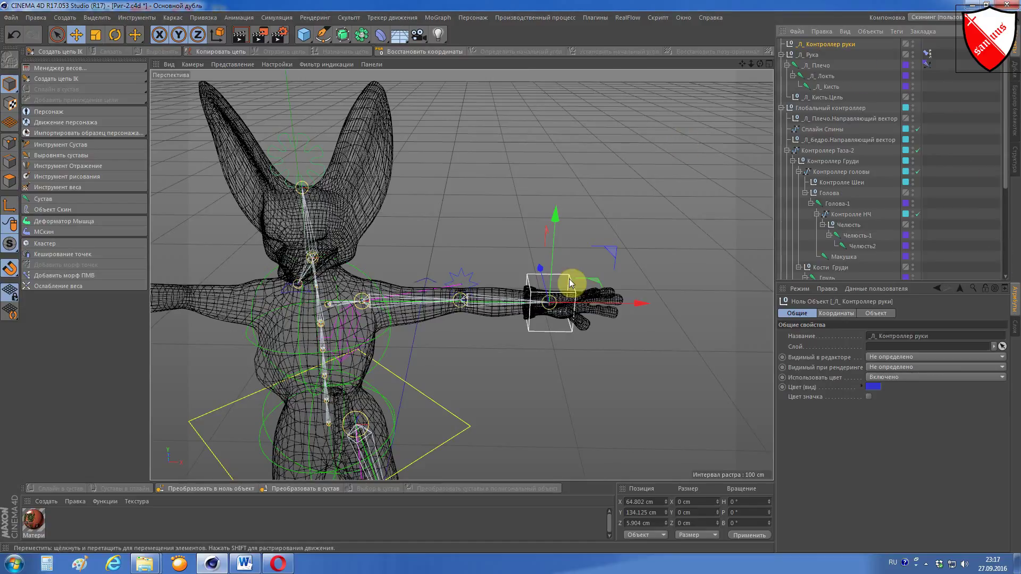
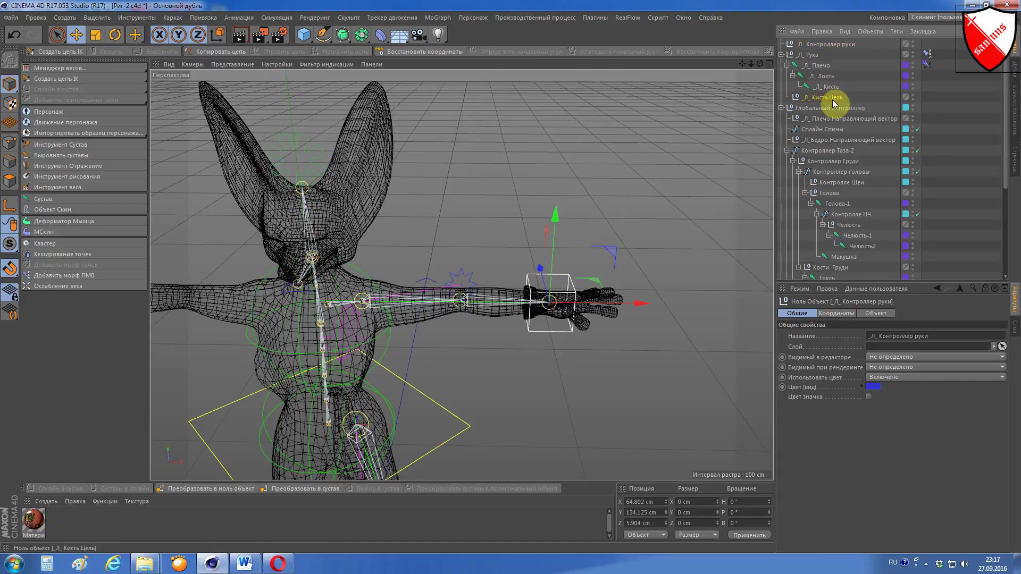
# Step: Parent _Л_ Кисть.Цель under _Л_ Контроллер руки, then move that controller under Глобальный контроллер
pyautogui.moveTo(833, 104); pyautogui.dragTo(846, 44)
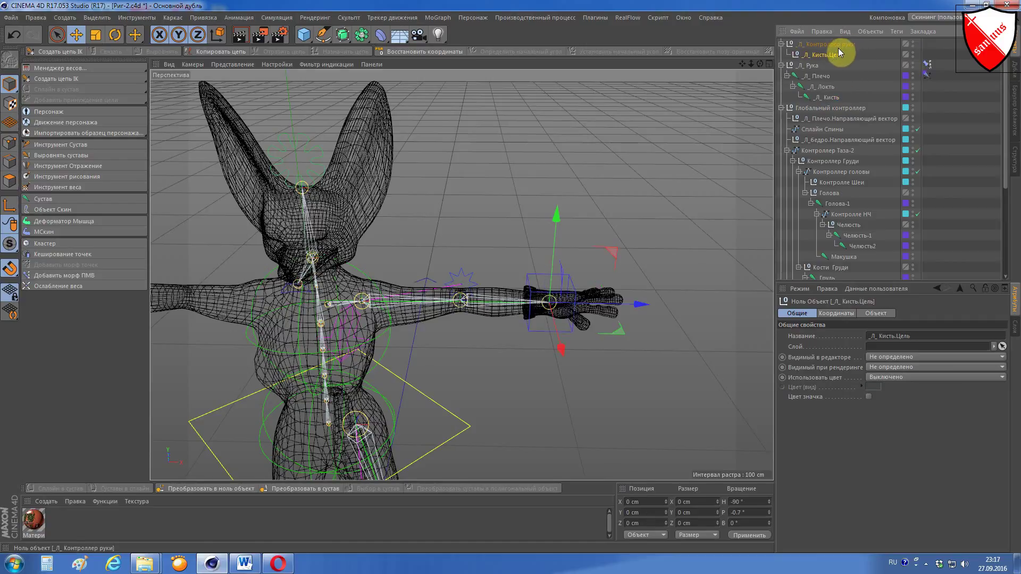
pyautogui.click(834, 46)
pyautogui.moveTo(836, 48); pyautogui.dragTo(840, 116)
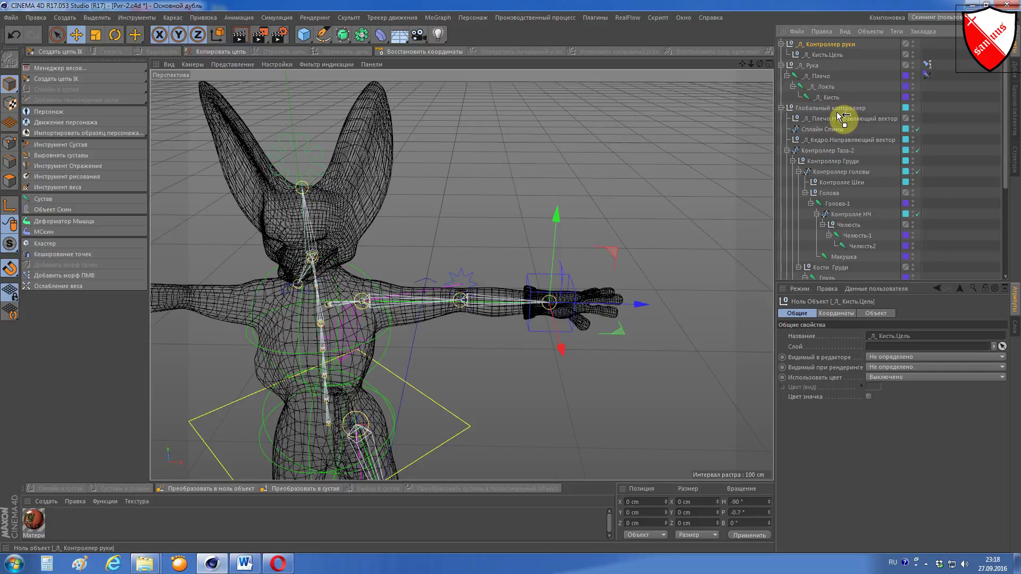
pyautogui.moveTo(842, 117); pyautogui.dragTo(839, 116)
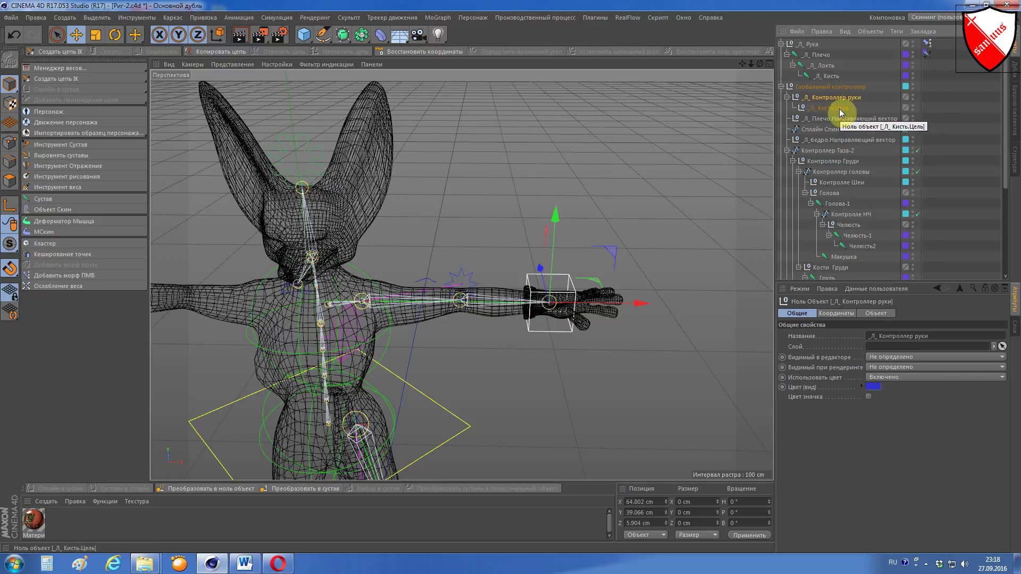
# Step: Select the arm controller, hand target and shoulder pole vector, and show their coordinate settings
pyautogui.keyDown('ctrl'); pyautogui.click(839, 111); pyautogui.keyUp('ctrl')
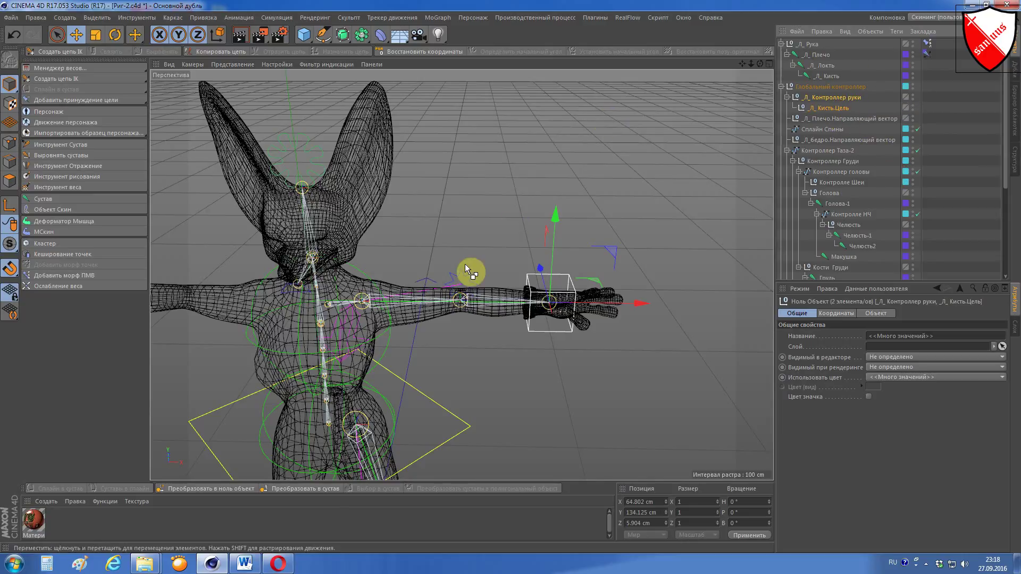
pyautogui.scroll(3, 488, 266)
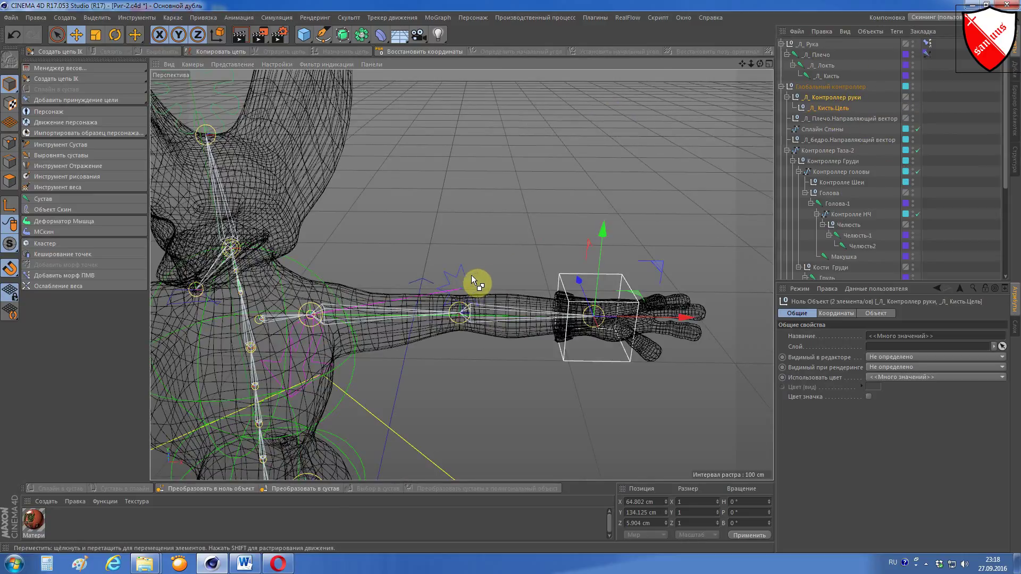
pyautogui.keyDown('shift'); pyautogui.click(473, 275); pyautogui.keyUp('shift')
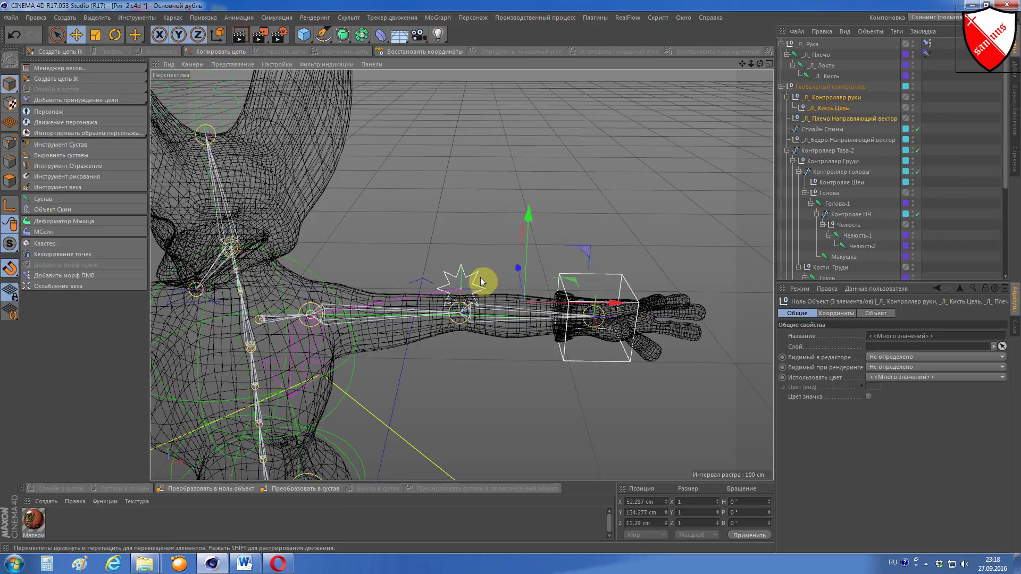
pyautogui.scroll(2, 471, 288)
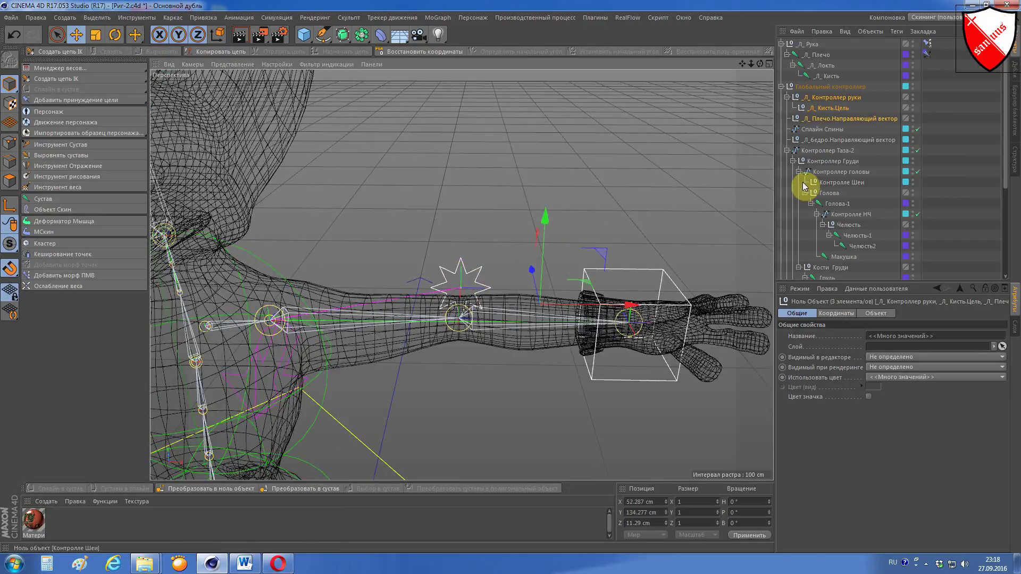
pyautogui.click(840, 312)
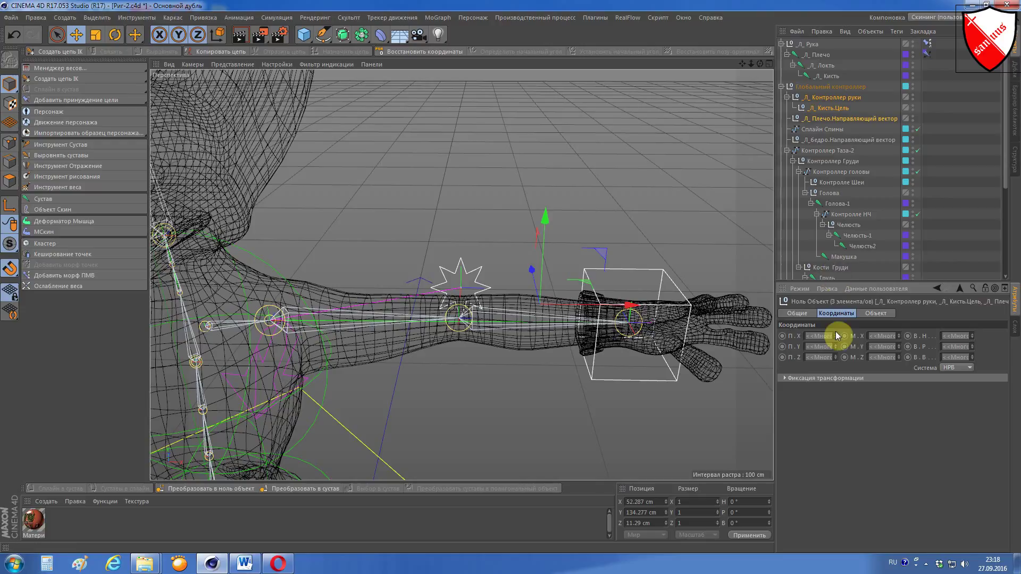
# Step: Freeze the positions of the arm controller, hand target and pole vector with Freeze P
pyautogui.click(781, 378)
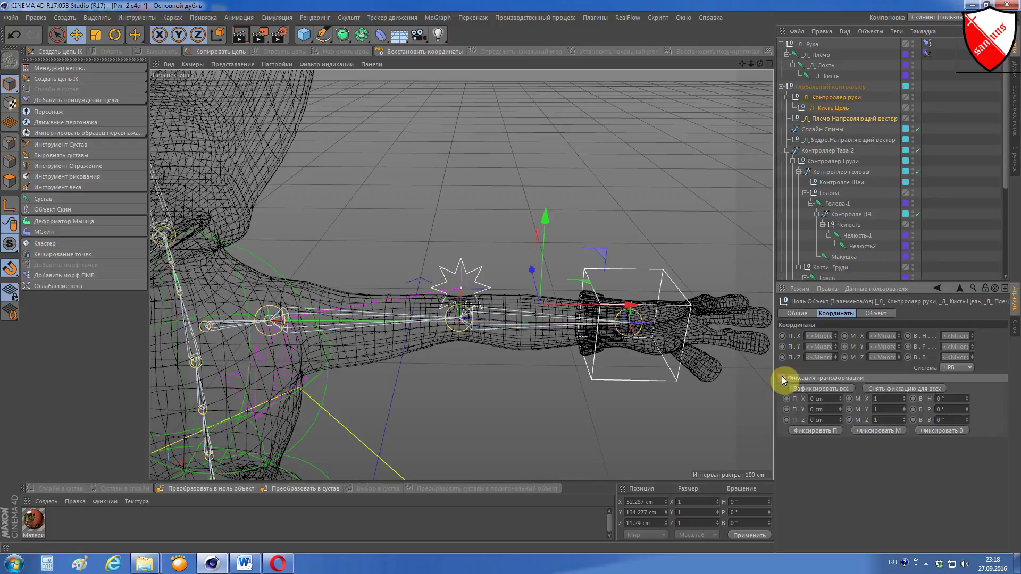
pyautogui.click(823, 432)
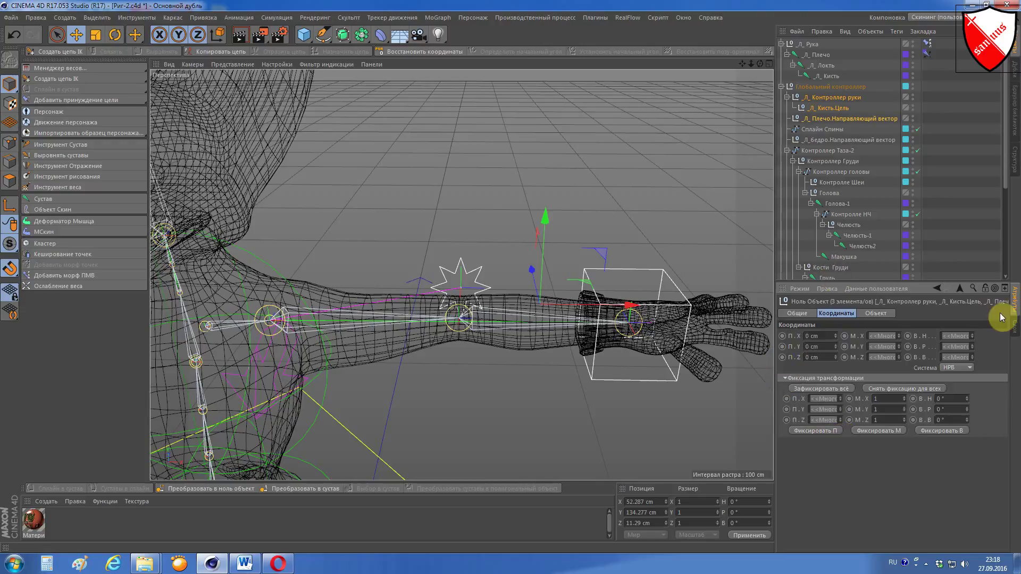
pyautogui.scroll(-3, 633, 235)
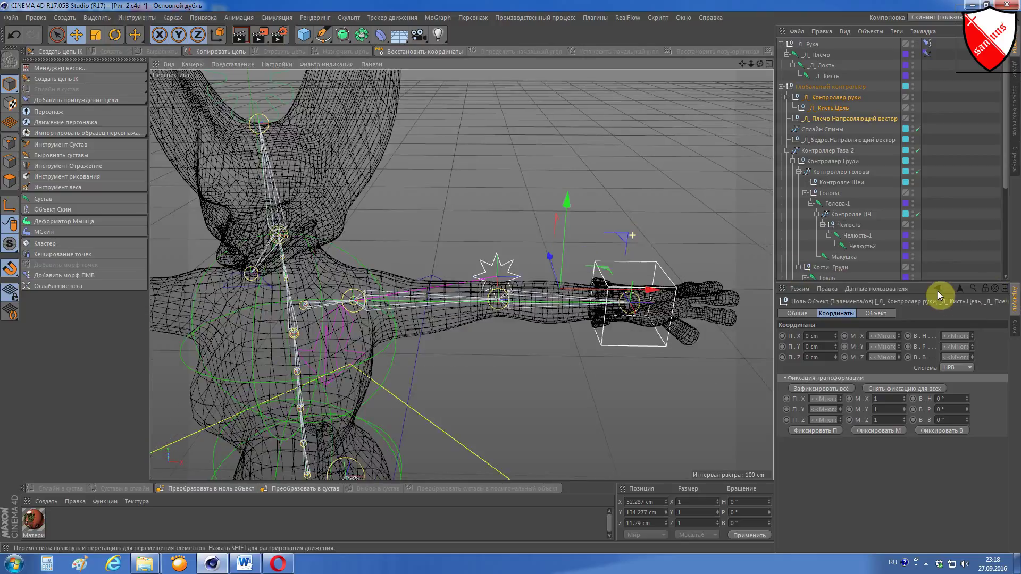
pyautogui.scroll(-3, 1007, 257)
pyautogui.scroll(-2, 1007, 257)
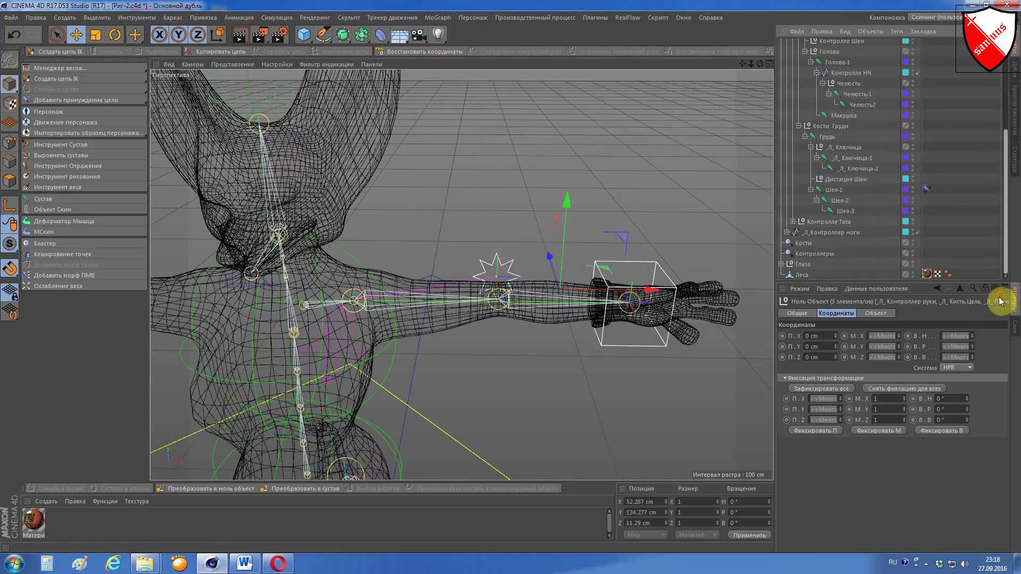
# Step: Select the Контроллеры selection set and show its stored object list
pyautogui.click(791, 253)
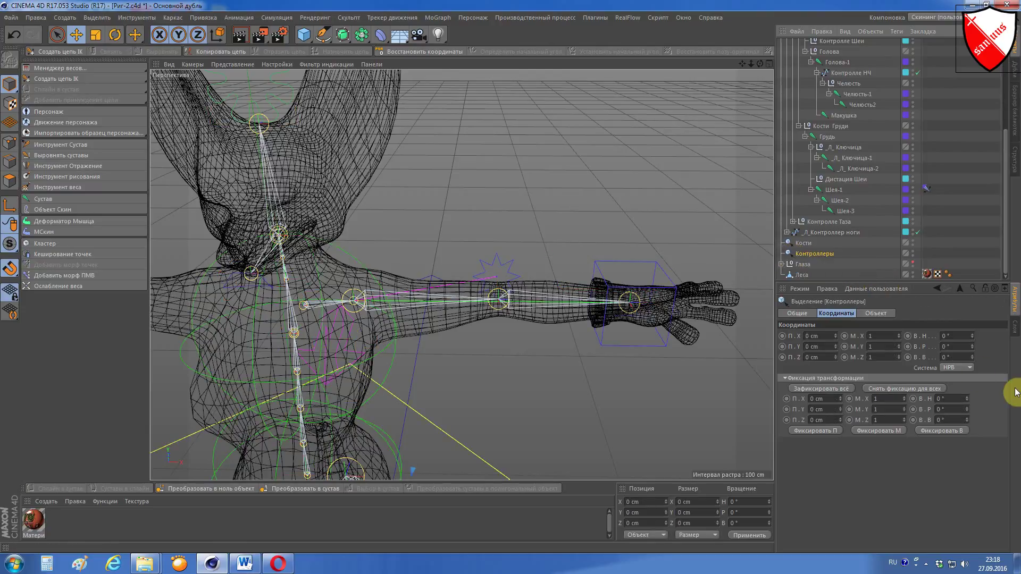
pyautogui.click(876, 313)
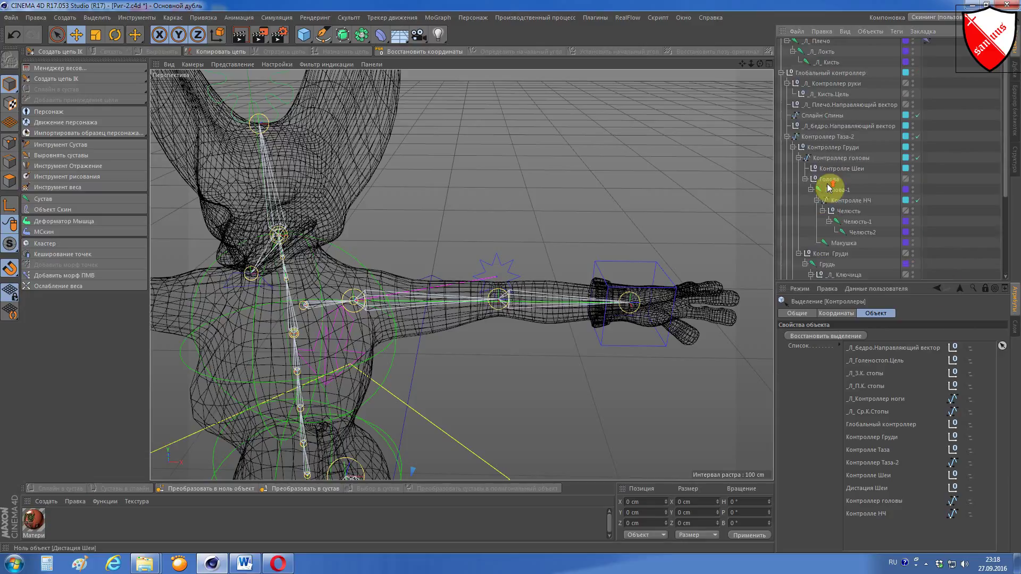
pyautogui.scroll(5, 830, 187)
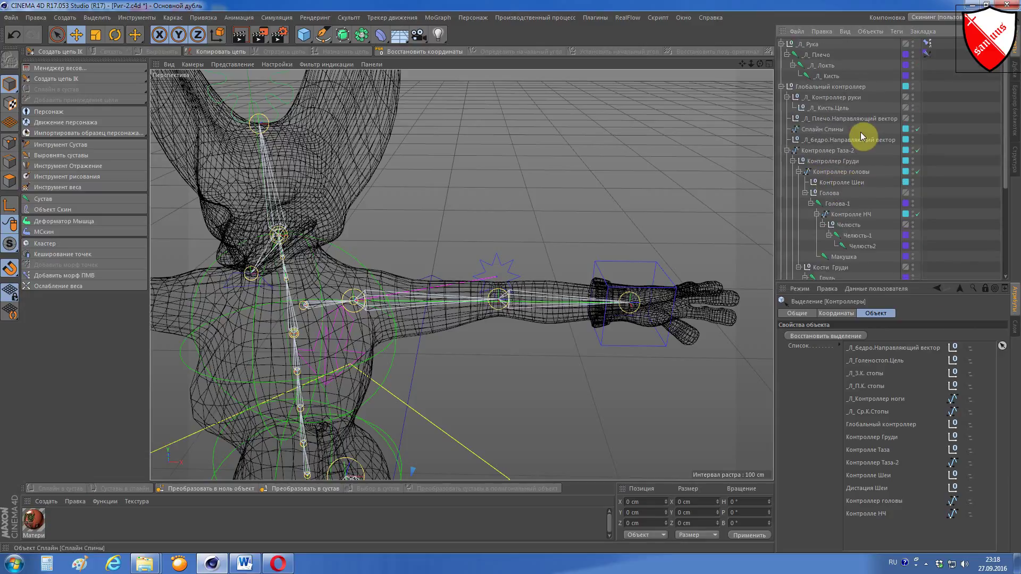
# Step: Drag the arm controller, hand target and pole vector into the Контроллеры selection list
pyautogui.click(862, 98)
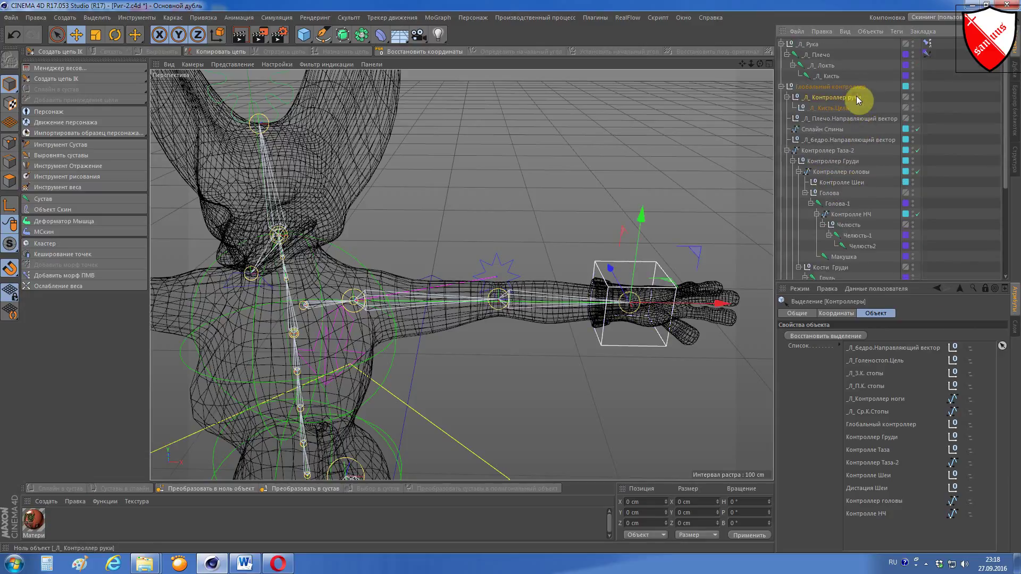
pyautogui.click(833, 109)
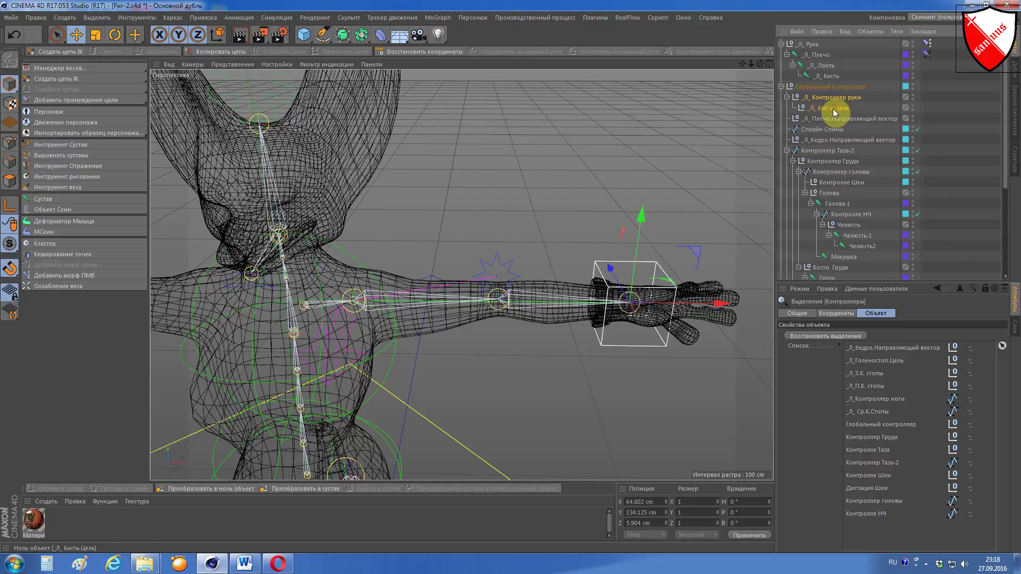
pyautogui.click(878, 119)
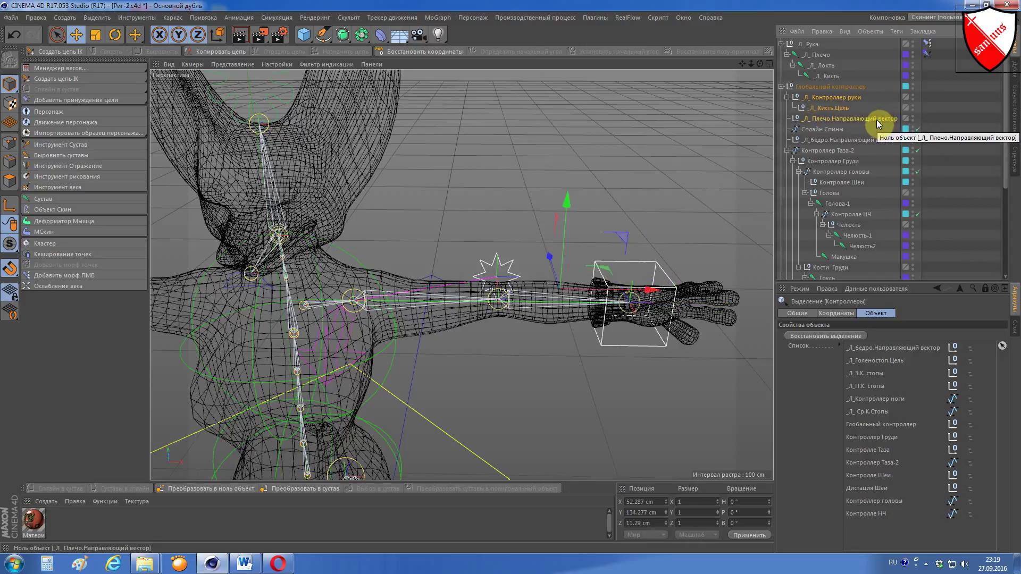
pyautogui.moveTo(877, 123); pyautogui.dragTo(866, 524)
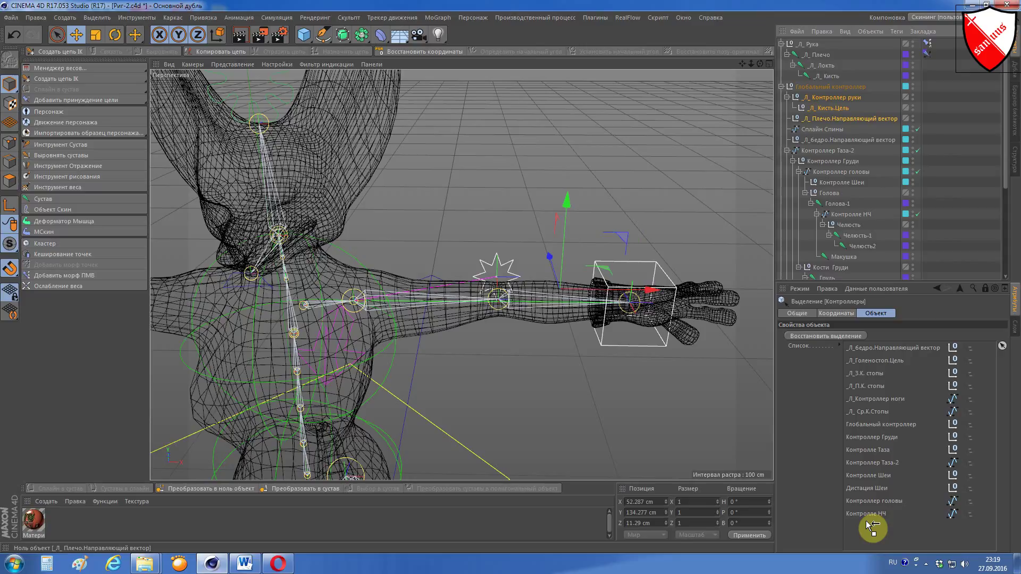
pyautogui.moveTo(866, 524); pyautogui.dragTo(866, 524)
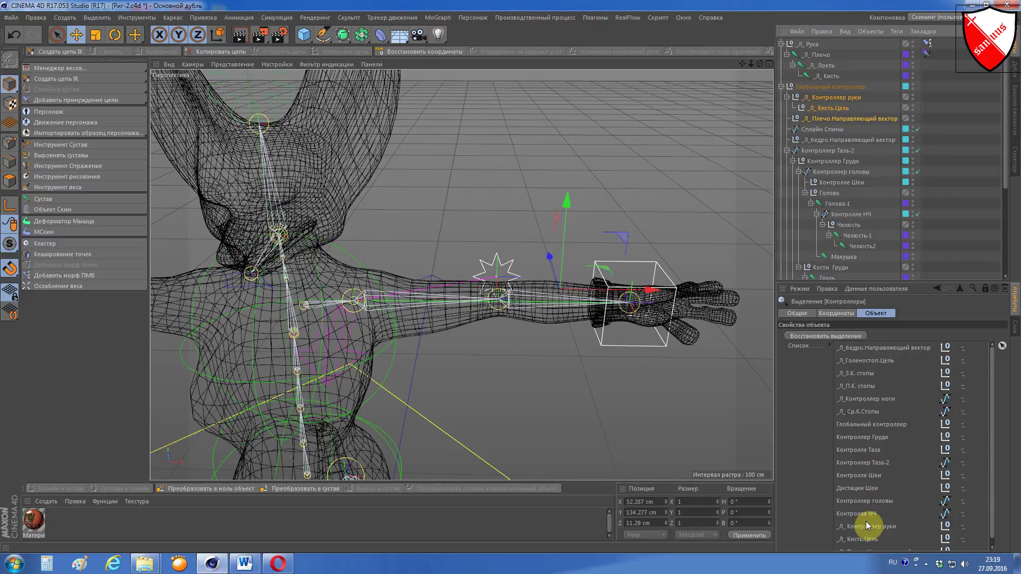
pyautogui.scroll(-4, 623, 307)
pyautogui.scroll(2, 624, 307)
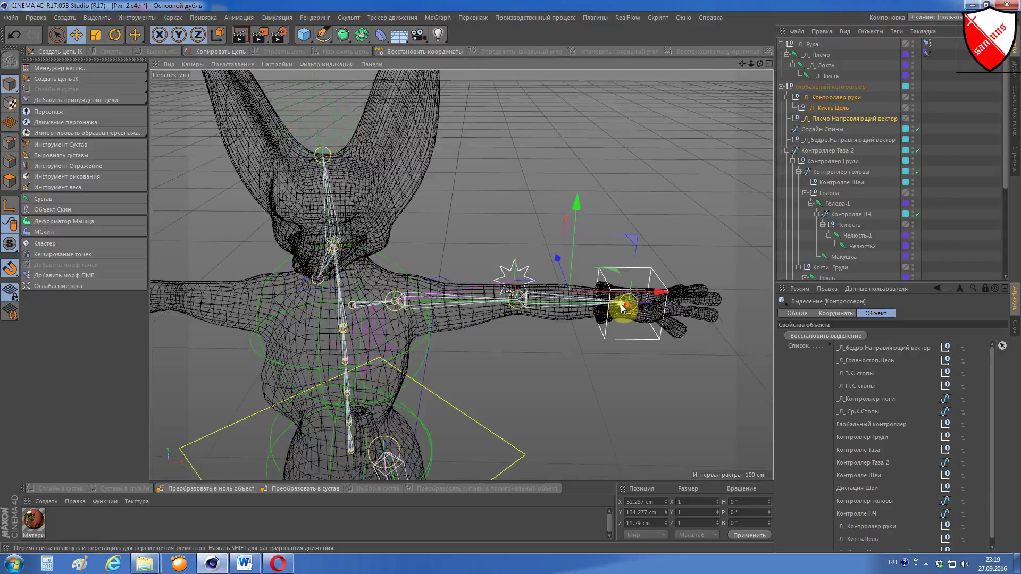
pyautogui.scroll(-1, 625, 304)
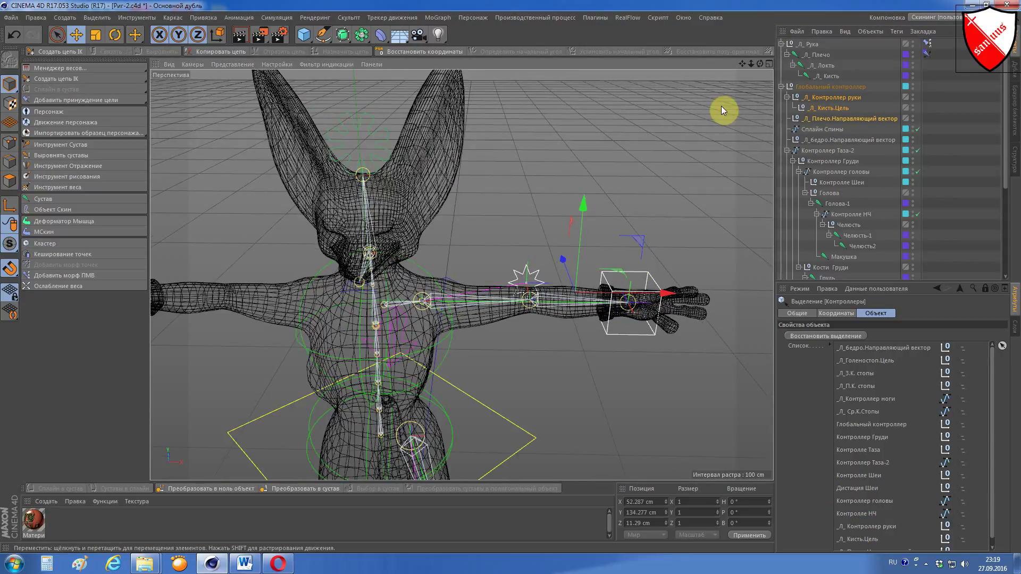
# Step: Test-move the hand controller to confirm the arm follows, then undo the move
pyautogui.moveTo(742, 64); pyautogui.dragTo(737, 66)
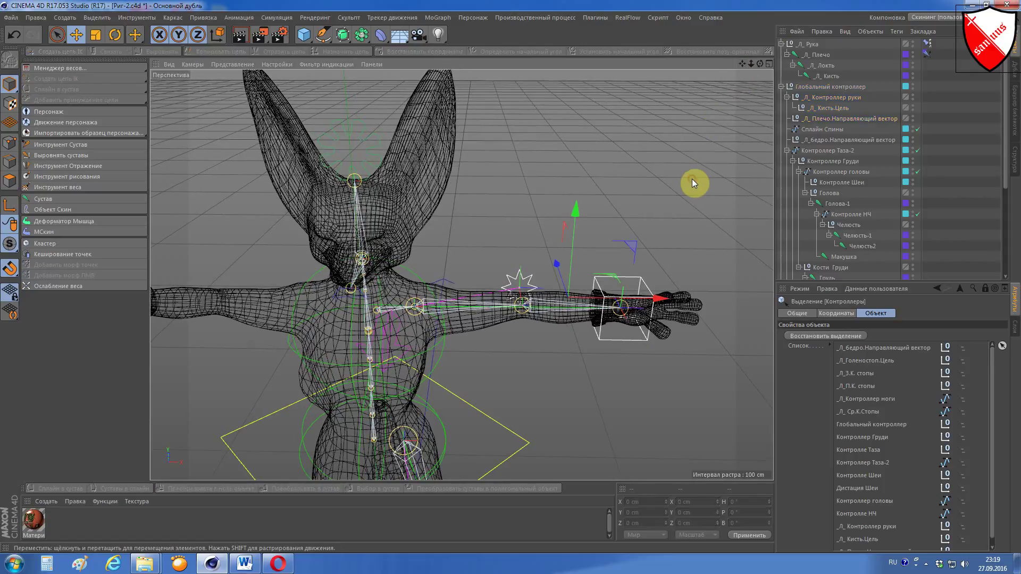
pyautogui.click(691, 179)
pyautogui.scroll(1, 643, 232)
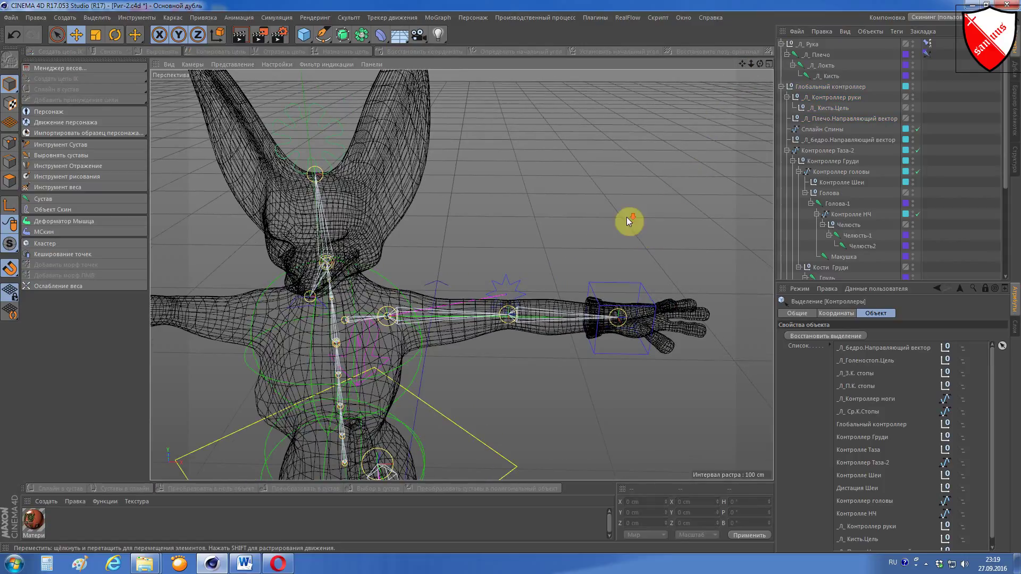
pyautogui.scroll(-1, 626, 218)
pyautogui.scroll(1, 570, 241)
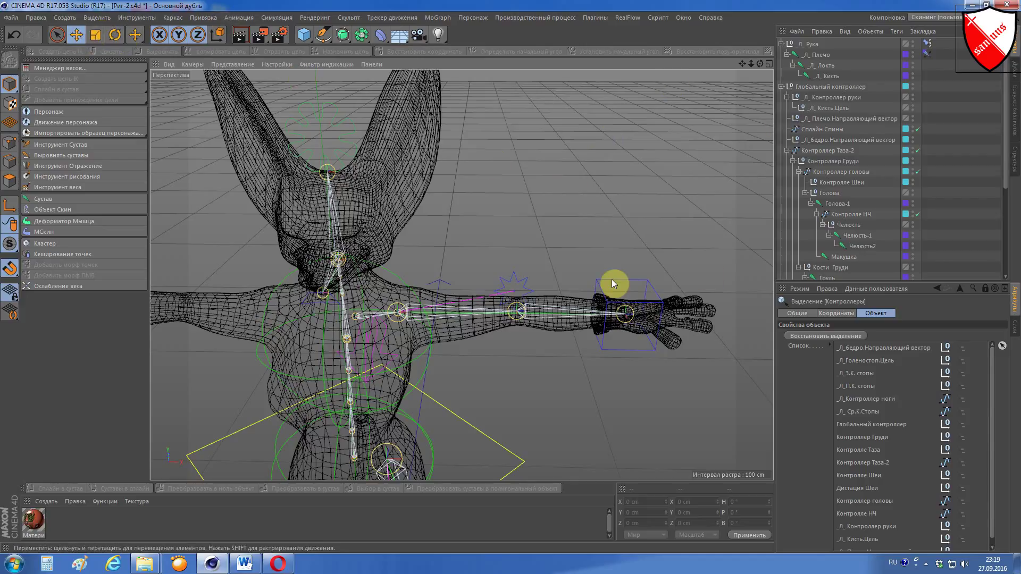
pyautogui.click(649, 286)
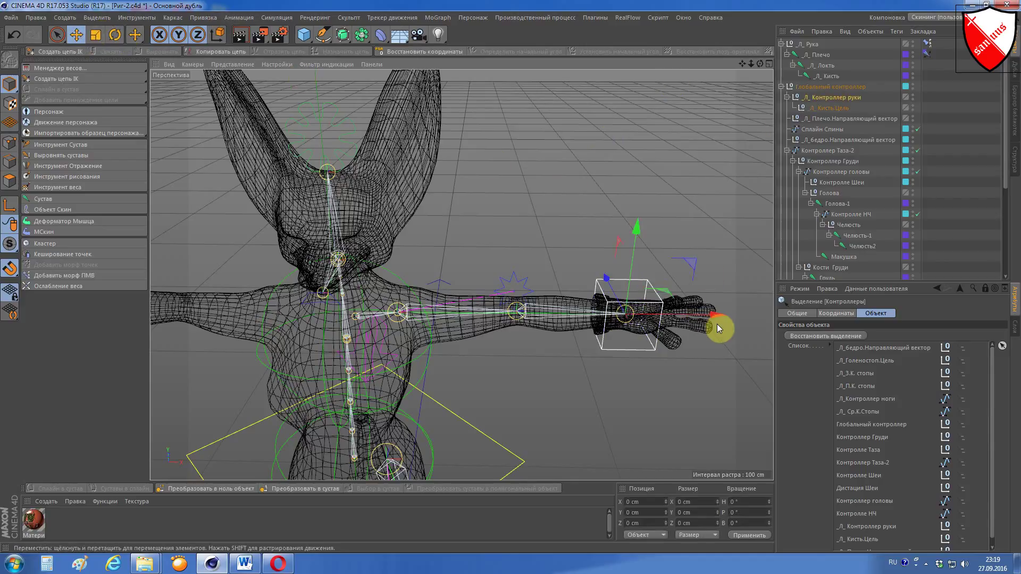
pyautogui.moveTo(716, 317); pyautogui.dragTo(647, 300)
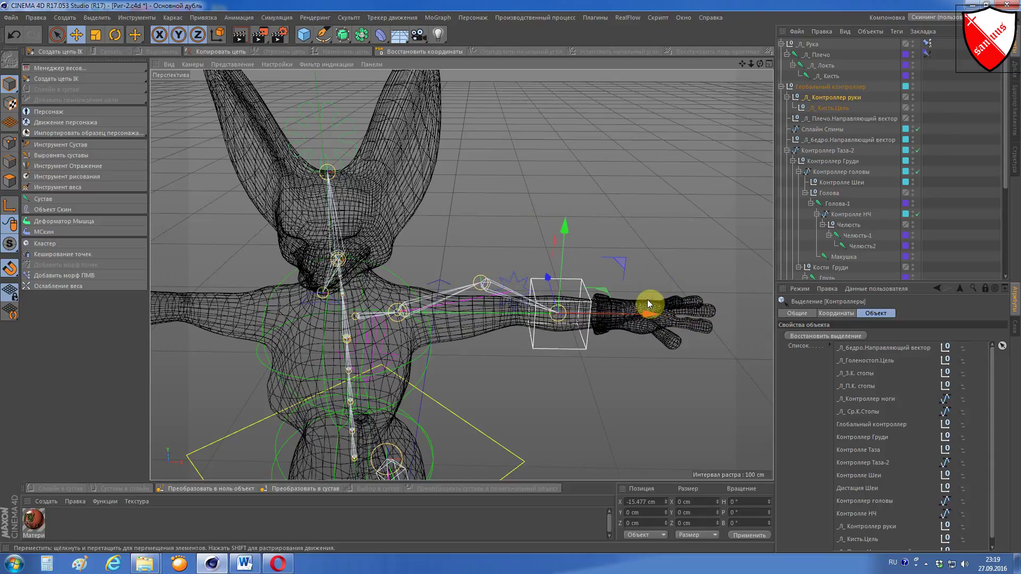
pyautogui.hotkey('ctrl', 'z')
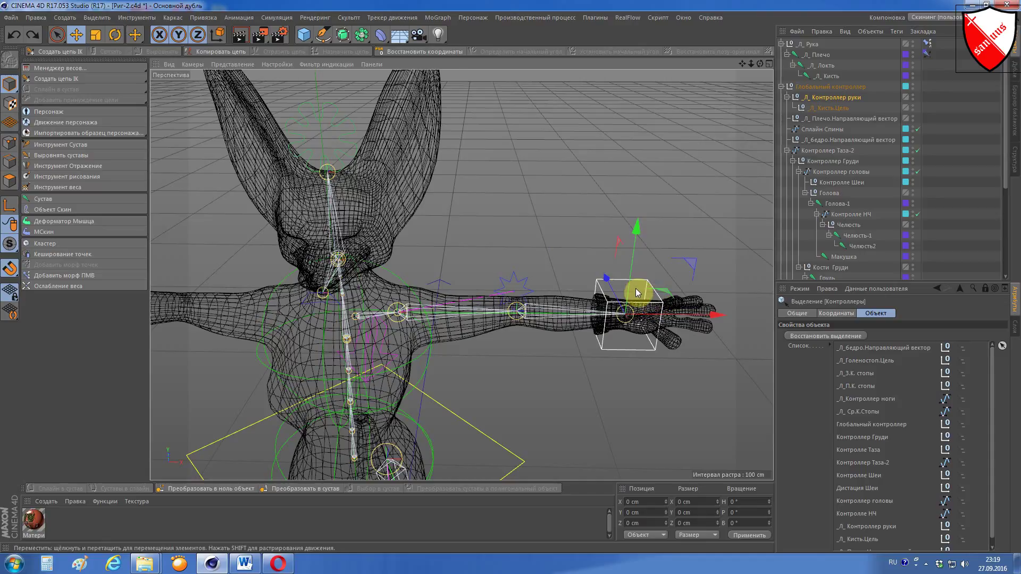
pyautogui.keyDown('alt'); pyautogui.moveTo(390, 314); pyautogui.dragTo(725, 89); pyautogui.keyUp('alt')
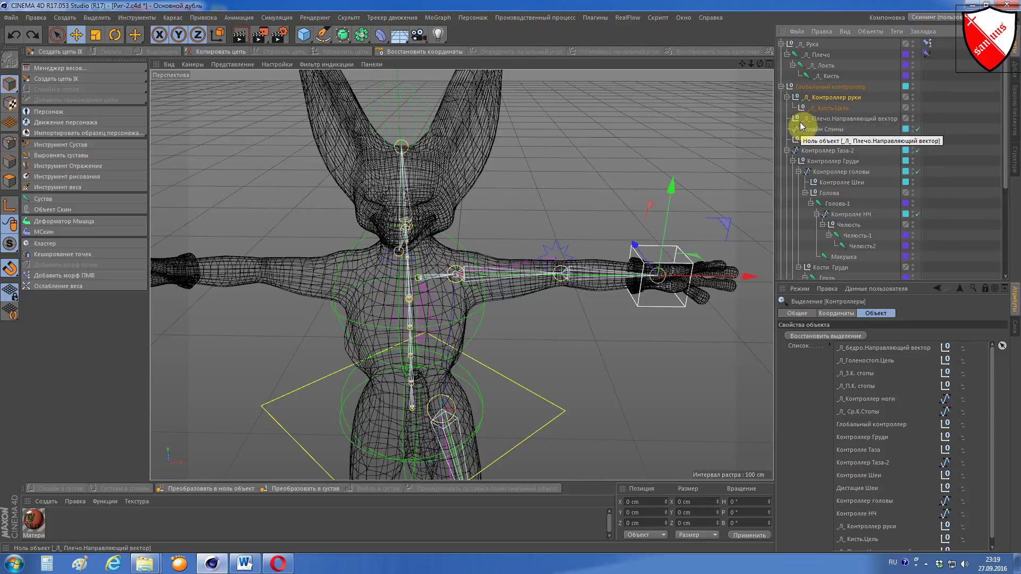
# Step: Nest the _Л_Рука joint group under Глобальный контроллер beside the arm controller, collapsing branches
pyautogui.click(787, 151)
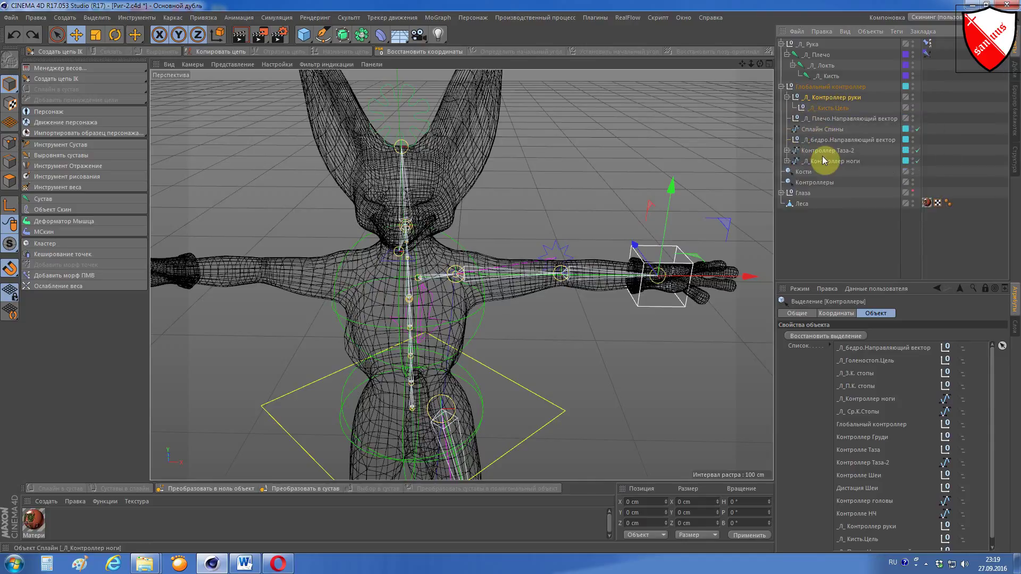
pyautogui.click(782, 44)
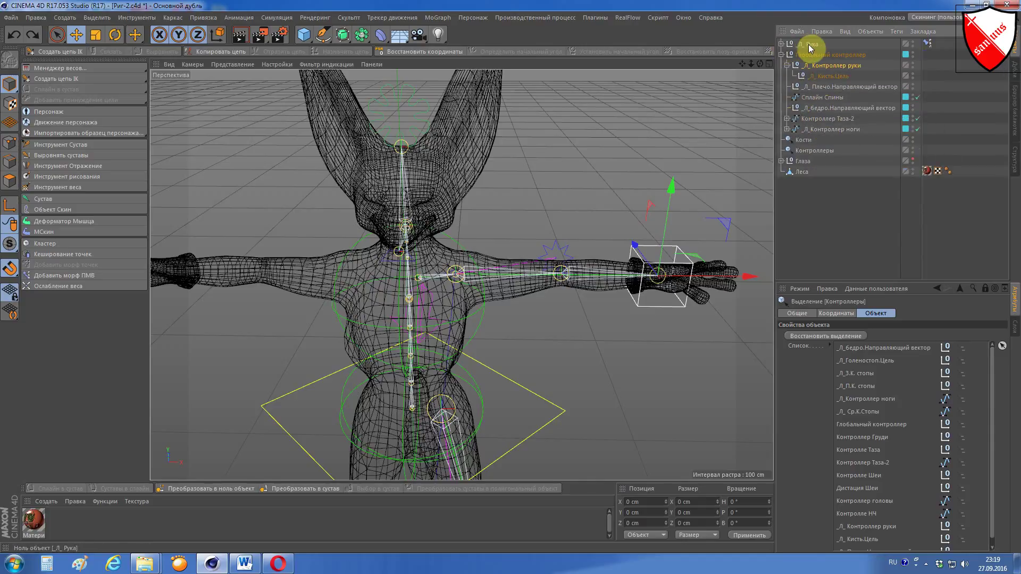
pyautogui.click(806, 44)
pyautogui.moveTo(807, 45); pyautogui.dragTo(826, 62)
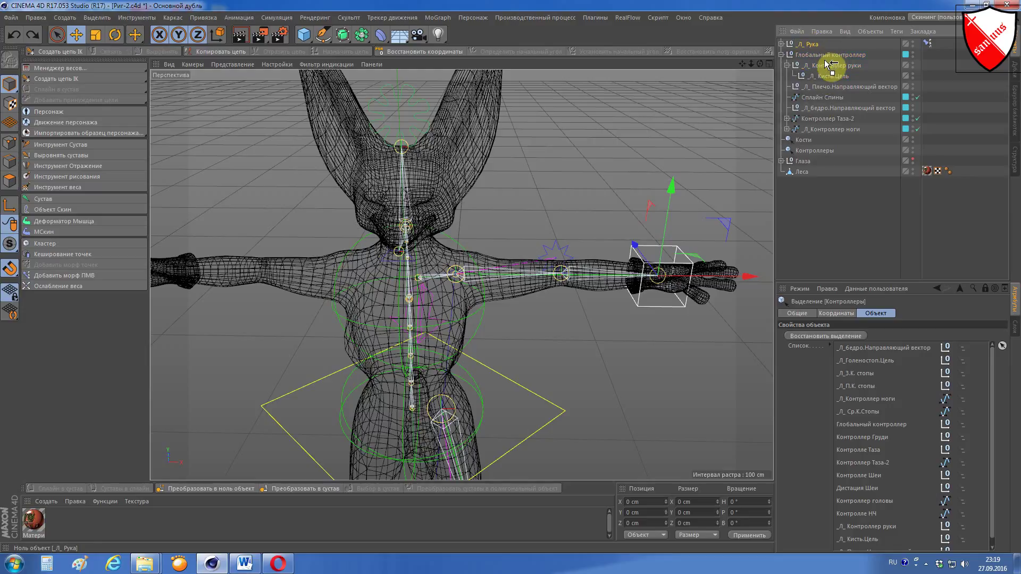
pyautogui.moveTo(826, 64); pyautogui.dragTo(825, 64)
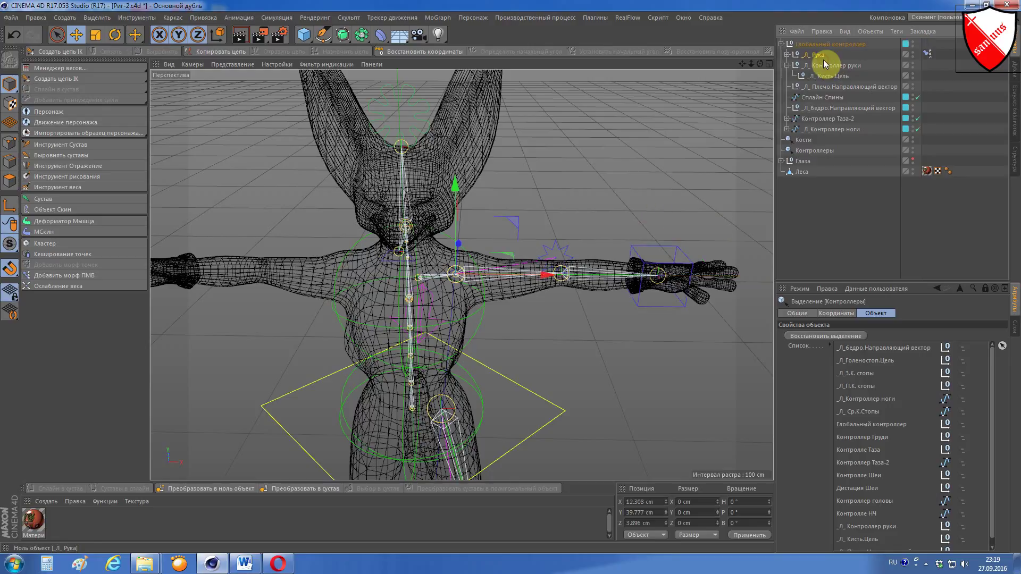
pyautogui.click(787, 65)
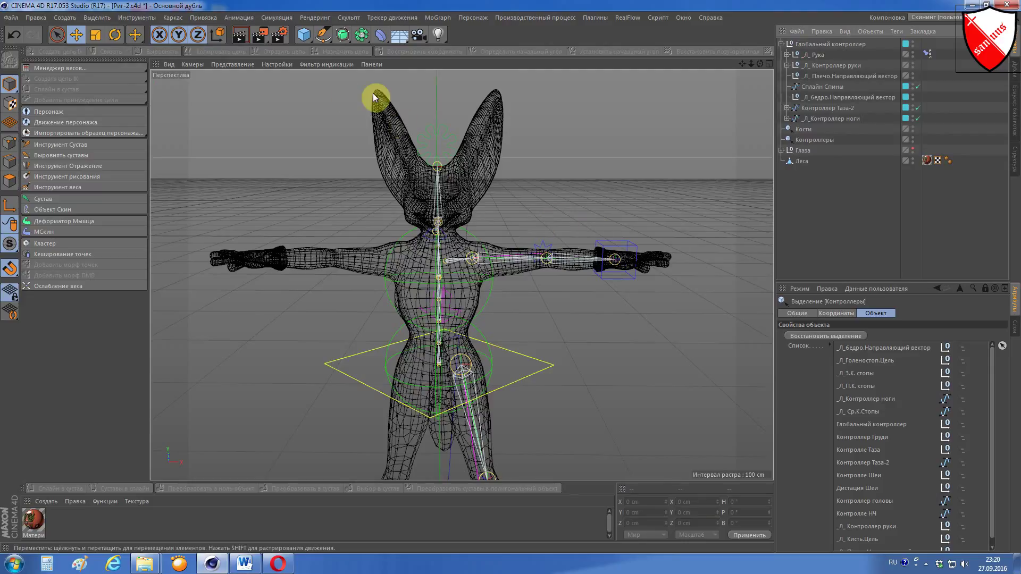
# Step: Create an n-Side hexagon spline and shrink it to about a sixth of its size
pyautogui.click(327, 40)
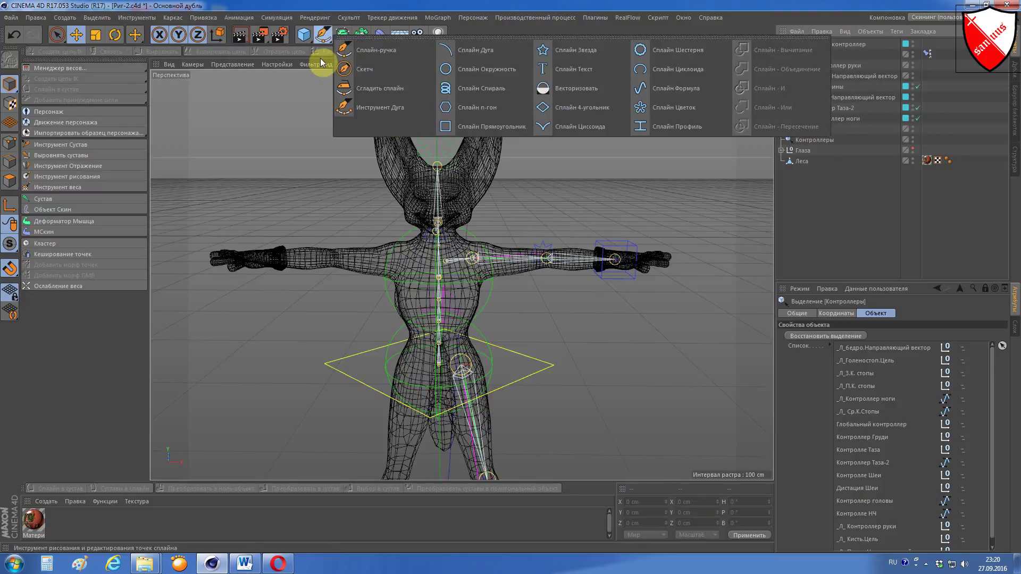
pyautogui.click(461, 110)
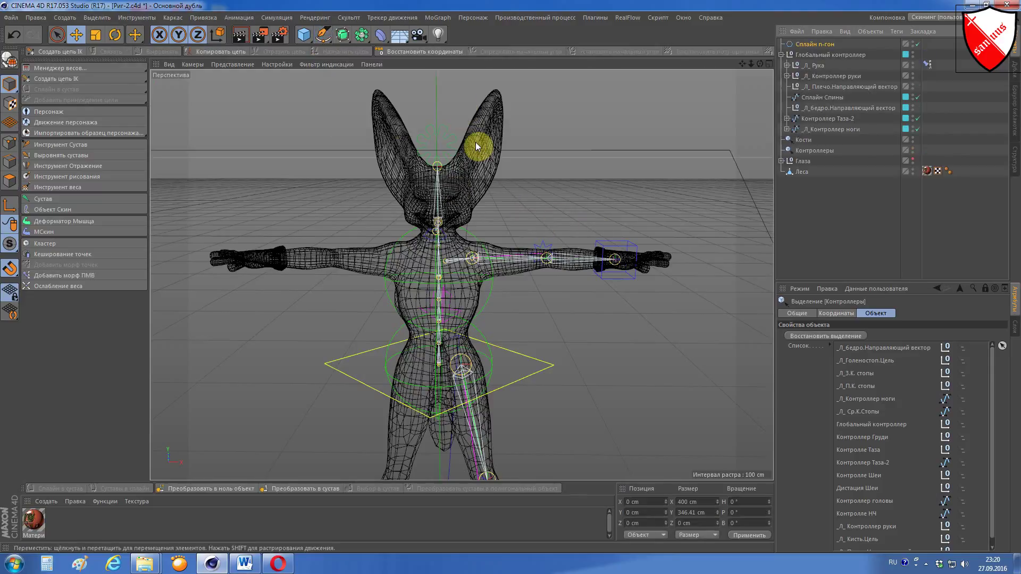
pyautogui.scroll(-3, 479, 154)
pyautogui.scroll(-2, 487, 168)
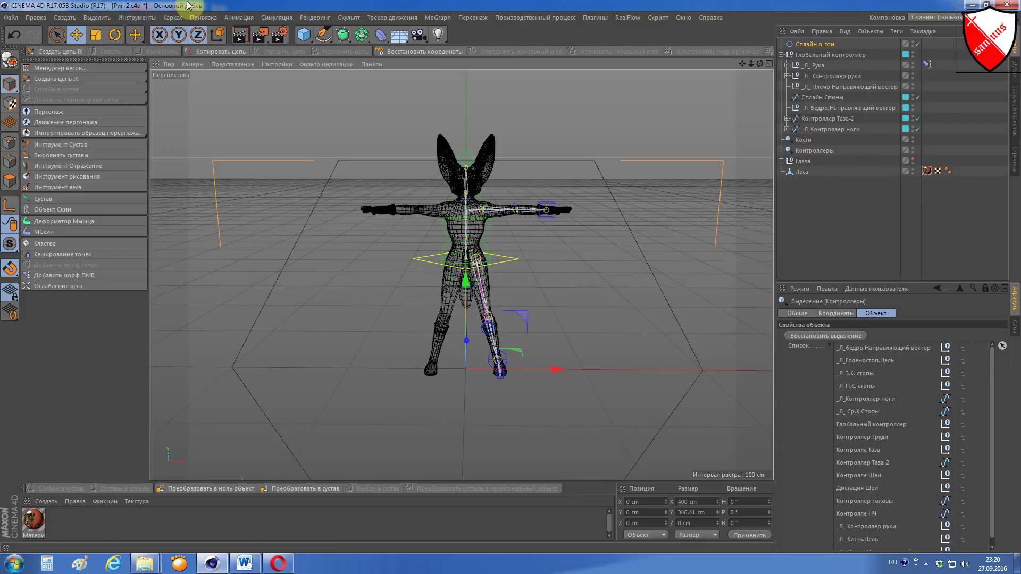
pyautogui.click(96, 34)
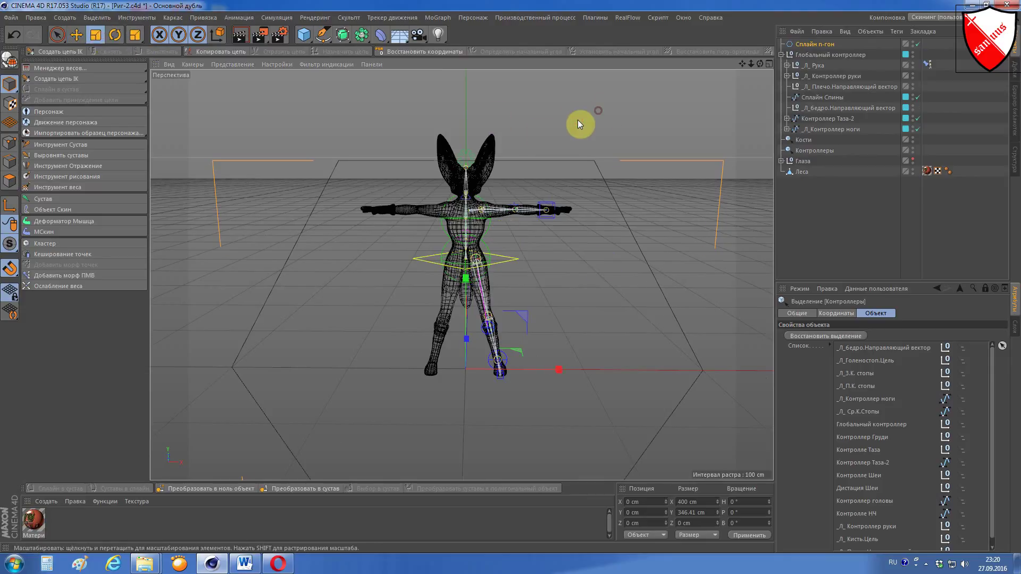
pyautogui.moveTo(578, 123); pyautogui.dragTo(246, 217)
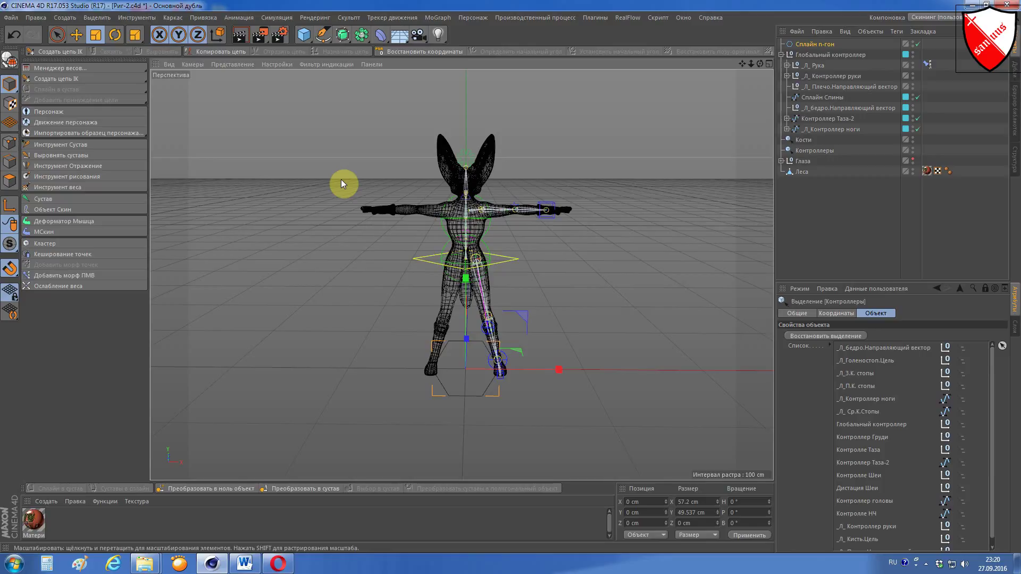
# Step: In Front view, move the hexagon up beside the outstretched arm
pyautogui.press('F4')
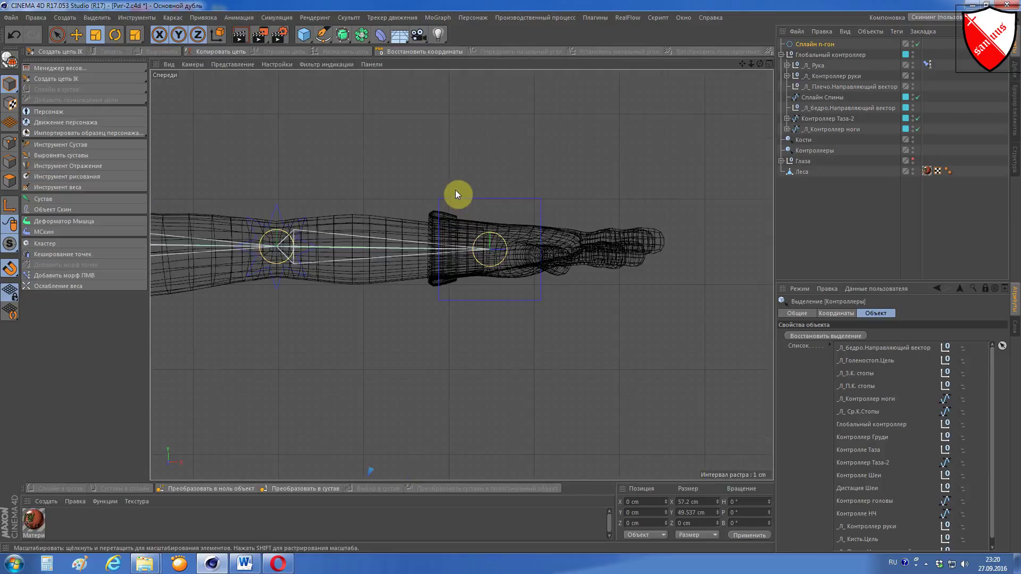
pyautogui.scroll(-3, 455, 191)
pyautogui.scroll(-3, 455, 191)
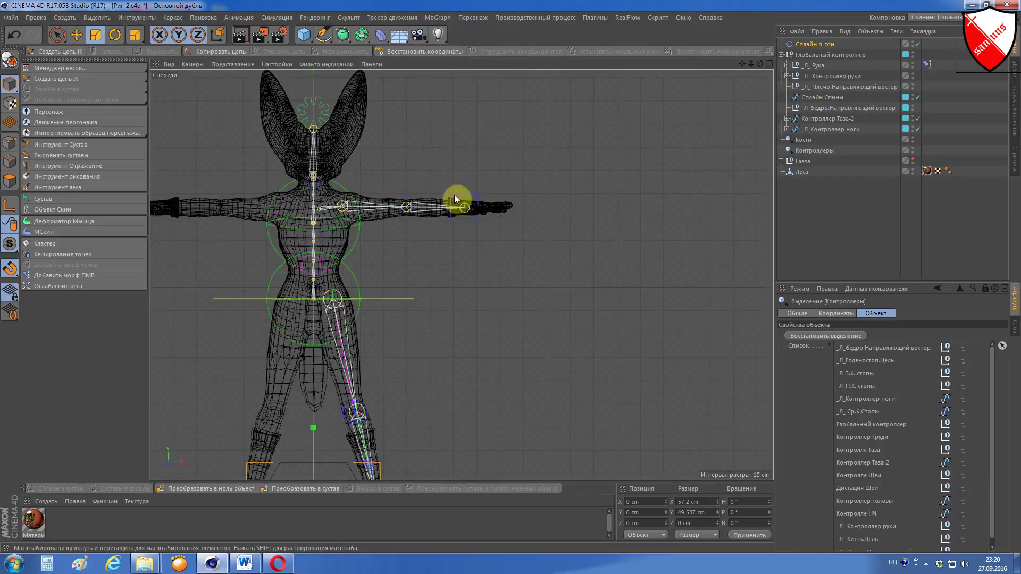
pyautogui.scroll(-2, 454, 195)
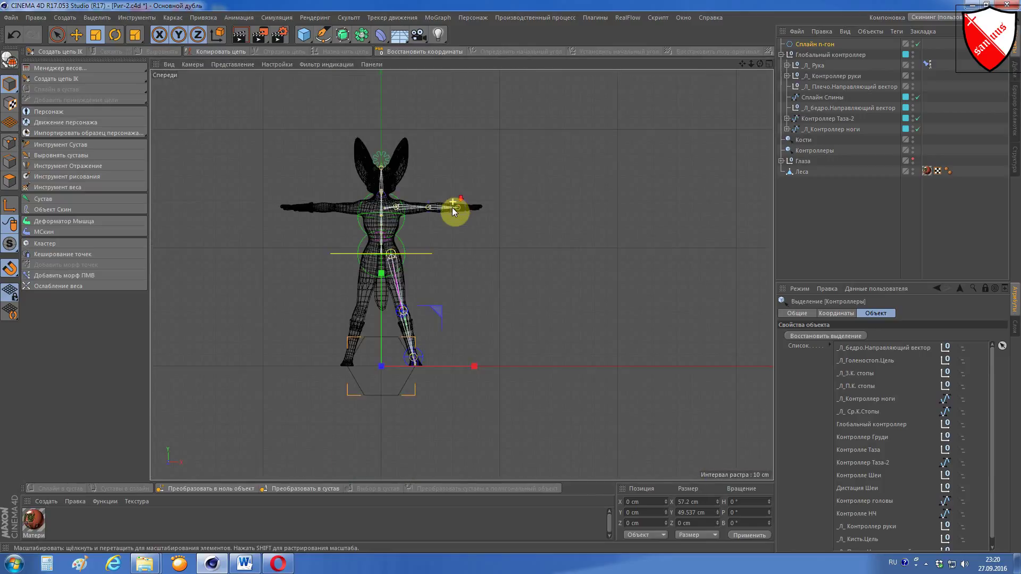
pyautogui.click(78, 35)
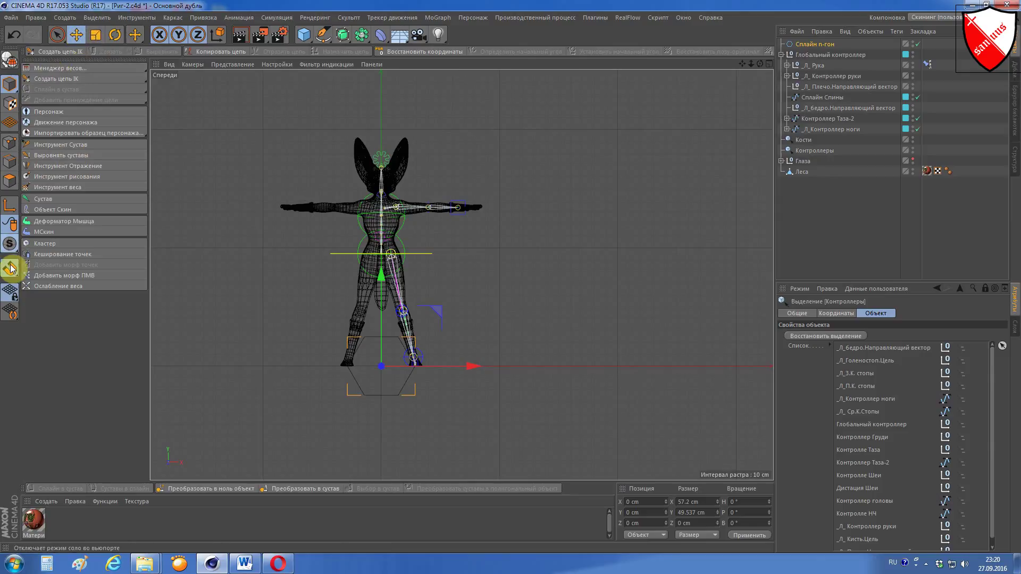
pyautogui.moveTo(434, 314); pyautogui.dragTo(491, 129)
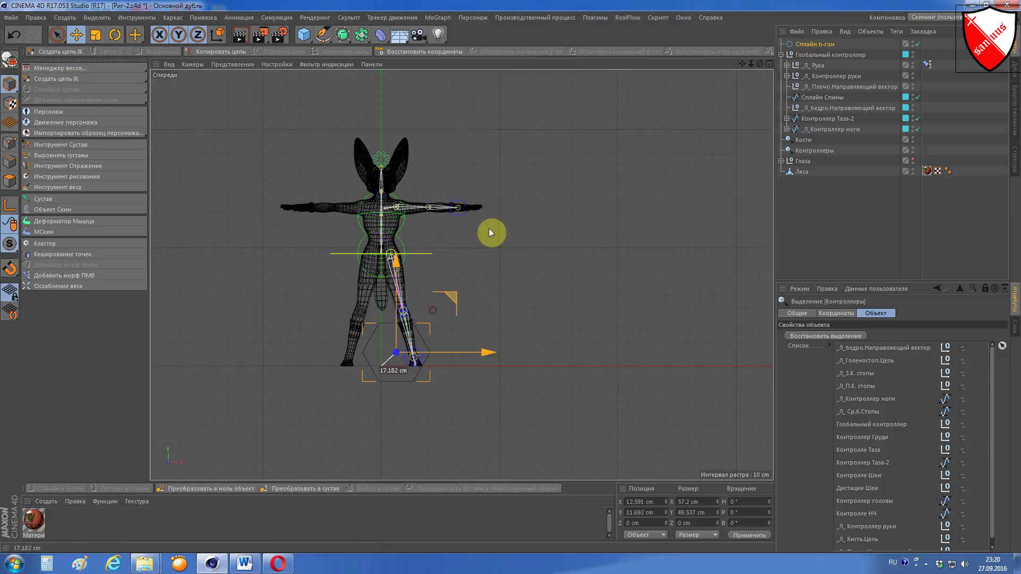
pyautogui.scroll(5, 478, 136)
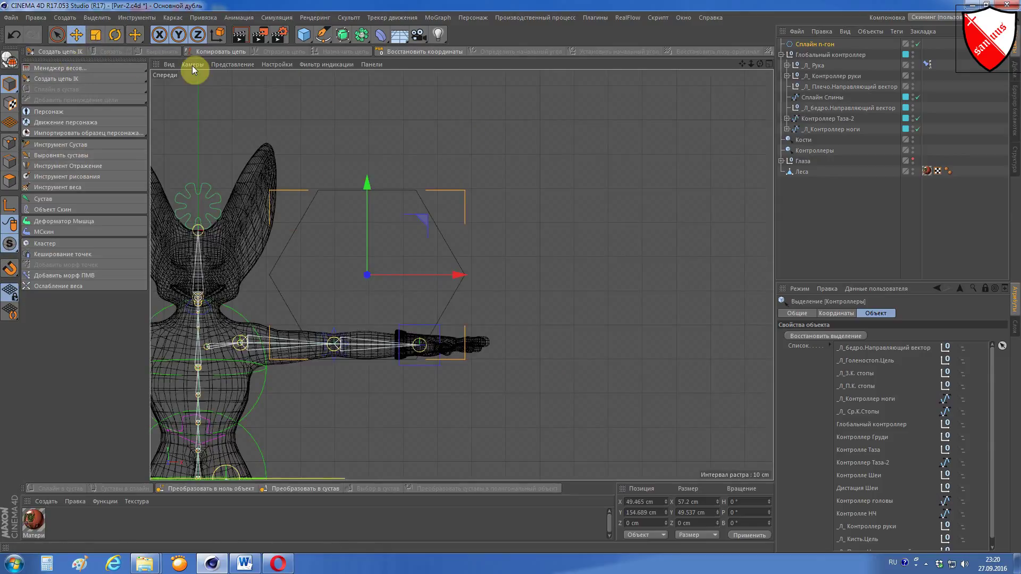
# Step: Shrink the hexagon further, place it just above the shoulder, and duplicate it
pyautogui.click(95, 35)
pyautogui.moveTo(490, 143); pyautogui.dragTo(189, 239)
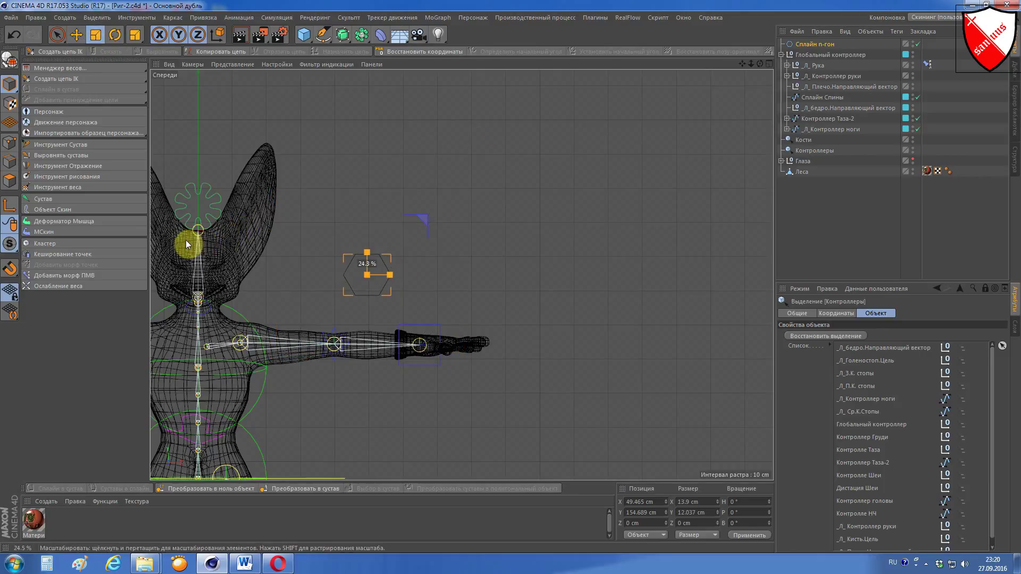
pyautogui.click(75, 37)
pyautogui.scroll(2, 164, 183)
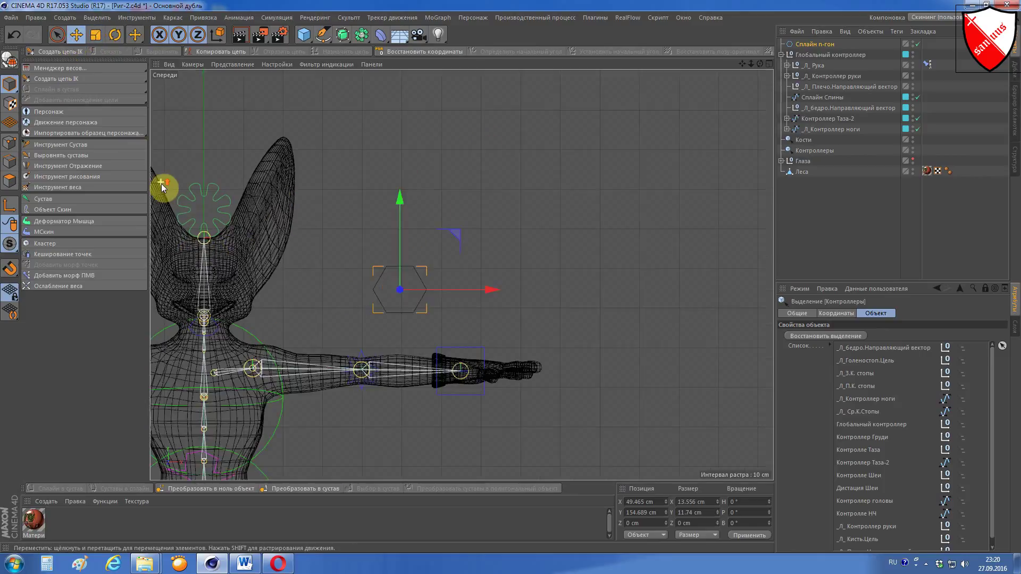
pyautogui.scroll(1, 164, 182)
pyautogui.moveTo(520, 318); pyautogui.dragTo(421, 320)
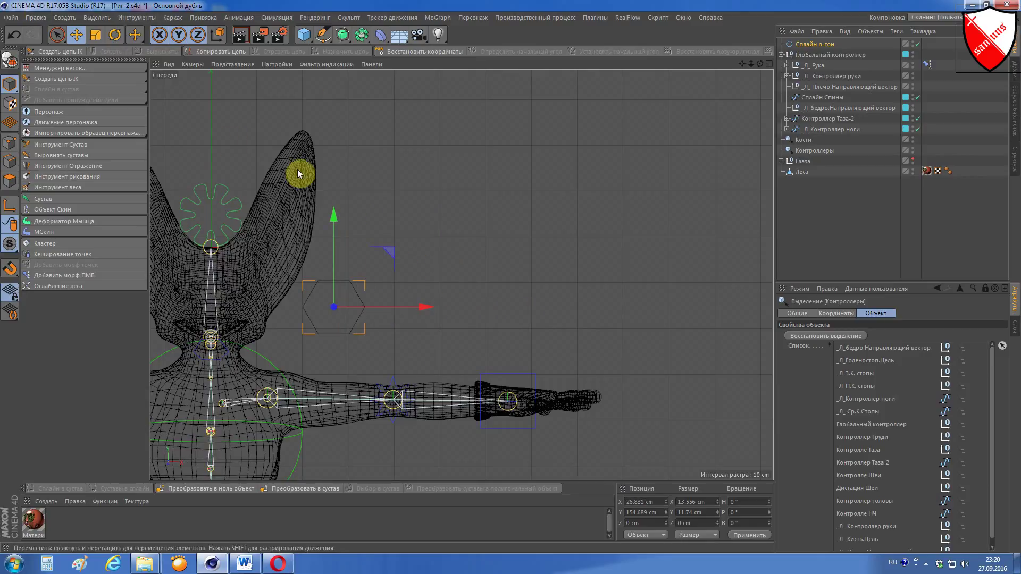
pyautogui.moveTo(339, 212); pyautogui.dragTo(340, 248)
pyautogui.click(96, 35)
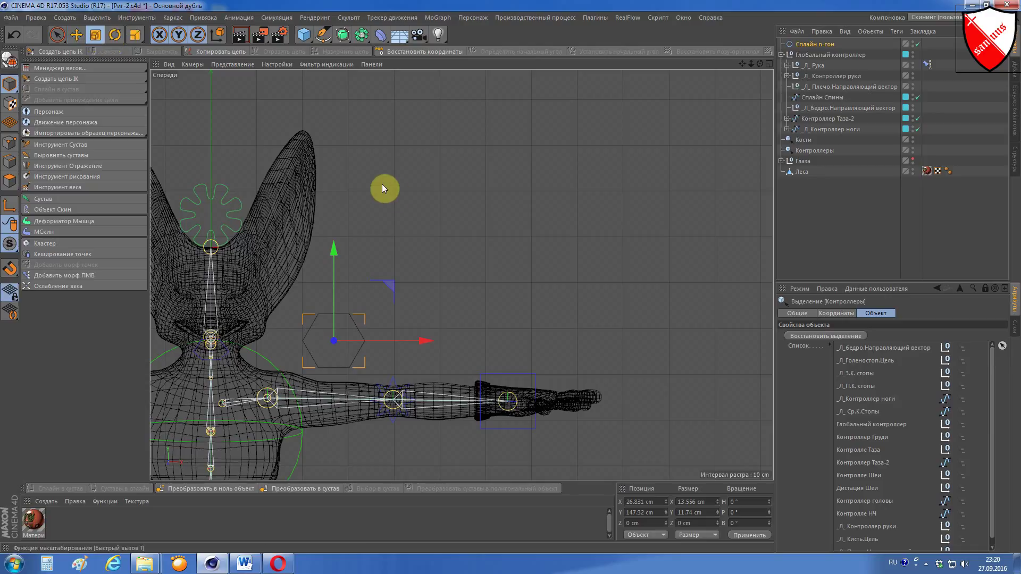
pyautogui.moveTo(392, 200); pyautogui.dragTo(298, 234)
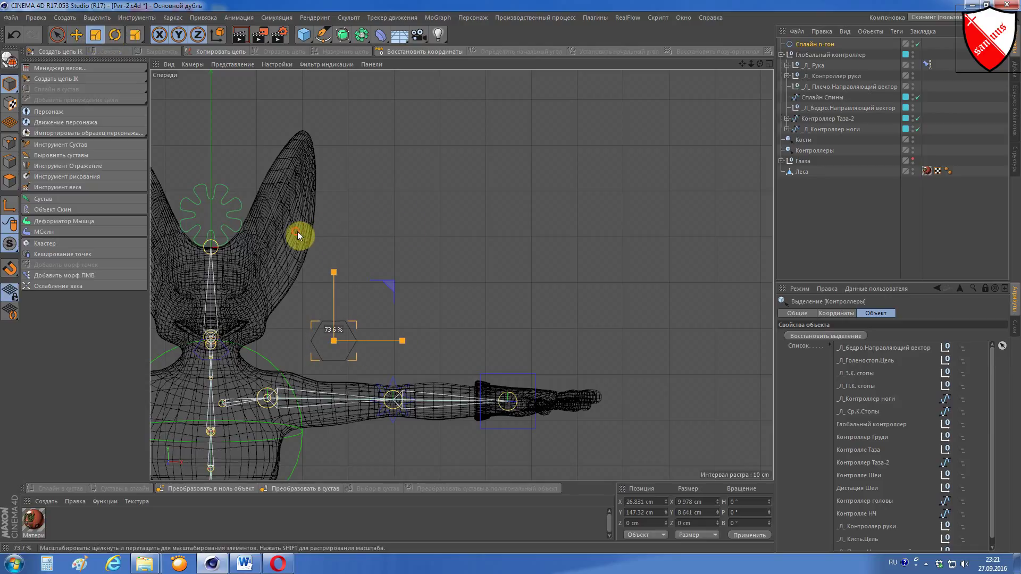
pyautogui.moveTo(792, 45); pyautogui.dragTo(795, 53)
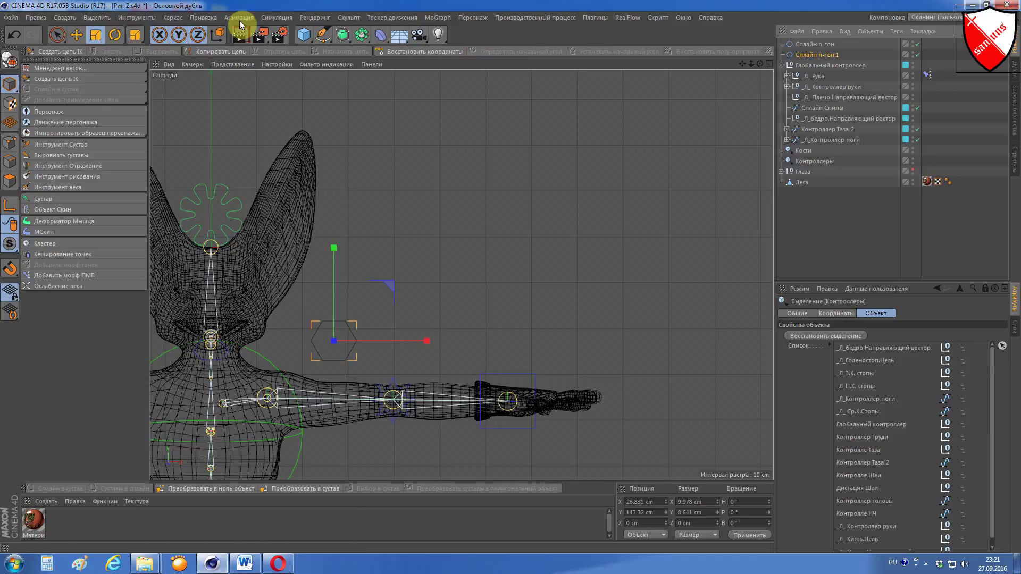
# Step: Rotate the hexagon to a heading of 90° in the Coordinates manager
pyautogui.click(111, 35)
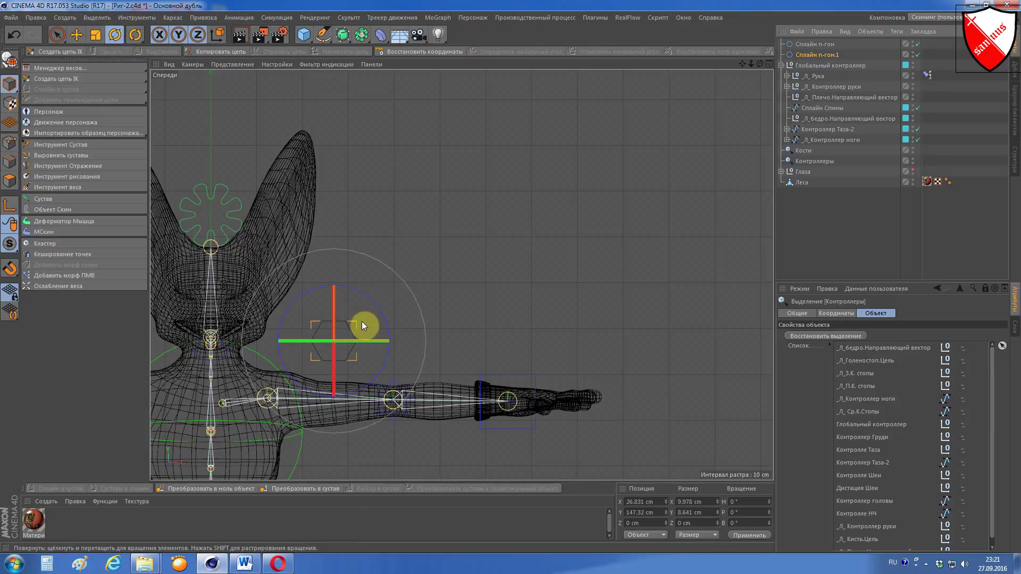
pyautogui.moveTo(361, 338); pyautogui.dragTo(285, 330)
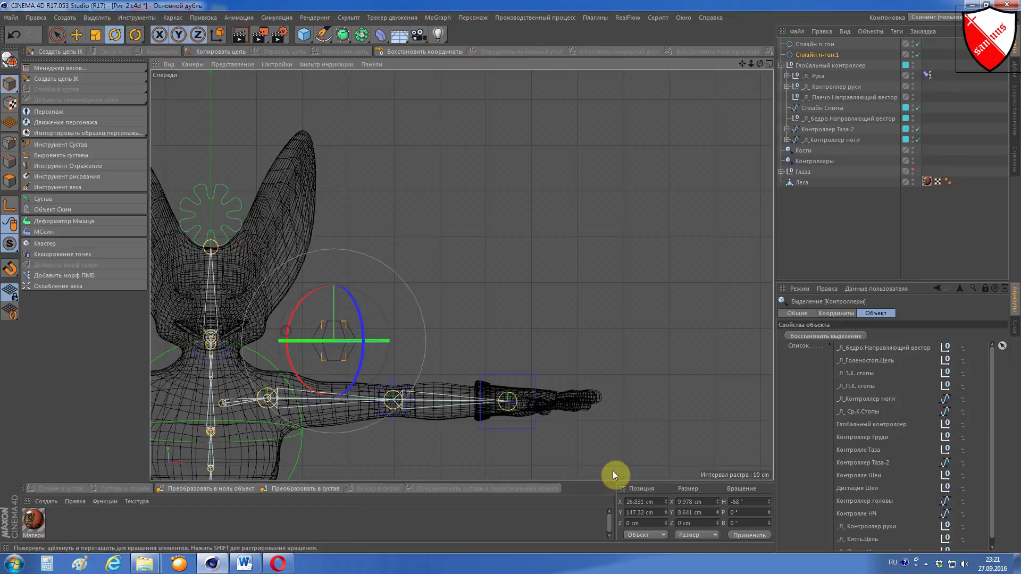
pyautogui.click(750, 503)
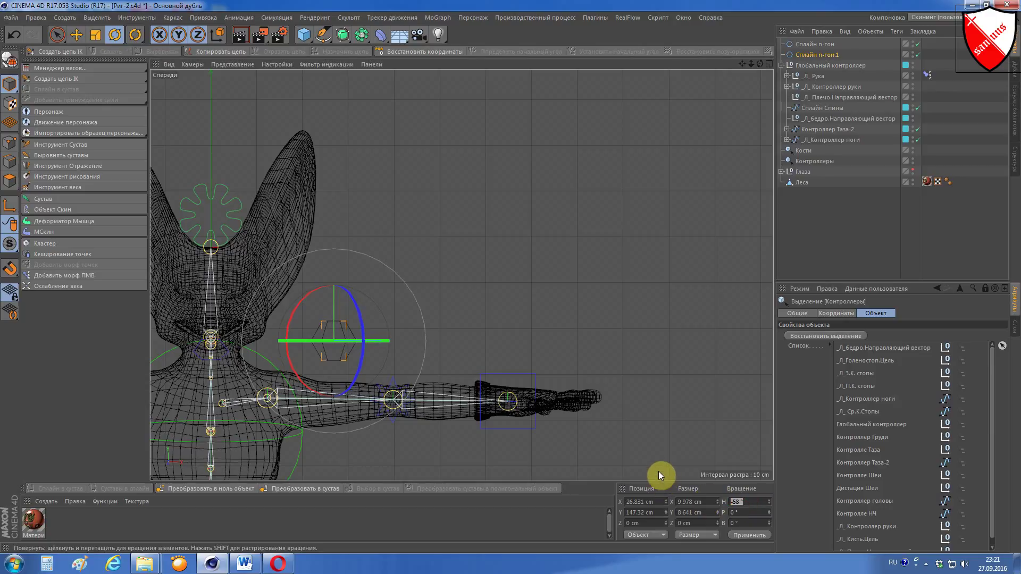
pyautogui.write('90')
pyautogui.press('Return')
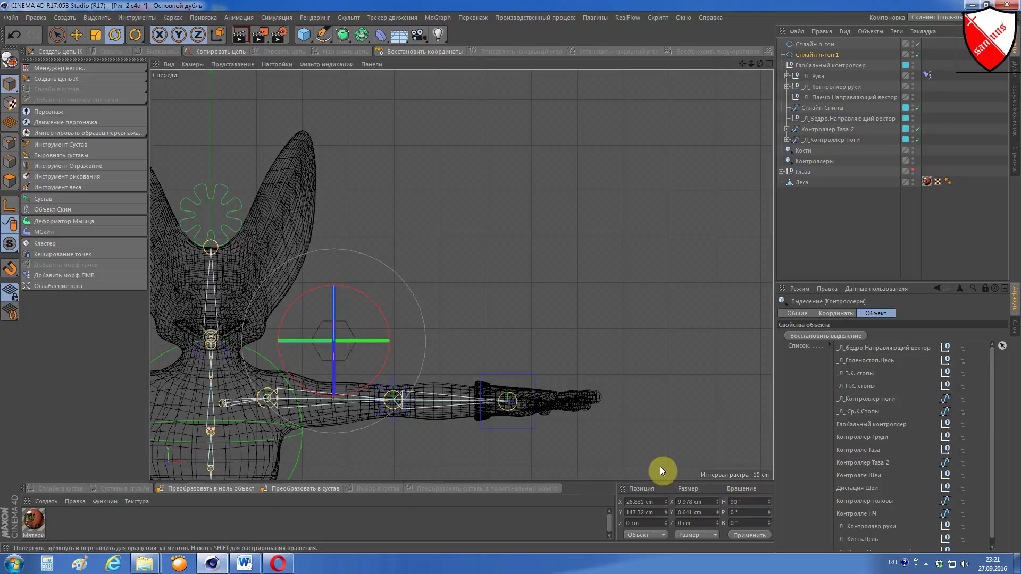
# Step: Back in Perspective view, select both hexagon splines and make them editable
pyautogui.press('F1')
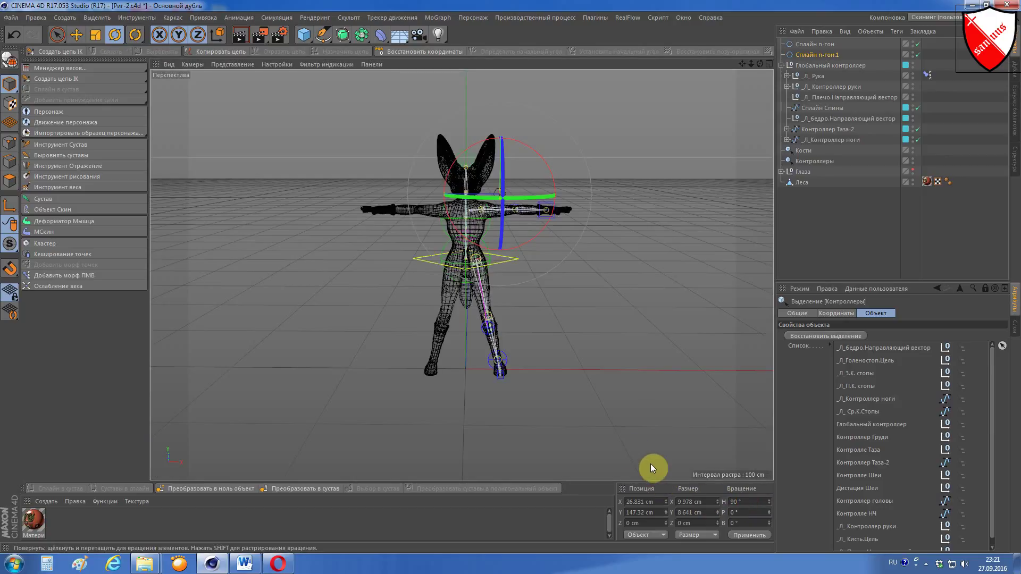
pyautogui.scroll(3, 537, 229)
pyautogui.scroll(3, 511, 191)
pyautogui.scroll(3, 462, 153)
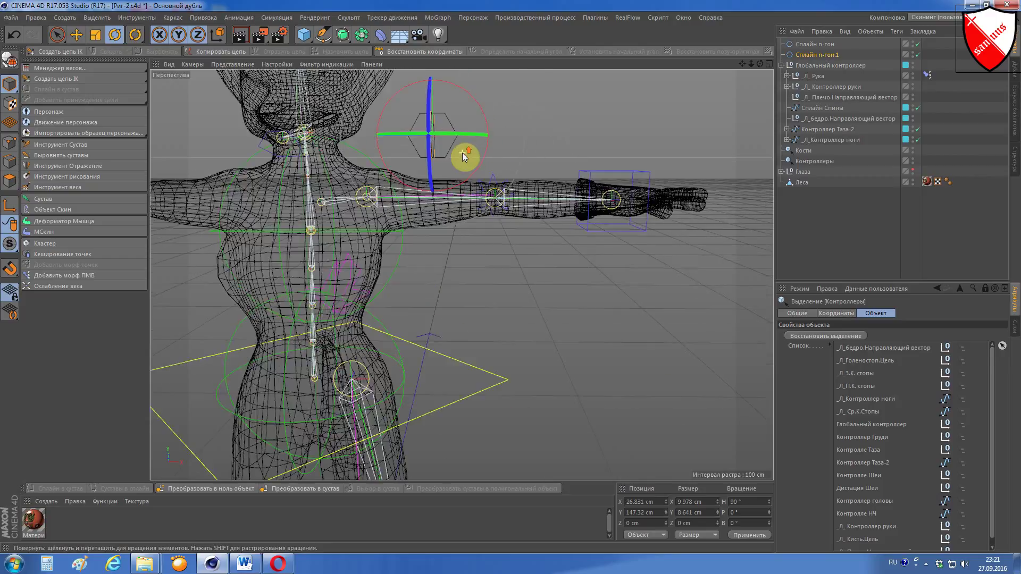
pyautogui.scroll(3, 419, 153)
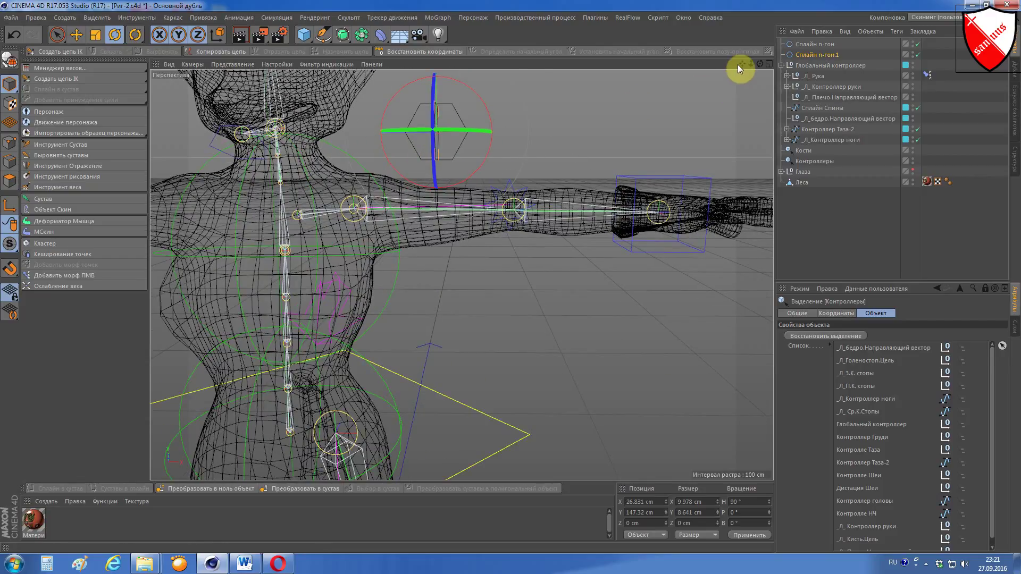
pyautogui.moveTo(741, 64)
pyautogui.mouseDown()
pyautogui.moveTo(742, 87)
pyautogui.moveTo(707, 66)
pyautogui.moveTo(665, 85)
pyautogui.mouseUp()
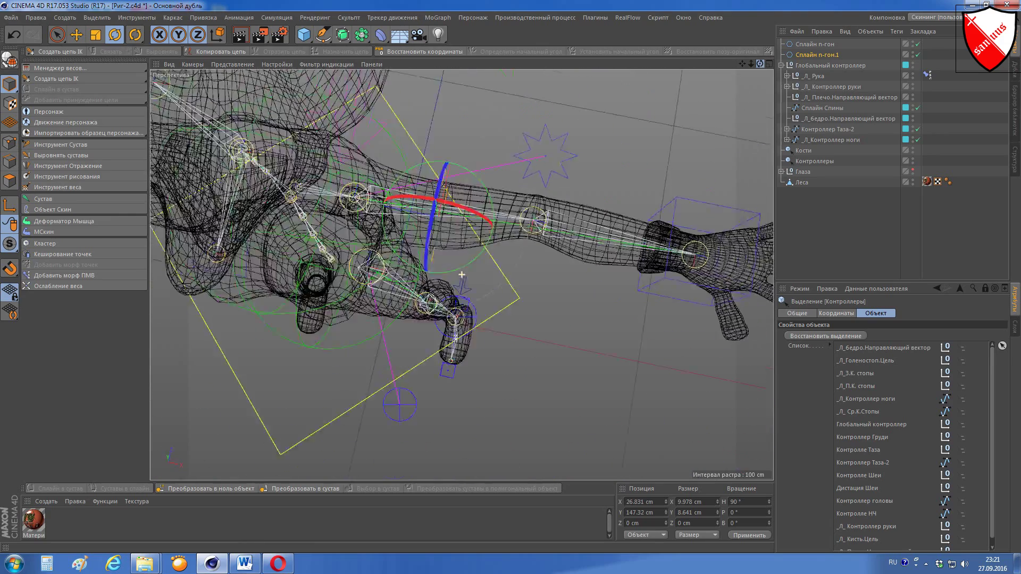
pyautogui.moveTo(665, 85)
pyautogui.mouseDown()
pyautogui.moveTo(643, 101)
pyautogui.moveTo(758, 65)
pyautogui.mouseUp()
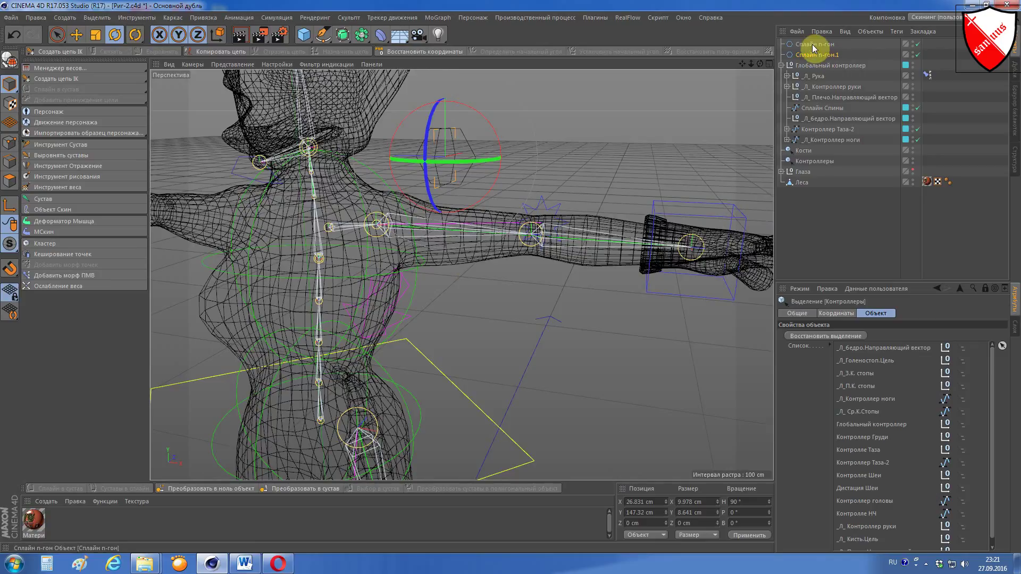
pyautogui.keyDown('ctrl'); pyautogui.click(812, 44); pyautogui.keyUp('ctrl')
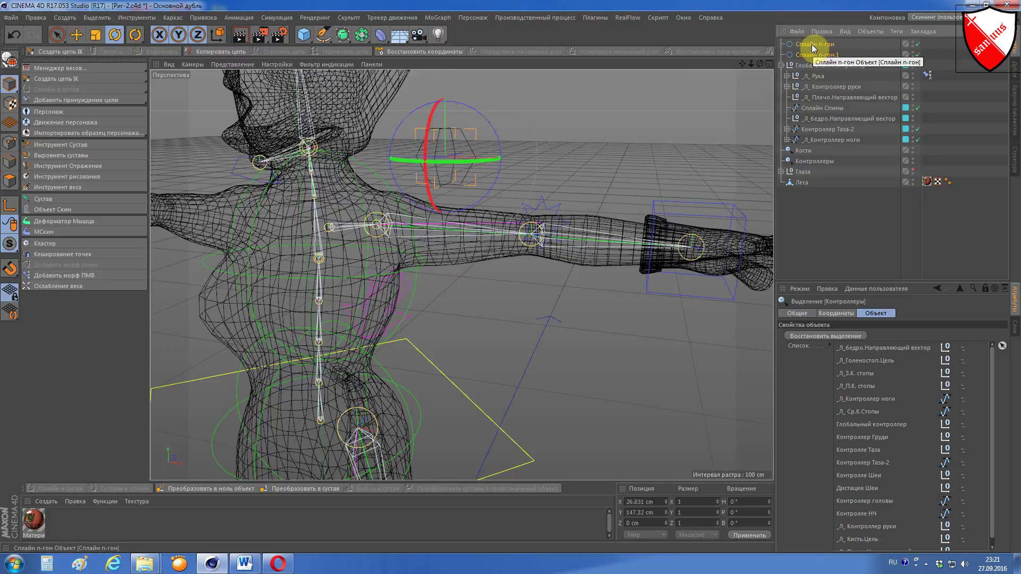
pyautogui.click(8, 60)
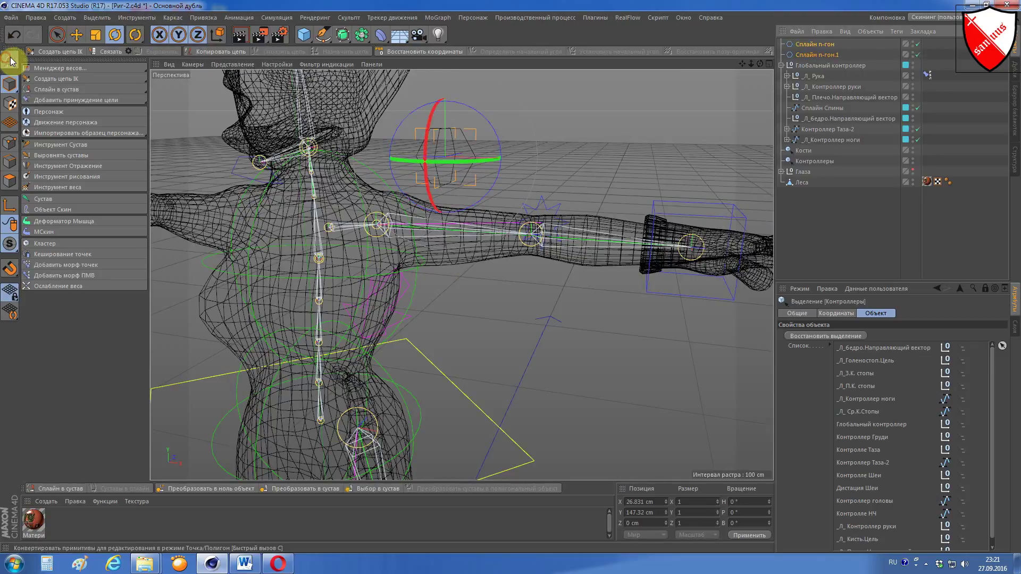
# Step: Merge the two hexagon splines and rename the result _Л_ Контроллер Ключицы
pyautogui.rightClick(817, 46)
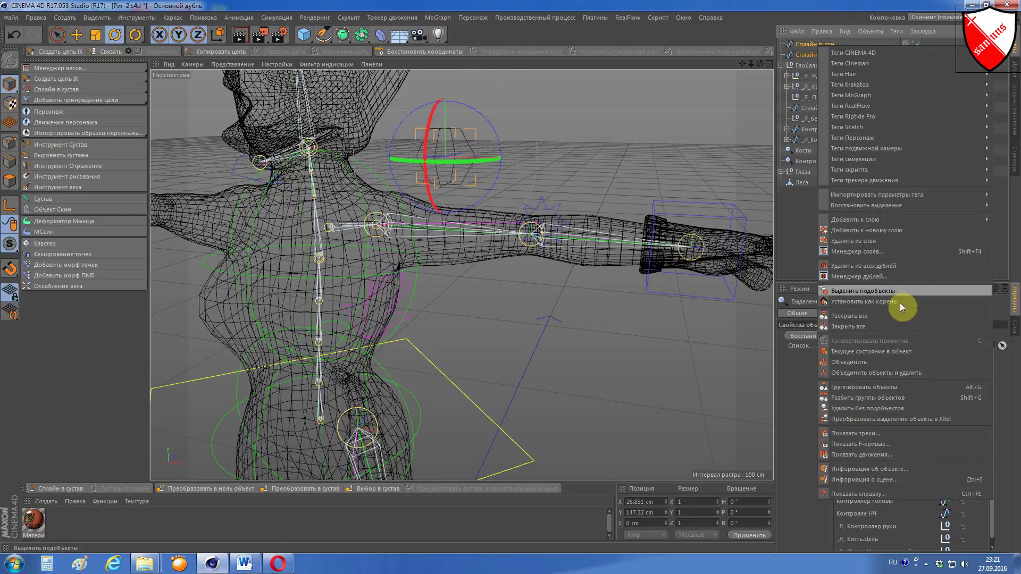
pyautogui.click(881, 373)
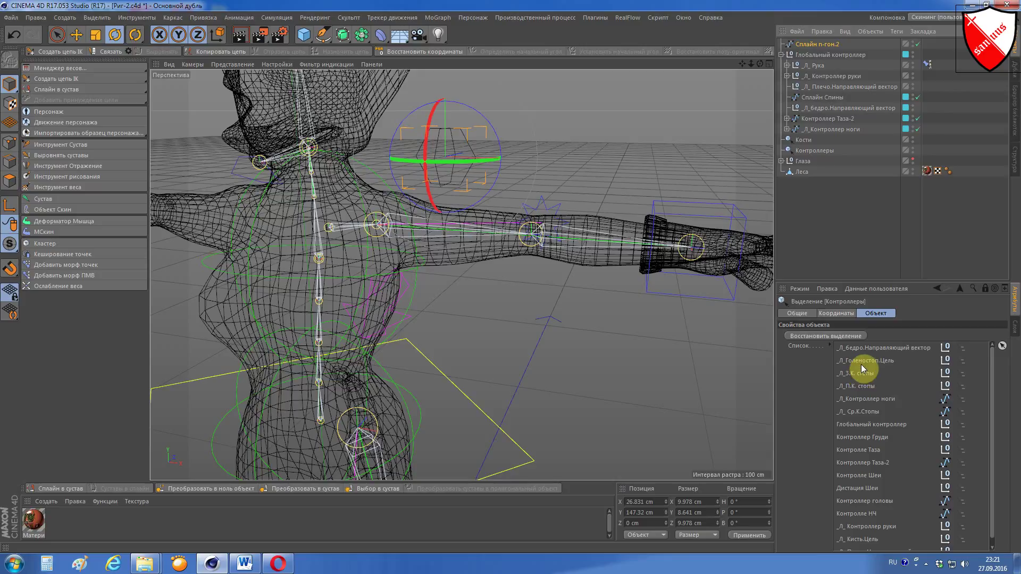
pyautogui.doubleClick(828, 44)
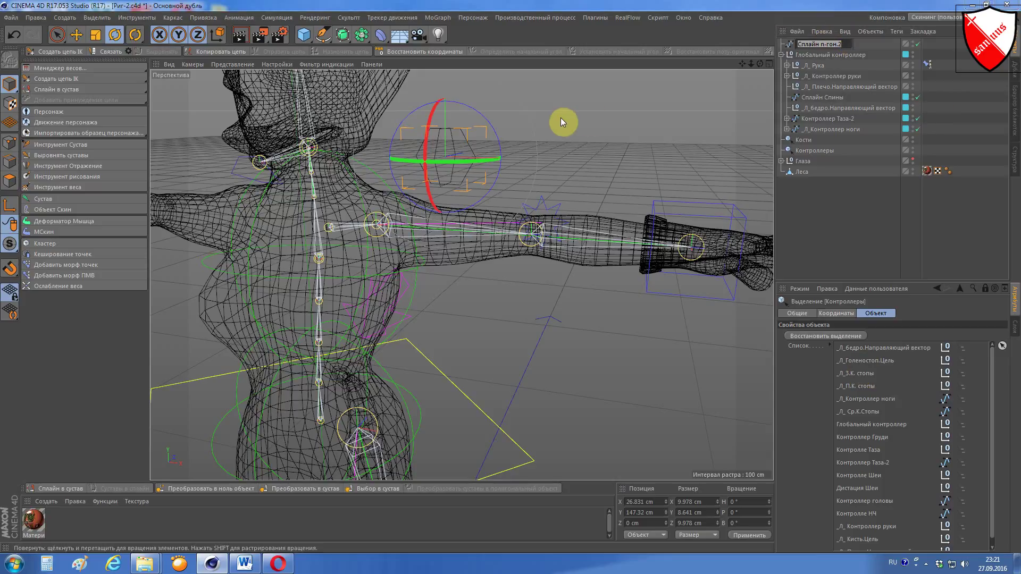
pyautogui.press('BackSpace')
pyautogui.write('онтроллер')
pyautogui.write(' К')
pyautogui.write('лючи')
pyautogui.write('цы')
pyautogui.press('Return')
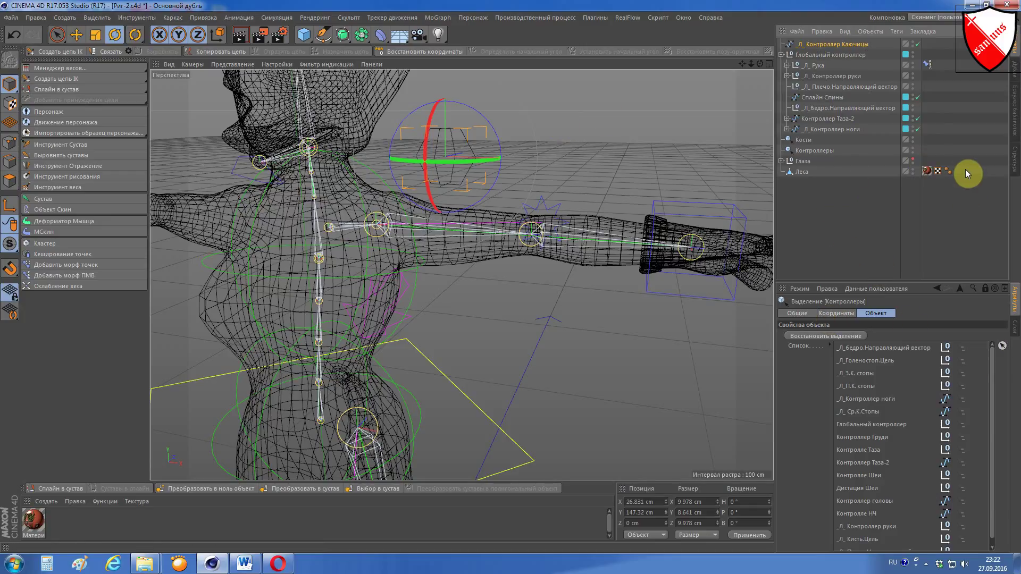
# Step: Turn on the controller's custom display colour in Basic and set it to blue
pyautogui.click(989, 288)
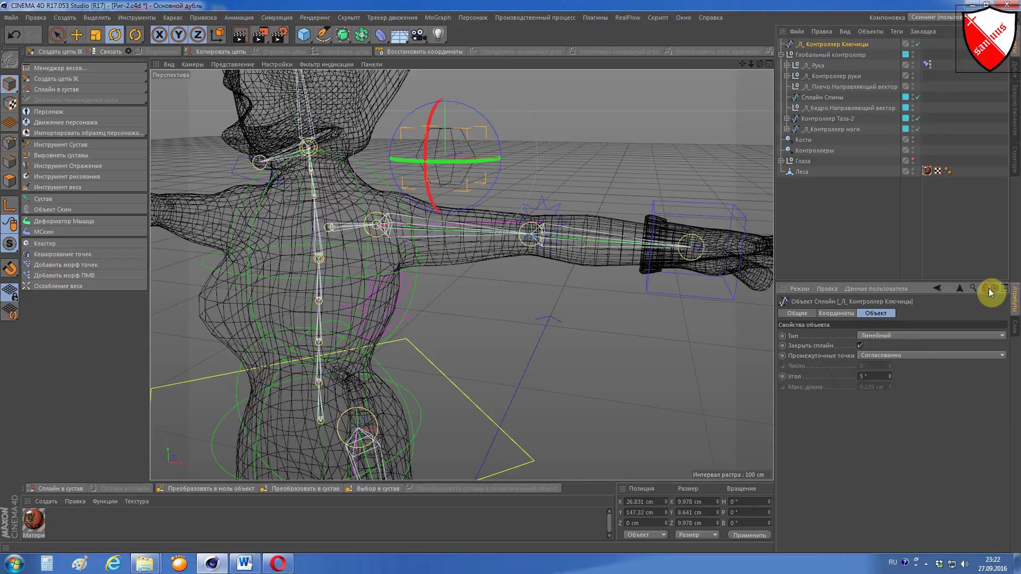
pyautogui.click(807, 316)
pyautogui.click(886, 379)
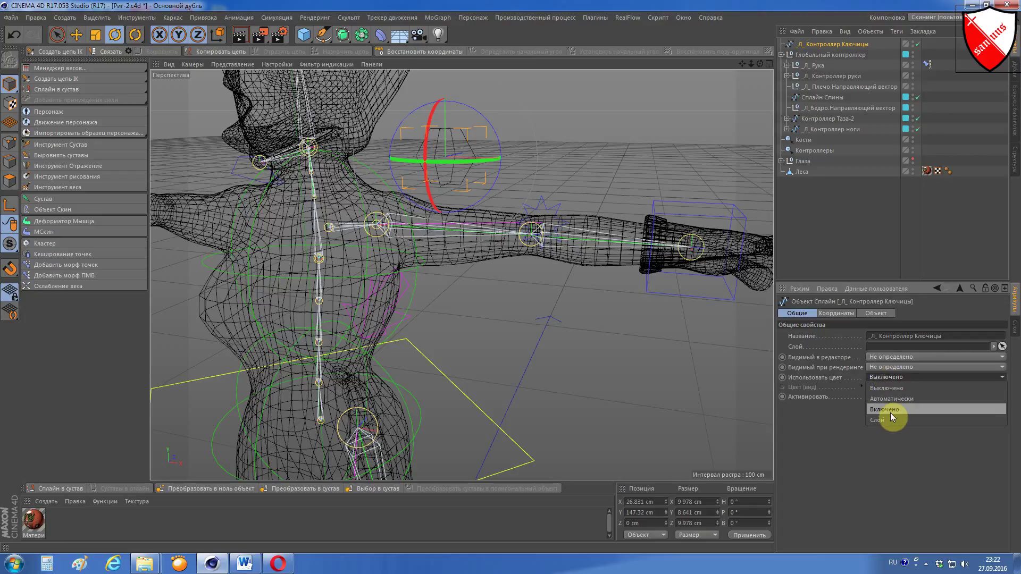
pyautogui.click(890, 412)
pyautogui.click(875, 387)
pyautogui.moveTo(876, 388)
pyautogui.mouseDown()
pyautogui.moveTo(920, 388)
pyautogui.moveTo(923, 398)
pyautogui.mouseUp()
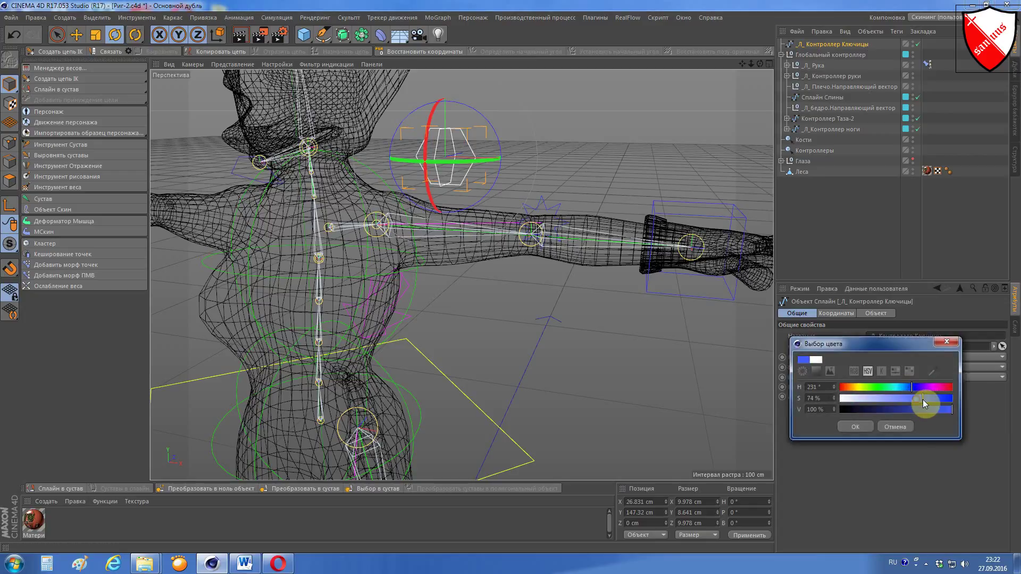
pyautogui.click(923, 409)
pyautogui.click(857, 424)
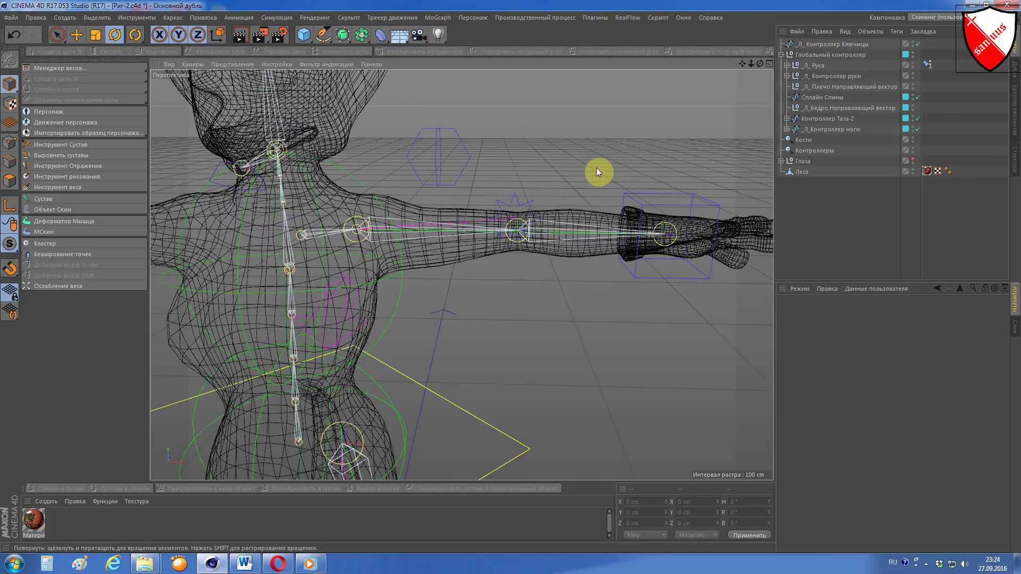
# Step: In Front view, enable snapping and snap the clavicle controller onto the left clavicle joint
pyautogui.press('F4')
pyautogui.scroll(-2, 458, 260)
pyautogui.scroll(-1, 283, 347)
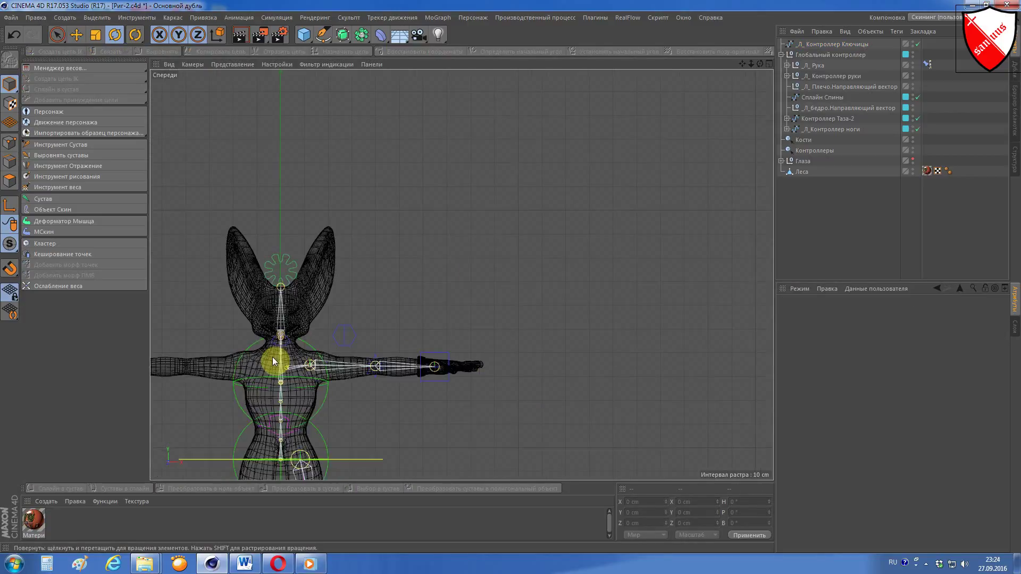
pyautogui.scroll(2, 273, 360)
pyautogui.scroll(2, 213, 345)
pyautogui.scroll(2, 165, 290)
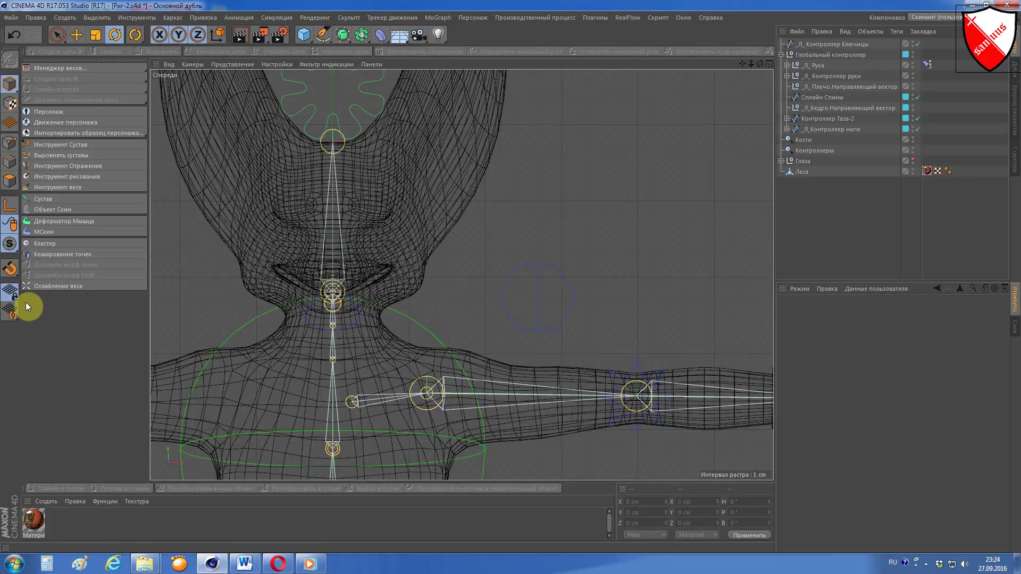
pyautogui.click(14, 272)
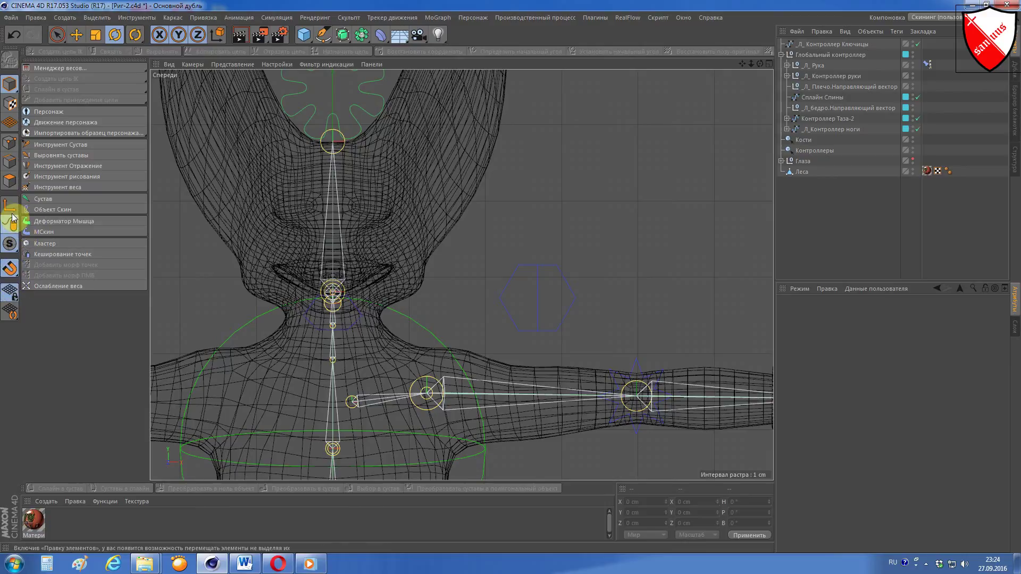
pyautogui.scroll(2, 452, 383)
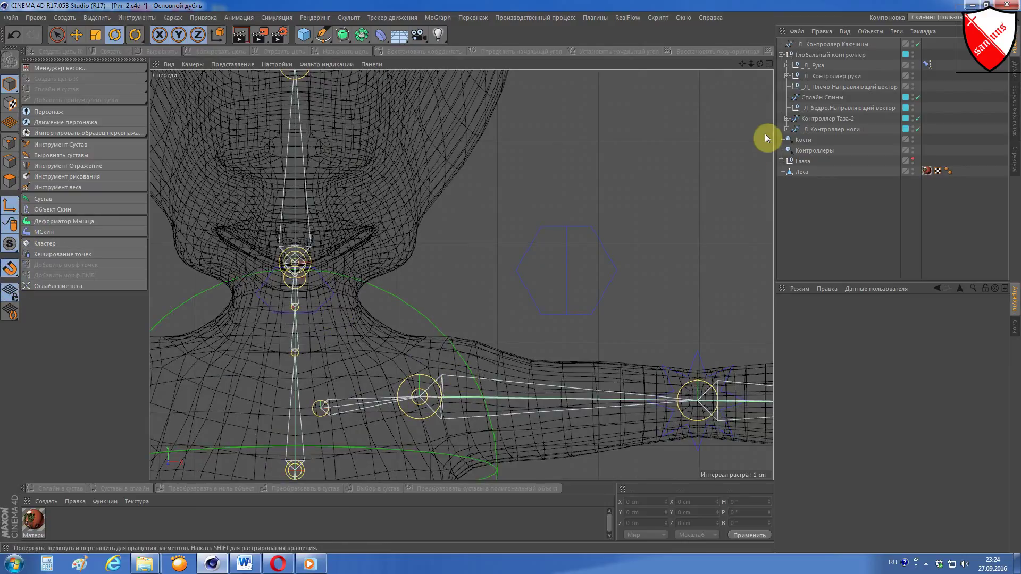
pyautogui.click(838, 44)
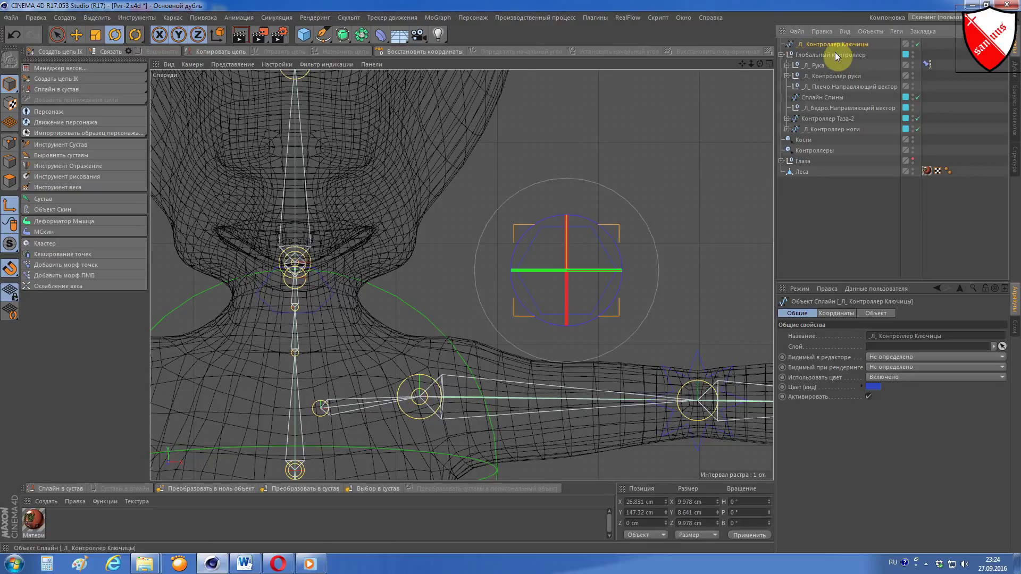
pyautogui.click(76, 34)
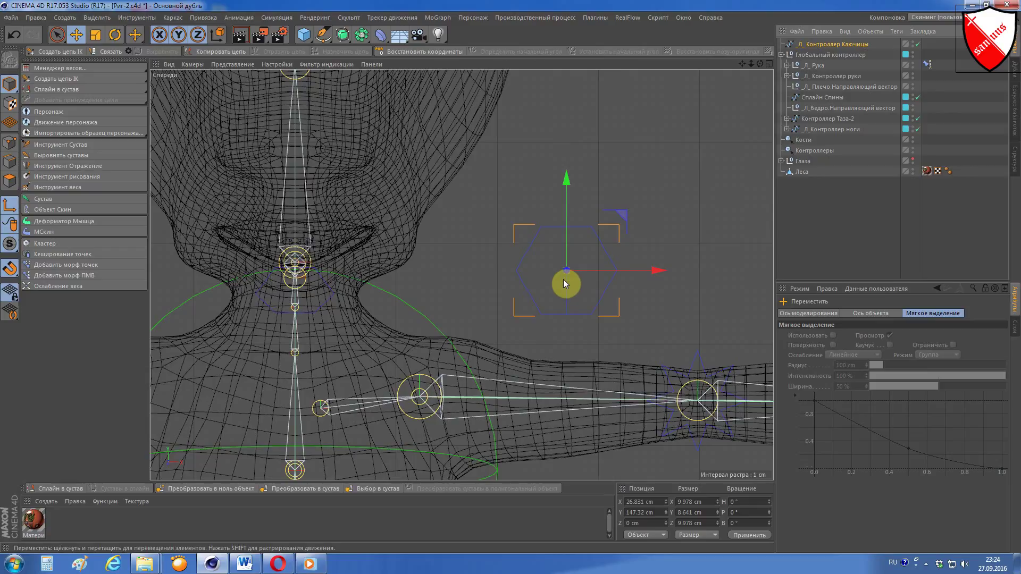
pyautogui.scroll(1, 548, 266)
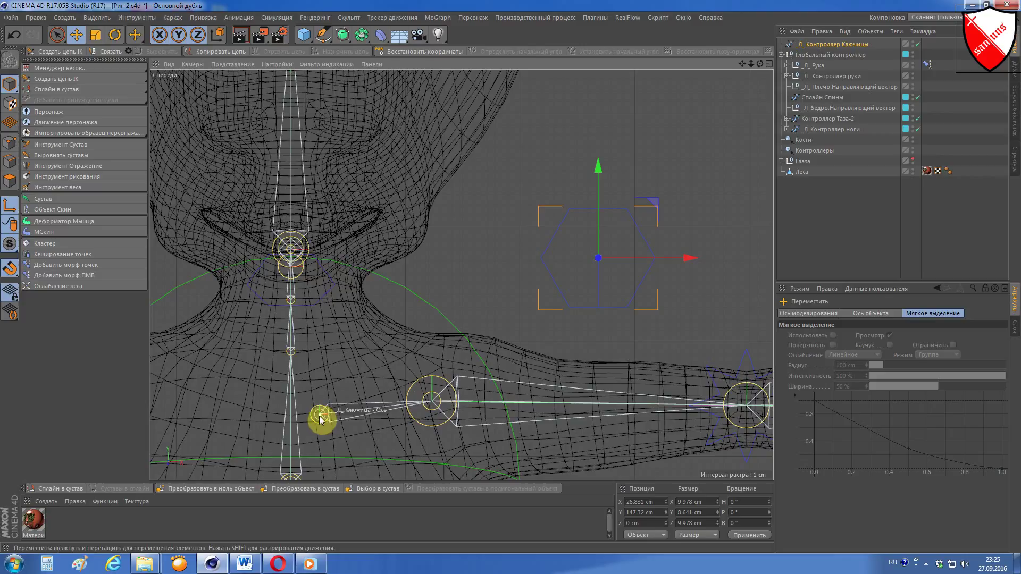
pyautogui.moveTo(654, 216)
pyautogui.mouseDown()
pyautogui.moveTo(498, 318)
pyautogui.moveTo(382, 361)
pyautogui.mouseUp()
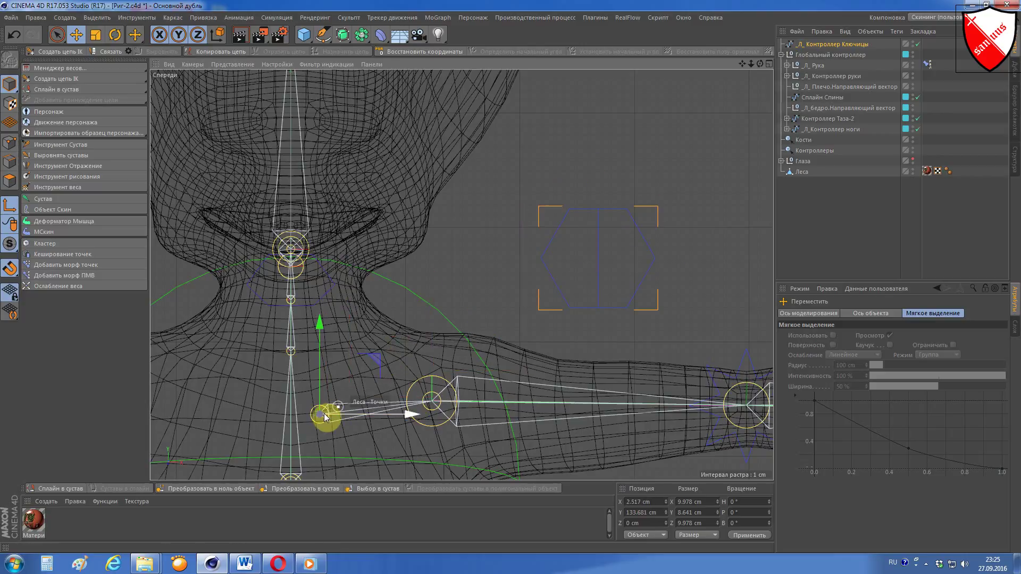
pyautogui.scroll(3, 321, 415)
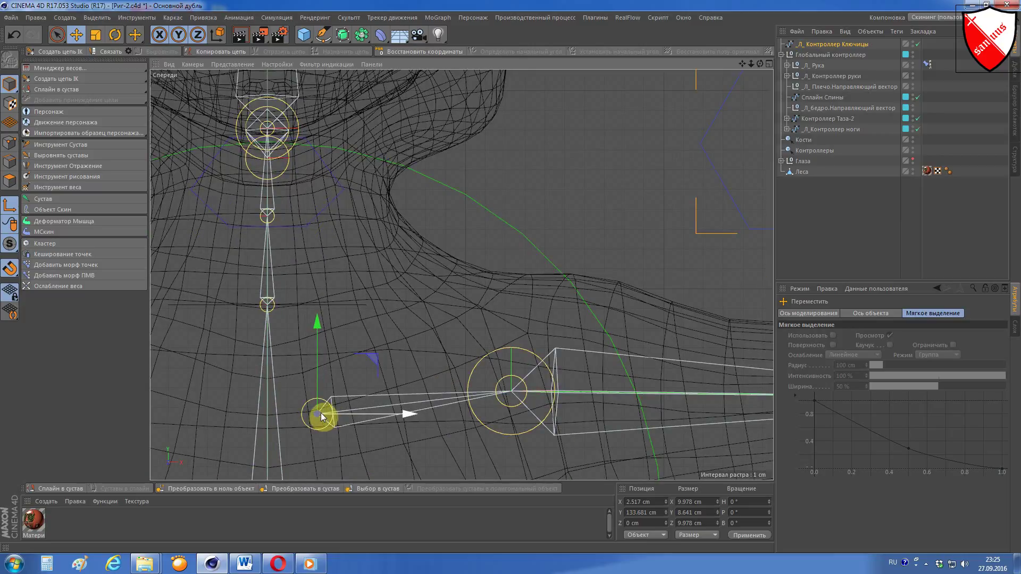
# Step: In Top view, hide the Леса mesh and align the controller's depth with the clavicle joint
pyautogui.press('F2')
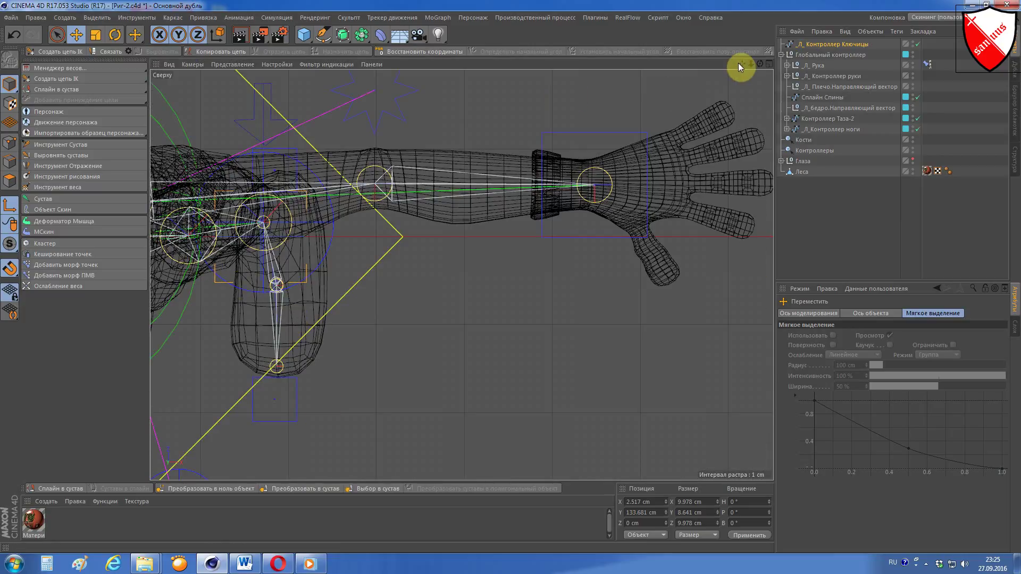
pyautogui.moveTo(741, 63); pyautogui.dragTo(768, 89)
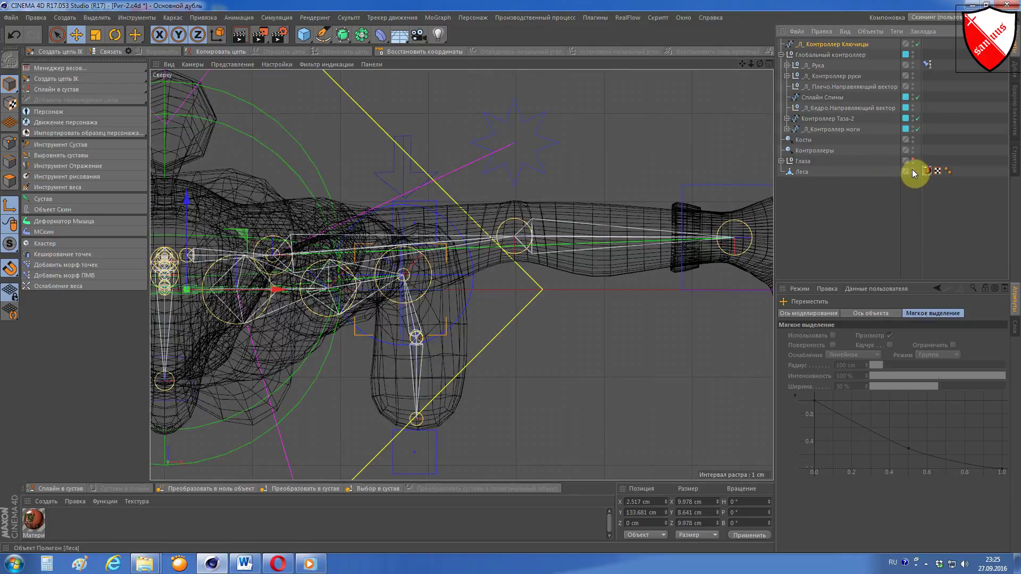
pyautogui.click(913, 169)
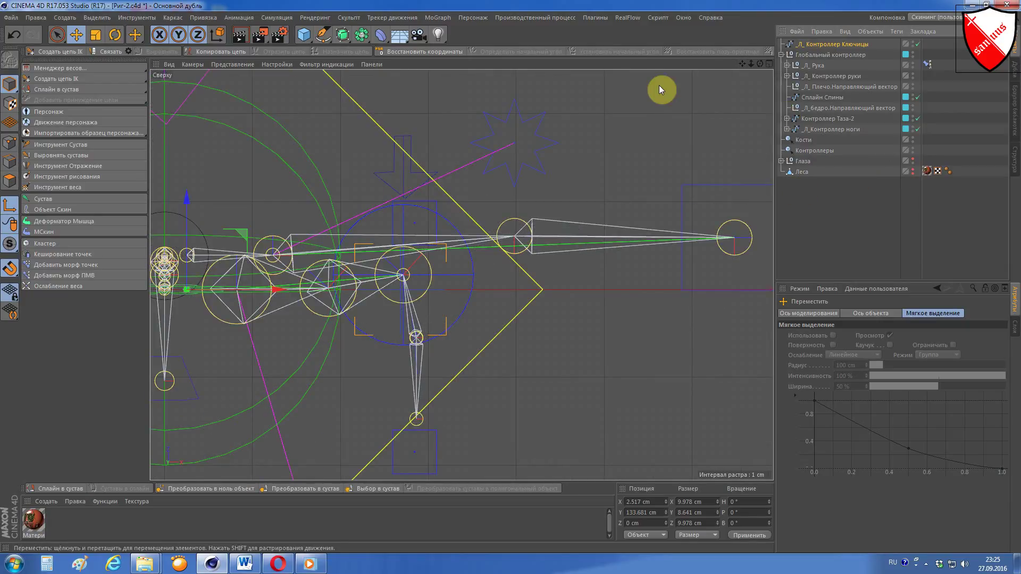
pyautogui.moveTo(741, 63); pyautogui.dragTo(760, 80)
pyautogui.moveTo(461, 275); pyautogui.dragTo(489, 288)
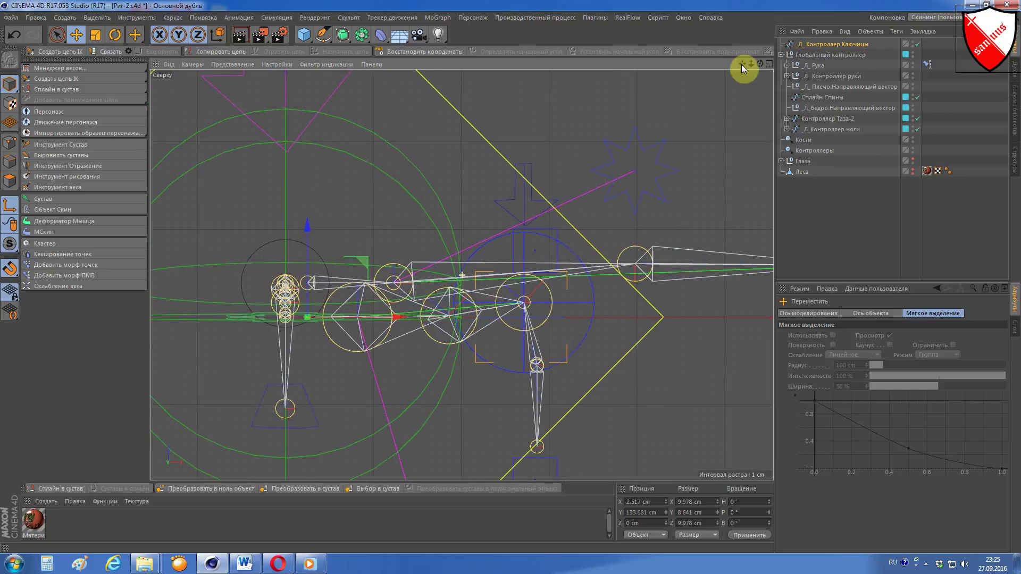
pyautogui.scroll(5, 295, 282)
pyautogui.scroll(2, 295, 281)
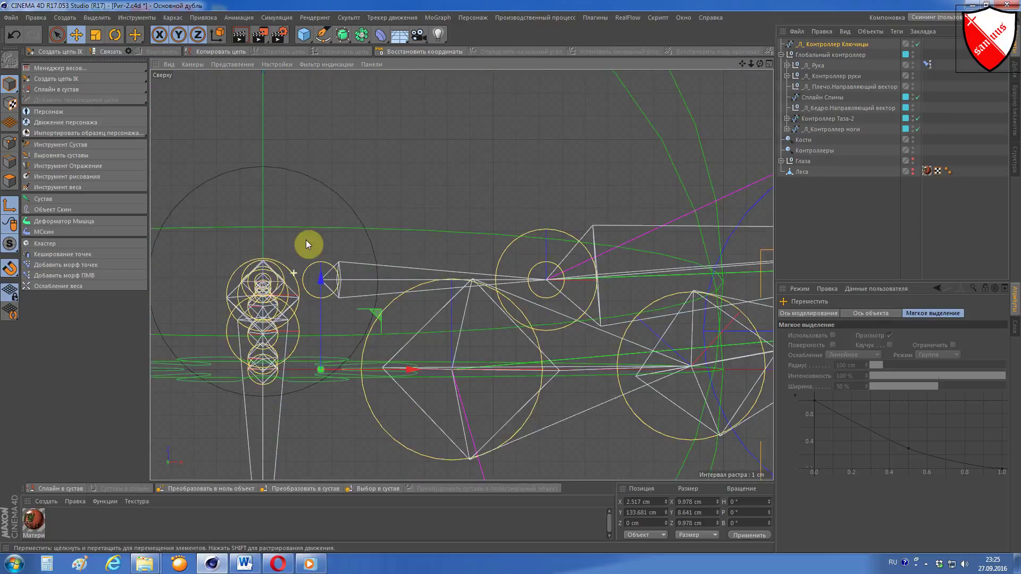
pyautogui.moveTo(333, 273)
pyautogui.mouseDown()
pyautogui.moveTo(323, 273)
pyautogui.moveTo(334, 196)
pyautogui.mouseUp()
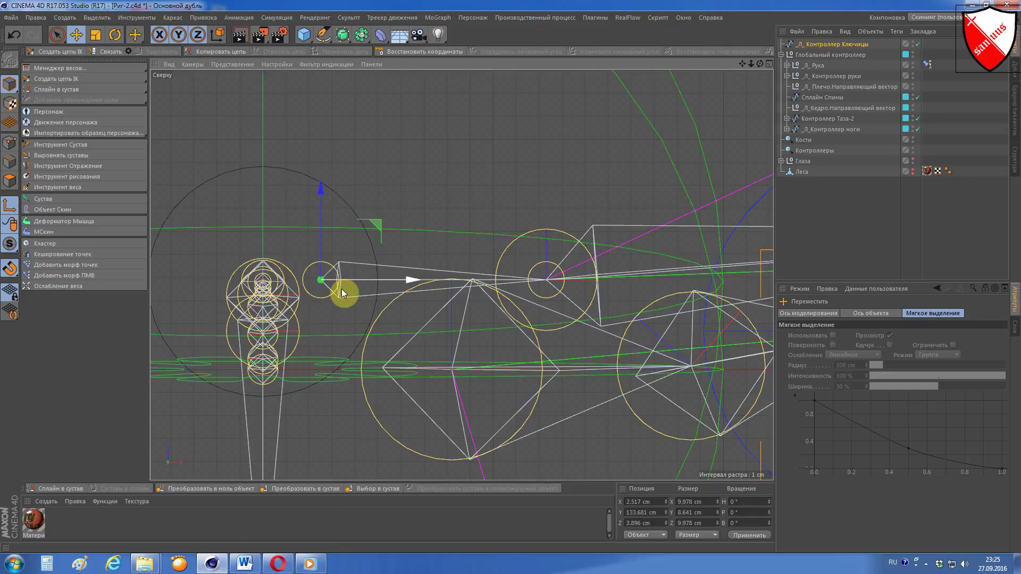
pyautogui.press('F1')
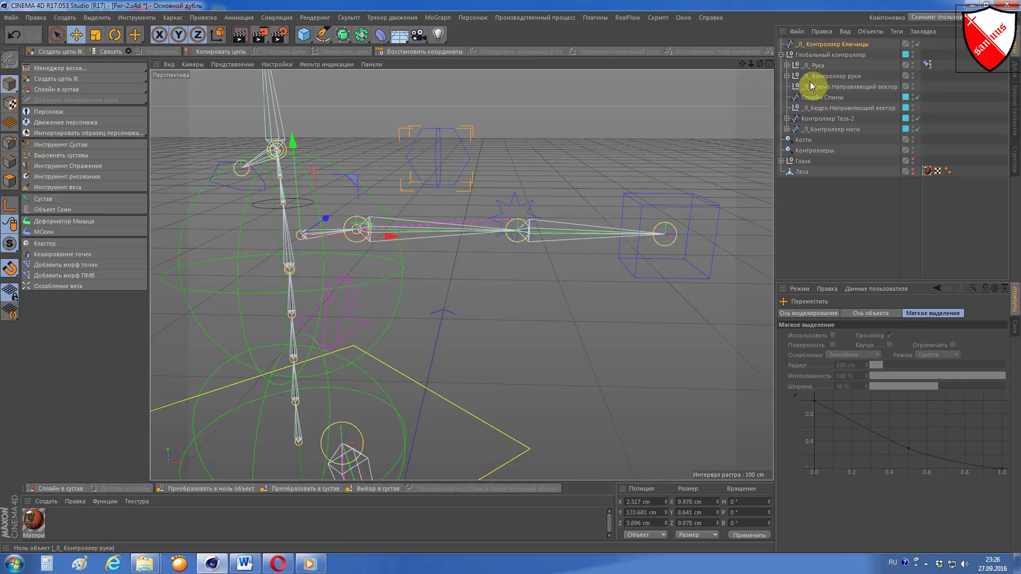
# Step: Move the clavicle controller under the Груди joint and parent _Л_ Ключица beneath it
pyautogui.click(787, 118)
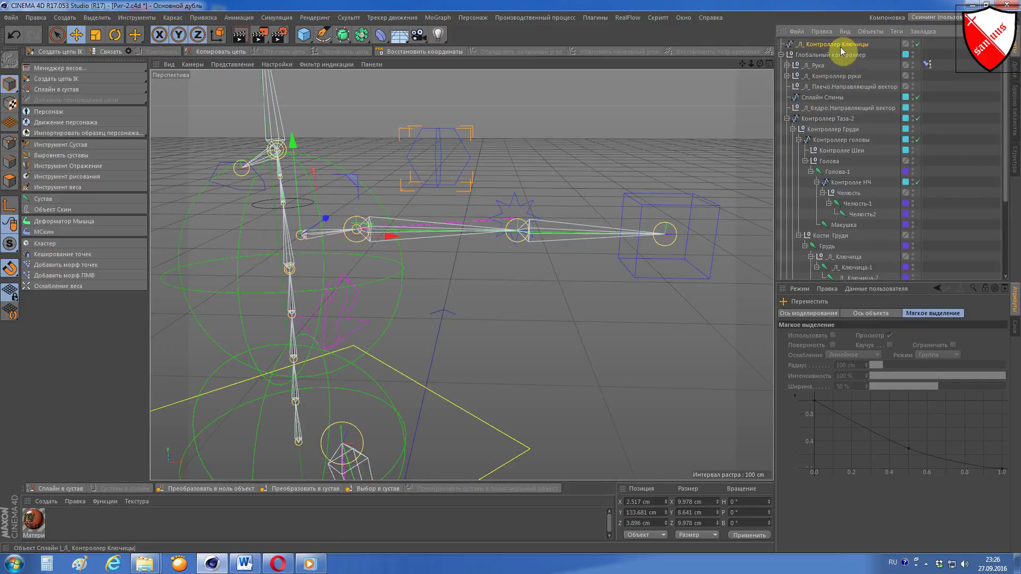
pyautogui.moveTo(840, 47)
pyautogui.mouseDown()
pyautogui.moveTo(864, 222)
pyautogui.moveTo(841, 250)
pyautogui.mouseUp()
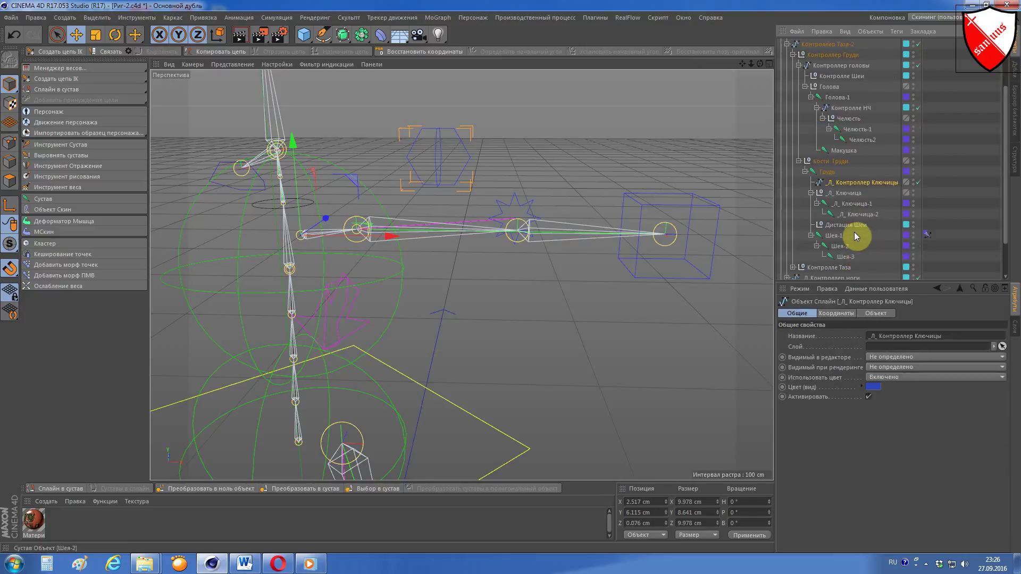
pyautogui.click(811, 193)
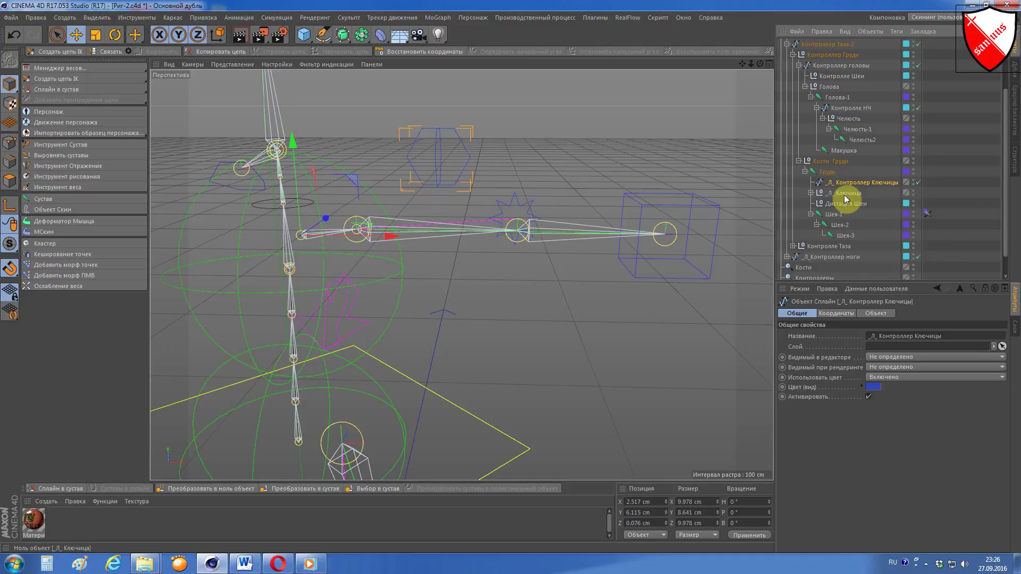
pyautogui.moveTo(846, 199); pyautogui.dragTo(854, 187)
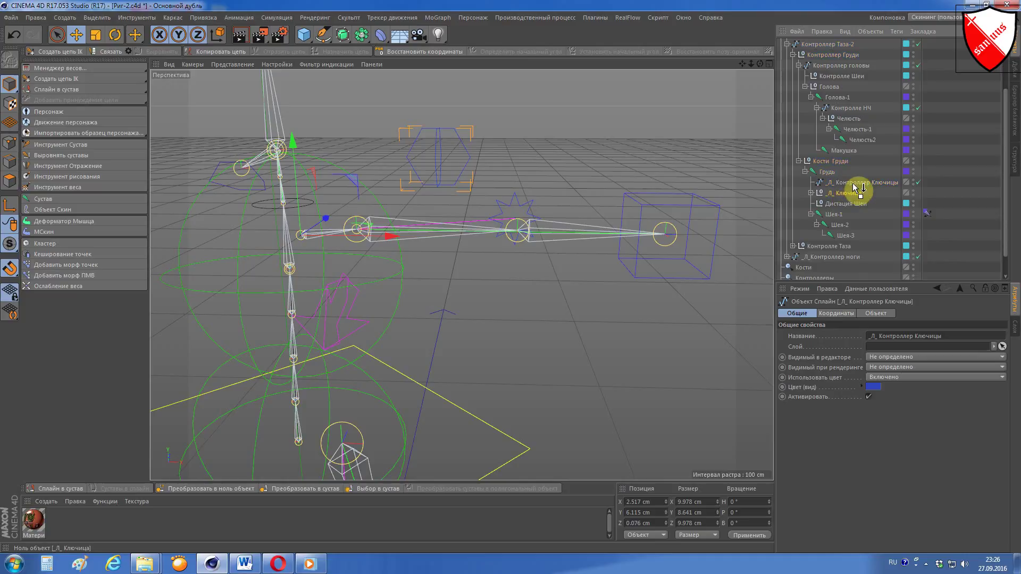
pyautogui.moveTo(854, 187); pyautogui.dragTo(853, 186)
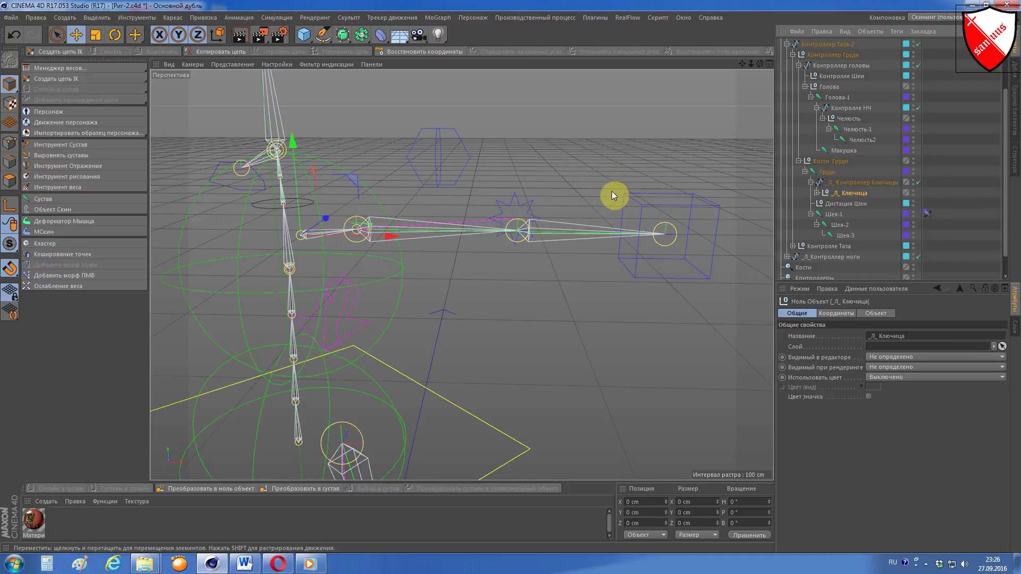
pyautogui.keyDown('alt'); pyautogui.moveTo(612, 193); pyautogui.dragTo(572, 195); pyautogui.keyUp('alt')
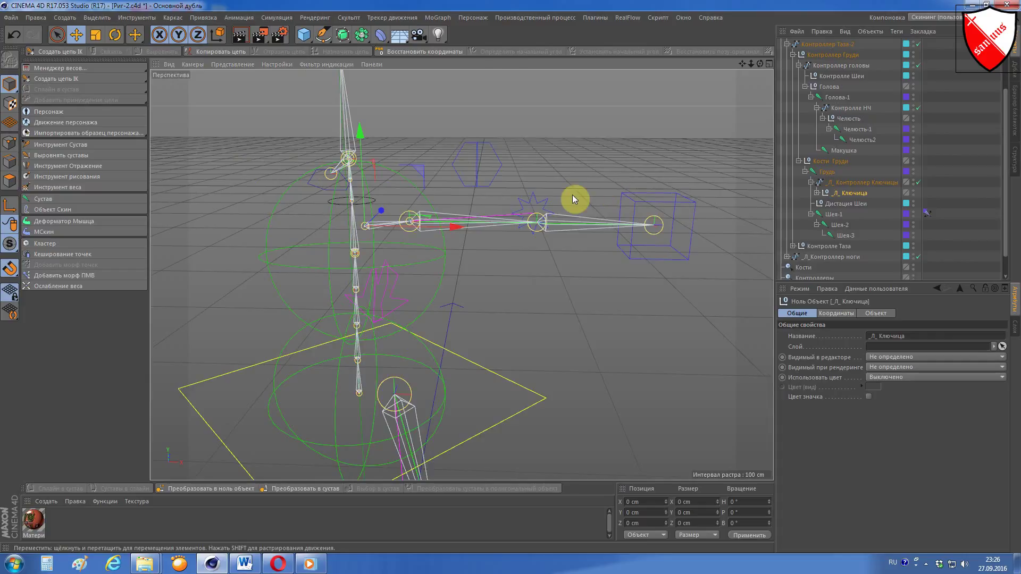
# Step: Test-rotate the clavicle controller to confirm the arm follows, undo, and show its properties
pyautogui.click(76, 34)
pyautogui.click(841, 184)
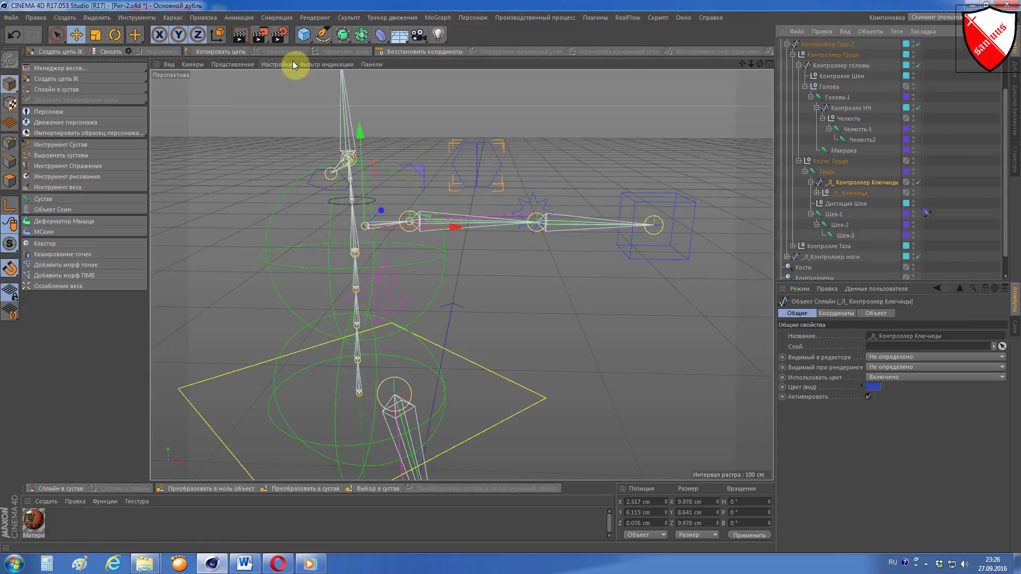
pyautogui.click(116, 35)
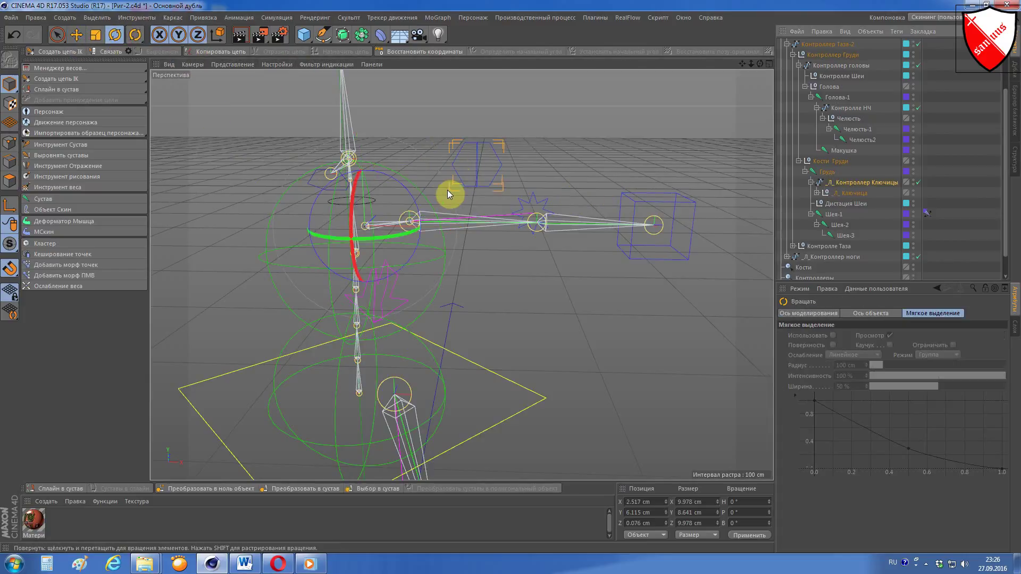
pyautogui.moveTo(415, 191)
pyautogui.mouseDown()
pyautogui.moveTo(396, 178)
pyautogui.moveTo(408, 199)
pyautogui.moveTo(388, 181)
pyautogui.moveTo(410, 202)
pyautogui.moveTo(394, 185)
pyautogui.moveTo(411, 222)
pyautogui.moveTo(384, 184)
pyautogui.moveTo(402, 217)
pyautogui.moveTo(387, 193)
pyautogui.mouseUp()
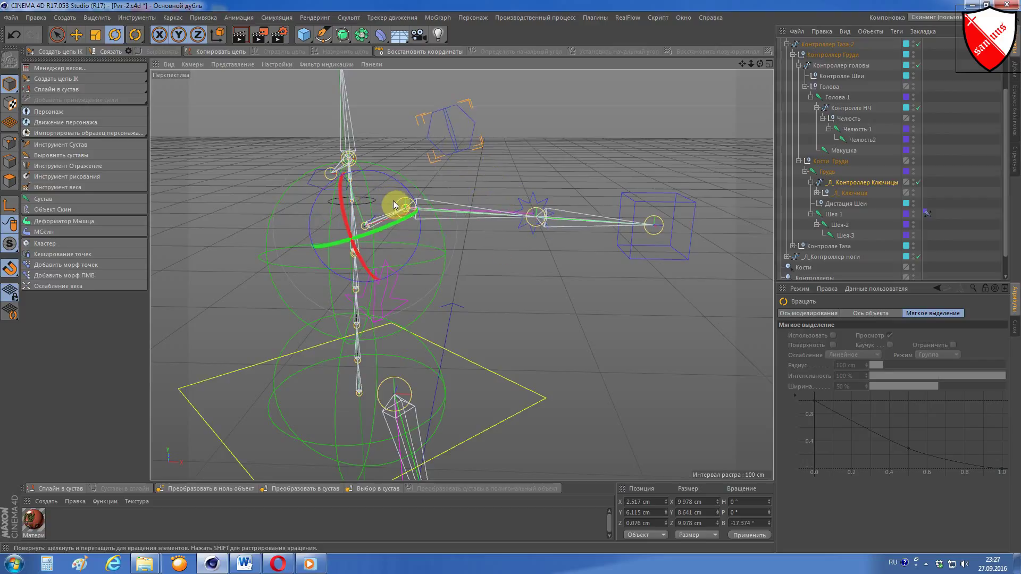
pyautogui.hotkey('ctrl', 'z')
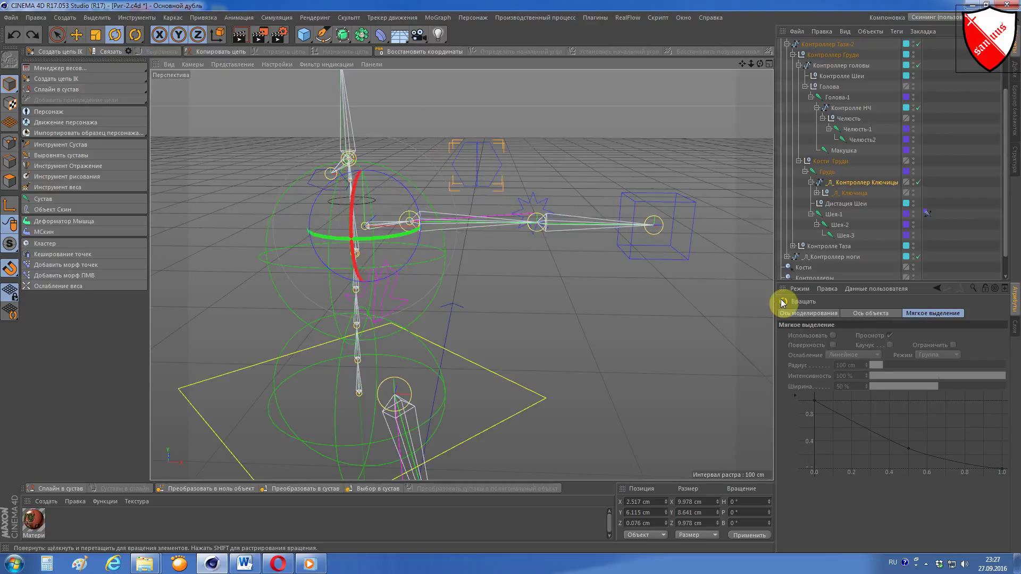
pyautogui.click(872, 186)
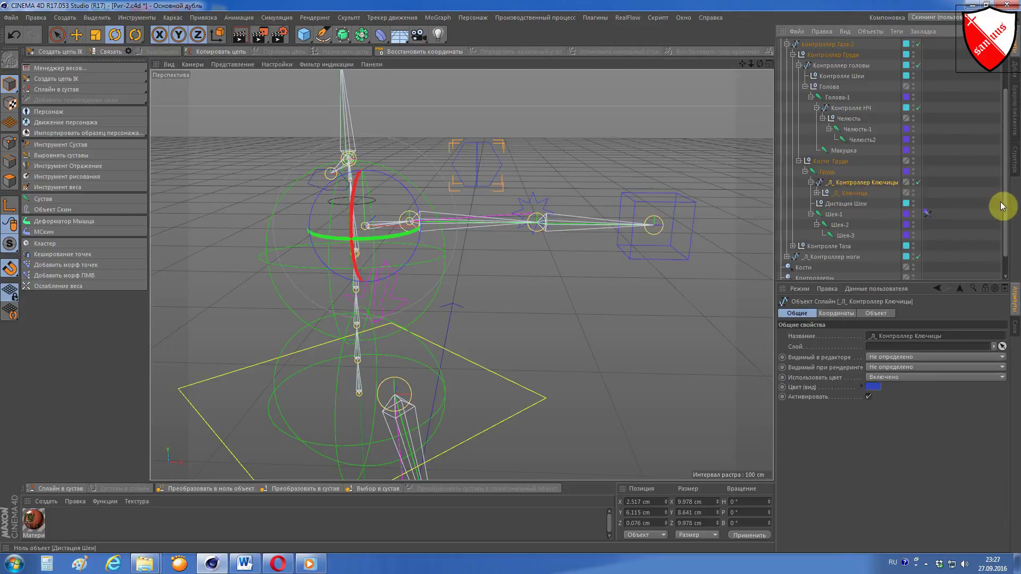
# Step: Put the clavicle controller on the Контроллеры layer and add it to the Контроллеры selection set
pyautogui.rightClick(880, 181)
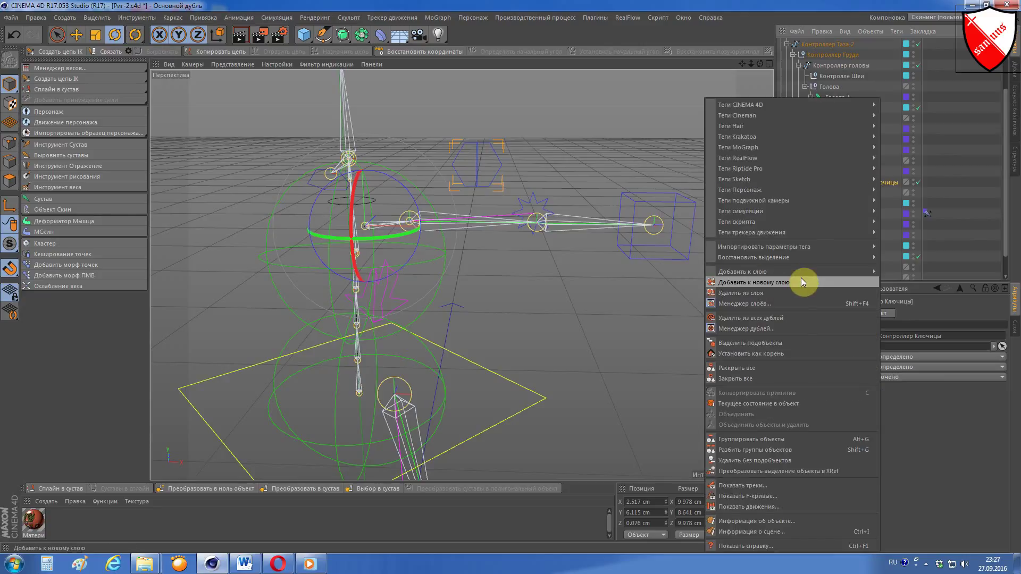
pyautogui.moveTo(743, 271)
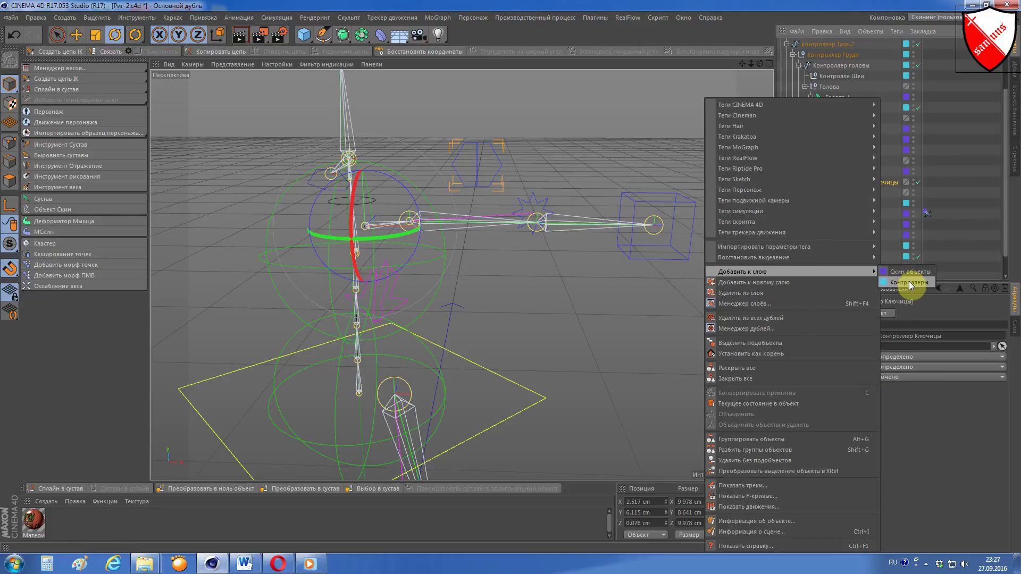
pyautogui.click(910, 282)
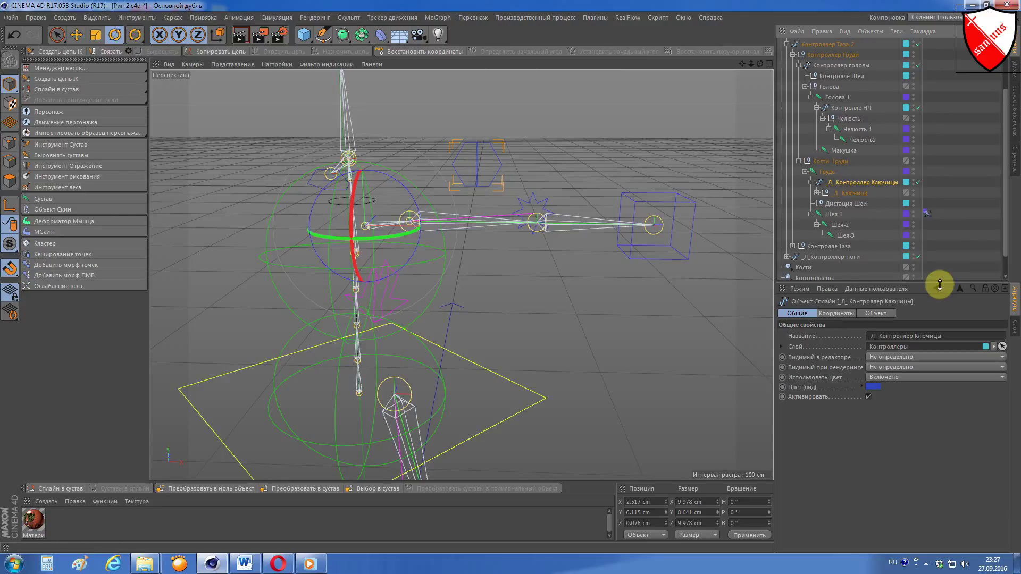
pyautogui.scroll(-2, 856, 274)
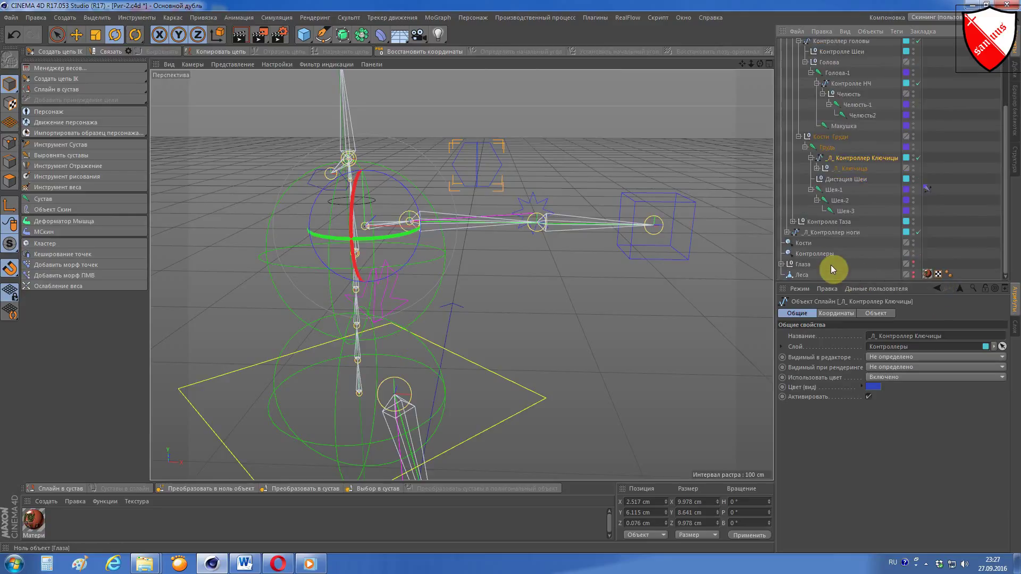
pyautogui.click(795, 254)
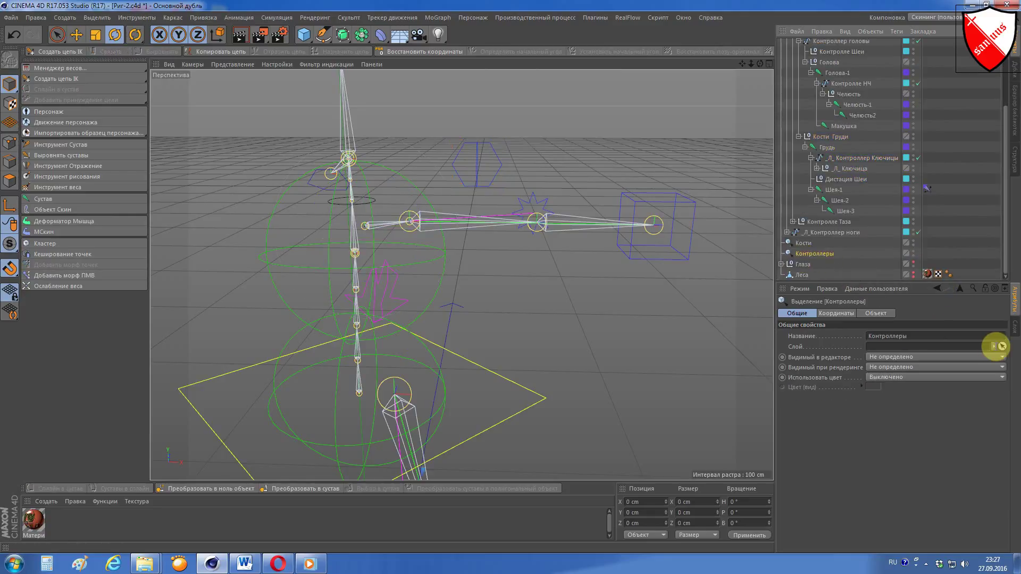
pyautogui.click(885, 311)
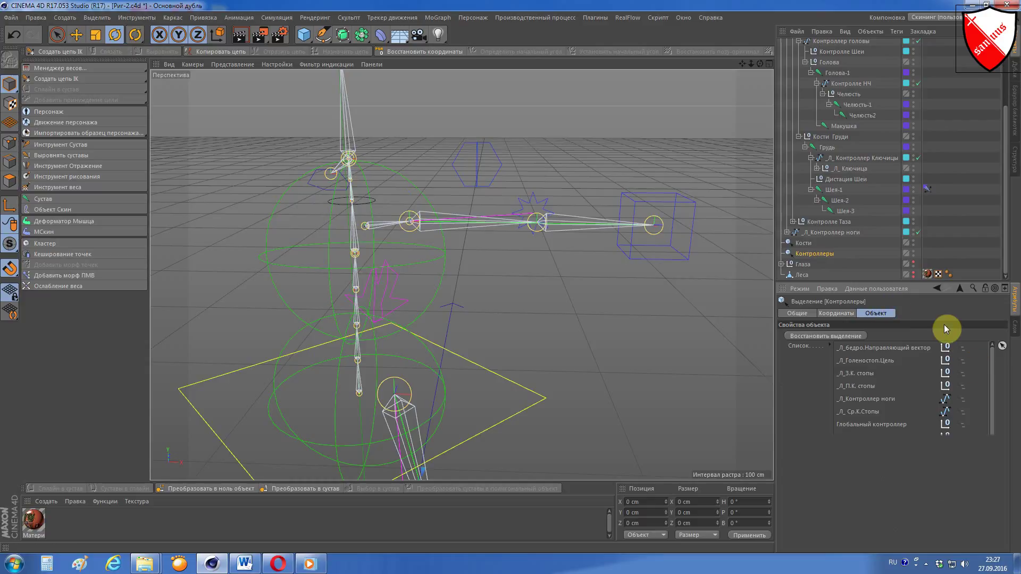
pyautogui.click(883, 159)
pyautogui.moveTo(888, 183); pyautogui.dragTo(916, 366)
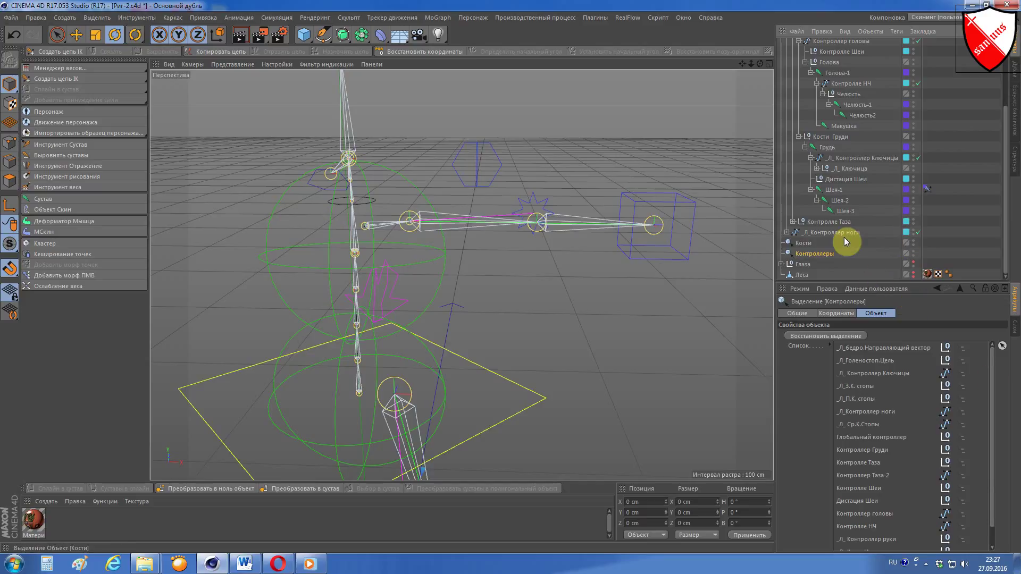
# Step: Freeze all transforms of the clavicle controller so its coordinates read 0
pyautogui.click(866, 158)
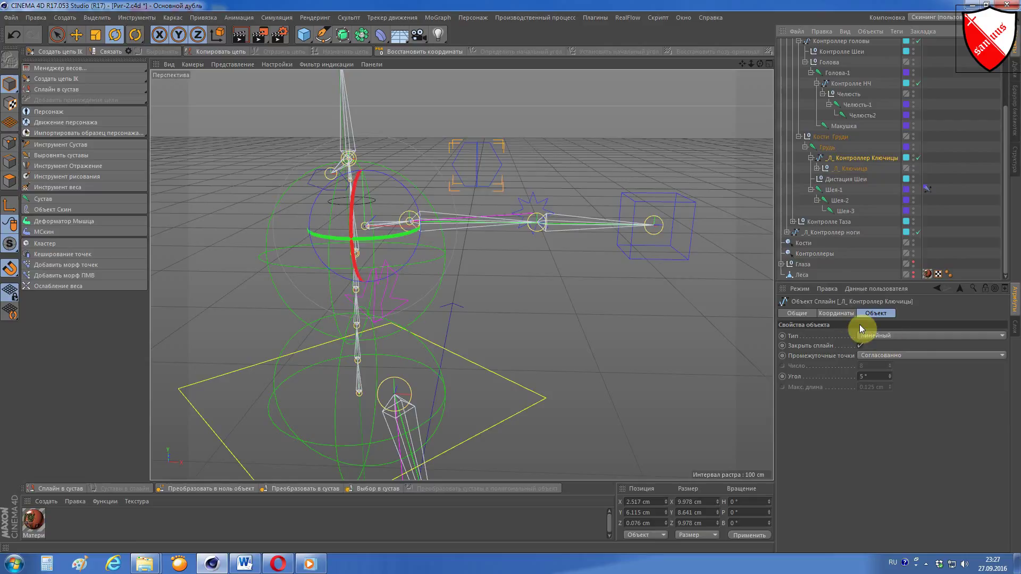
pyautogui.click(840, 313)
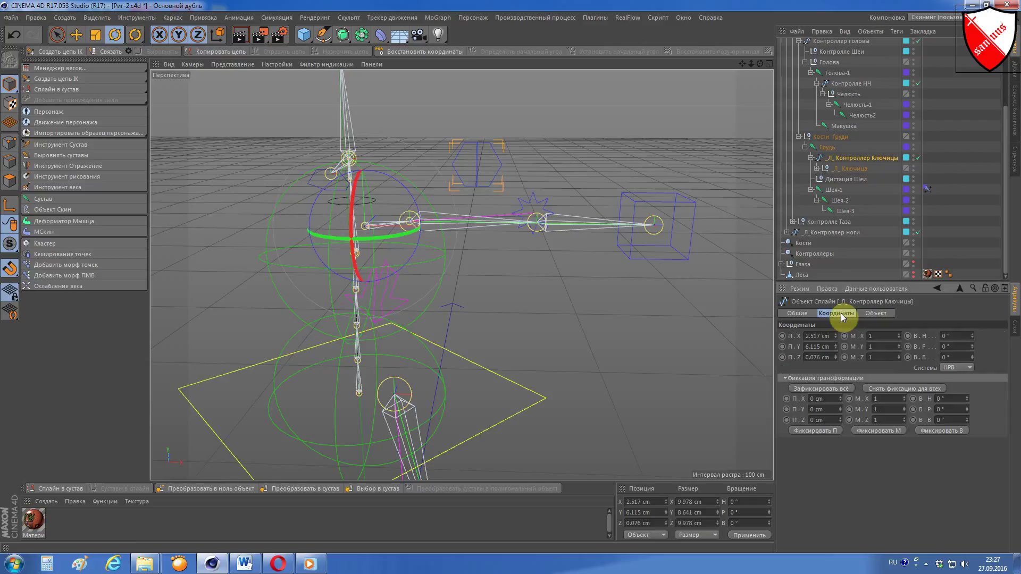
pyautogui.click(842, 388)
# Step: Add a Protection tag to the clavicle controller _Л_Контроллер Ключицы
pyautogui.rightClick(886, 158)
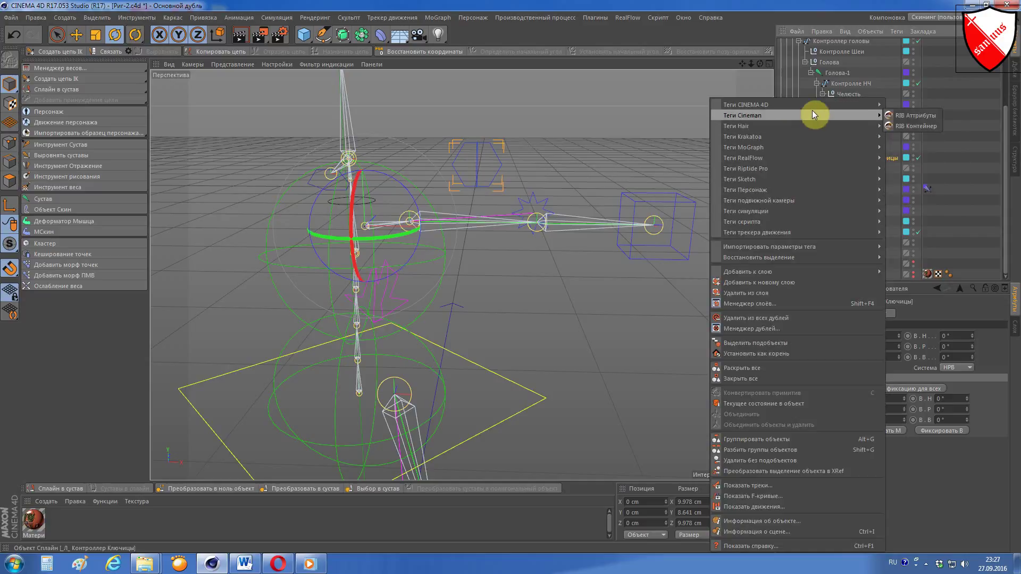
pyautogui.moveTo(765, 104)
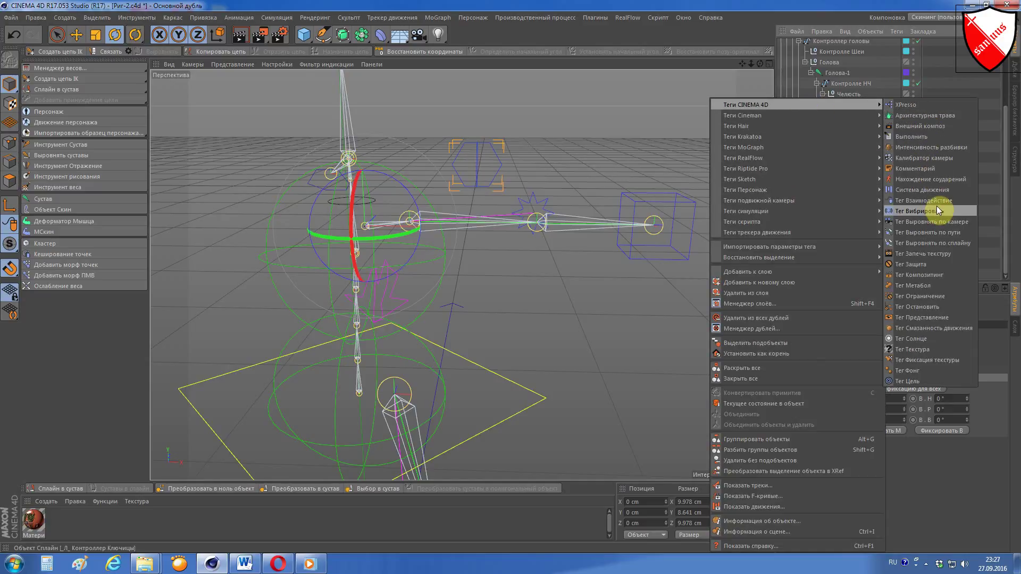
pyautogui.click(923, 264)
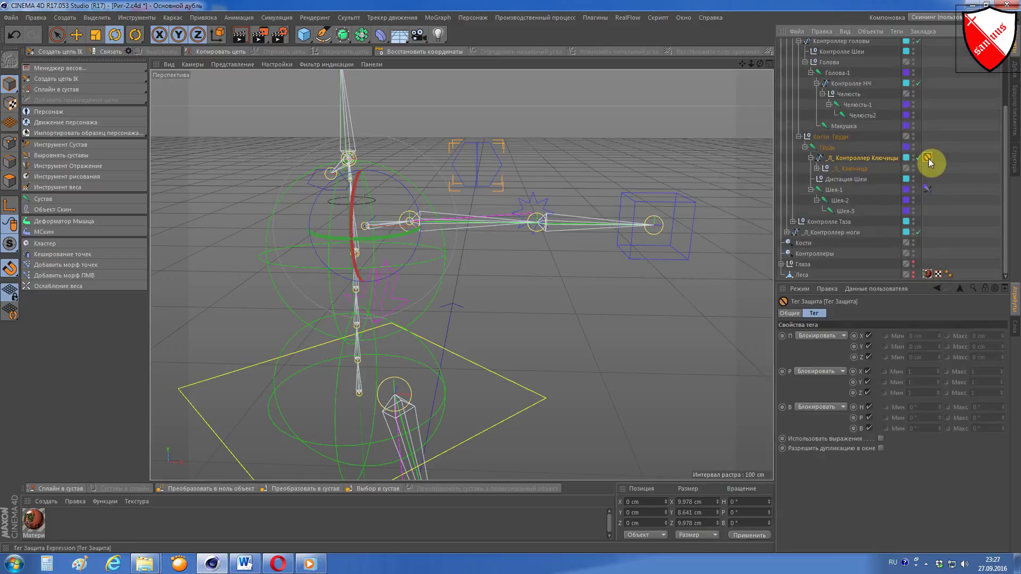
pyautogui.click(891, 161)
pyautogui.rightClick(888, 158)
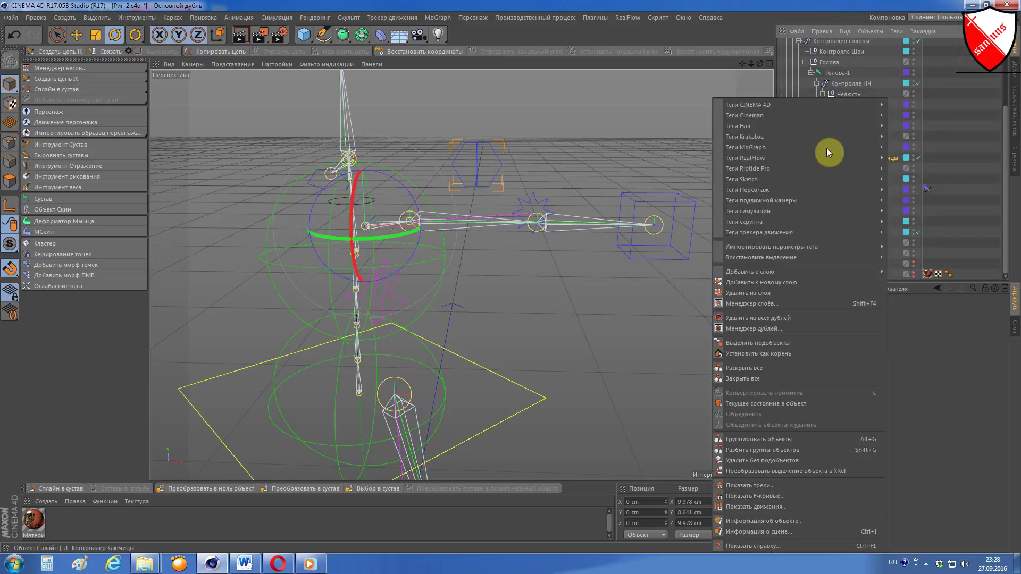
pyautogui.moveTo(798, 105)
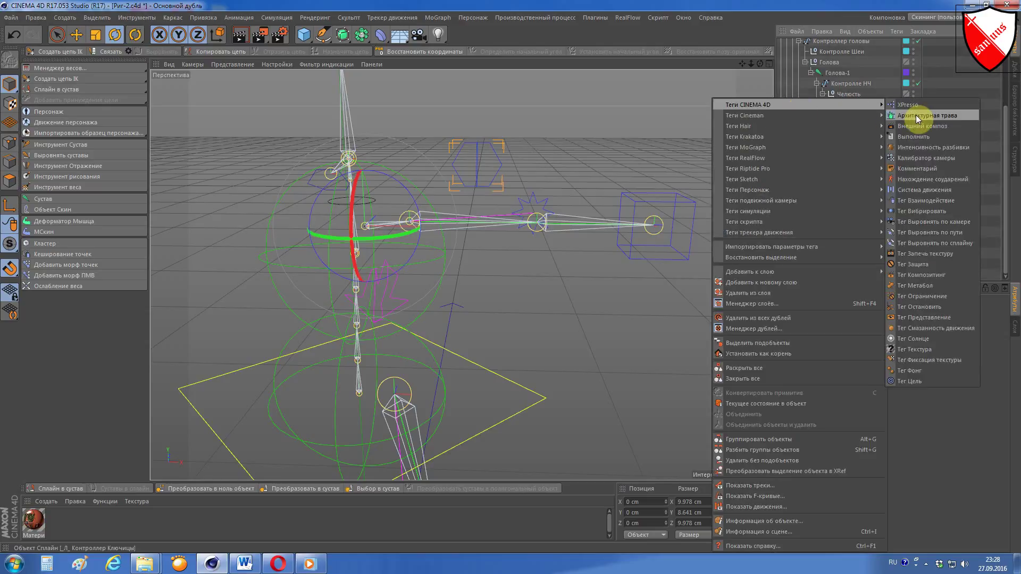
pyautogui.click(925, 263)
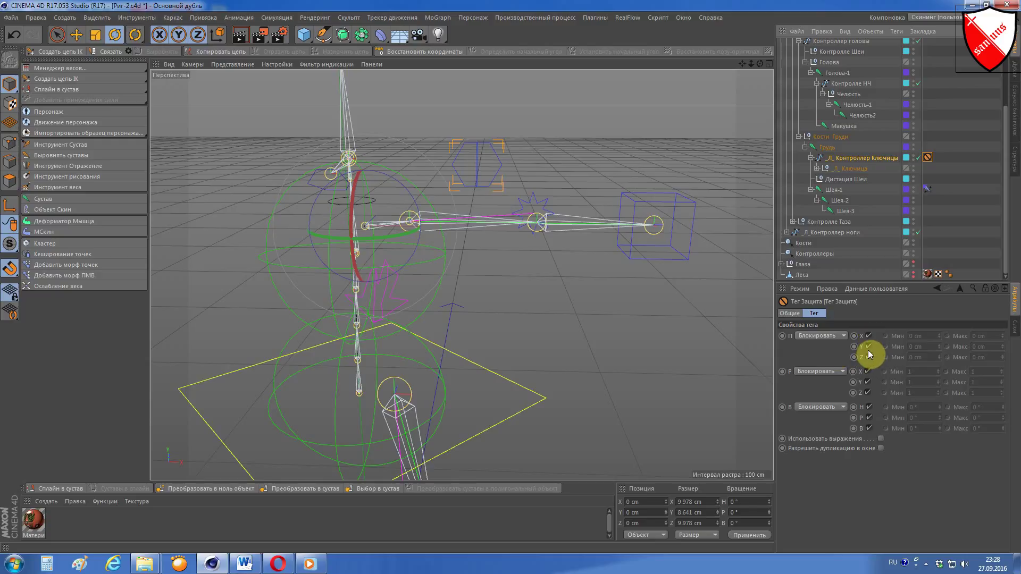
# Step: In the Protection tag, unlock Y position and heading, pitch and bank rotation
pyautogui.click(869, 349)
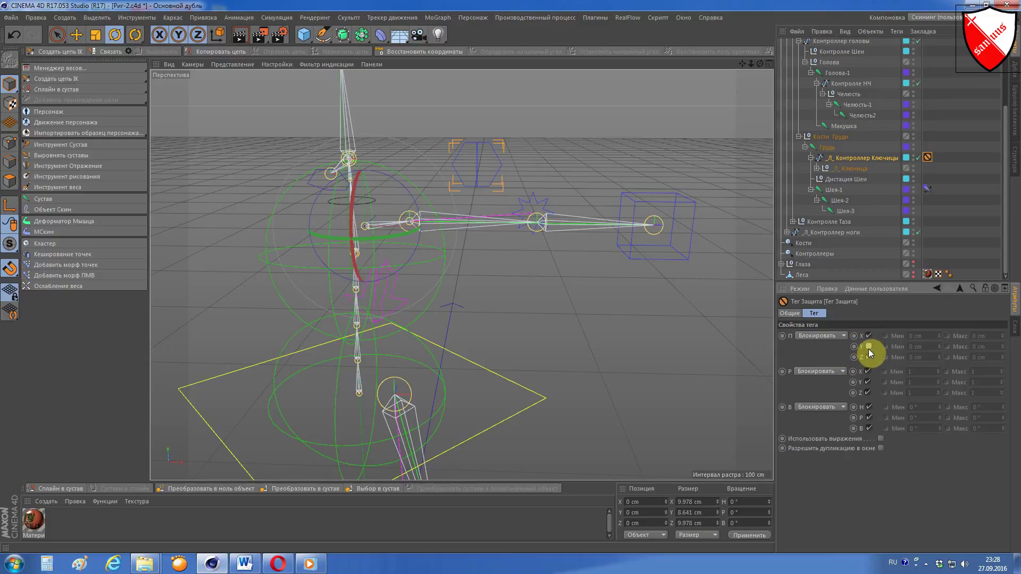
pyautogui.click(869, 407)
pyautogui.click(869, 417)
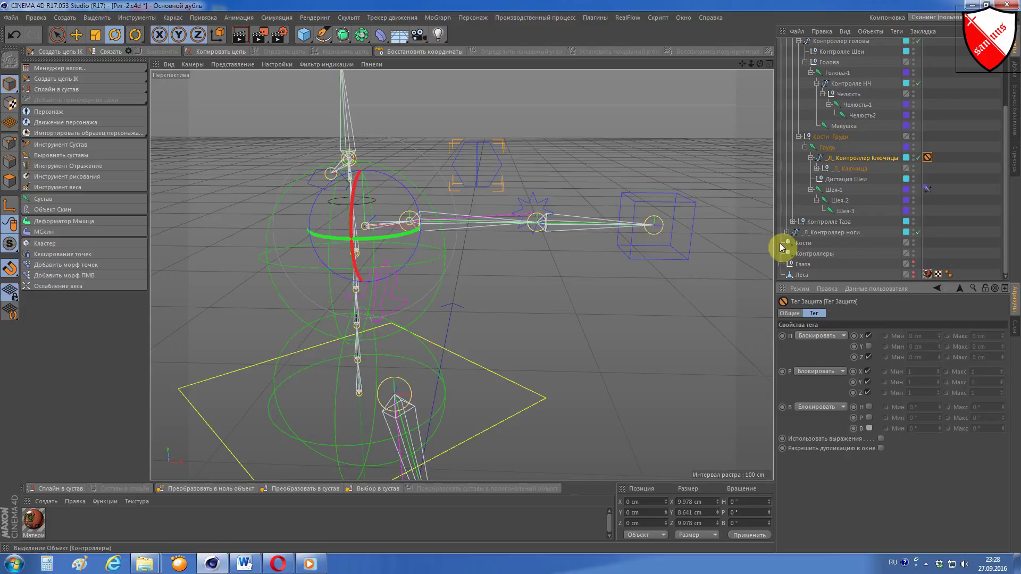
pyautogui.click(863, 161)
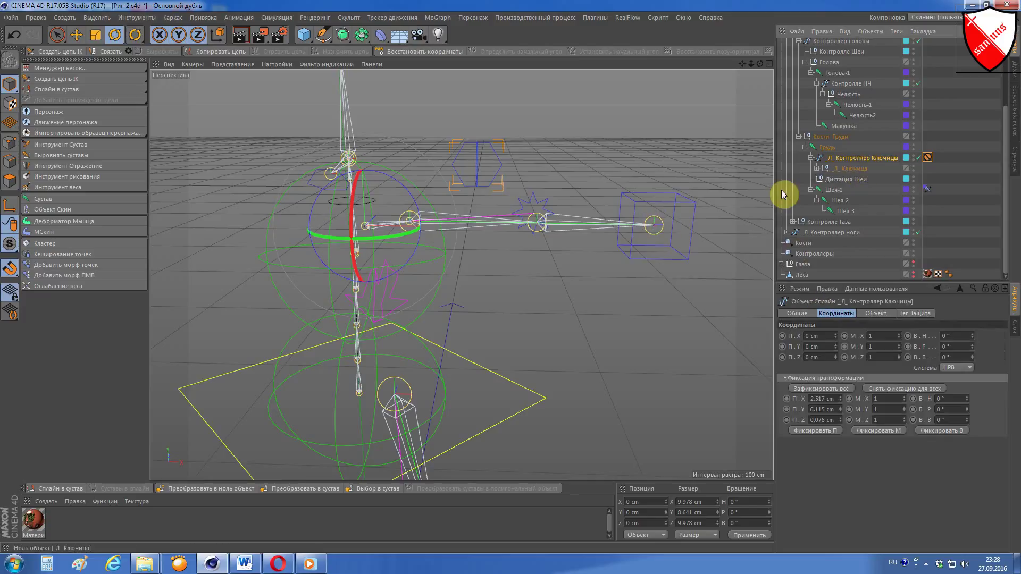
pyautogui.click(76, 37)
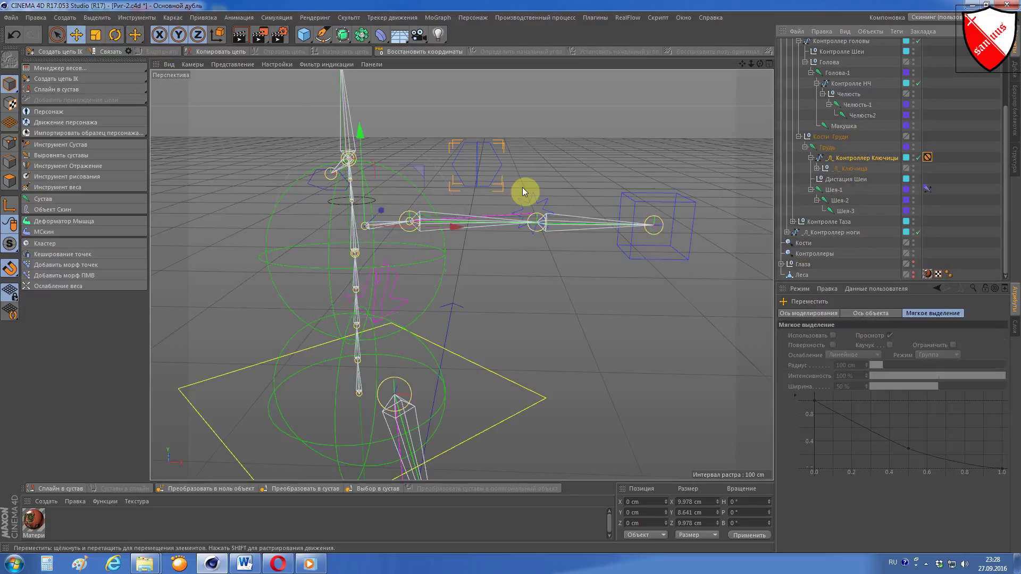
pyautogui.click(456, 228)
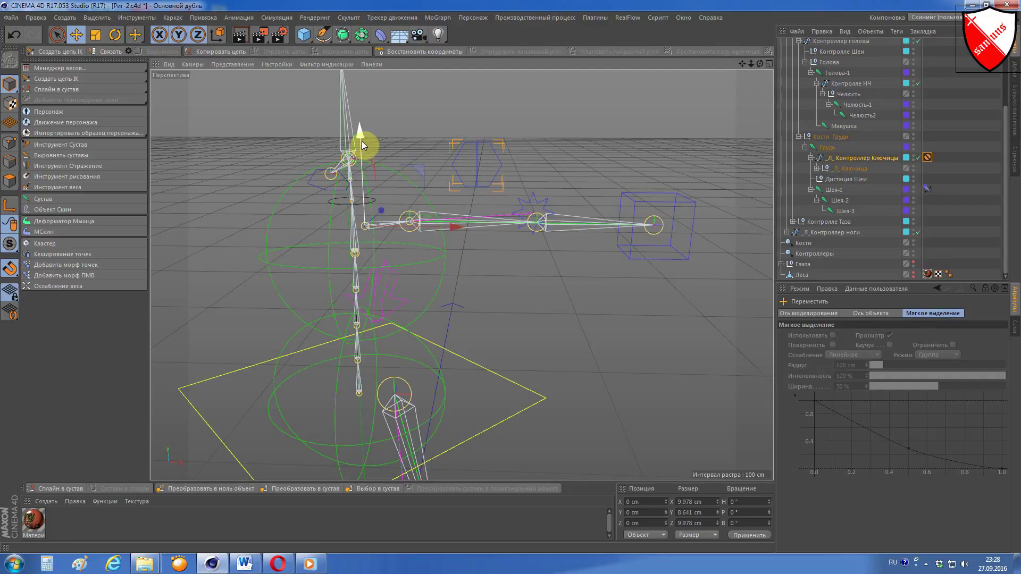
pyautogui.moveTo(362, 141); pyautogui.dragTo(359, 138)
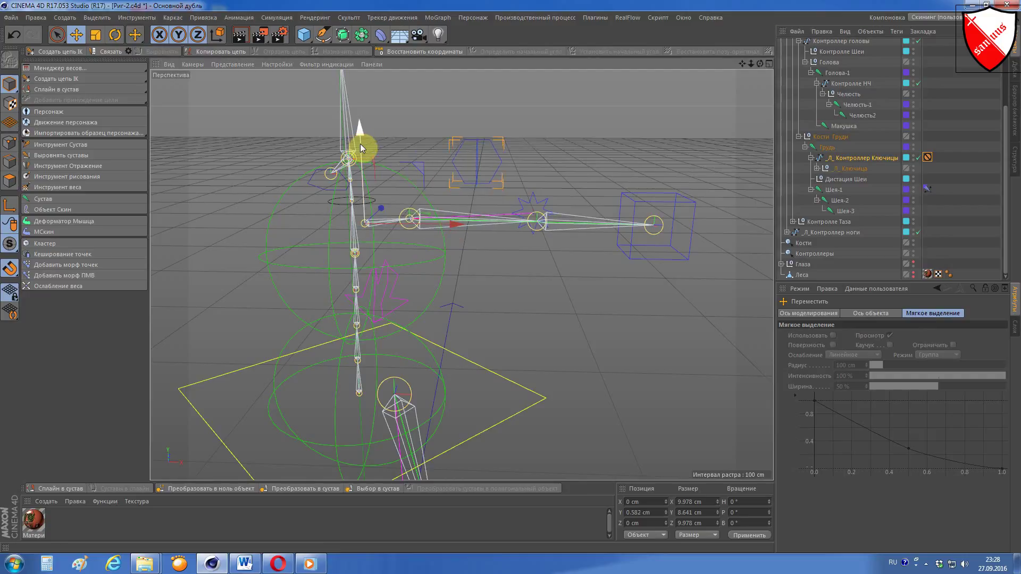
pyautogui.hotkey('ctrl', 'z')
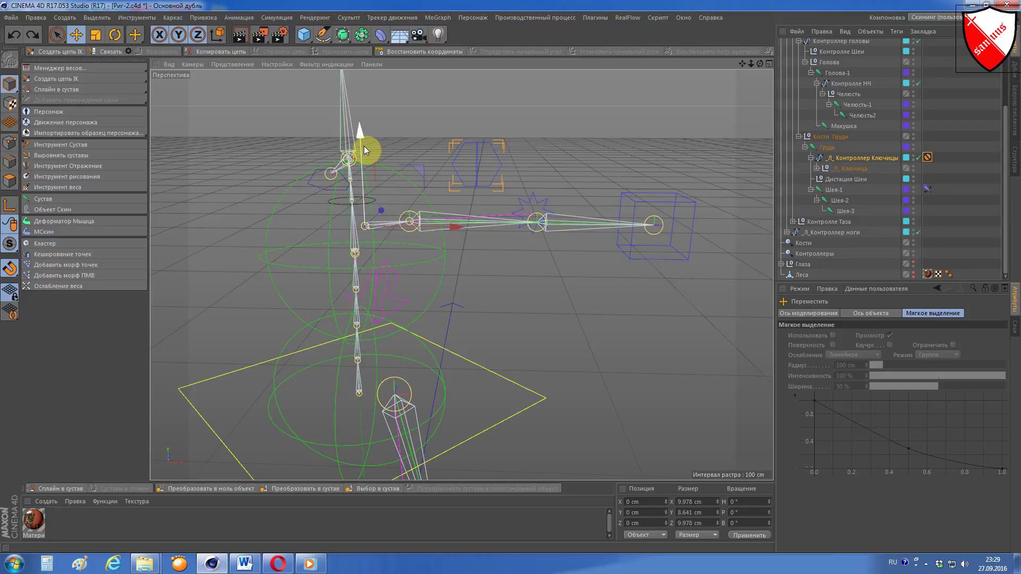
pyautogui.moveTo(363, 146); pyautogui.dragTo(376, 155)
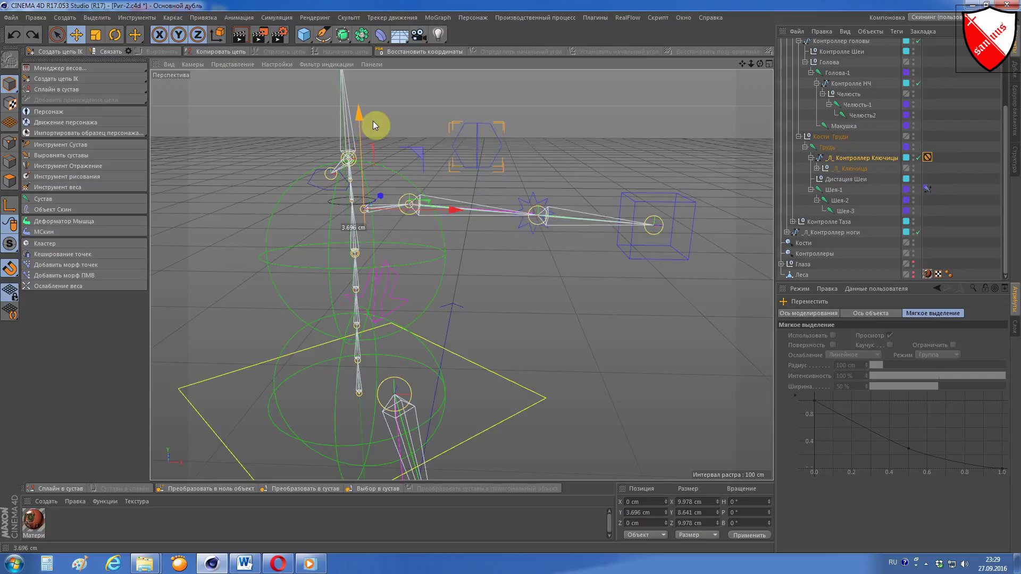
pyautogui.moveTo(376, 158); pyautogui.dragTo(380, 147)
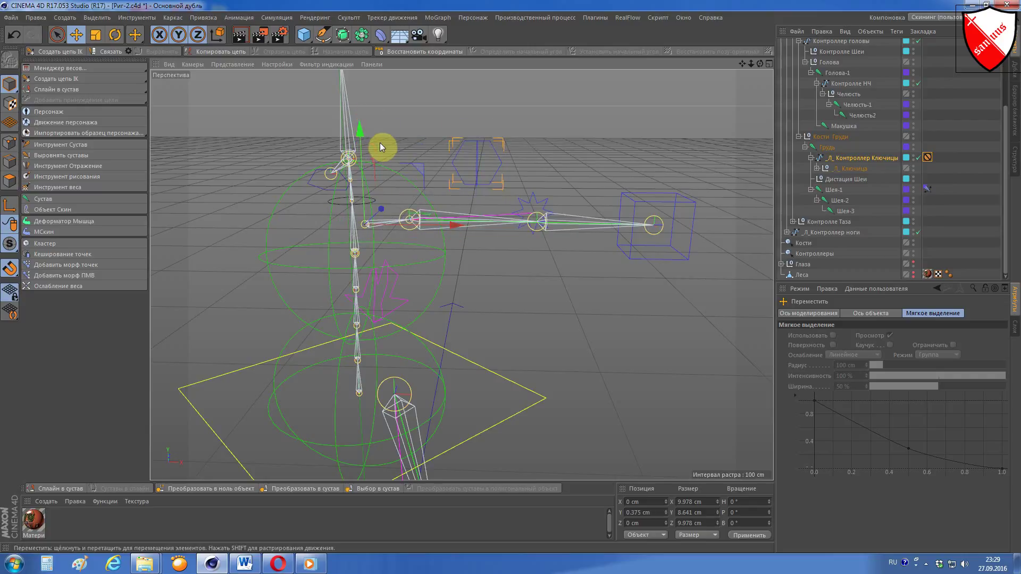
pyautogui.hotkey('ctrl', 'z')
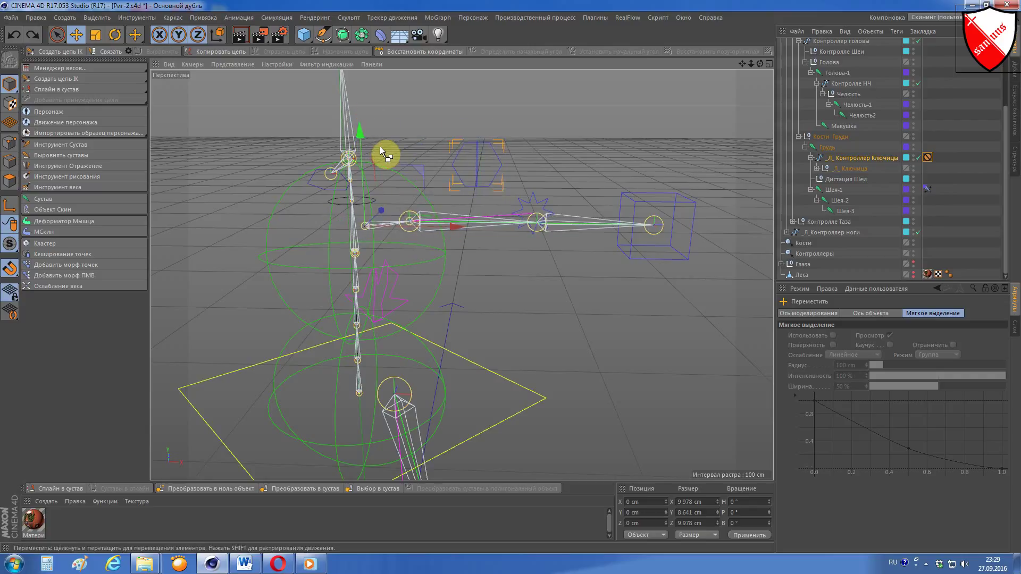
pyautogui.click(115, 34)
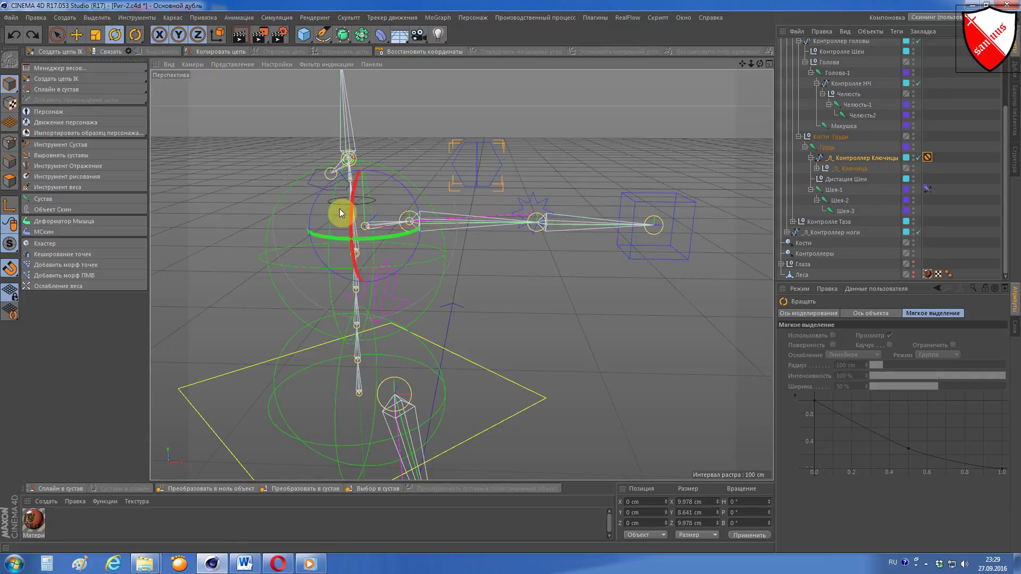
pyautogui.moveTo(391, 237); pyautogui.dragTo(385, 230)
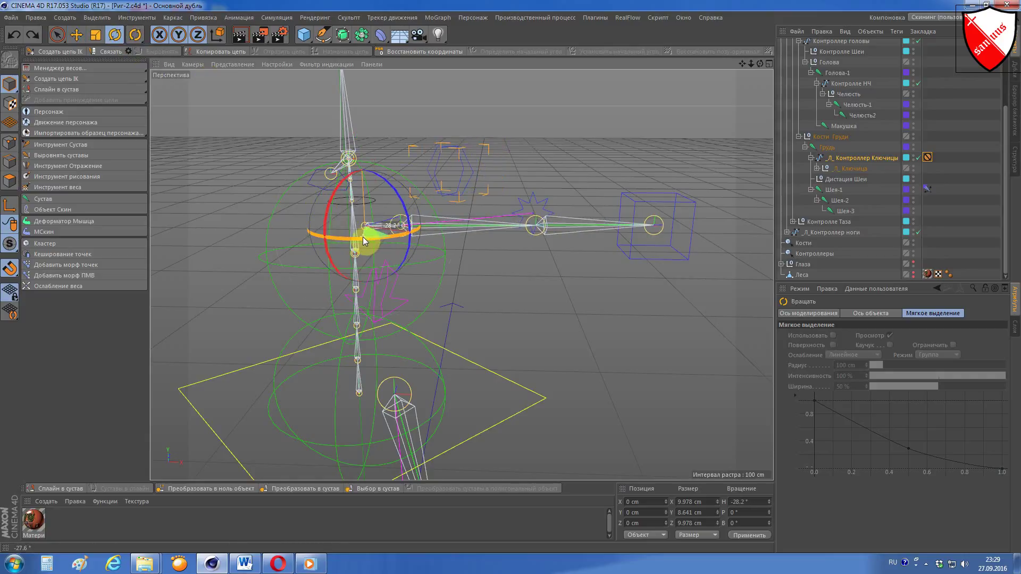
pyautogui.hotkey('ctrl', 'z')
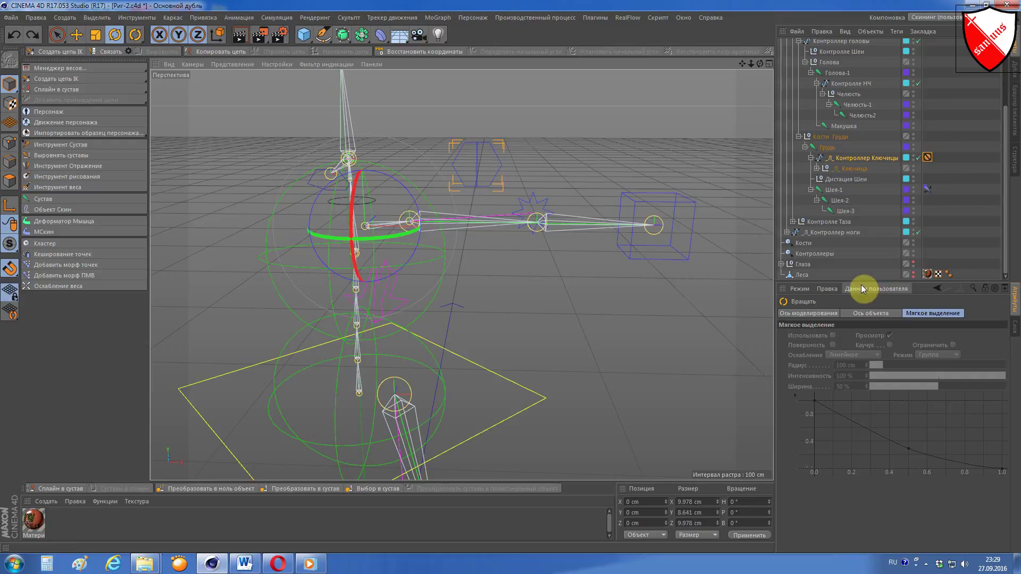
pyautogui.click(863, 158)
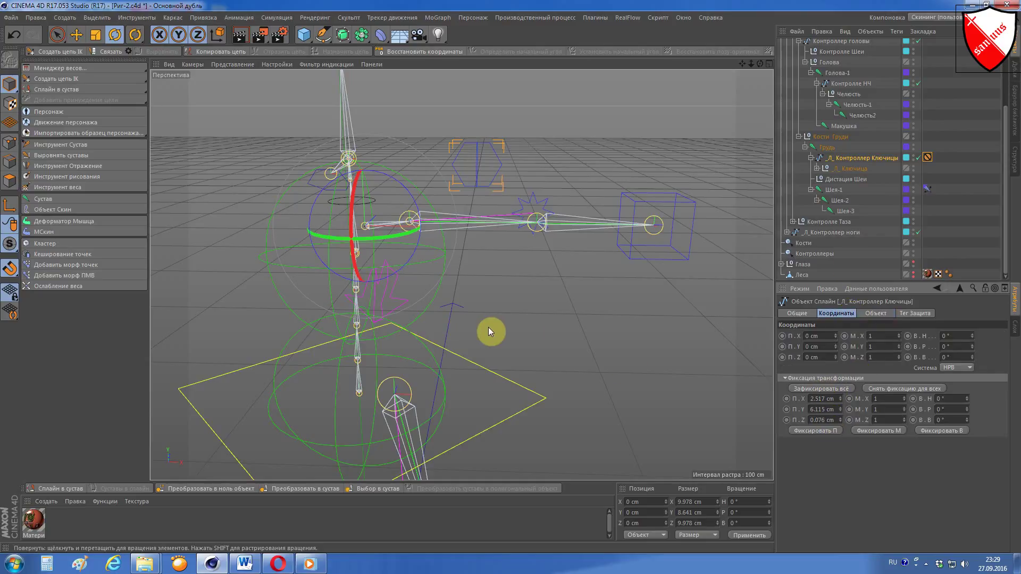
pyautogui.keyDown('alt'); pyautogui.moveTo(489, 328); pyautogui.dragTo(524, 330); pyautogui.keyUp('alt')
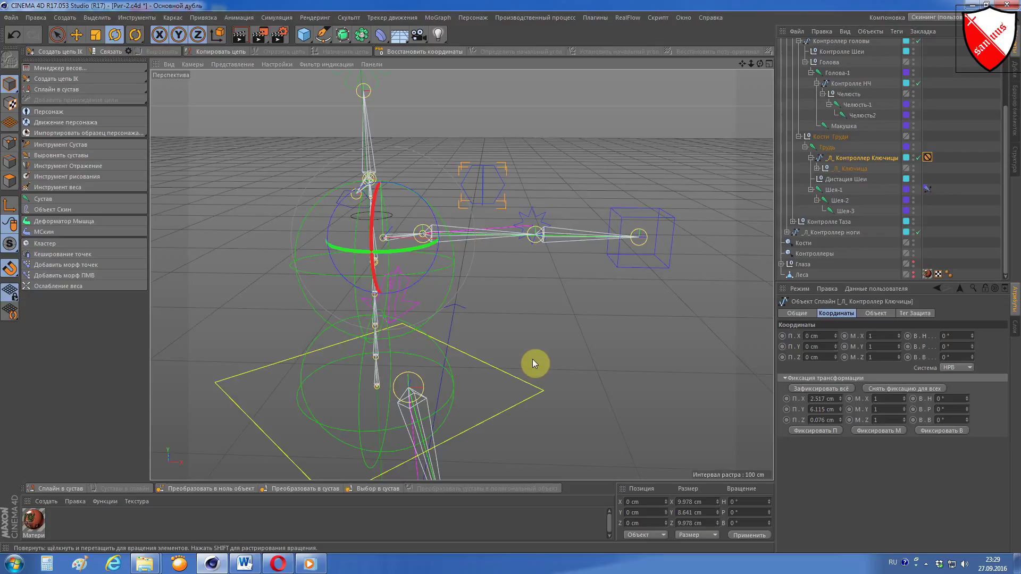